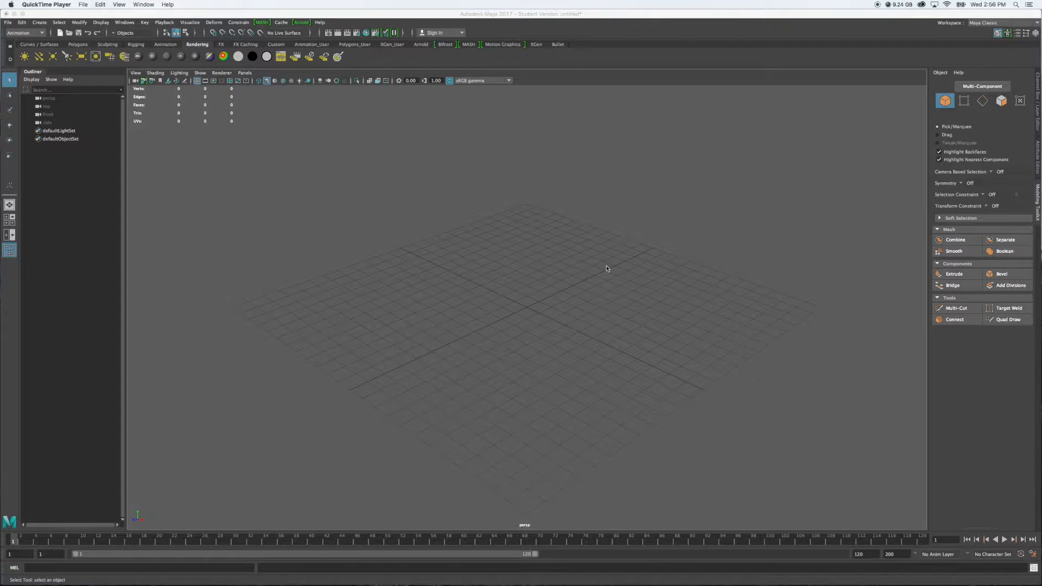
Create a polygon cube at the center of the grid
left_click_drag(596, 223, 591, 275, "alt")
left_click_drag(566, 356, 575, 360, "alt")
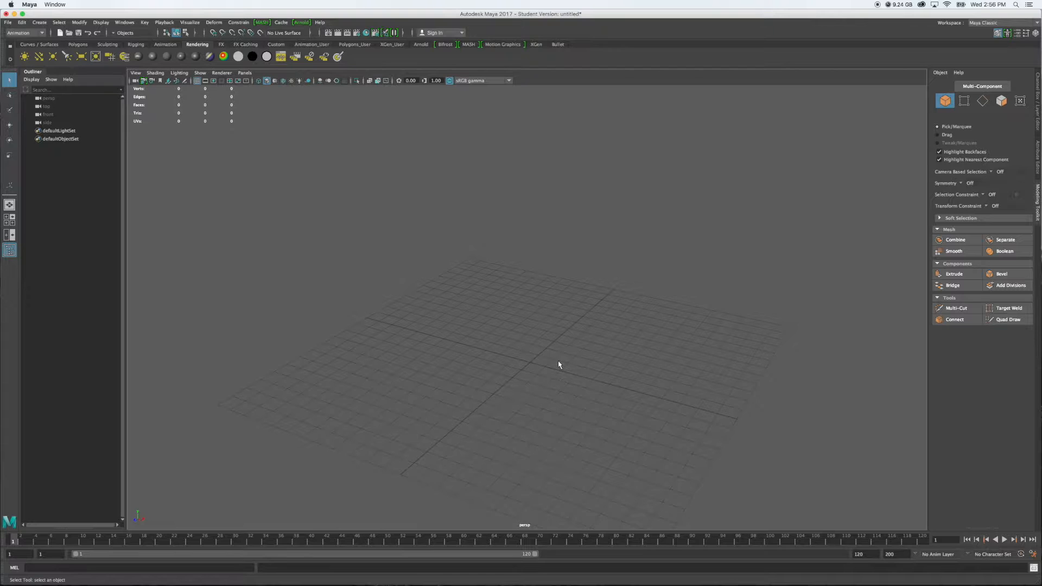
left_click_drag(582, 363, 610, 359, "alt")
left_click(82, 44)
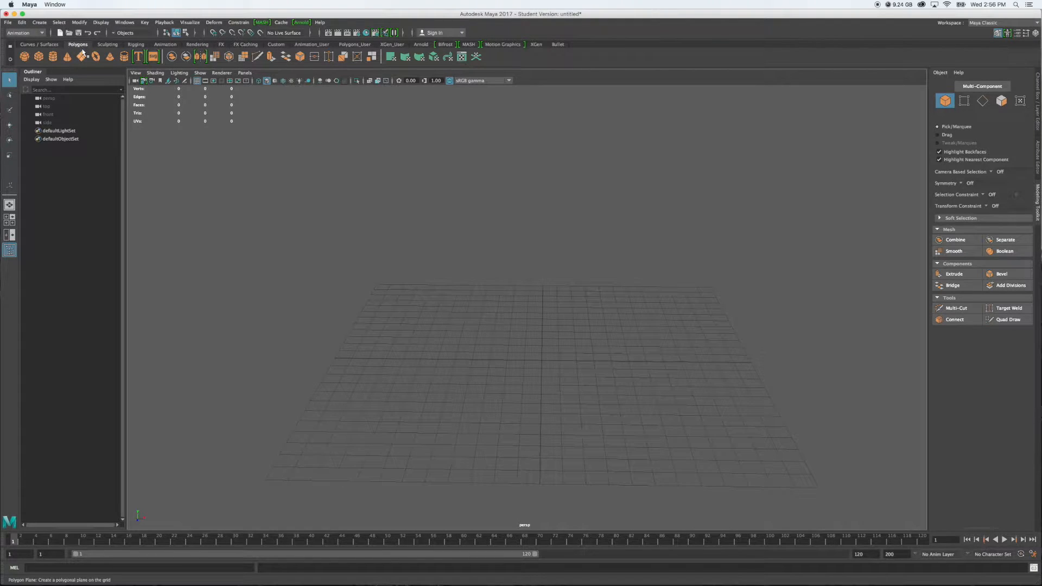
left_click(39, 58)
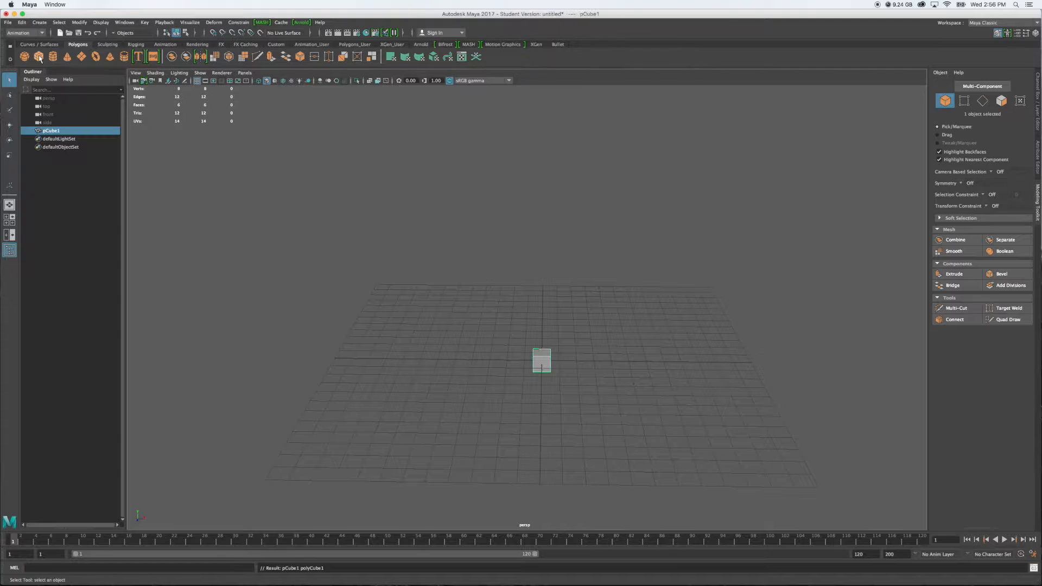
Set the cube's width, height and depth subdivisions to 2 in its creation attributes
left_click(1037, 152)
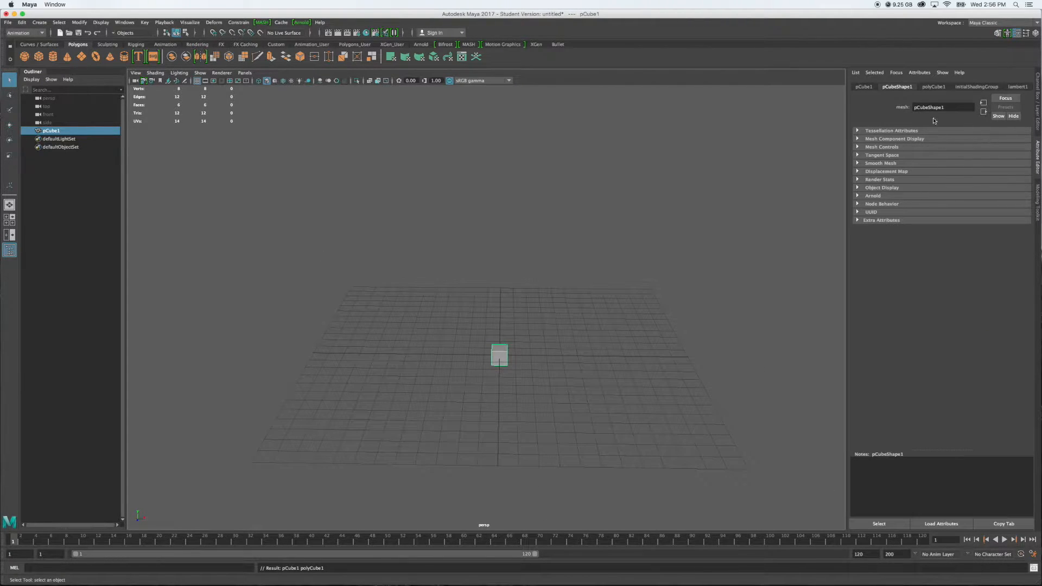
left_click(931, 87)
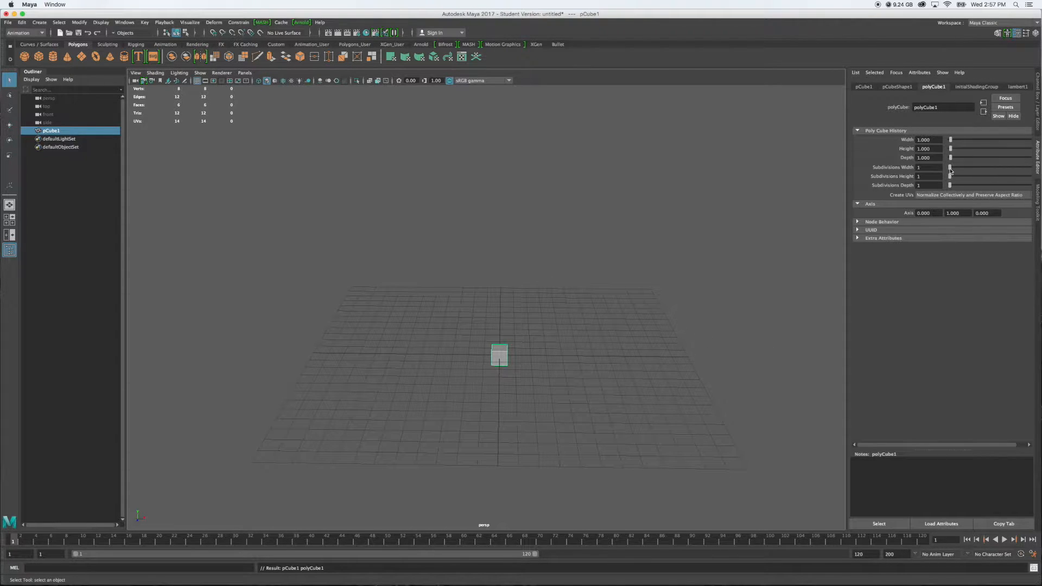
left_click_drag(949, 169, 951, 185)
left_click_drag(569, 390, 558, 395, "alt")
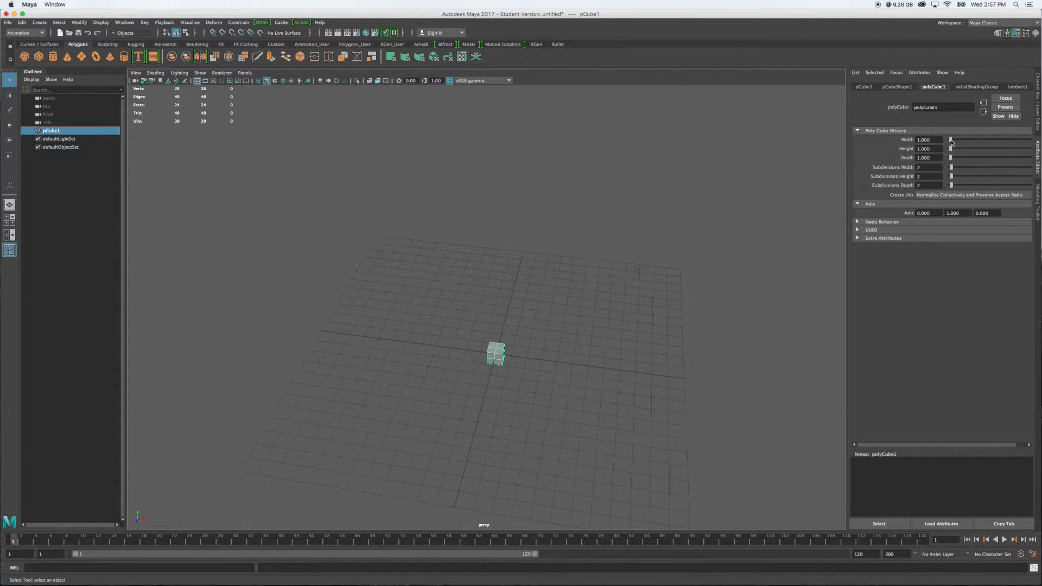
Set the cube's width, height and depth to 2
left_click_drag(950, 142, 912, 158)
type("222")
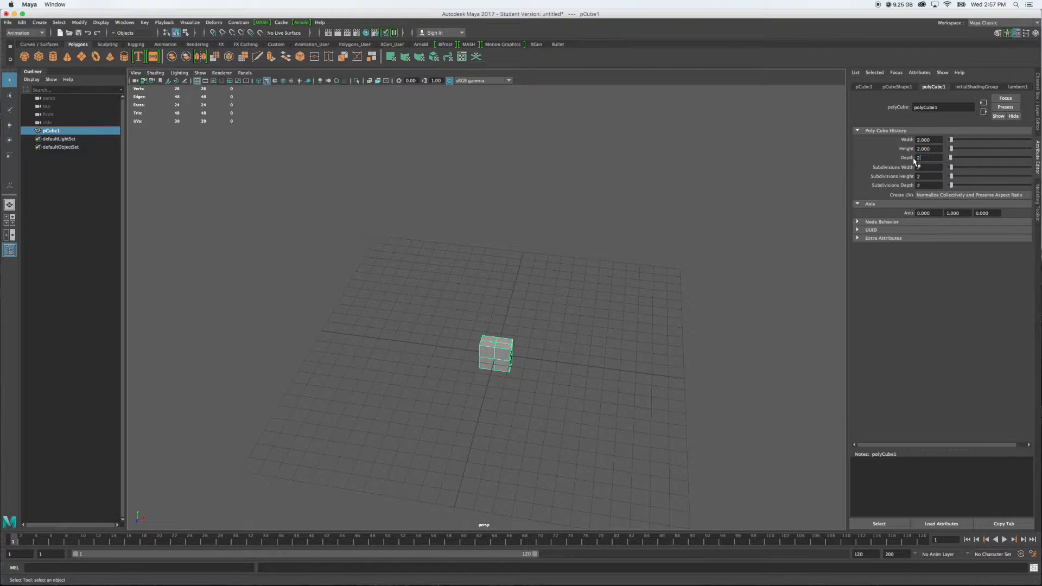
left_click(932, 167)
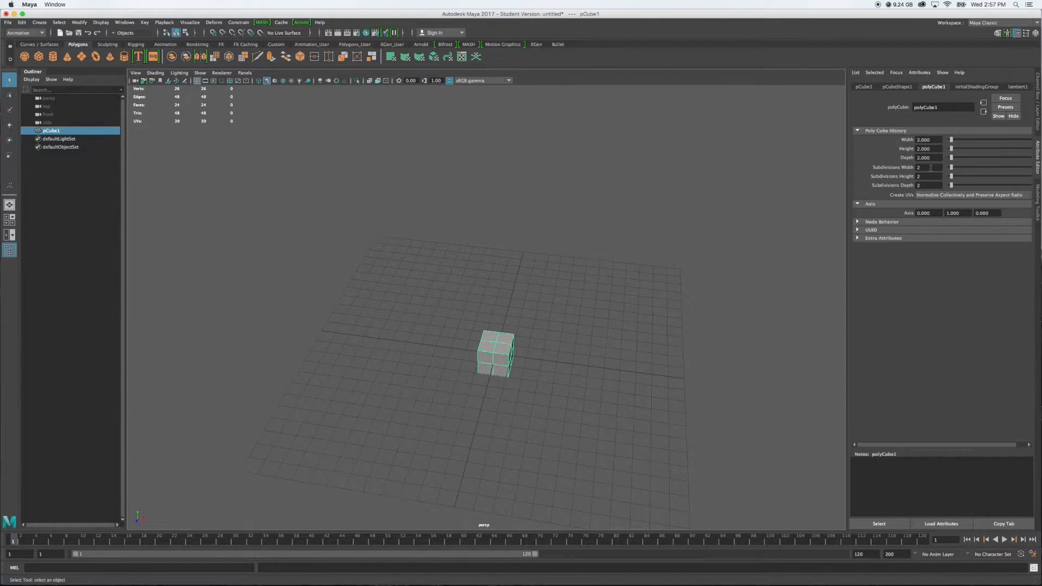
Examine the subdivided cube up close from the sides, the corners and above
left_click_drag(538, 354, 497, 359, "alt")
scroll(497, 359, "up", 5)
middle_click_drag(601, 379, 564, 328, "alt")
left_click_drag(563, 362, 598, 361, "alt")
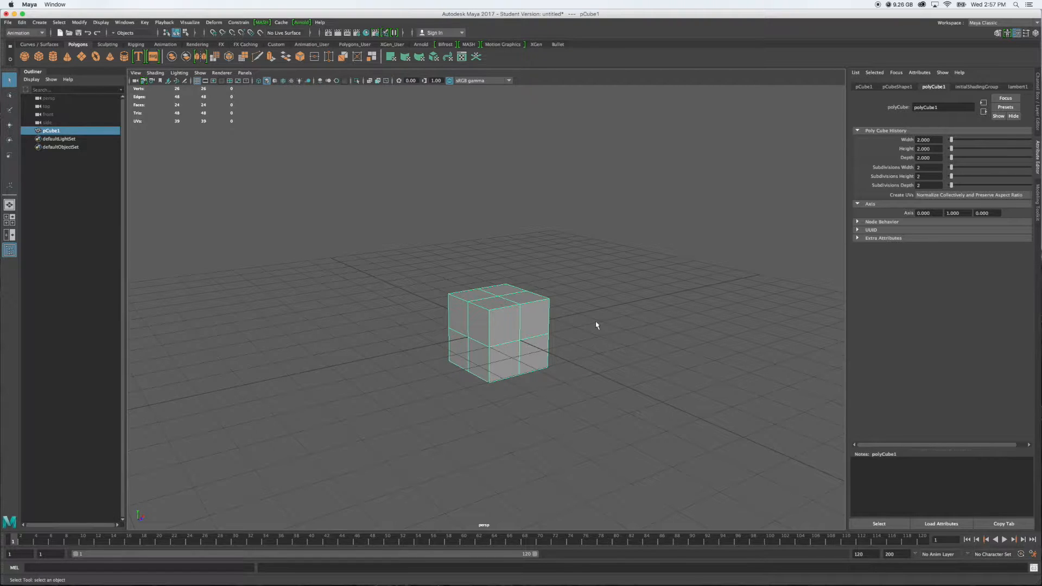
left_click_drag(596, 324, 521, 317, "alt")
left_click_drag(460, 330, 530, 326, "alt")
left_click_drag(605, 321, 520, 326, "alt")
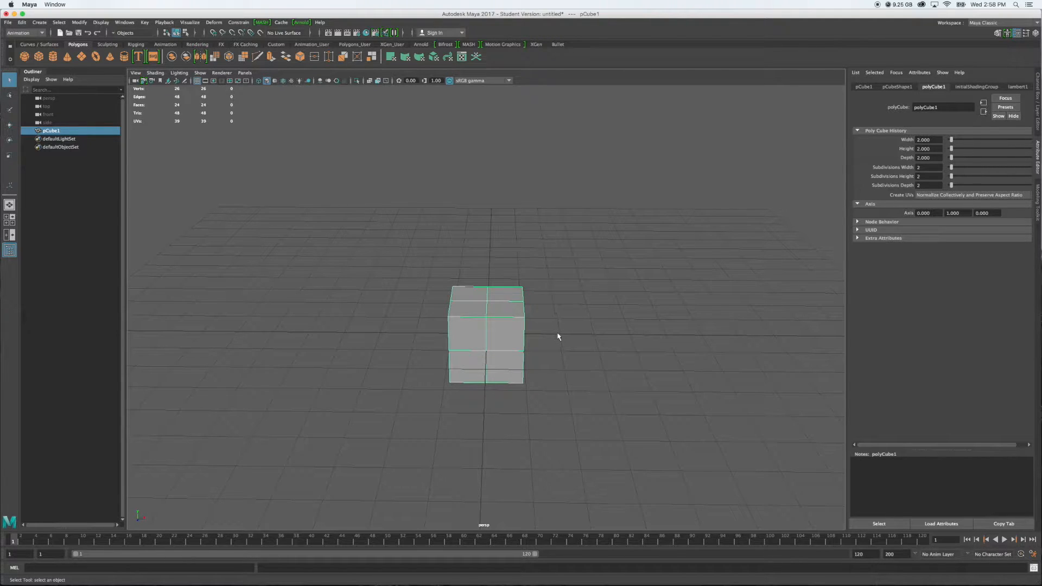
left_click_drag(572, 332, 532, 344, "alt")
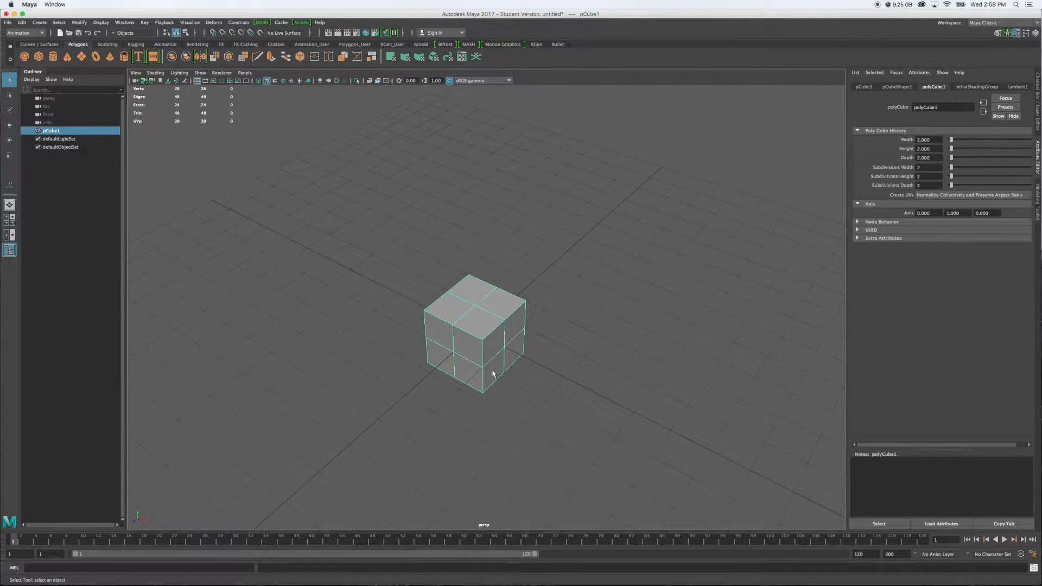
left_click_drag(500, 350, 521, 326, "alt")
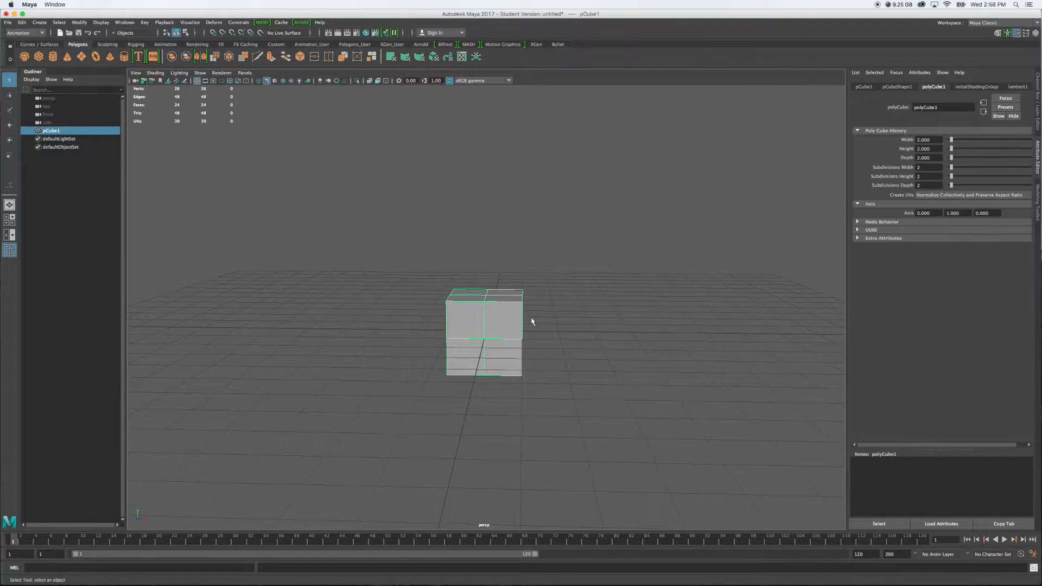
left_click_drag(556, 327, 525, 339, "alt")
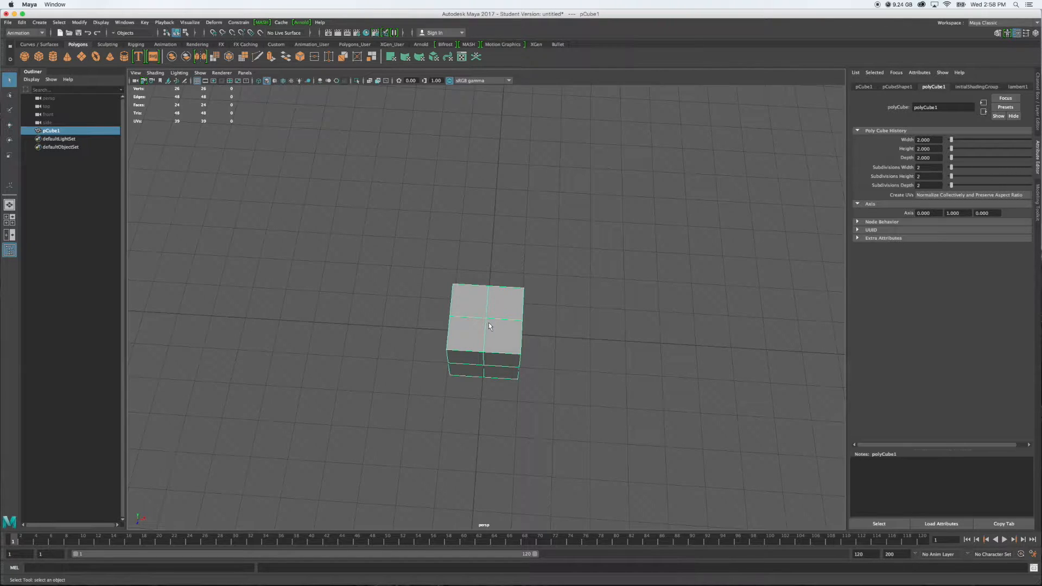
In the top view, scale the cube's mid-side vertices outward in X and Z to form an octagonal outline, and clear the selection
key("space")
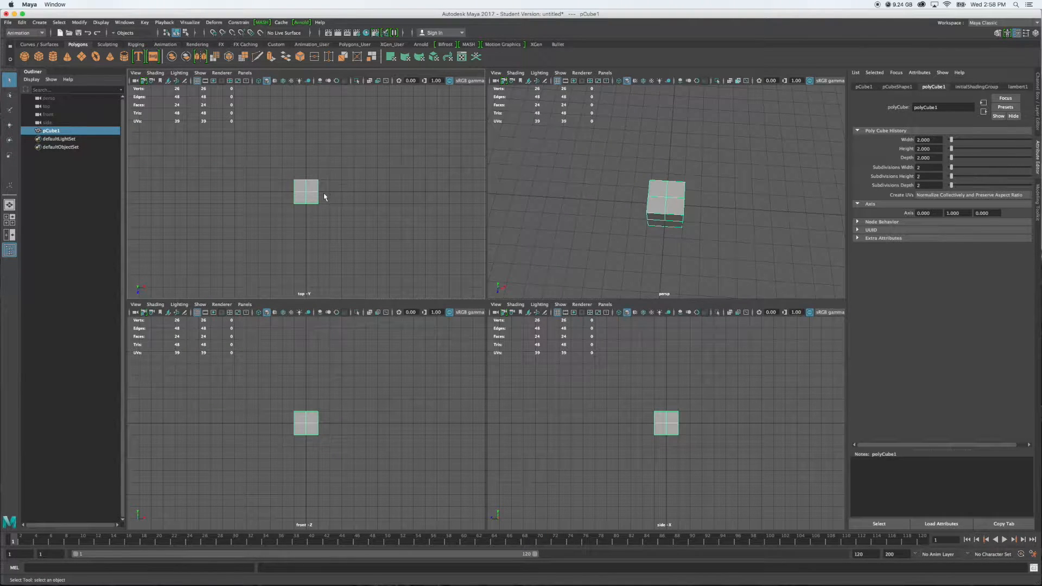
key("space")
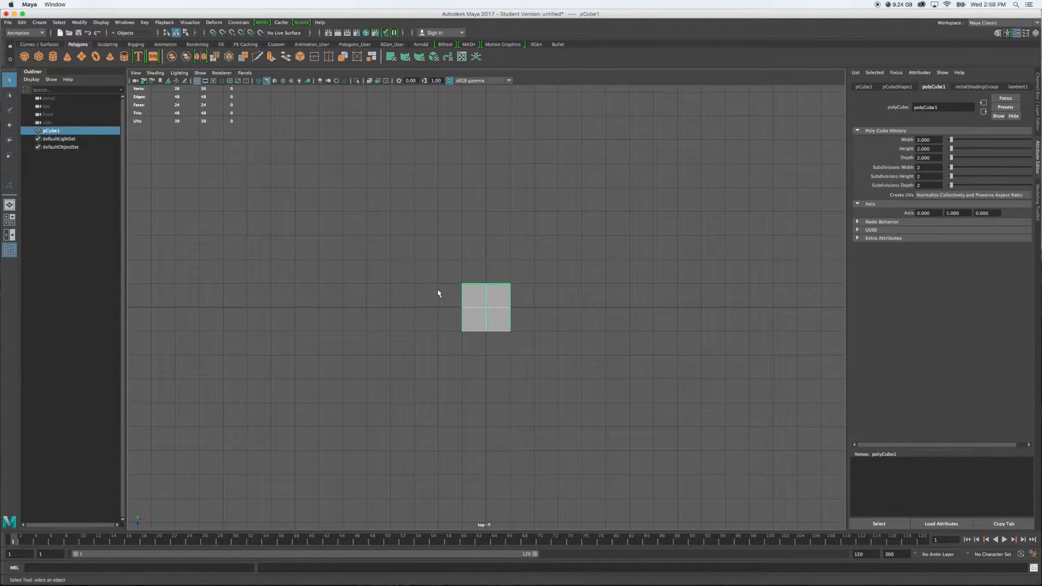
right_click(476, 297)
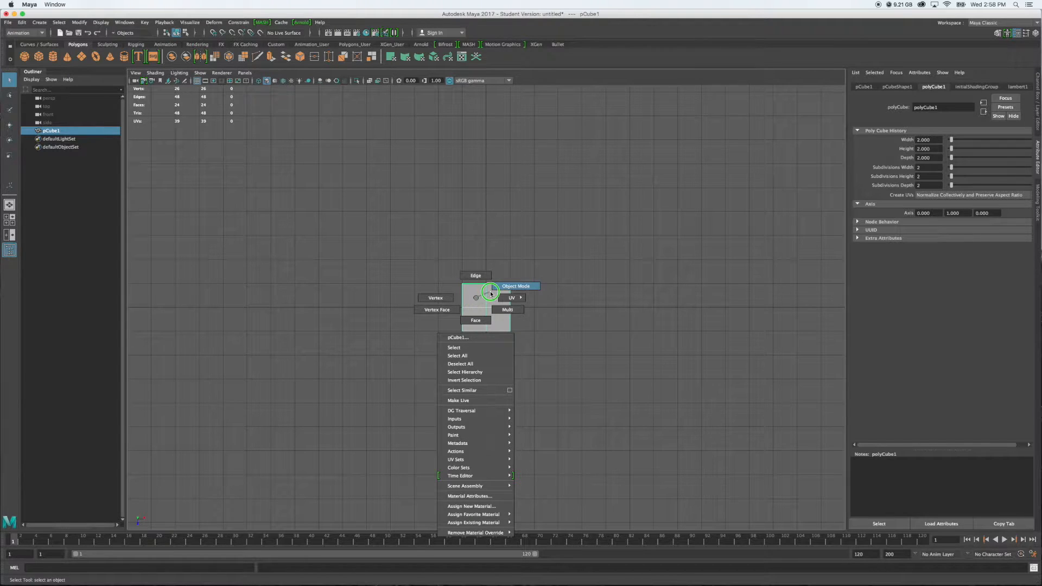
left_click(447, 300)
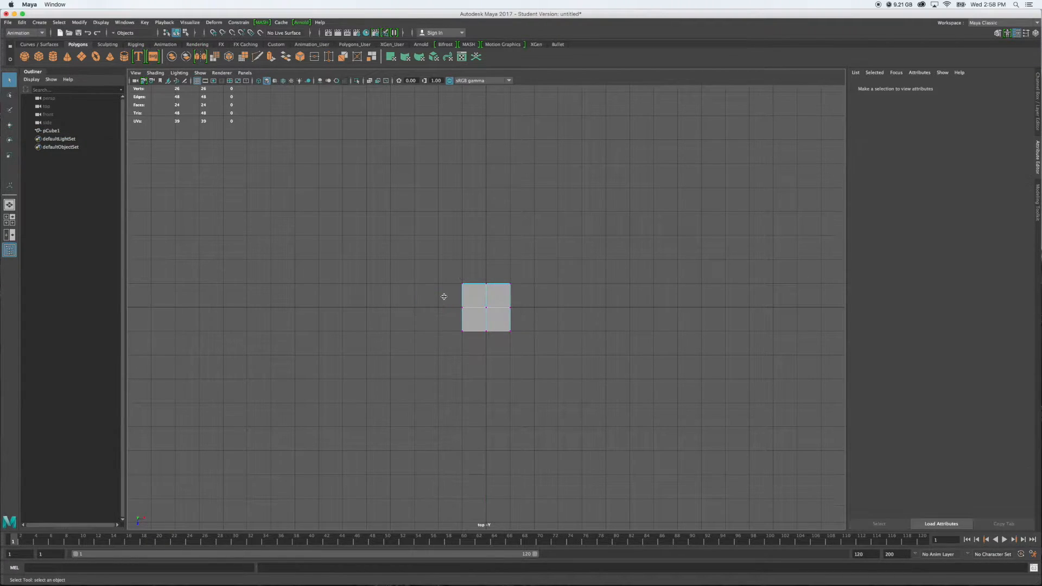
left_click_drag(445, 301, 534, 319)
left_click_drag(477, 265, 491, 352, "shift")
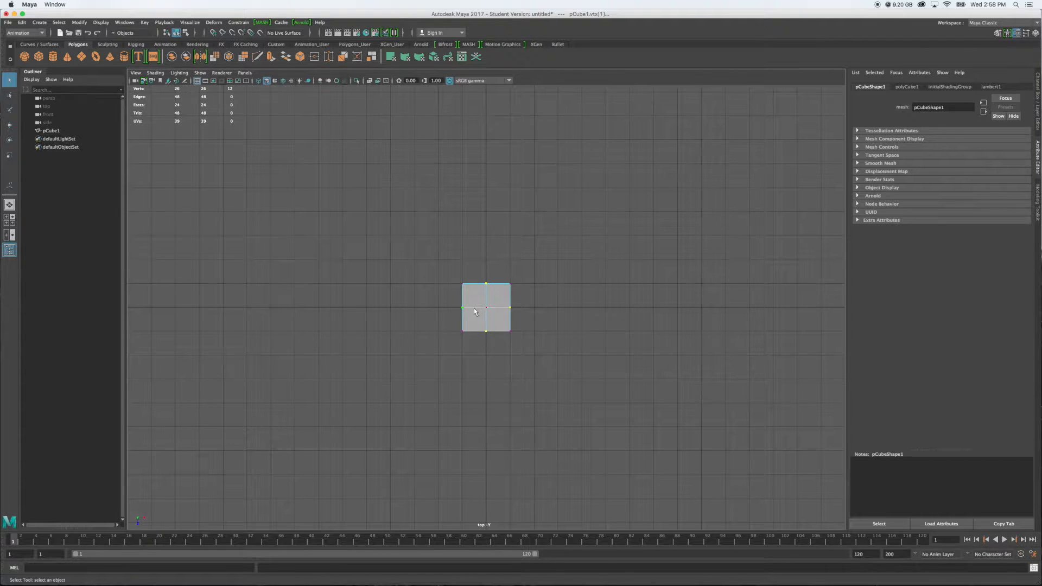
scroll(474, 308, "up", 6)
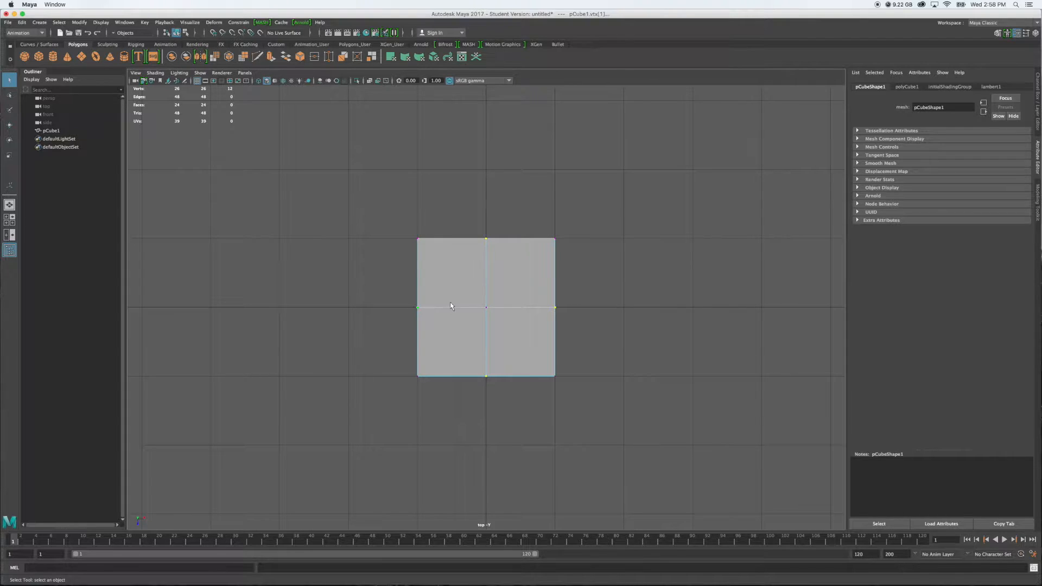
key("r")
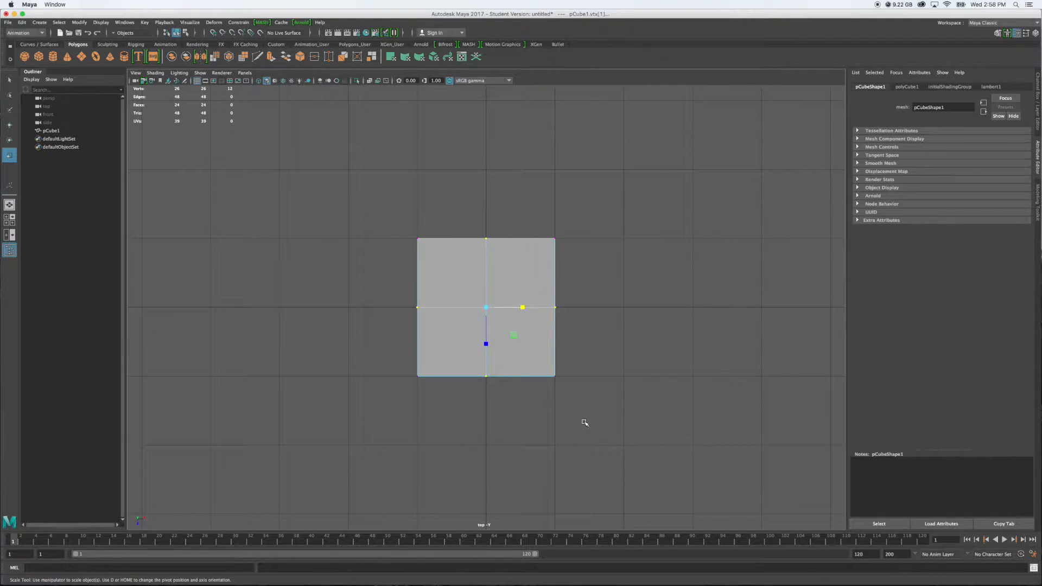
left_click(514, 335)
left_click_drag(513, 335, 519, 338)
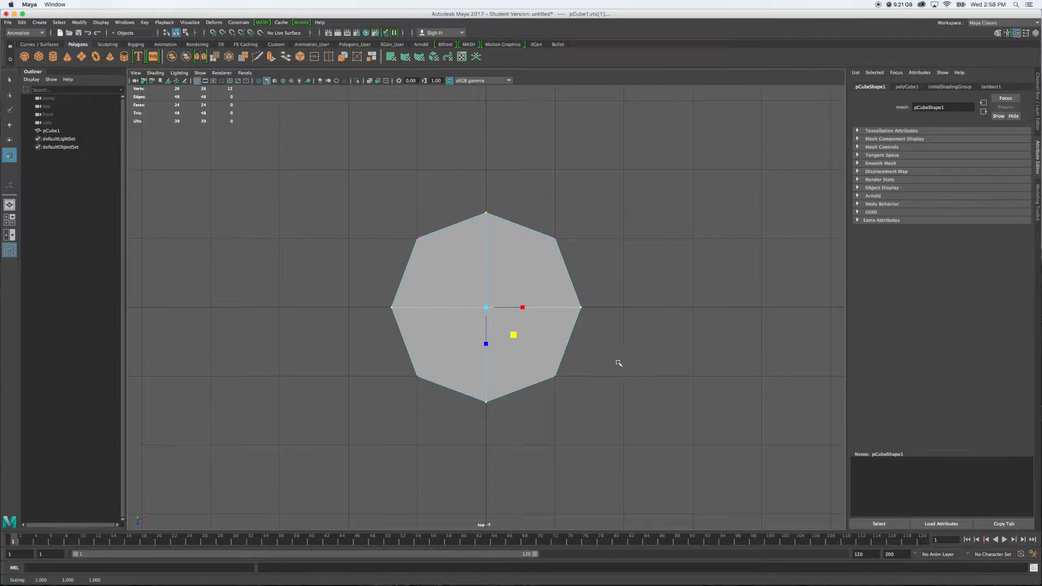
key("space")
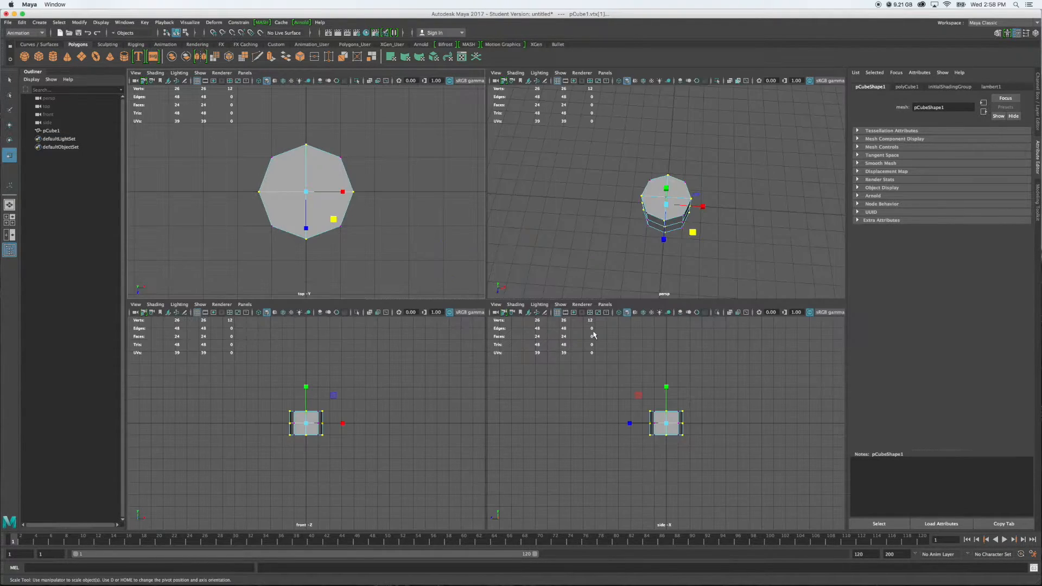
left_click_drag(723, 265, 709, 234, "alt")
left_click(711, 234)
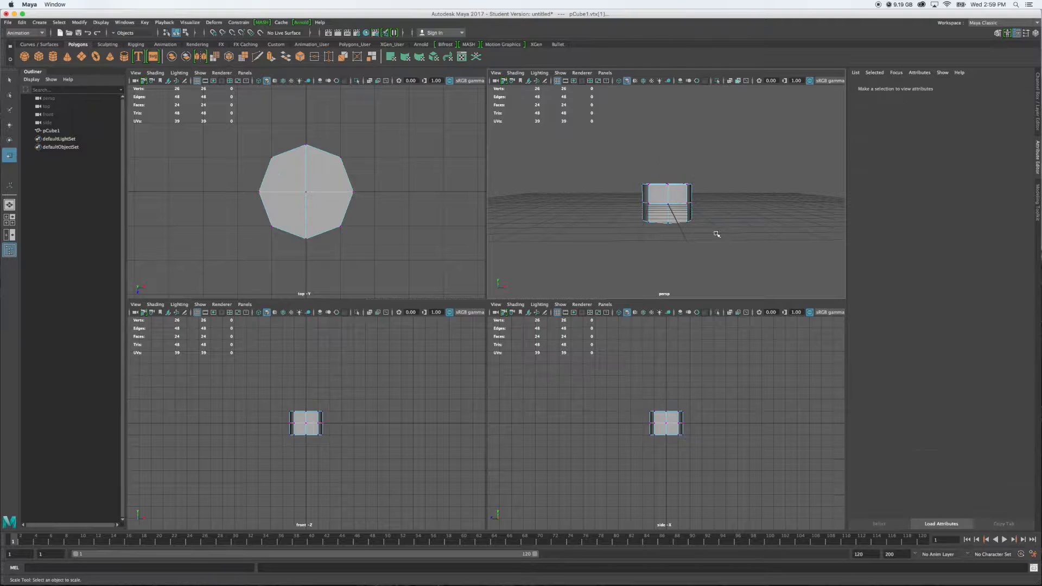
Create a second polygon cube at the origin, inside the octagonal block
middle_click_drag(674, 209, 653, 228, "alt")
left_click_drag(653, 230, 658, 237, "alt")
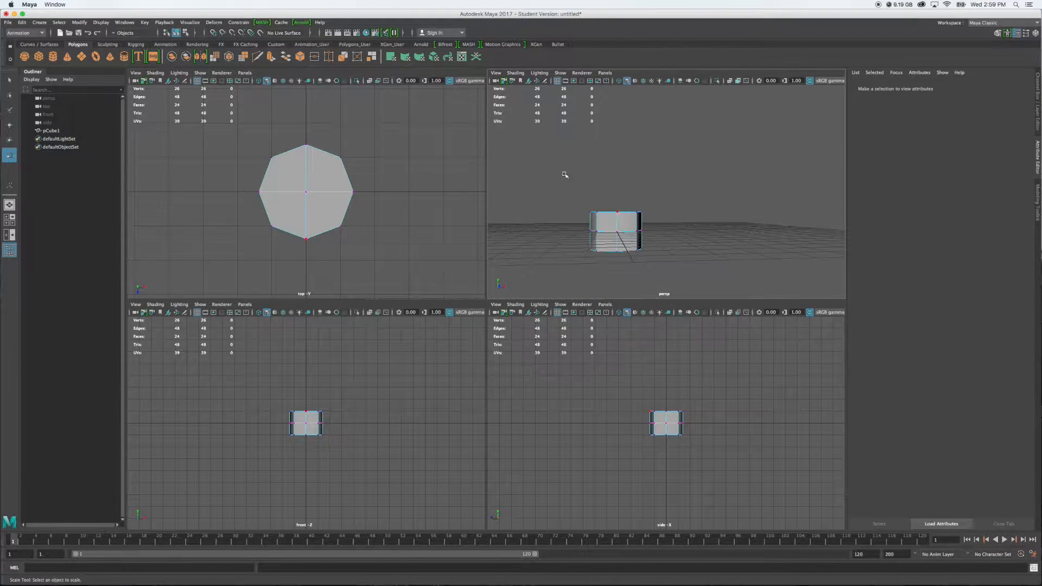
left_click(38, 57)
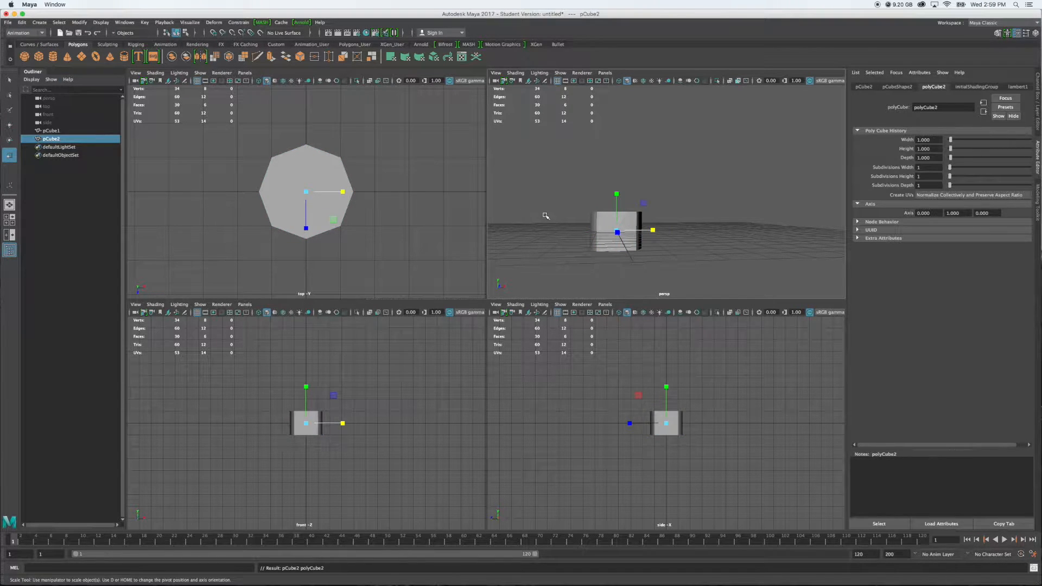
Try placing the second cube beside the octagonal block by moving it along X, and undo the move
key("w")
left_click_drag(653, 230, 723, 237)
scroll(723, 237, "up", 6)
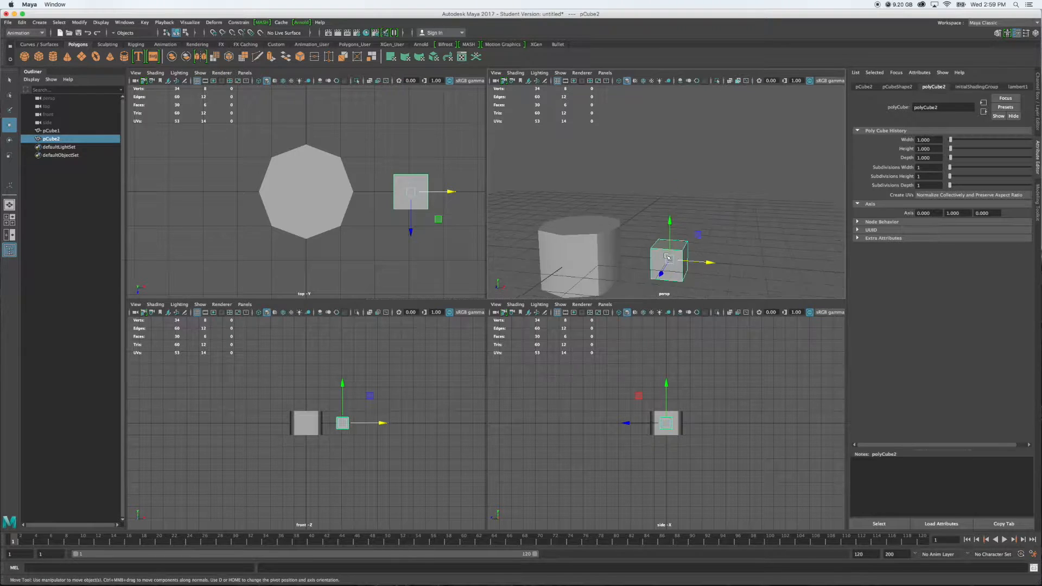
key("space")
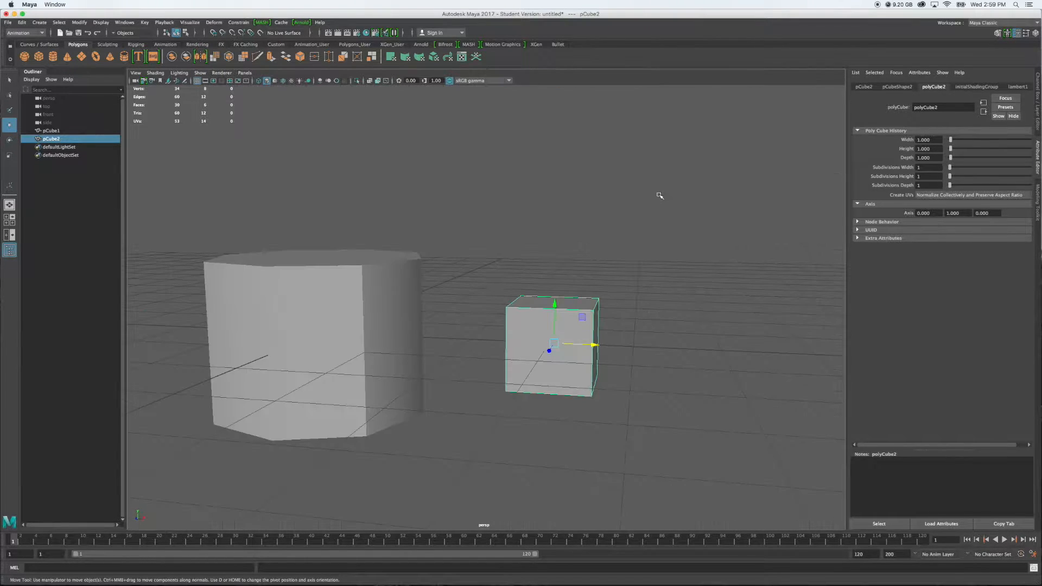
scroll(687, 212, "up", 4)
mouse_move(496, 315)
left_mouse_down("alt")
mouse_move(503, 343)
mouse_move(421, 309)
mouse_move(499, 327)
left_mouse_up("alt")
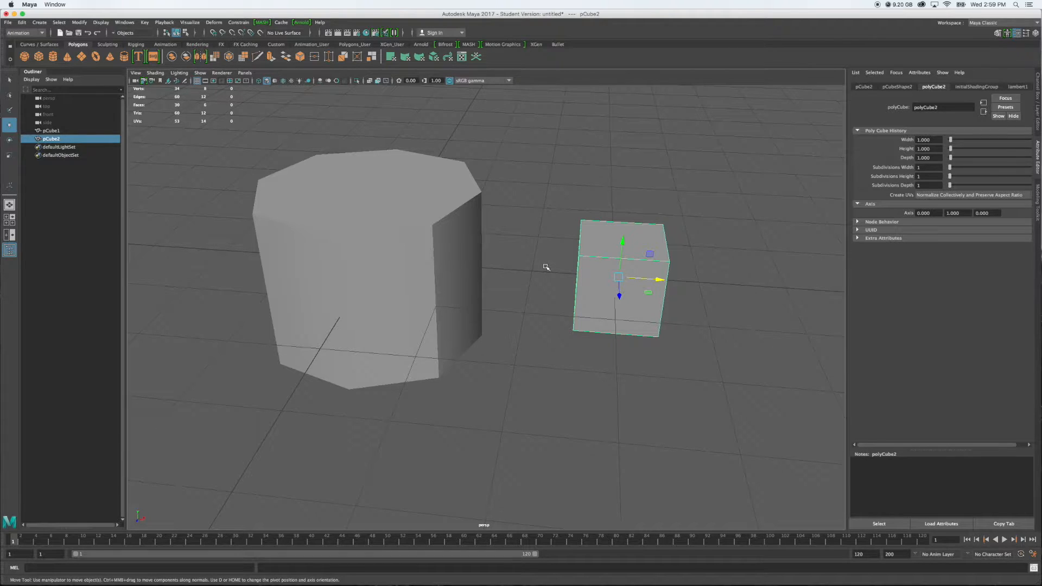
key("super+z")
Scale the second cube along Z until it protrudes from both opposite sides of the octagonal block
left_click_drag(553, 304, 521, 195, "alt")
left_click_drag(608, 219, 572, 220, "alt")
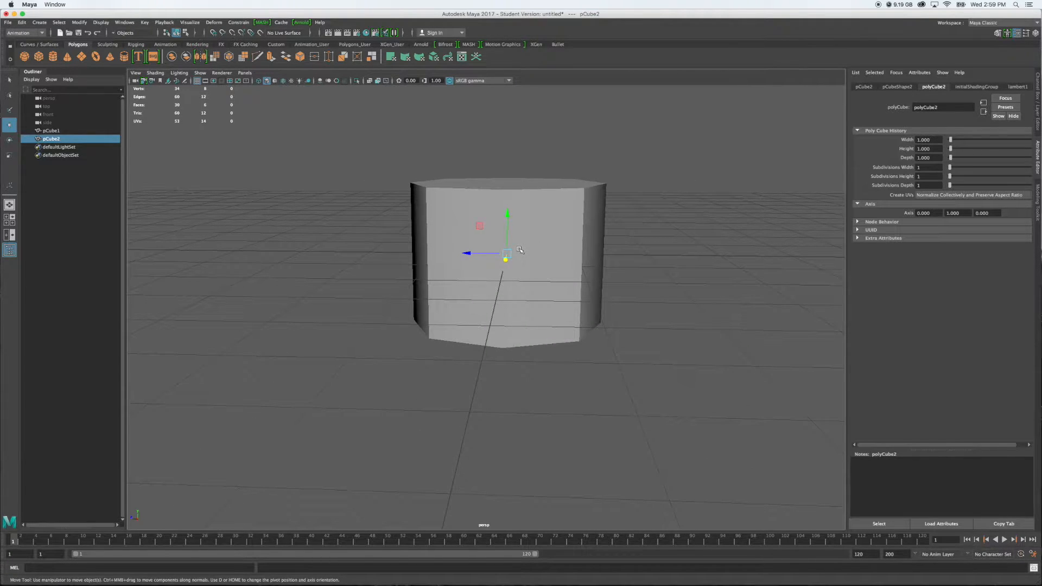
key("r")
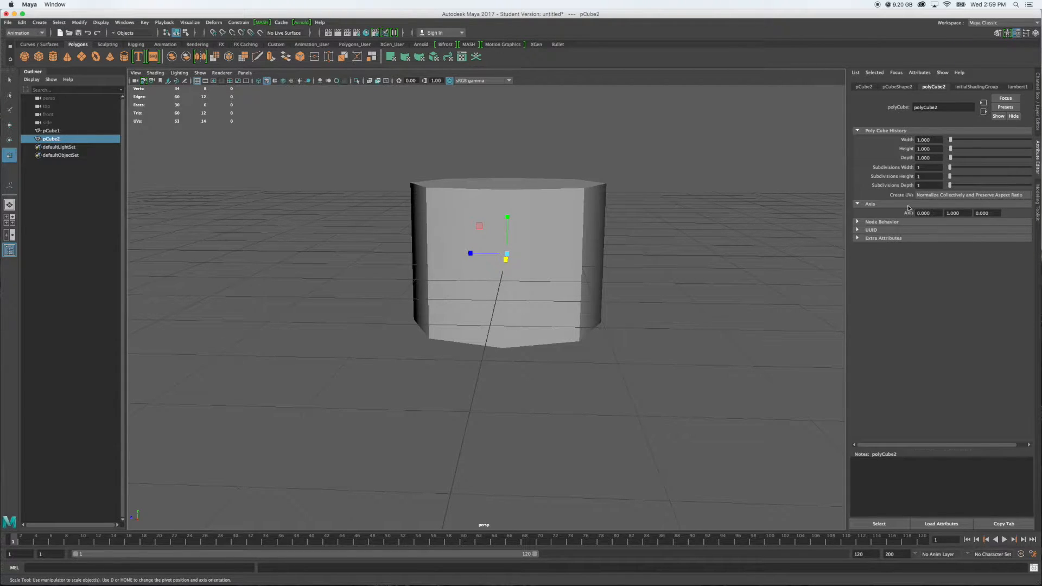
mouse_move(950, 185)
left_mouse_down()
mouse_move(972, 185)
mouse_move(935, 196)
left_mouse_up()
left_click_drag(676, 328, 739, 342, "alt")
left_click_drag(556, 308, 501, 304, "alt")
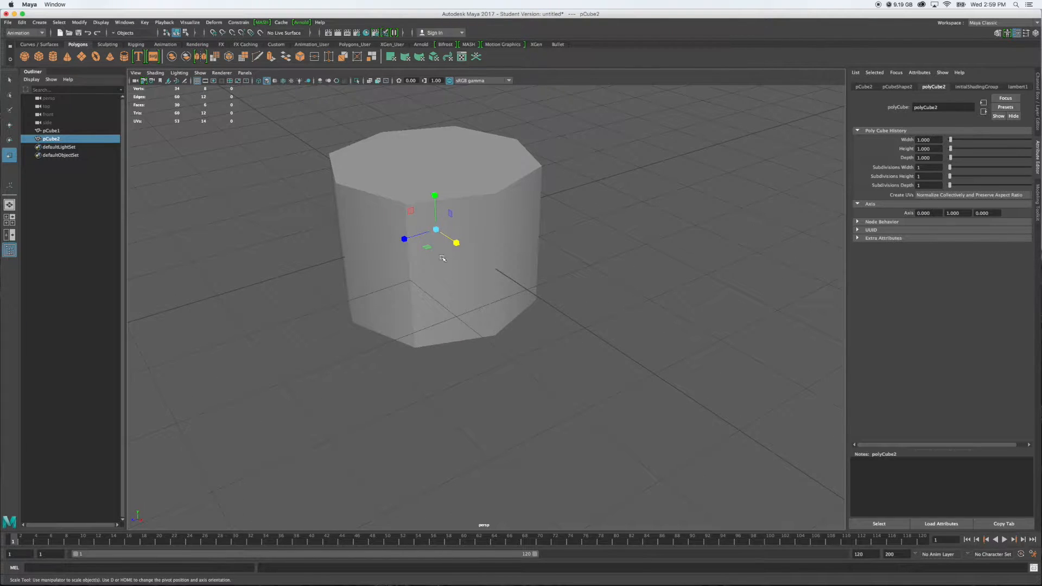
left_click_drag(404, 240, 293, 283)
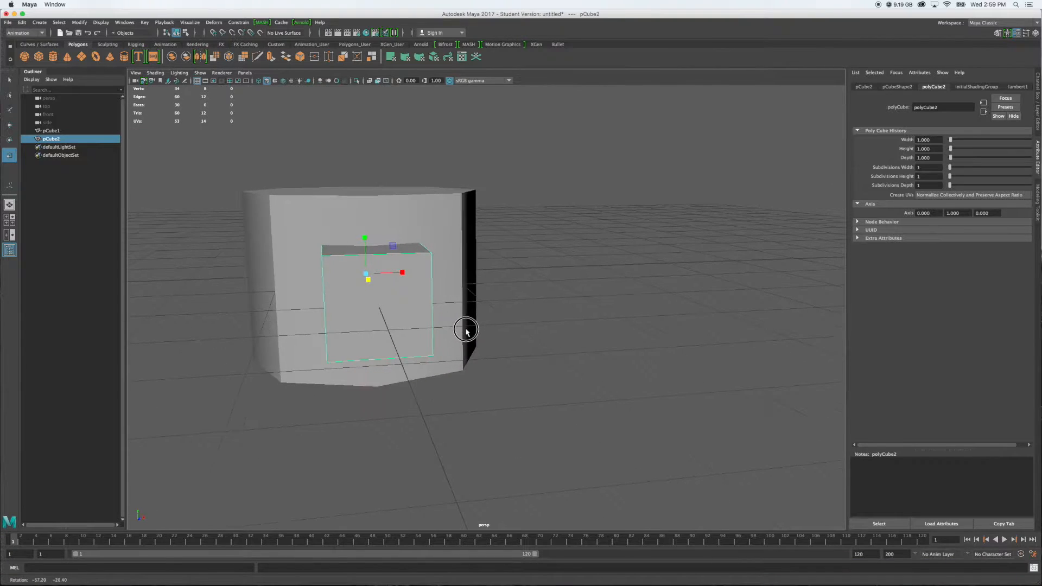
Turn on wireframe over shading and enlarge the second cube in X and Y to nearly fill the octagonal block's front
left_click(284, 81)
left_click_drag(446, 211, 481, 213, "alt")
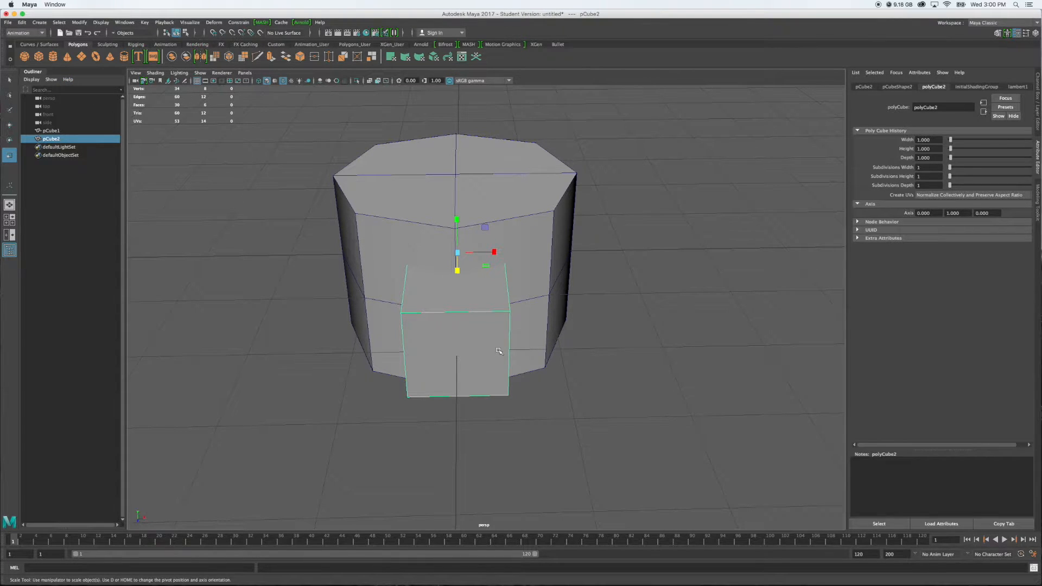
left_click_drag(615, 361, 614, 342, "alt")
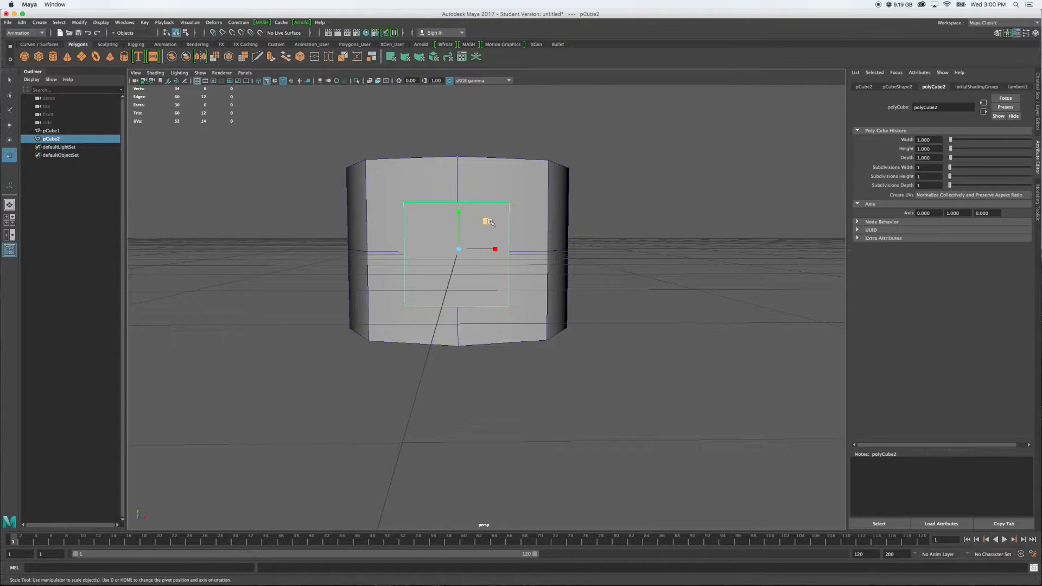
left_click_drag(486, 222, 489, 221)
key("space")
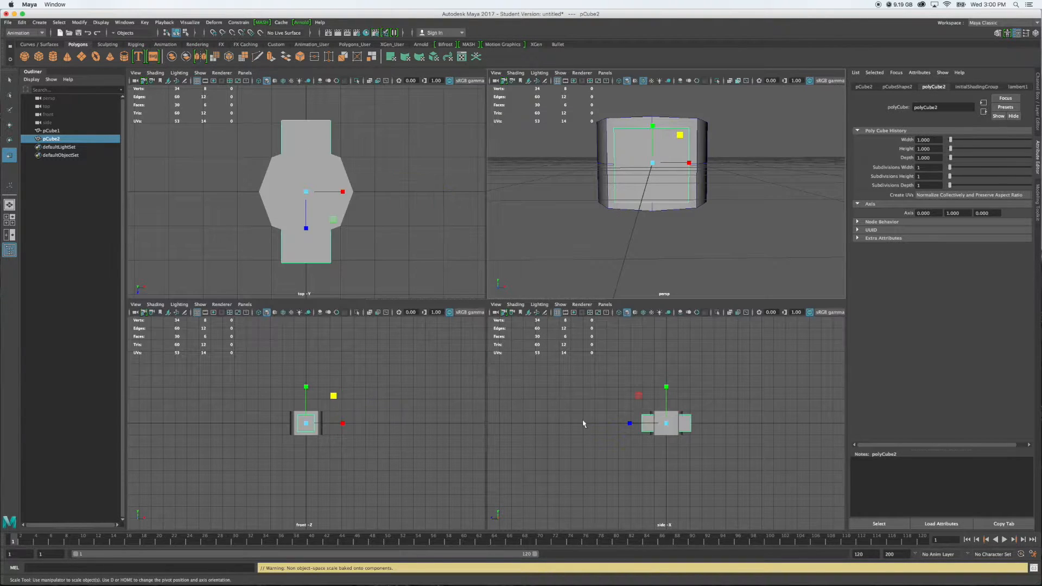
Enlarge the second cube uniformly in X and Y in the front view, leaving a narrow even border inside the octagonal block's front
key("space")
scroll(493, 307, "up", 10)
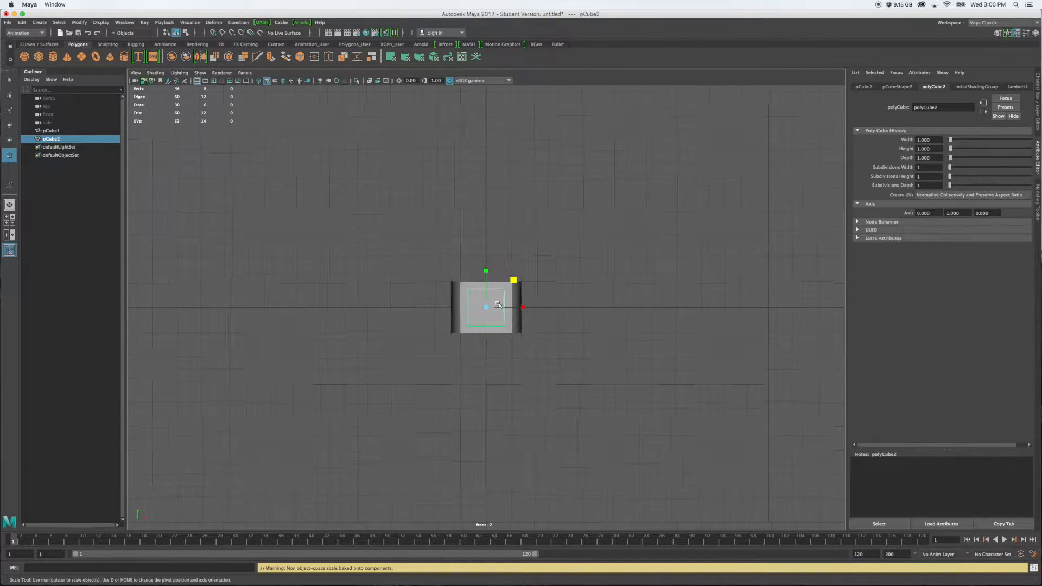
scroll(493, 307, "up", 5)
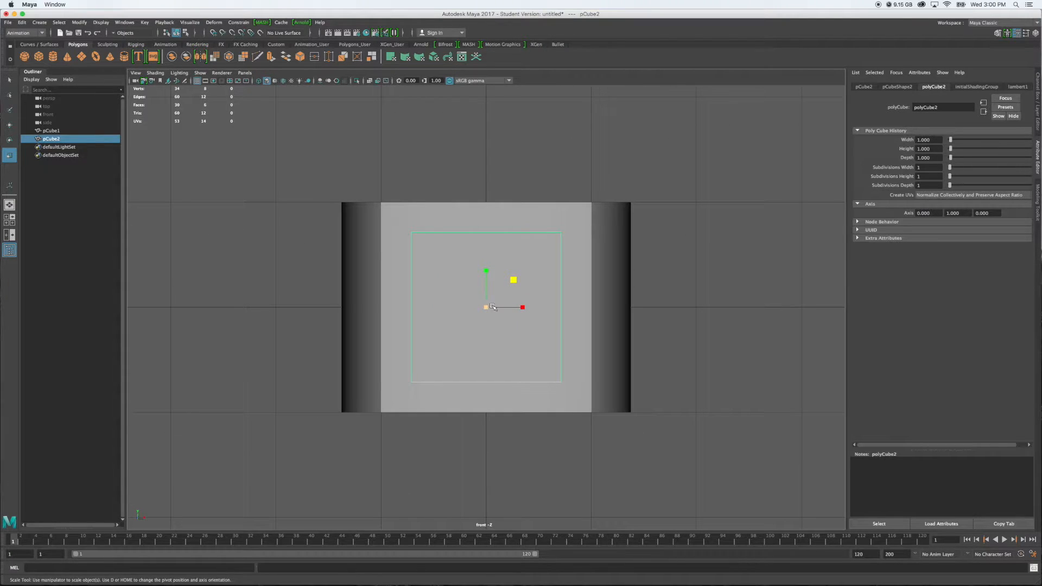
left_click_drag(513, 280, 517, 282)
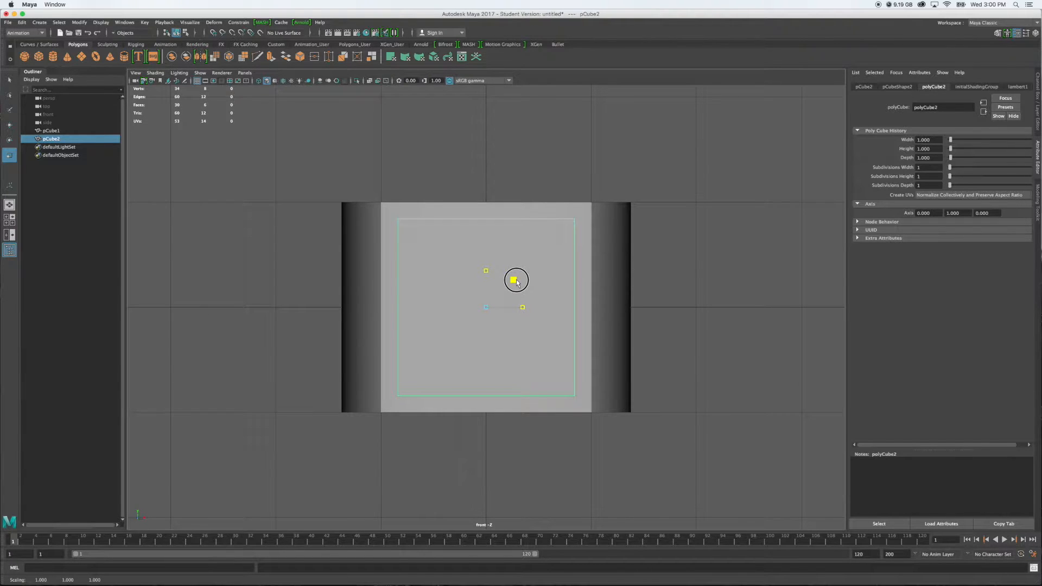
left_click_drag(516, 281, 516, 281)
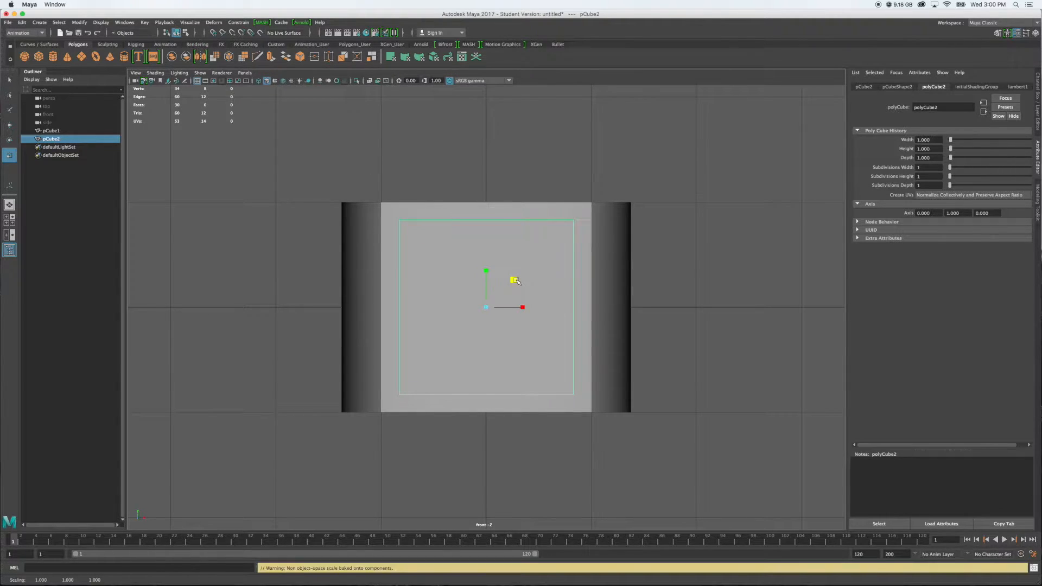
key("space")
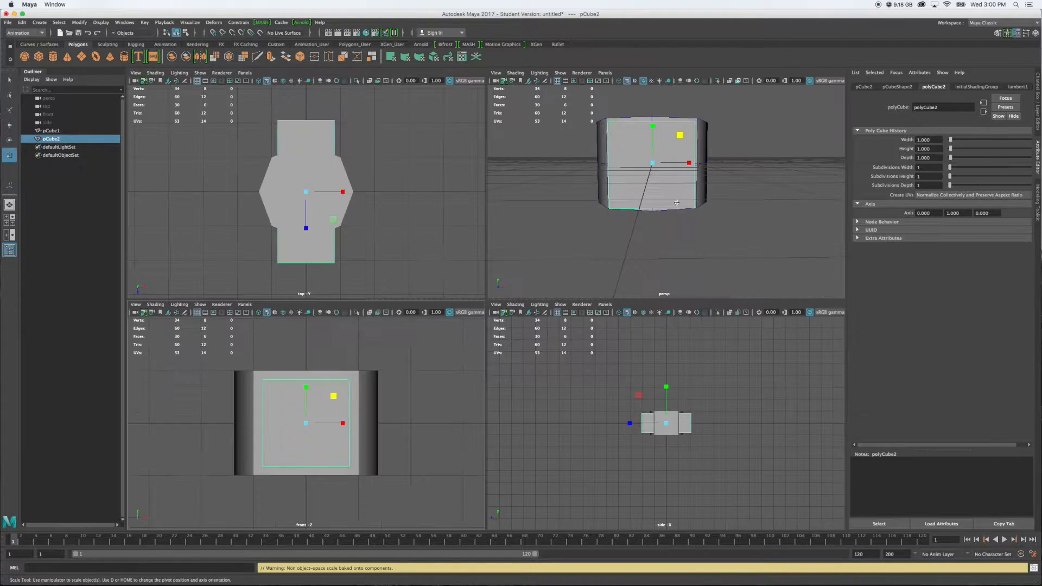
Duplicate the second cube and rotate the copy about Y until it roughly crosses the original inside the octagonal block
key("space")
left_click_drag(698, 298, 698, 314, "alt")
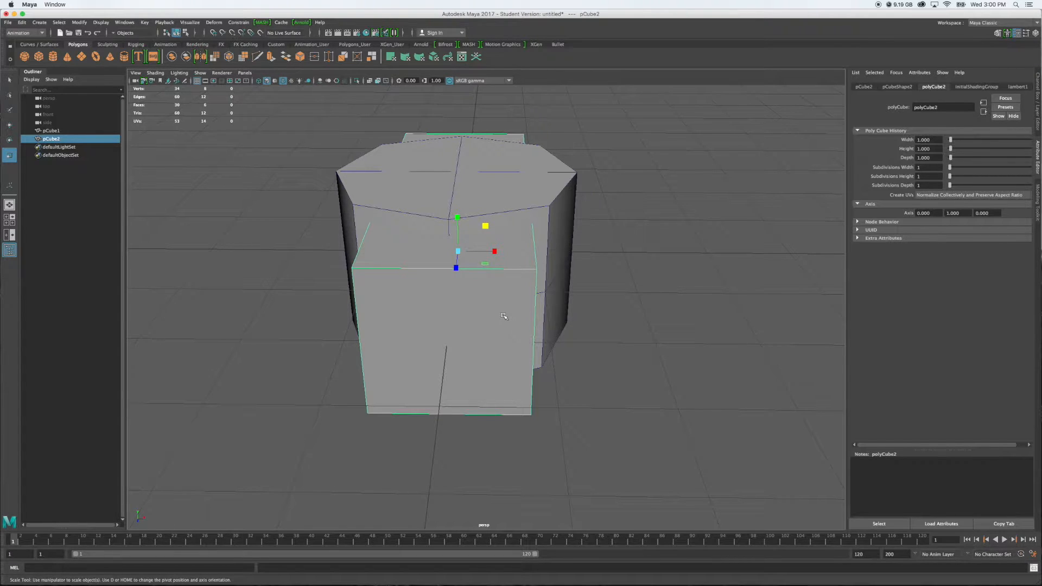
key("ctrl+d")
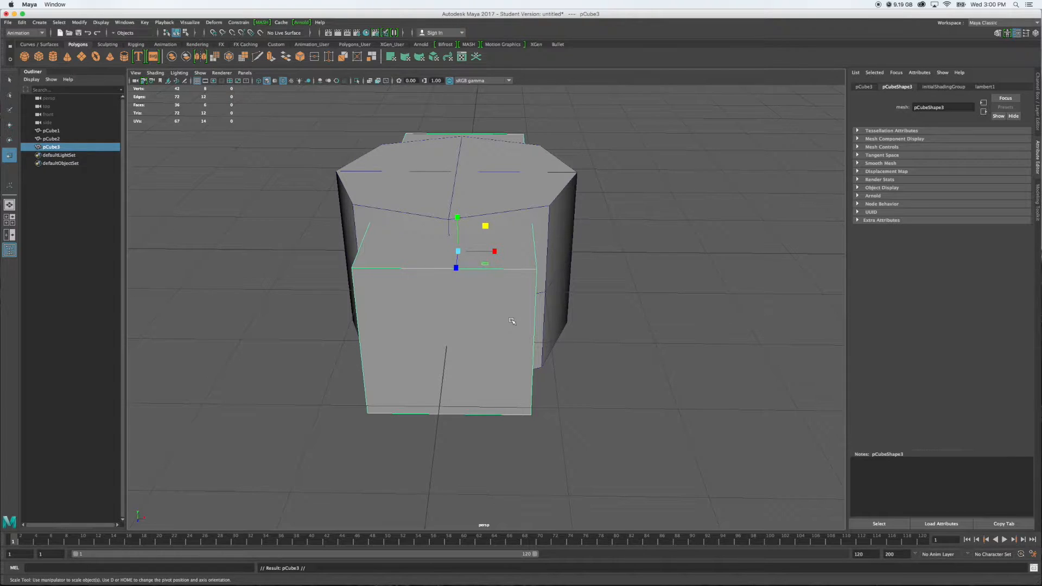
key("e")
left_click_drag(482, 265, 432, 274)
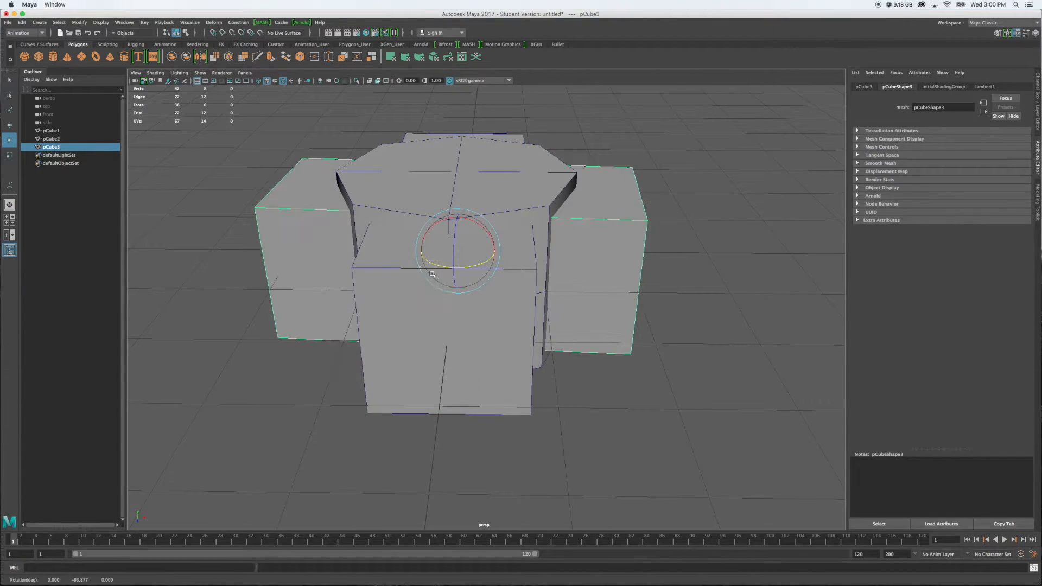
Set the duplicated cube's Rotate Y to 90 and deselect it
left_click(1037, 118)
double_click(1024, 112)
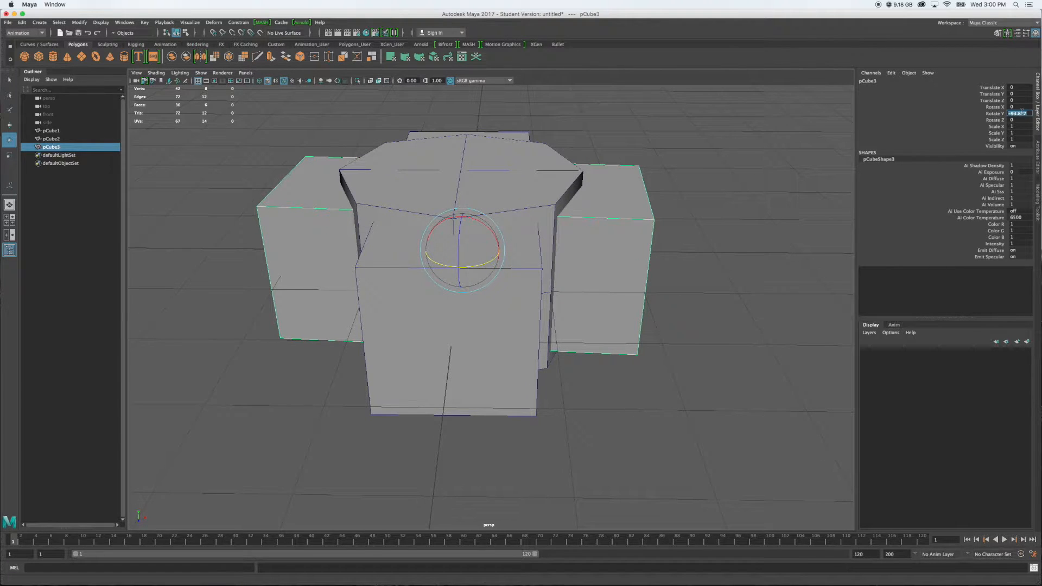
type("90")
key("Return")
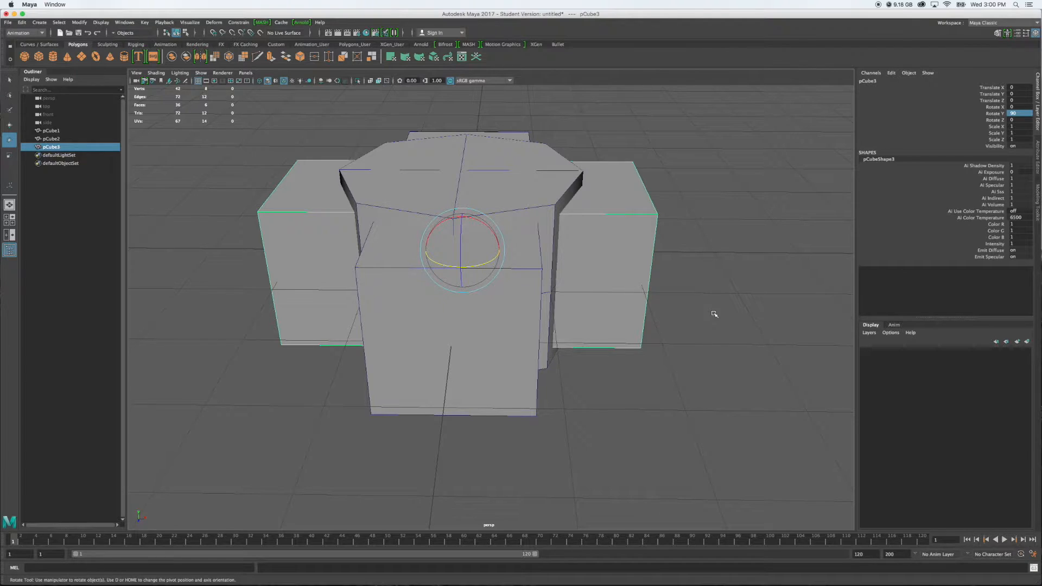
left_click_drag(750, 300, 633, 325, "alt")
left_click(693, 312)
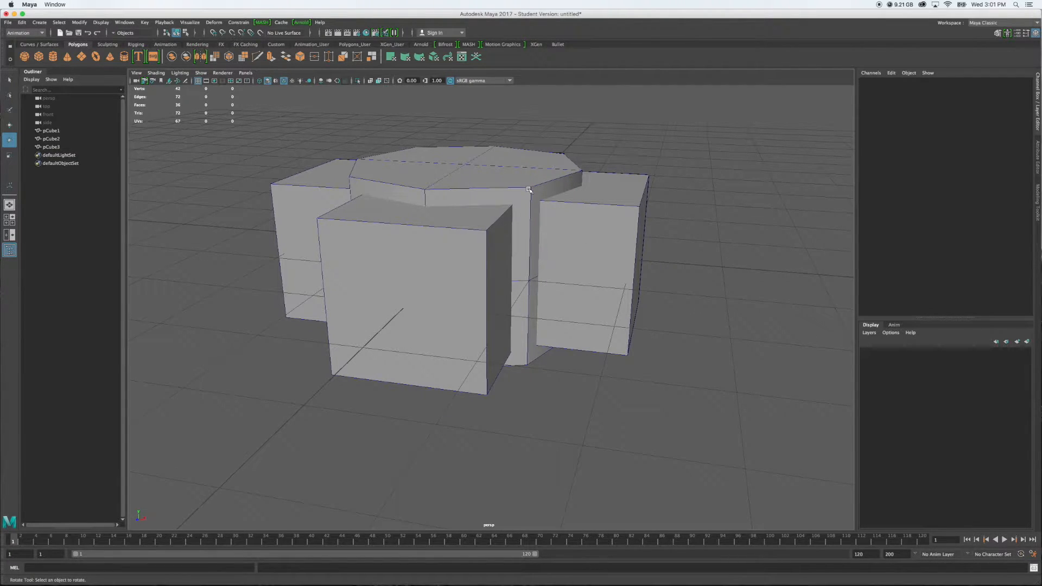
Try to subtract the second cube from the octagonal block with a Boolean Difference, using the Modeling menu set
left_click_drag(531, 188, 521, 193, "alt")
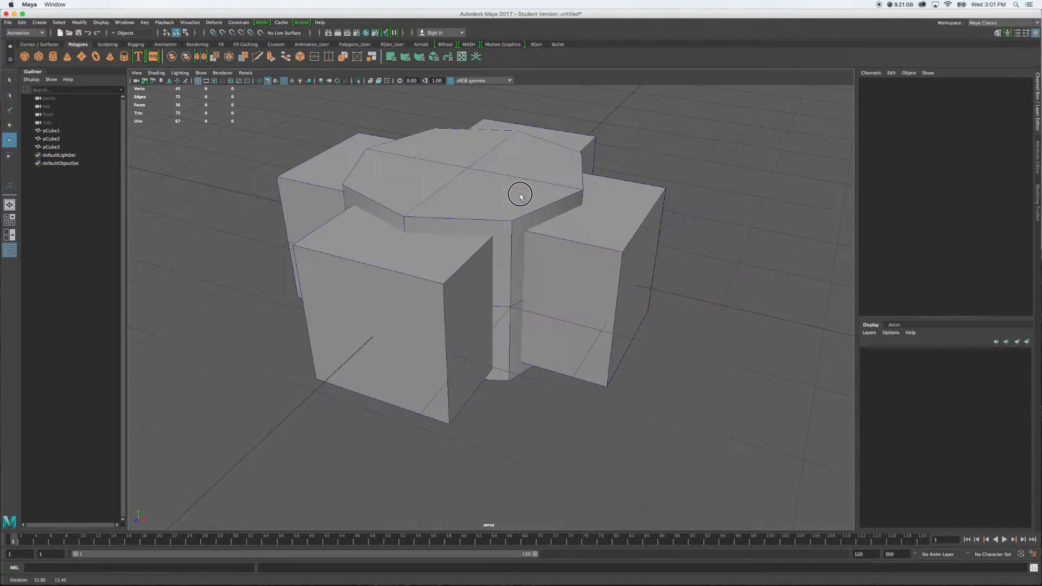
left_click(497, 208)
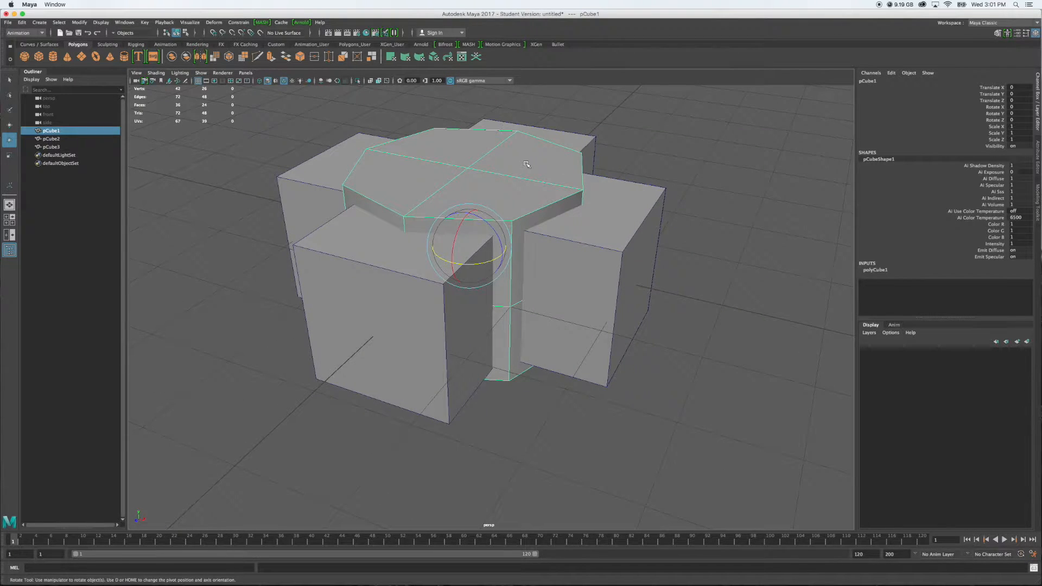
key("q")
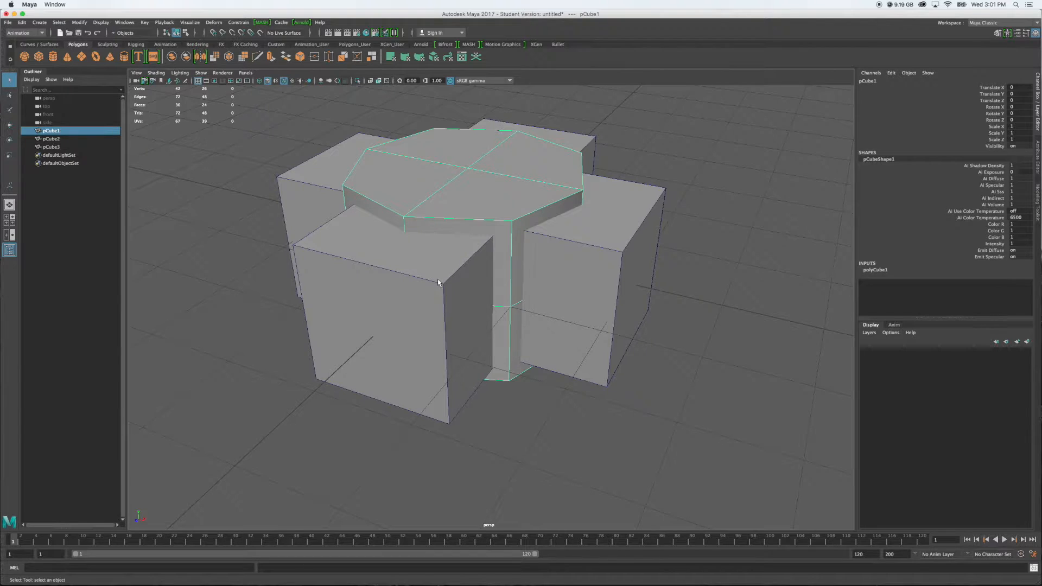
left_click(438, 265, "shift")
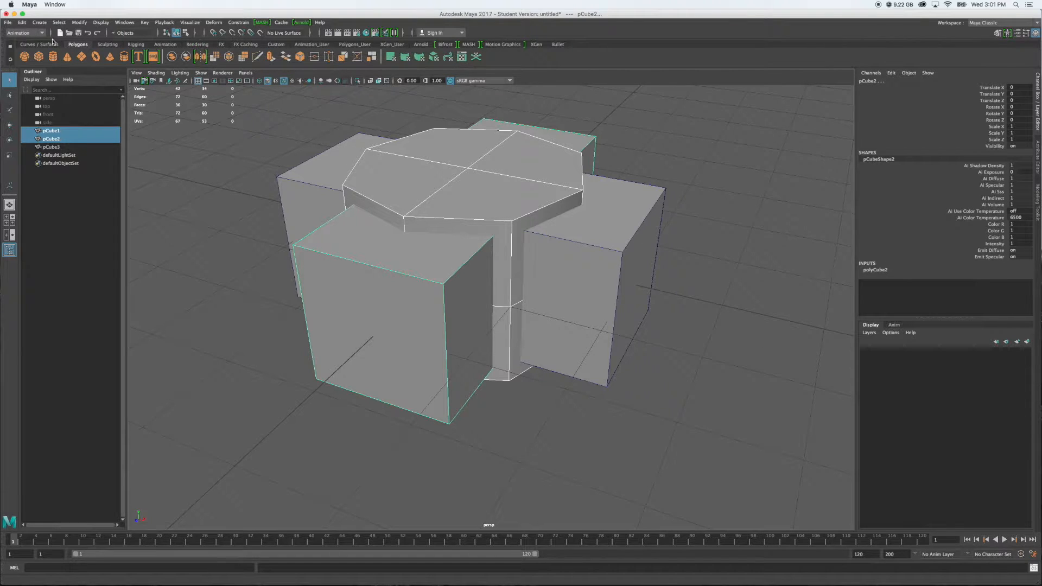
left_click(31, 33)
left_click(29, 43)
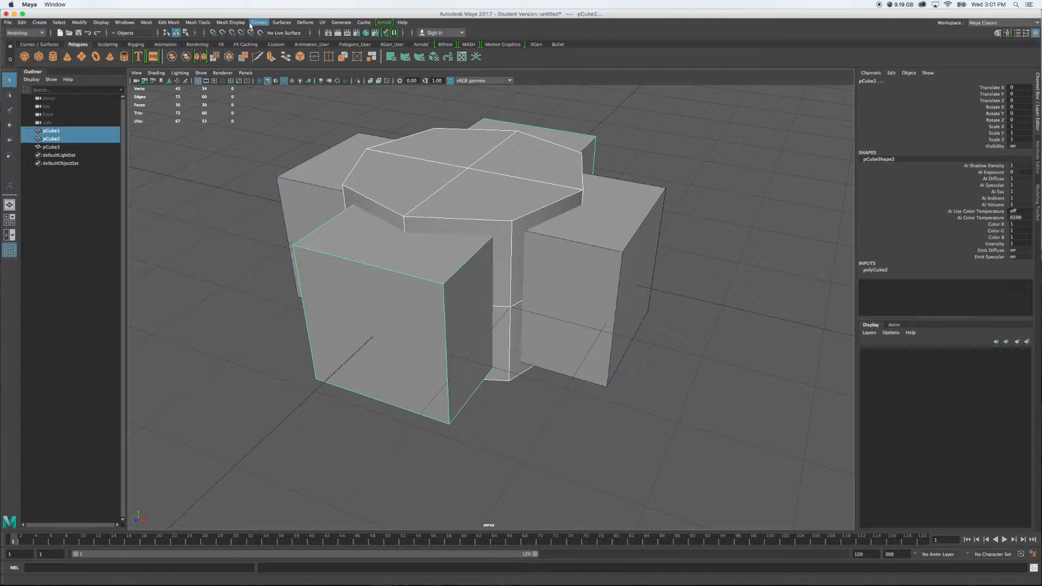
left_click(171, 23)
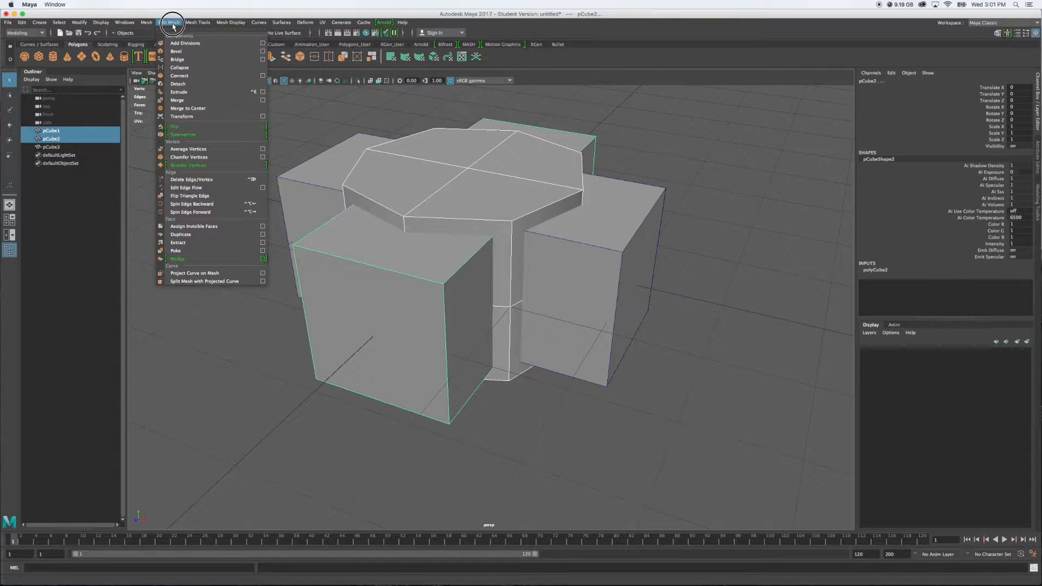
mouse_move(148, 25)
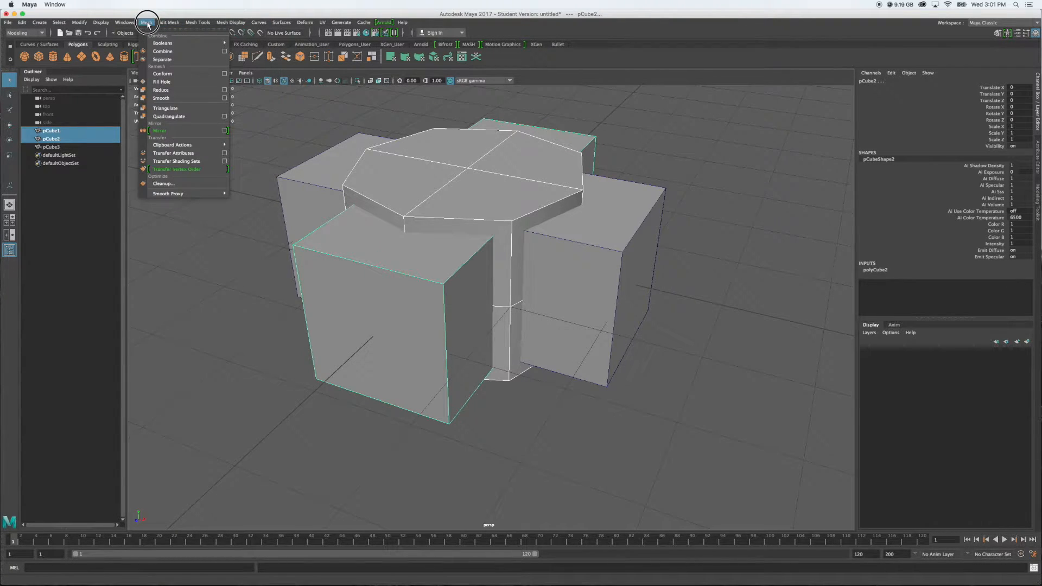
mouse_move(160, 42)
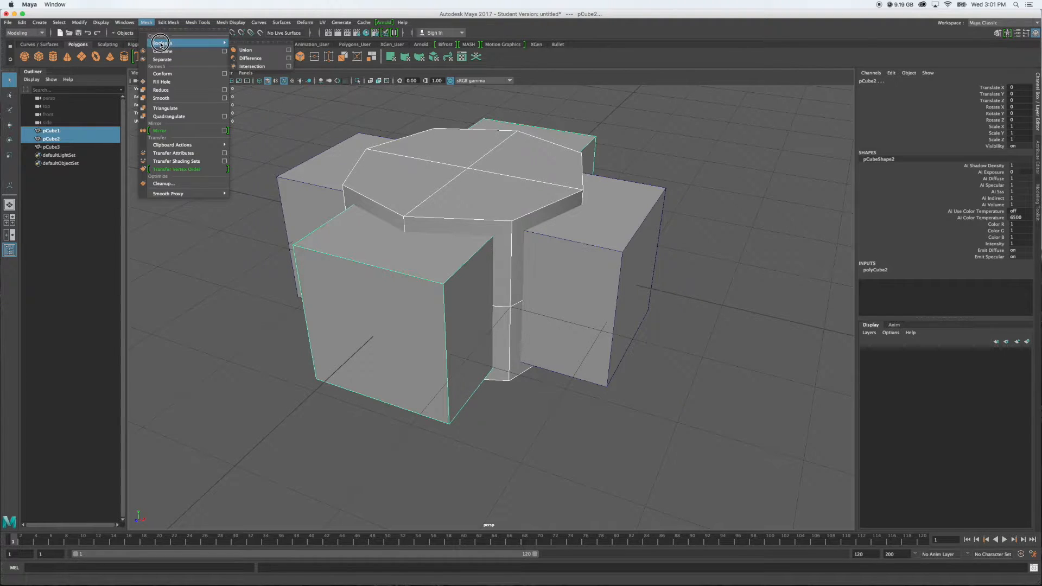
left_click(249, 59)
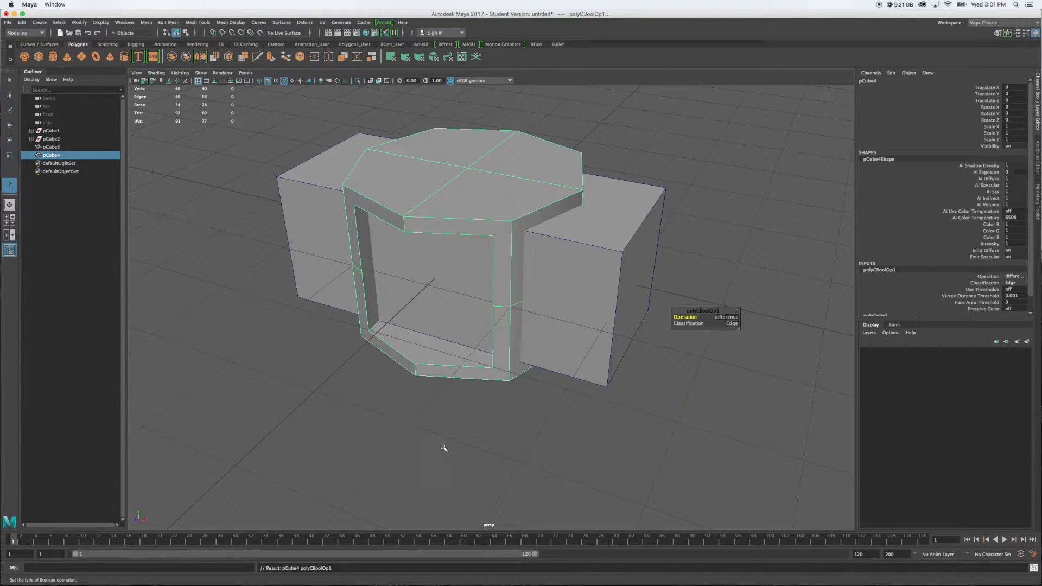
Try to subtract the crosswise third cube from the cut octagonal block by repeating the Boolean Difference
left_click_drag(493, 477, 554, 476, "alt")
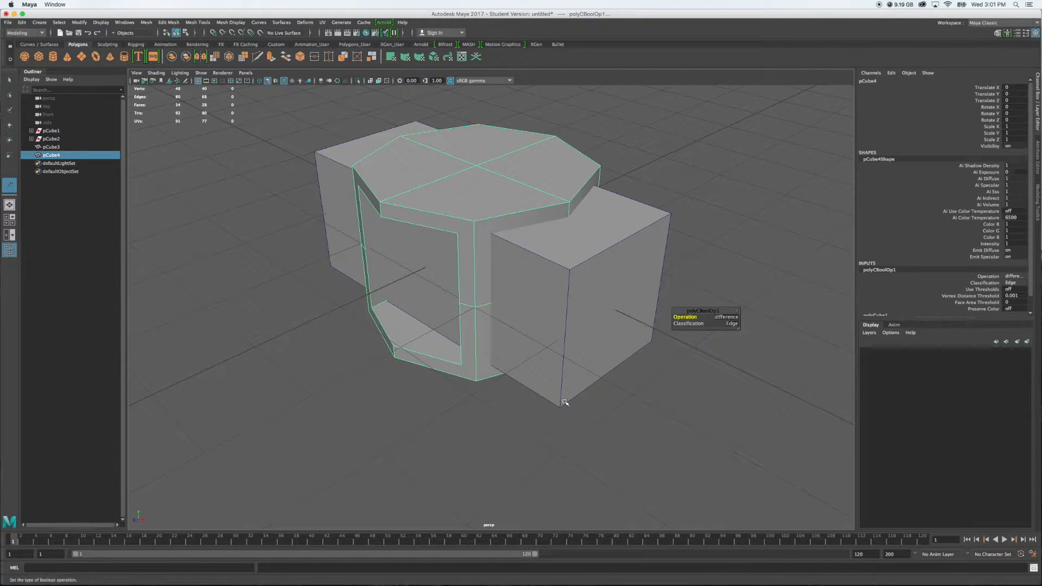
left_click(582, 254, "shift")
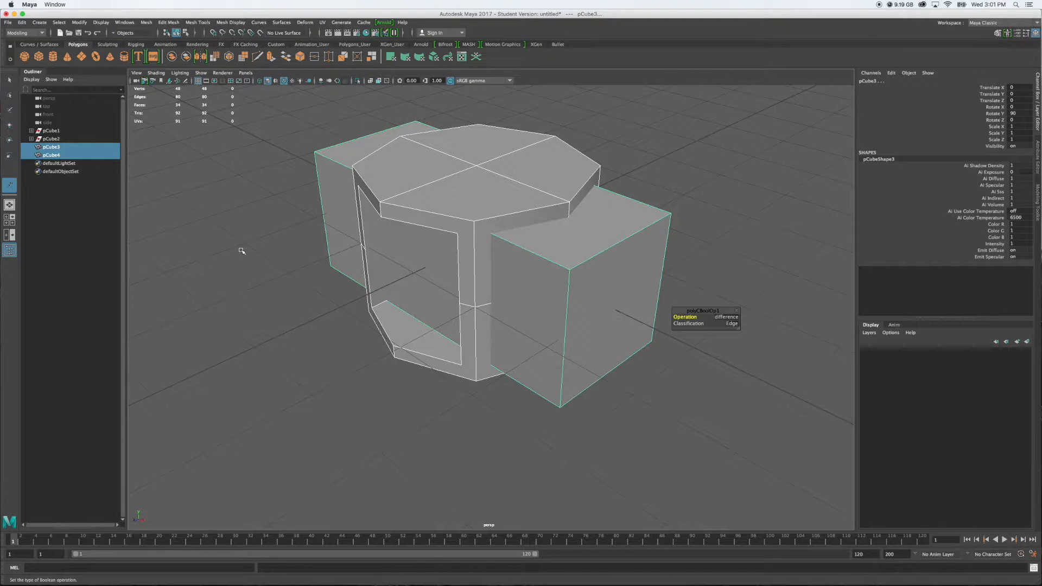
key("g")
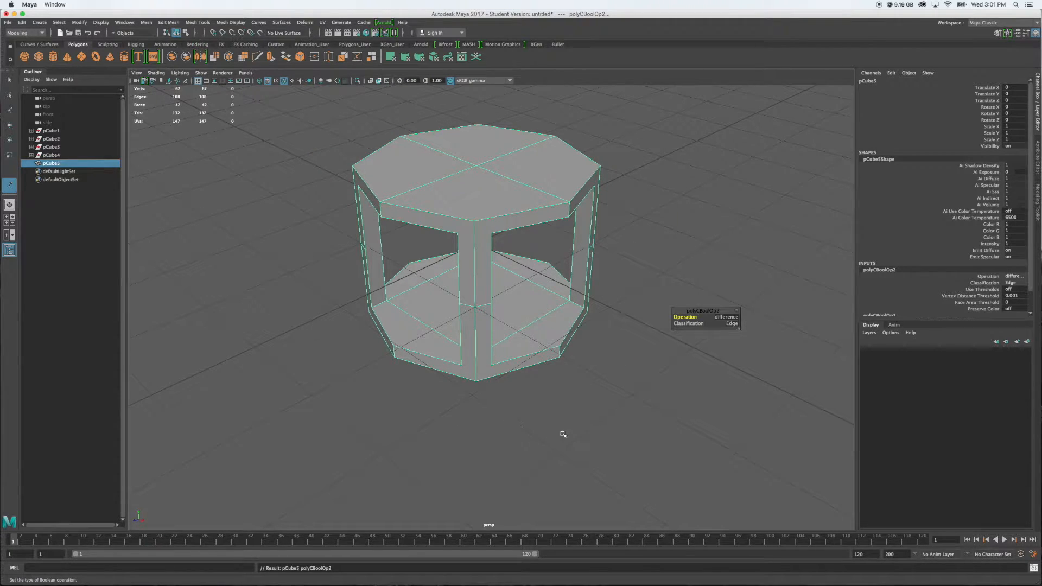
Examine the hollowed octagonal frame's pillars, openings and inner floor from several angles and up close
left_click_drag(651, 427, 584, 401, "alt")
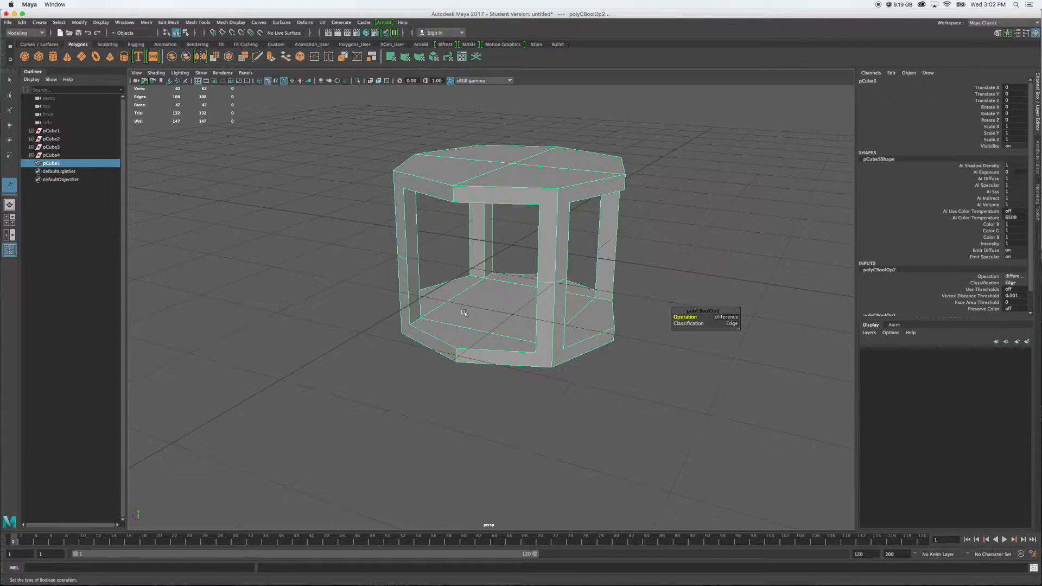
scroll(464, 313, "up", 3)
left_click_drag(472, 347, 521, 338, "alt")
left_click_drag(665, 160, 522, 232, "alt")
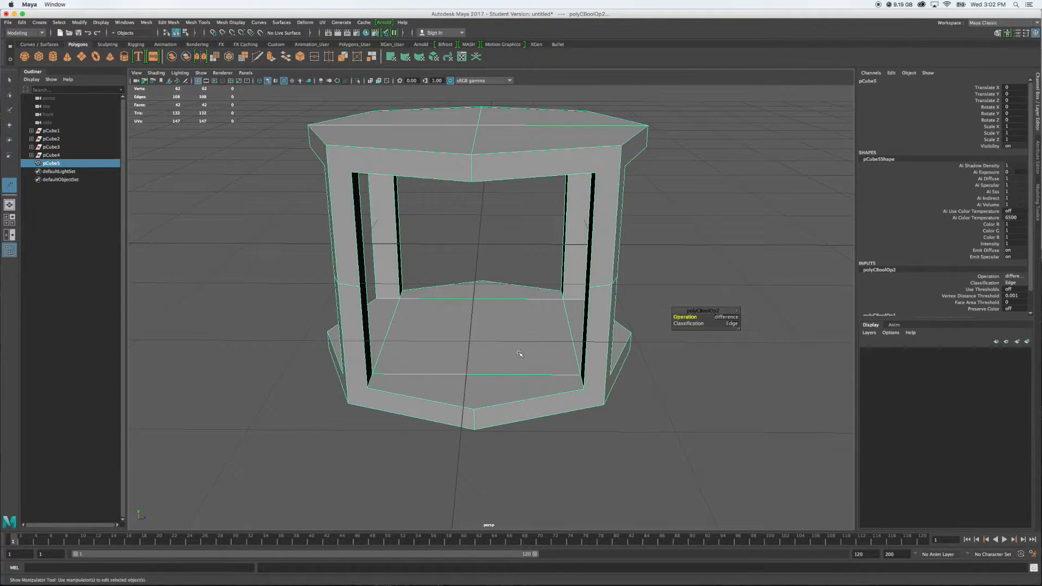
left_click_drag(506, 350, 463, 291, "alt")
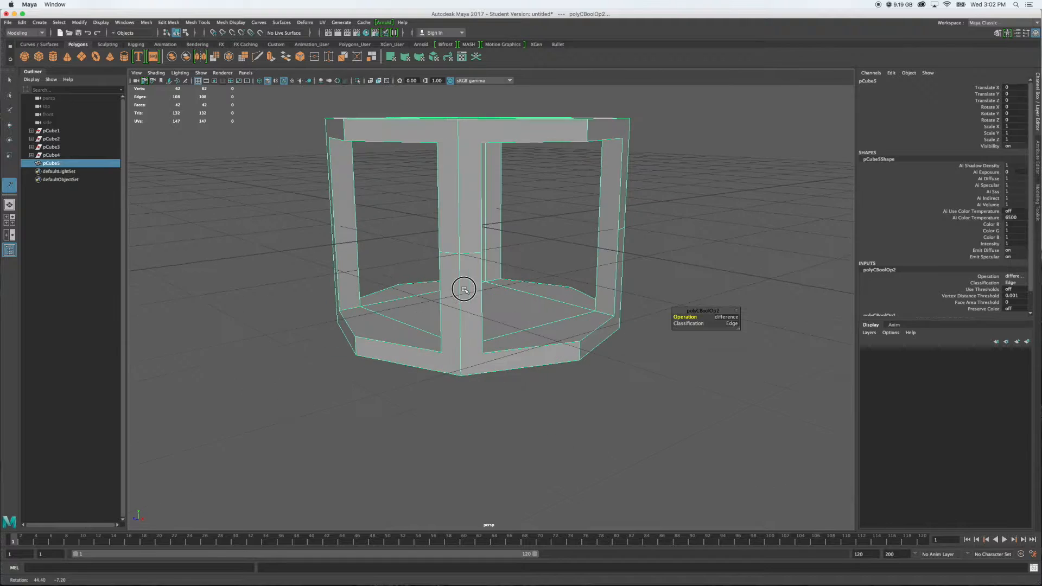
scroll(335, 203, "up", 5)
middle_click_drag(334, 203, 554, 347, "alt")
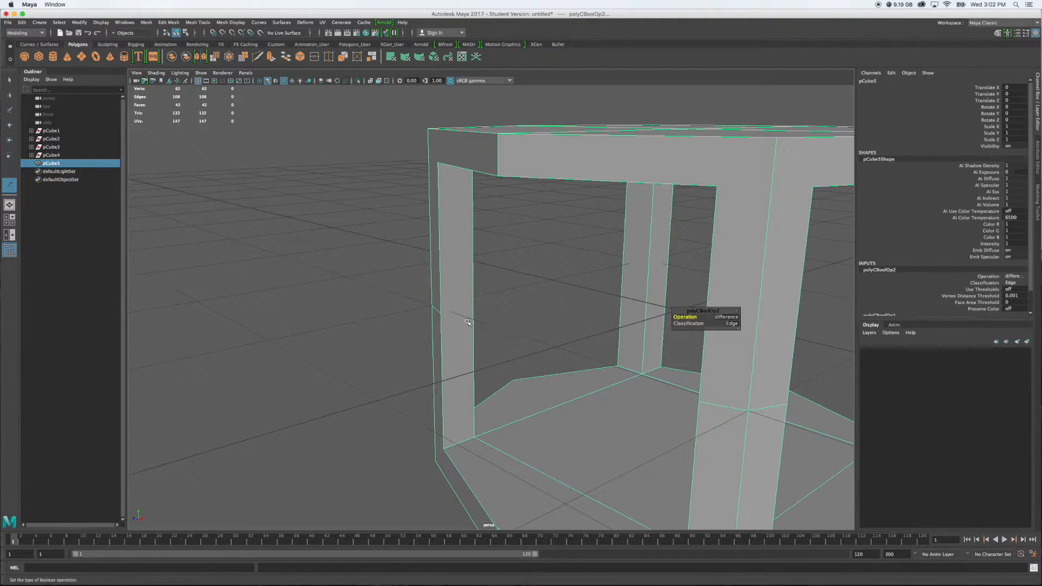
left_click_drag(459, 261, 454, 210, "alt")
mouse_move(482, 242)
left_mouse_down("alt")
mouse_move(458, 230)
mouse_move(474, 238)
left_mouse_up("alt")
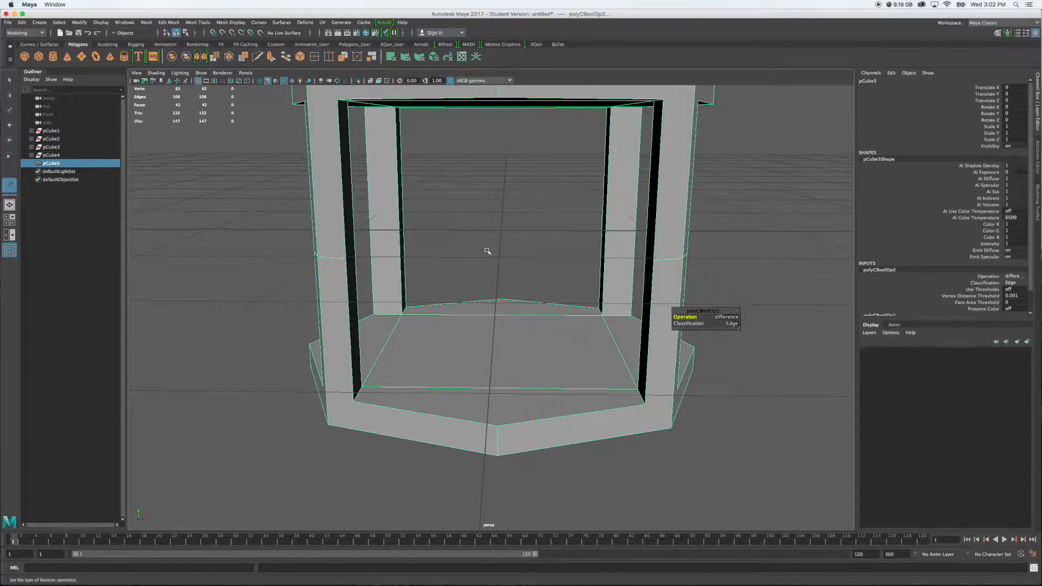
left_click_drag(454, 266, 442, 261, "alt")
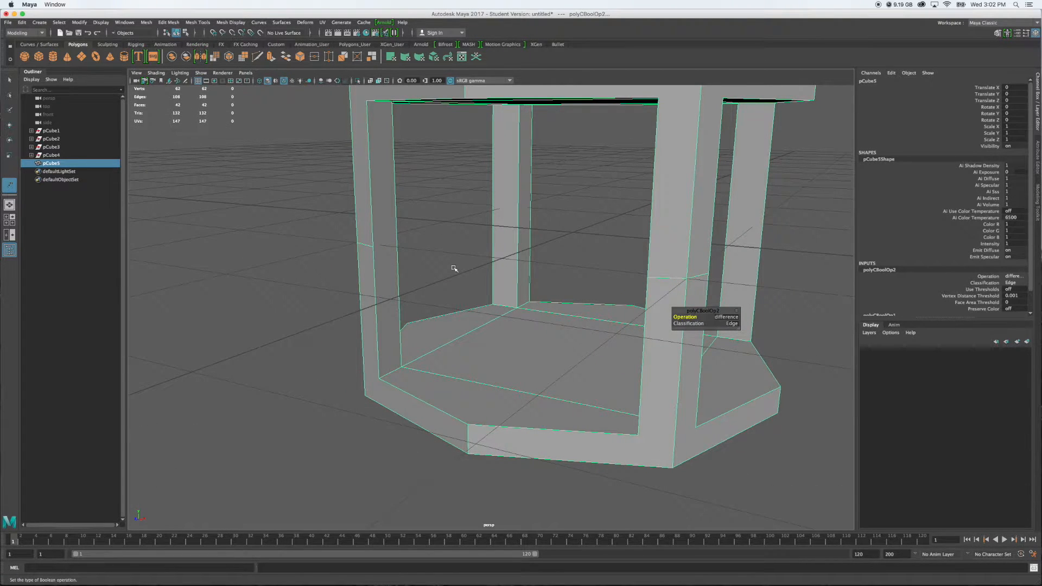
Undo both Boolean Difference operations on the octagonal block
key("ctrl+z")
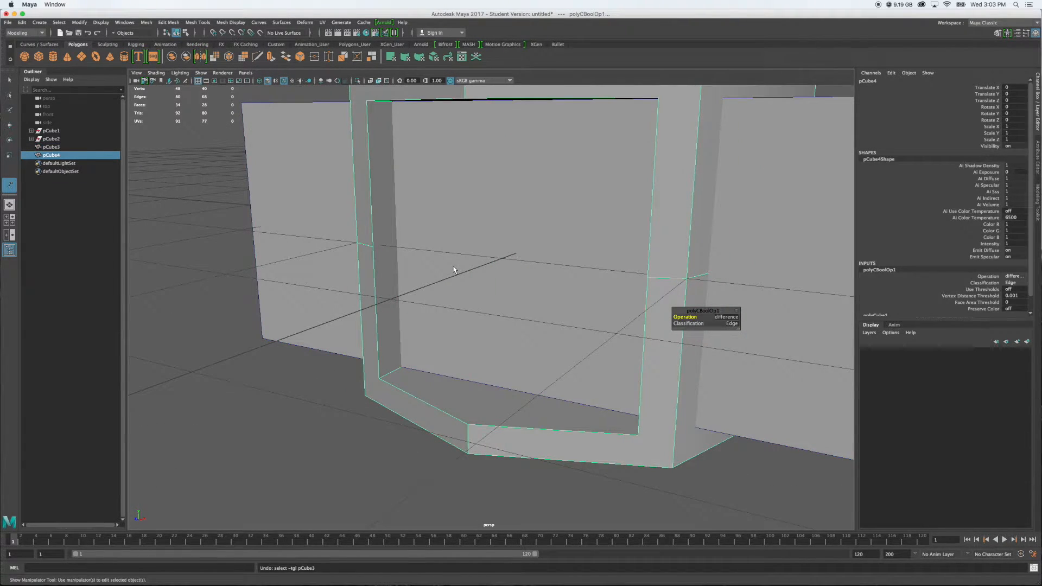
key("ctrl+z")
left_click_drag(406, 303, 467, 317, "alt")
right_click_drag(468, 317, 457, 332, "alt")
left_click_drag(456, 332, 465, 326, "alt")
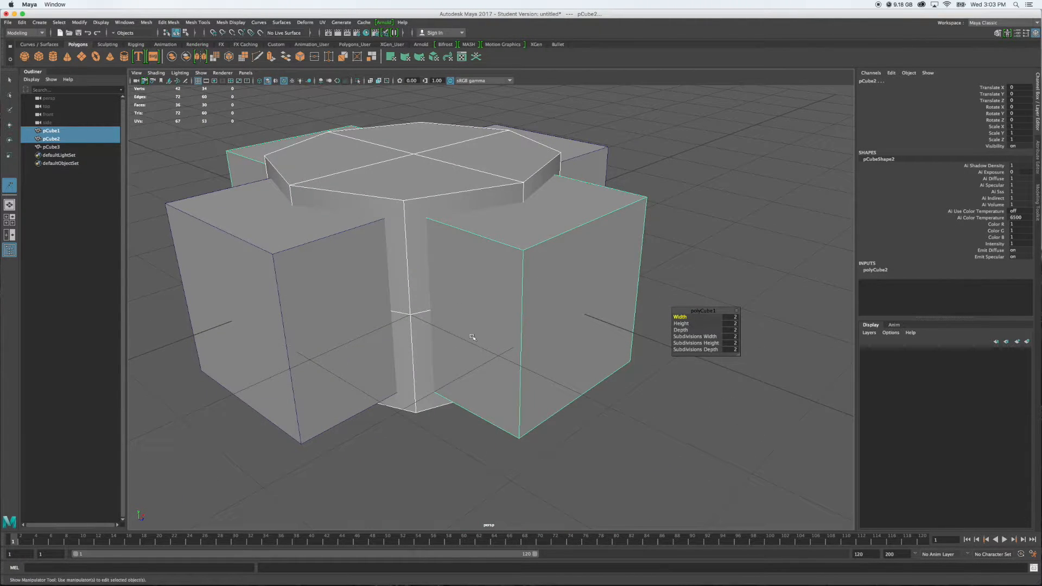
Cut a vertical edge loop through the middle of the second cube, pCube2, with the Multi-Cut tool
left_click(623, 449)
left_click(499, 285)
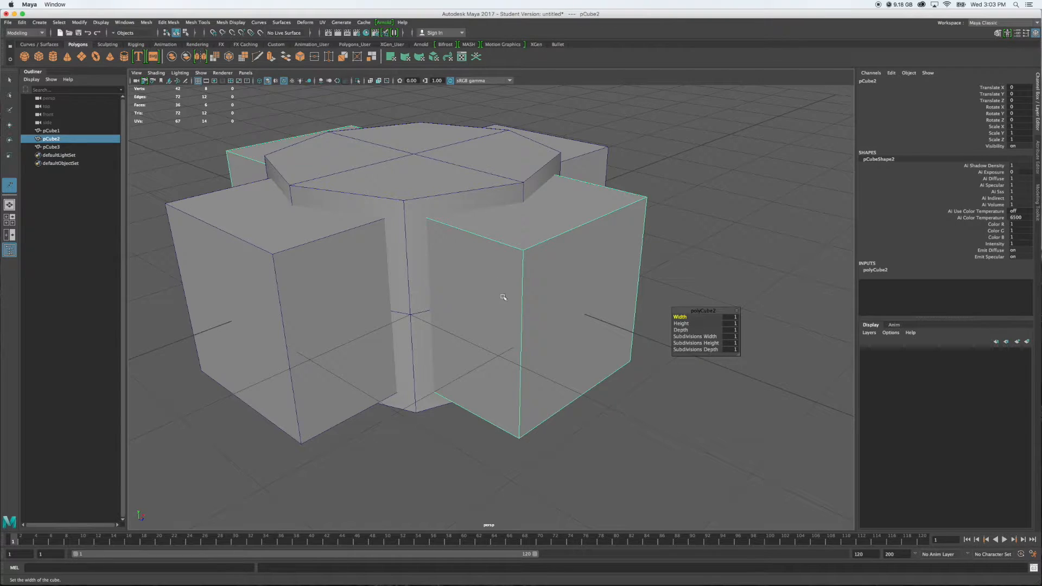
left_click_drag(657, 354, 718, 367, "alt")
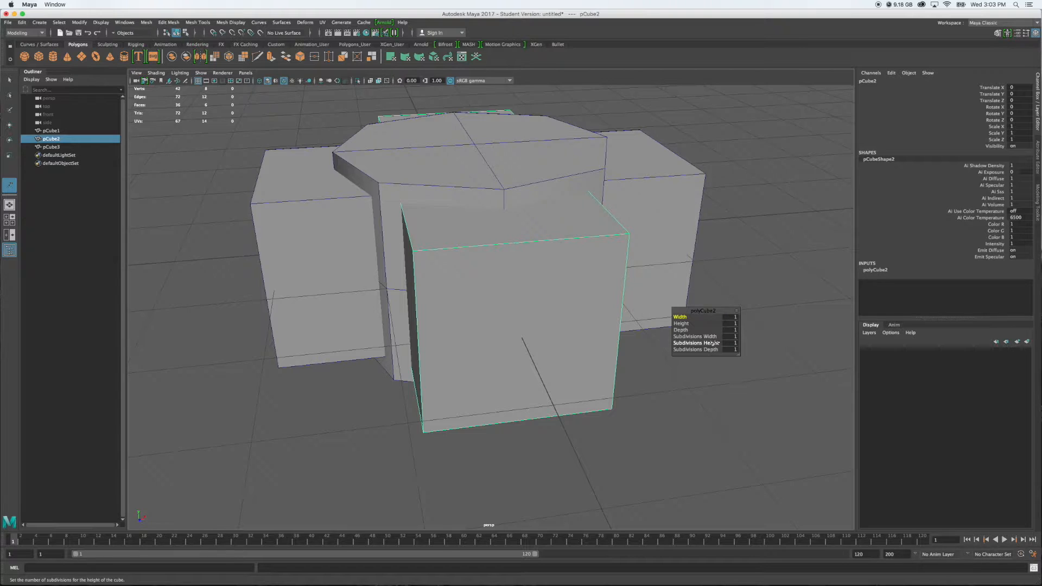
left_click_drag(714, 343, 715, 344)
left_click(779, 330)
left_click(563, 303)
key("space")
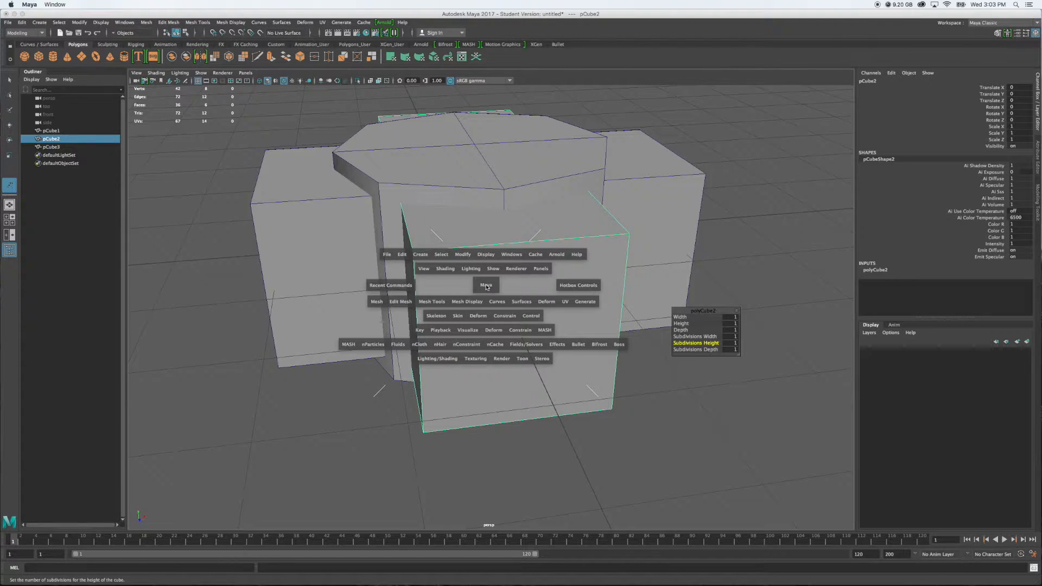
left_click(435, 305)
left_click_drag(435, 304, 438, 379)
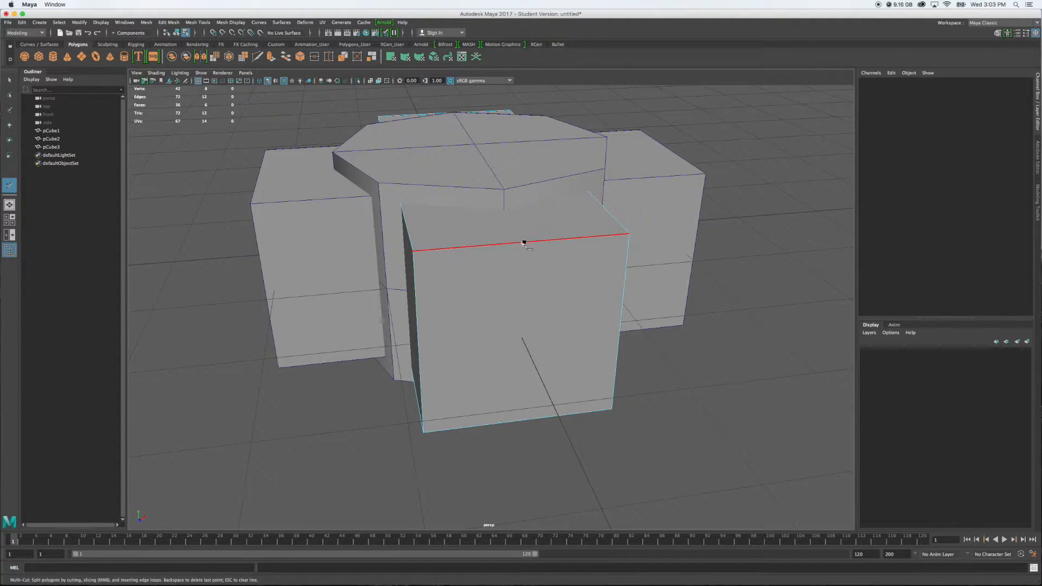
left_click(524, 243, "ctrl")
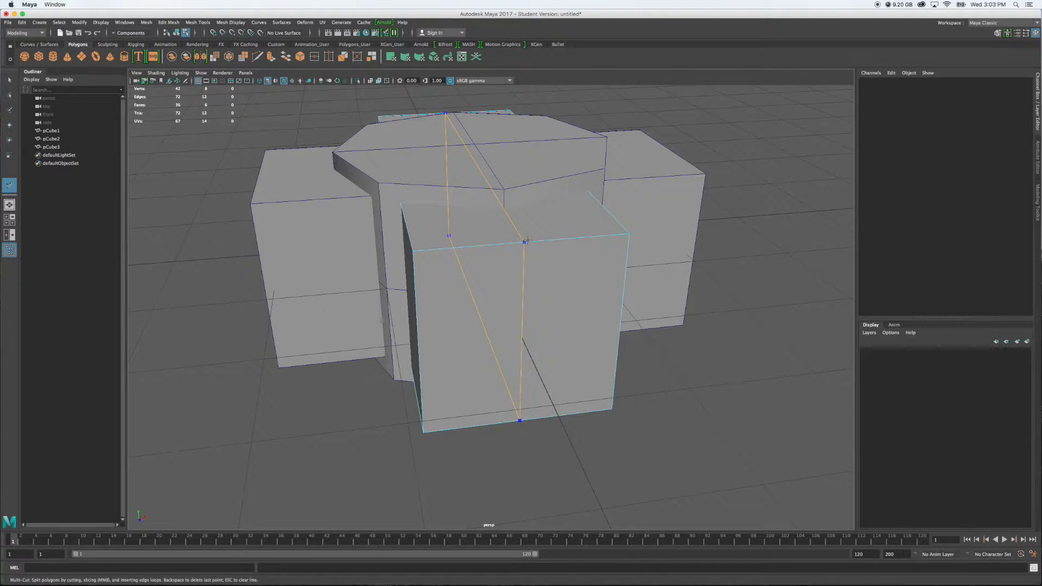
key("Return")
Add a horizontal edge loop around the second cube at mid-height with Multi-Cut
left_click(620, 328, "ctrl")
left_click_drag(396, 428, 434, 419, "alt")
left_click_drag(500, 450, 528, 452, "alt")
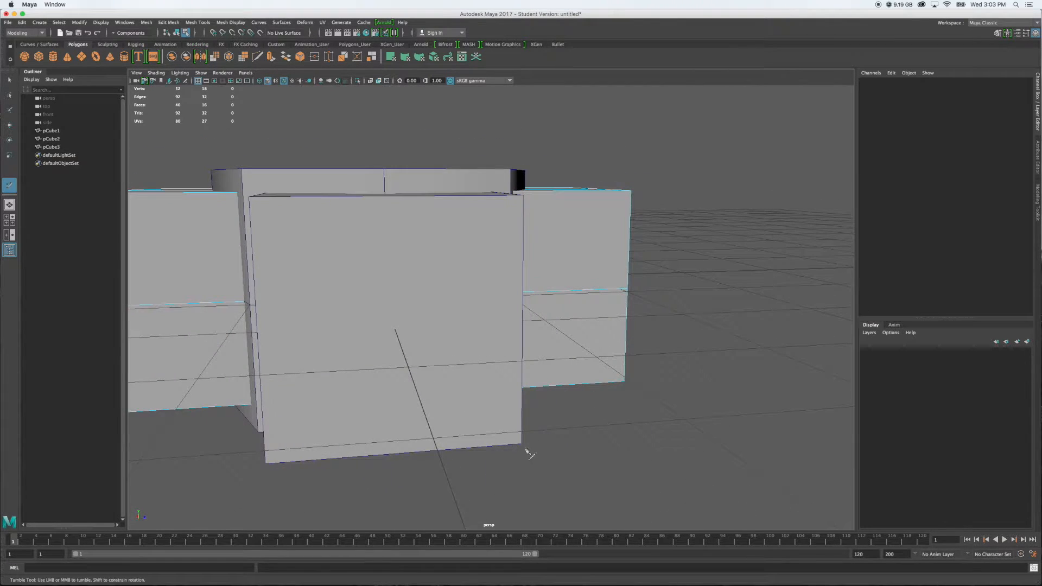
middle_click_drag(591, 433, 677, 379, "alt")
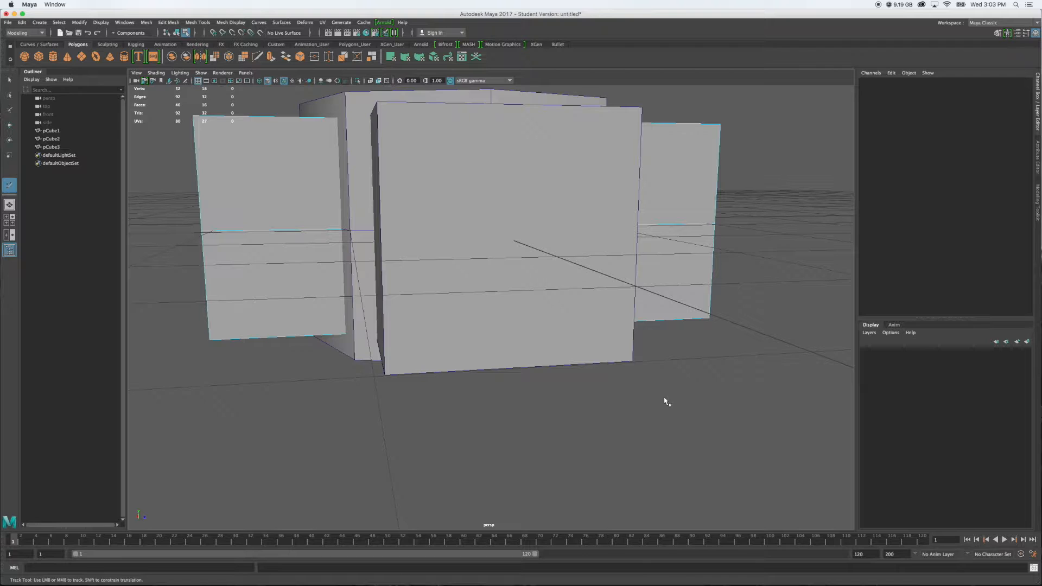
Cut a vertical edge loop through the middle of the crosswise third cube, pCube3, with Multi-Cut
key("q")
right_click_drag(517, 197, 564, 182)
left_click(633, 120)
left_click_drag(525, 277, 496, 307, "alt")
middle_click_drag(496, 307, 564, 317, "alt")
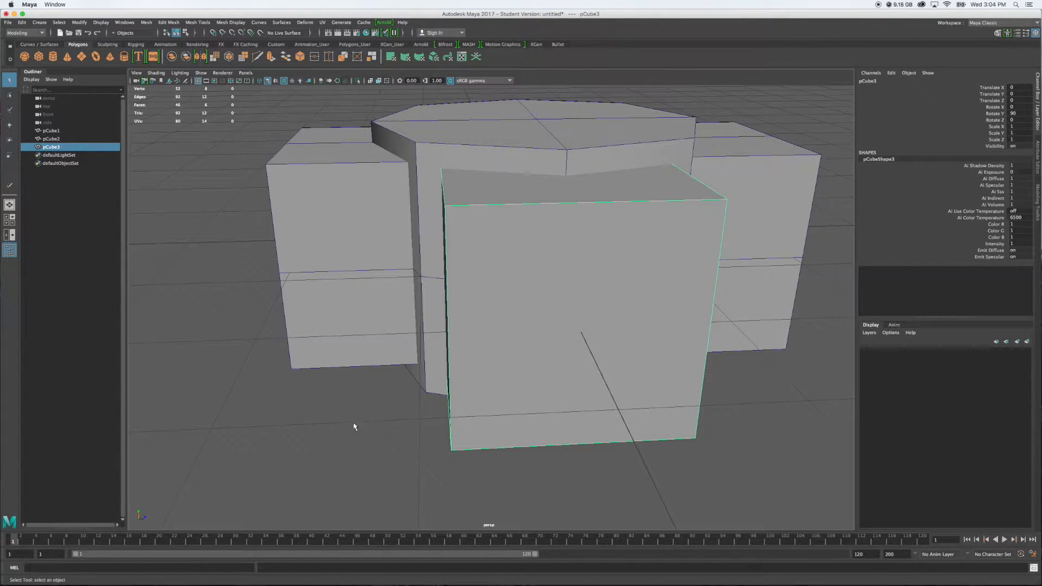
key("g")
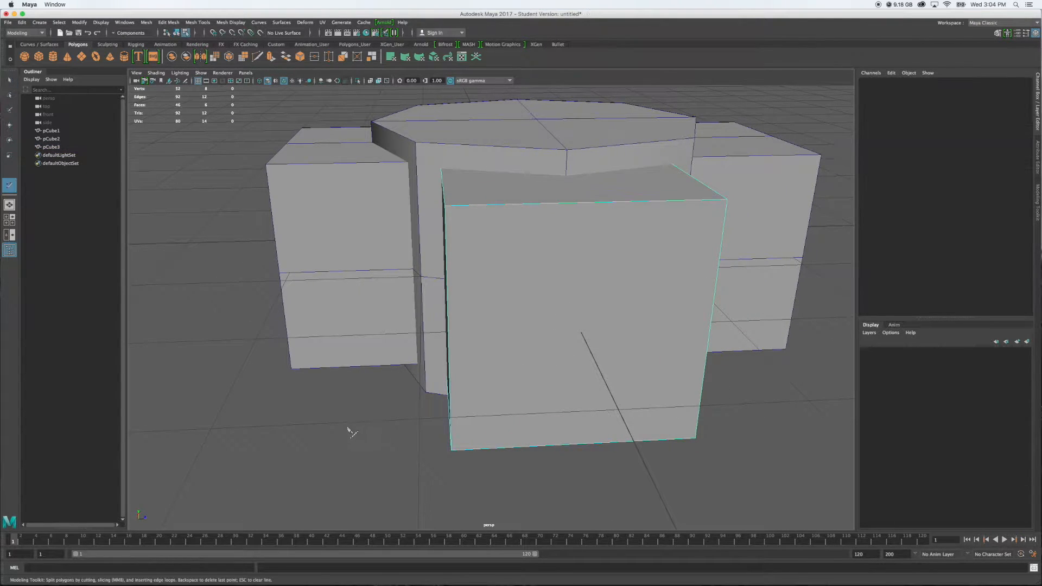
left_click(588, 202)
left_click(589, 201, "ctrl")
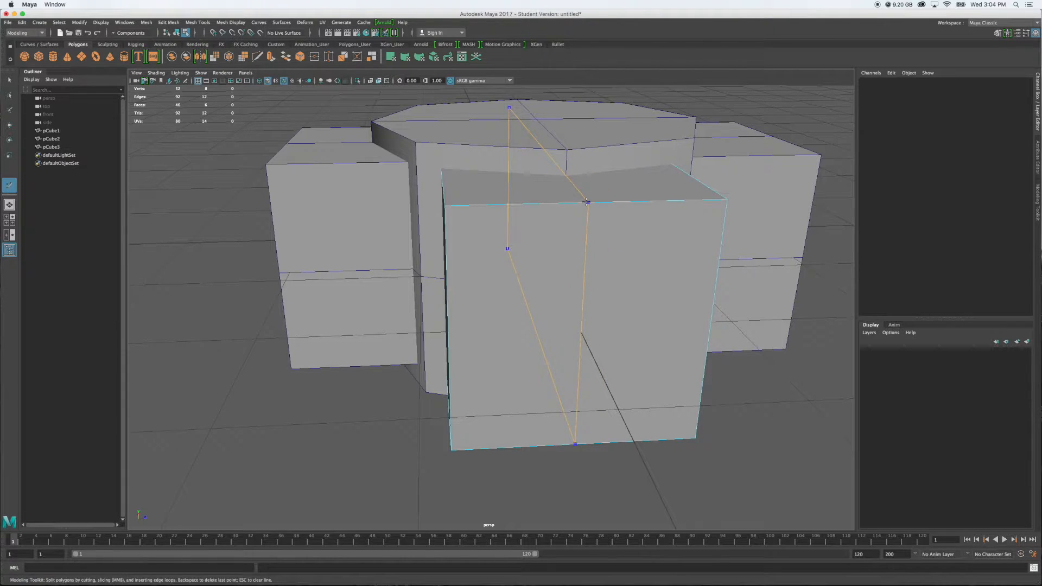
left_click(587, 203, "ctrl")
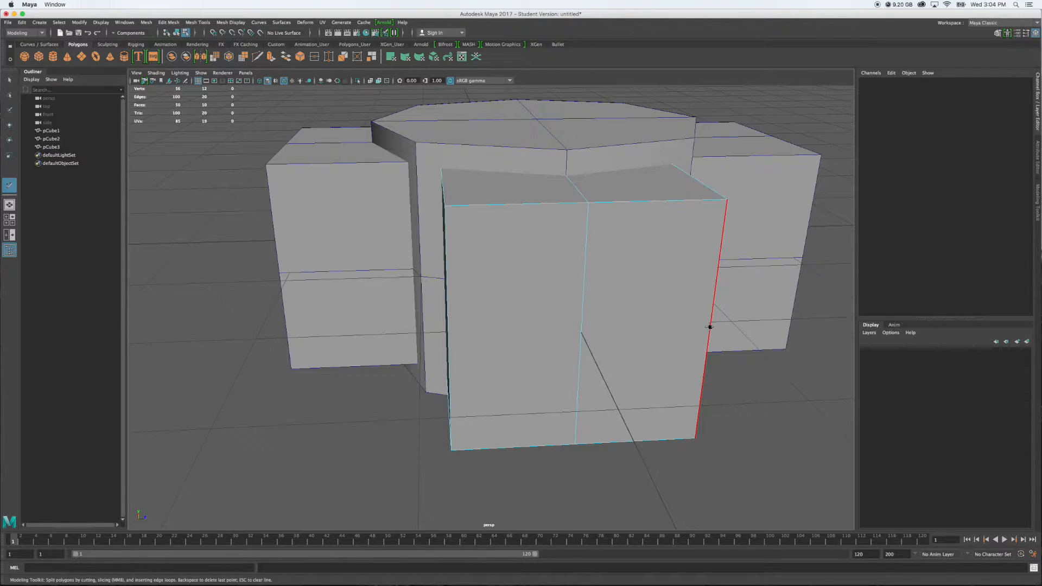
Add a horizontal edge loop around the third cube at mid-height and return to object mode
key("ctrl")
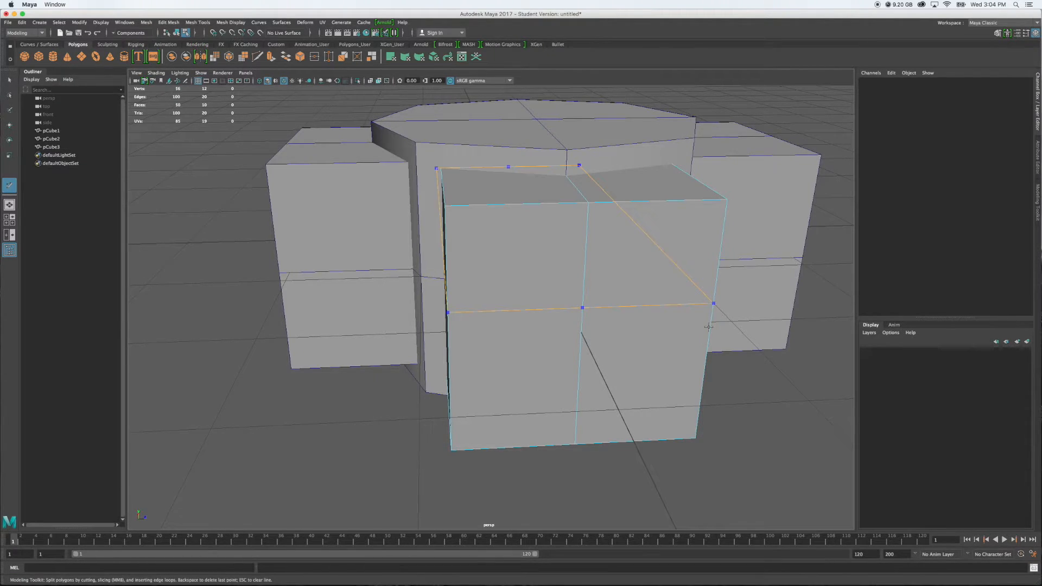
left_click(709, 327, "ctrl")
left_click_drag(760, 432, 630, 448, "alt")
key("q")
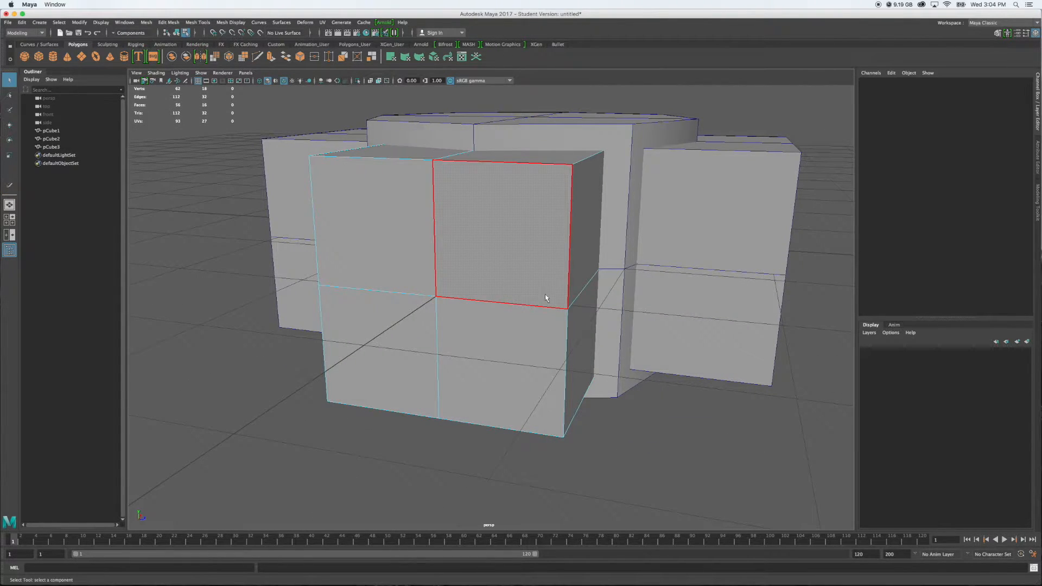
right_click_drag(535, 273, 565, 265)
left_click(659, 454)
right_click_drag(659, 453, 587, 413, "alt")
left_click_drag(644, 413, 621, 423, "alt")
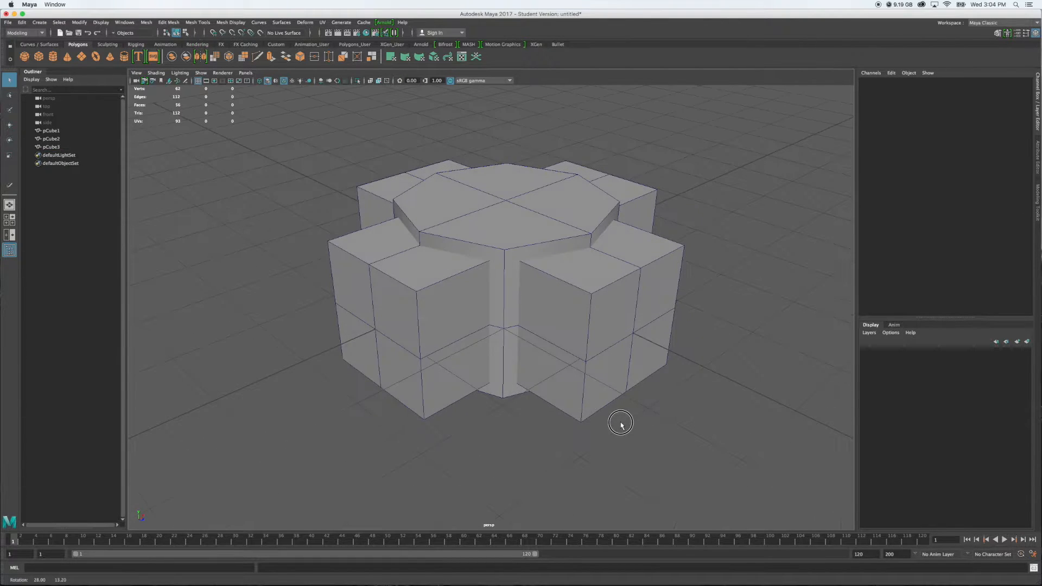
Subtract the third cube from the octagonal block with a Boolean Difference
left_click(510, 220)
left_click(431, 267, "shift")
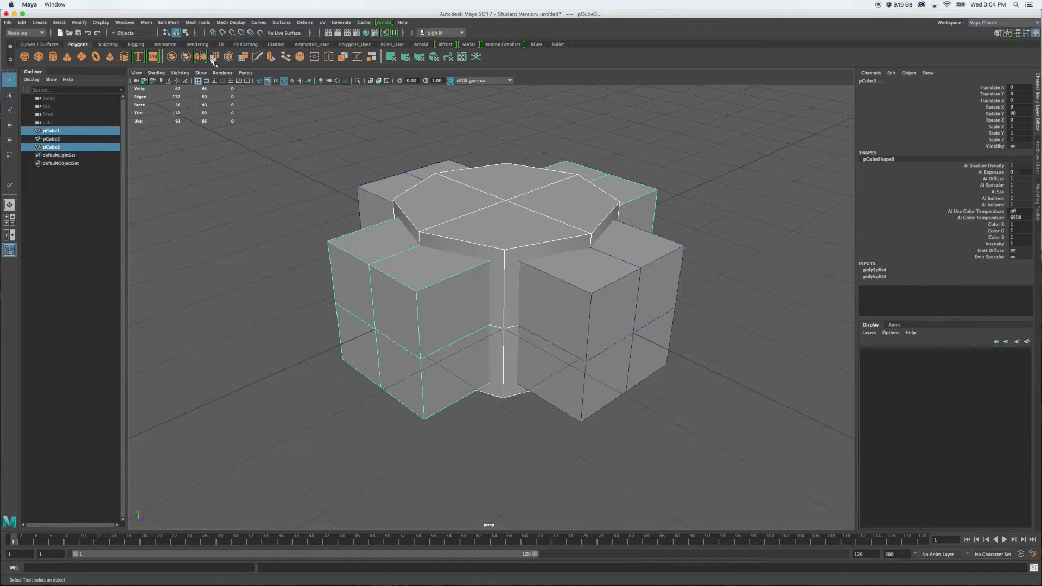
left_click(146, 23)
mouse_move(220, 43)
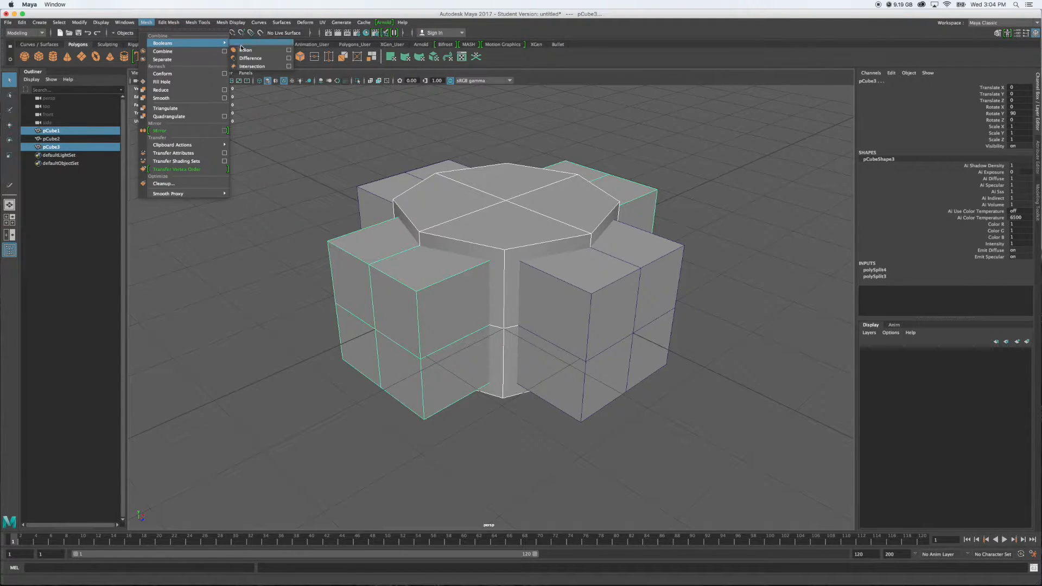
left_click(251, 58)
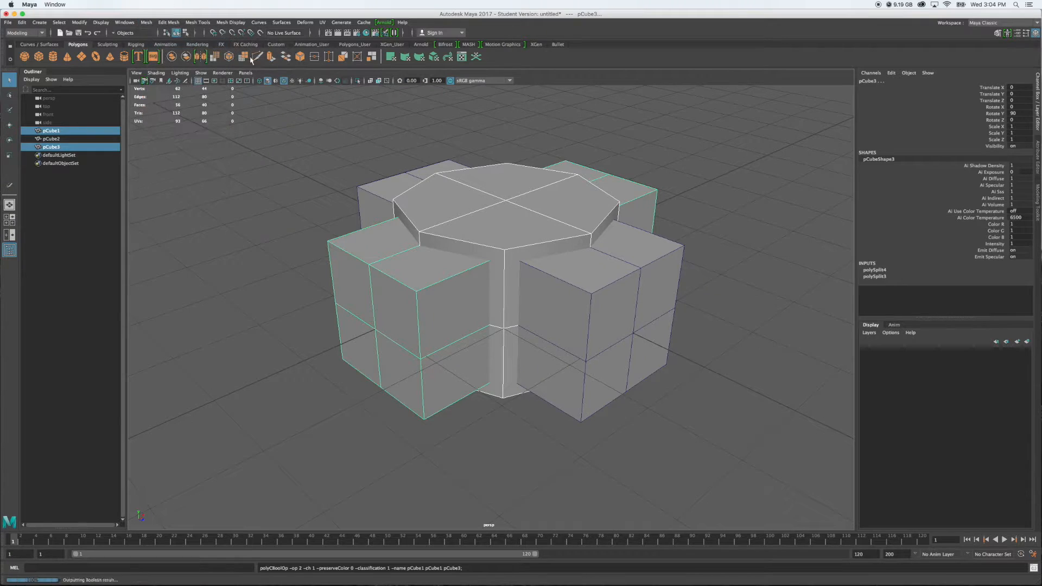
left_click_drag(366, 354, 411, 351, "alt")
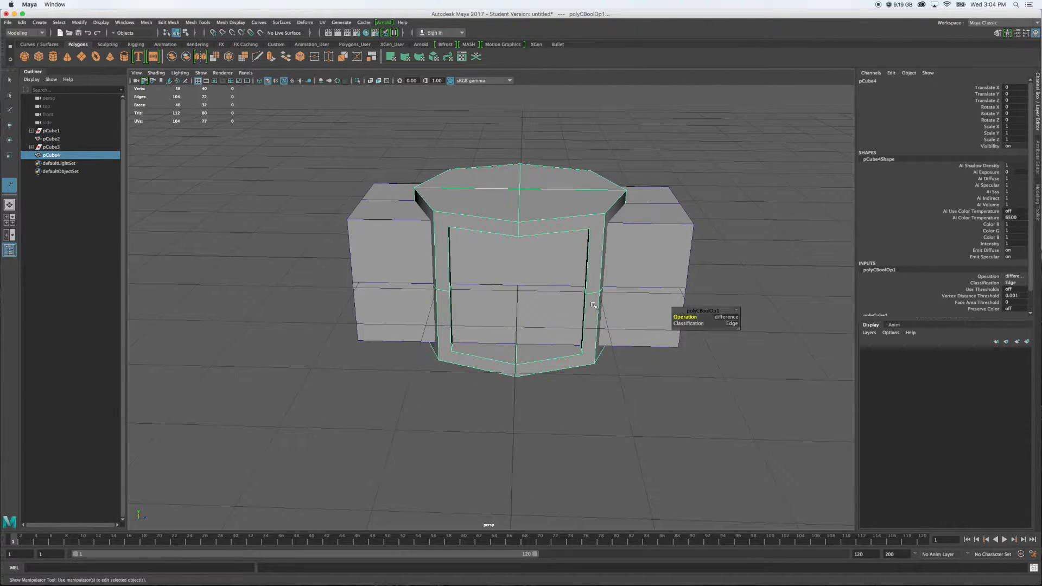
Subtract the second cube, pCube2, from the cut block by repeating the Boolean Difference
left_click(649, 255, "shift")
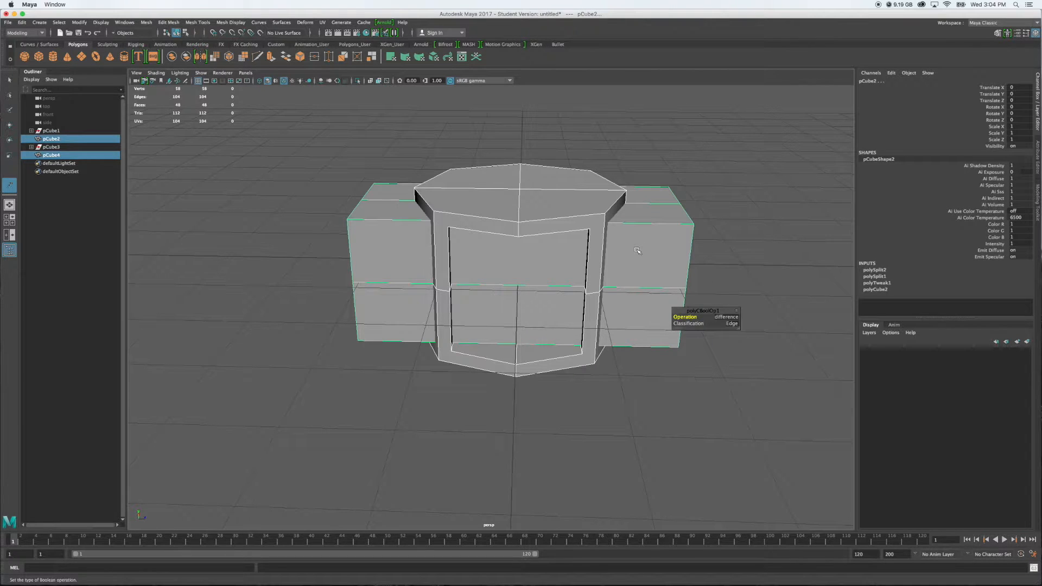
key("g")
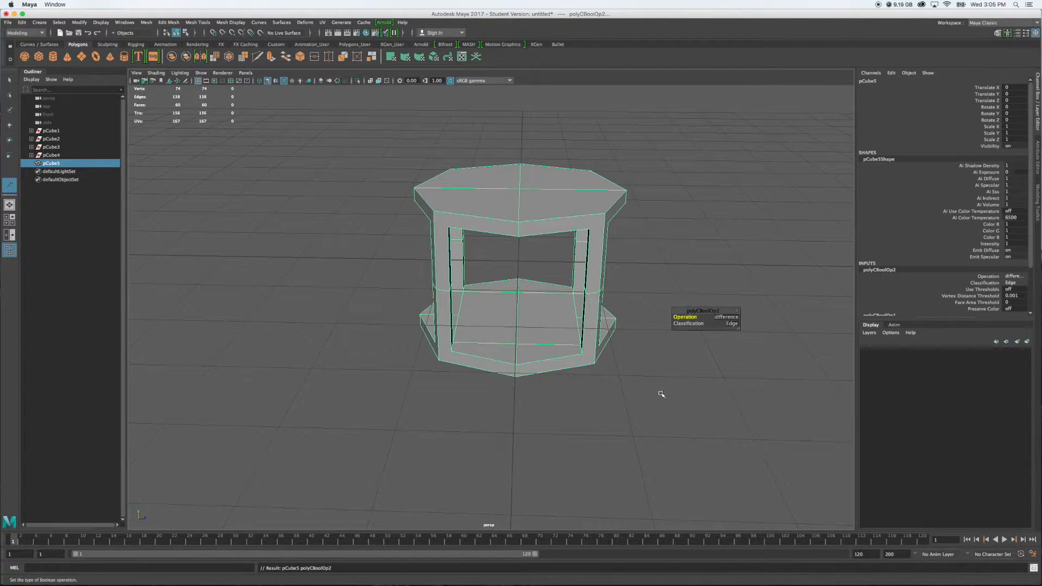
left_click_drag(662, 402, 539, 388, "alt")
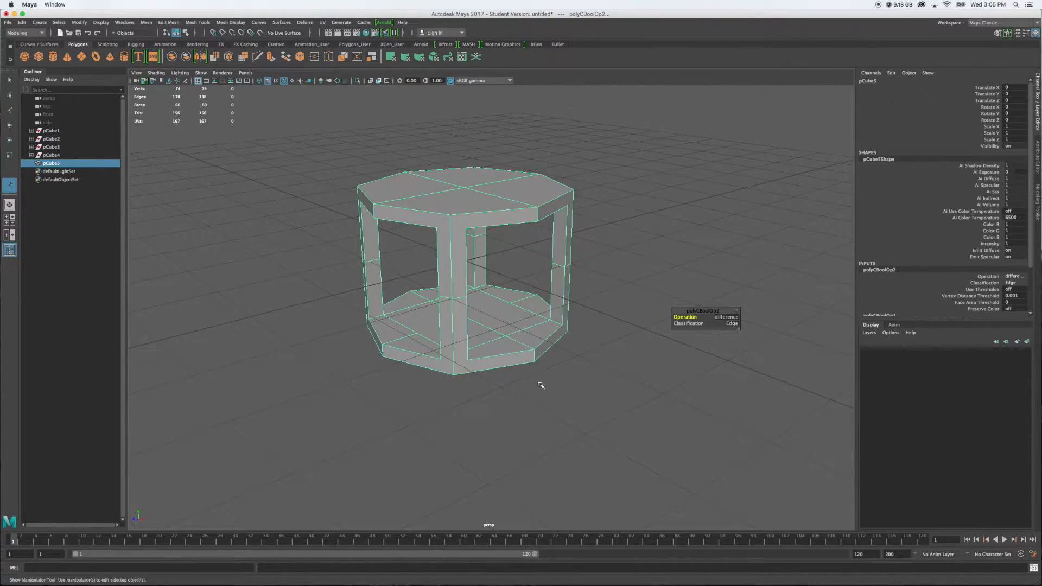
Examine the edges on the hollow frame's inner floor, ceiling and pillars from several angles
scroll(527, 341, "up", 5)
middle_click_drag(302, 179, 465, 247, "alt")
left_click_drag(480, 311, 545, 286, "alt")
left_click_drag(412, 298, 506, 282, "alt")
left_click_drag(425, 226, 420, 294, "alt")
scroll(420, 294, "down", 5)
left_click_drag(537, 276, 455, 279, "alt")
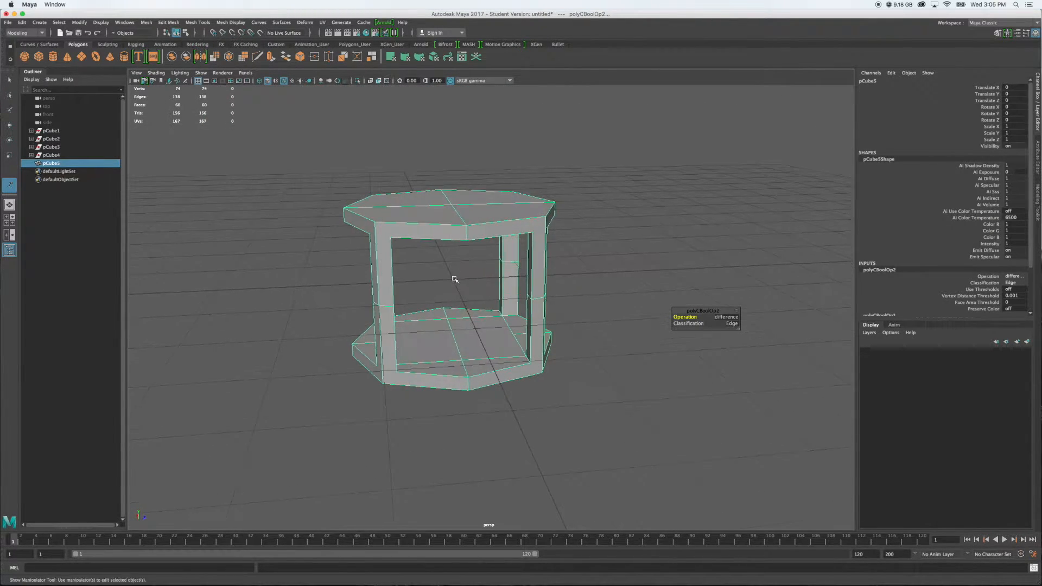
Delete the construction history of all objects in the scene
left_click(22, 23)
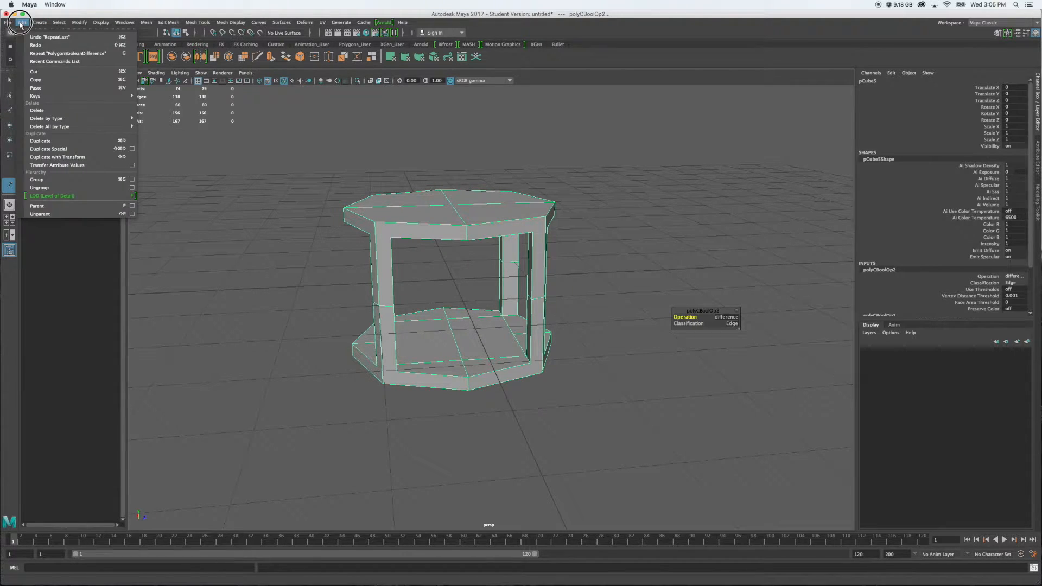
mouse_move(108, 126)
left_click(141, 129)
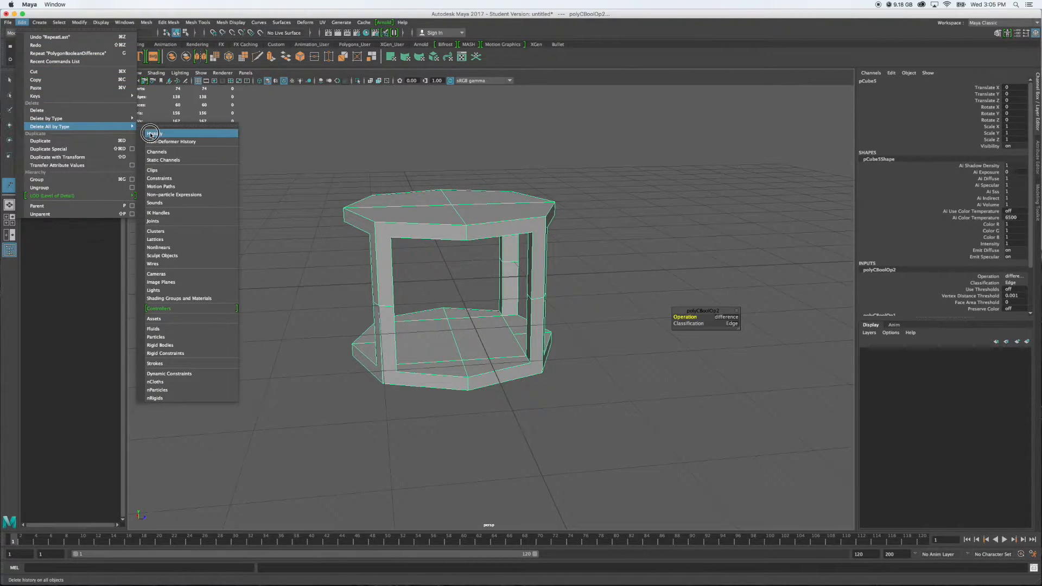
left_click(150, 134)
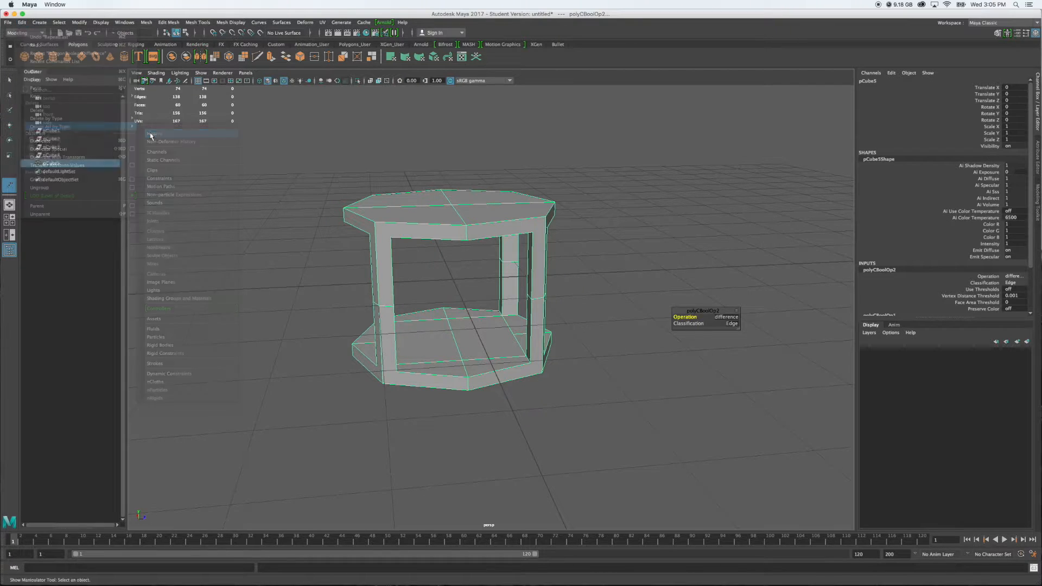
Connect the split edges across the middle of the frame's inner floor and inner ceiling with Multi-Cut
scroll(509, 220, "up", 5)
left_click_drag(433, 222, 392, 245, "alt")
middle_click_drag(439, 265, 428, 261, "alt")
left_click_drag(428, 261, 457, 204, "alt")
left_click_drag(511, 266, 504, 268, "alt")
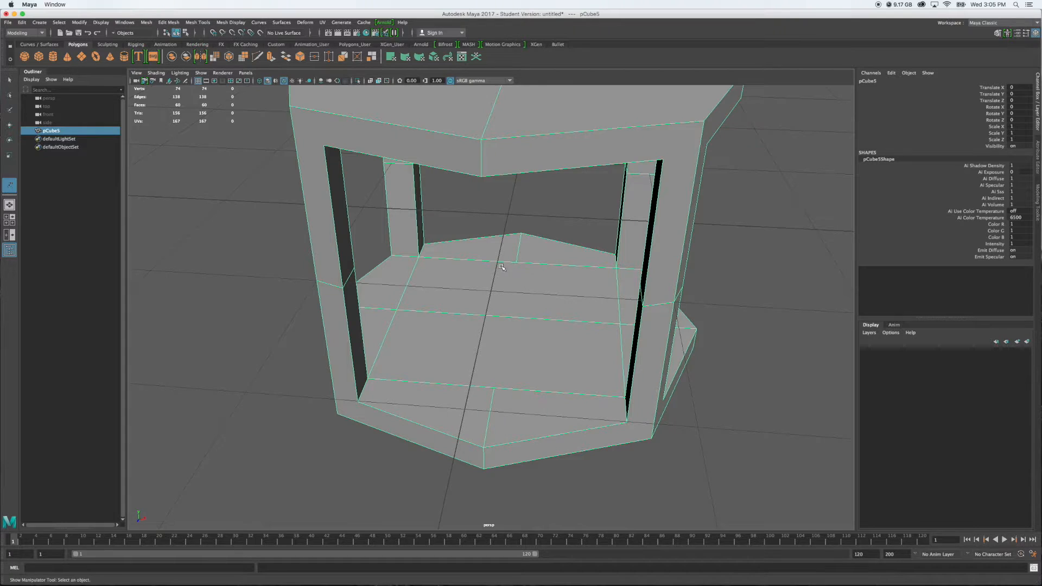
key("space")
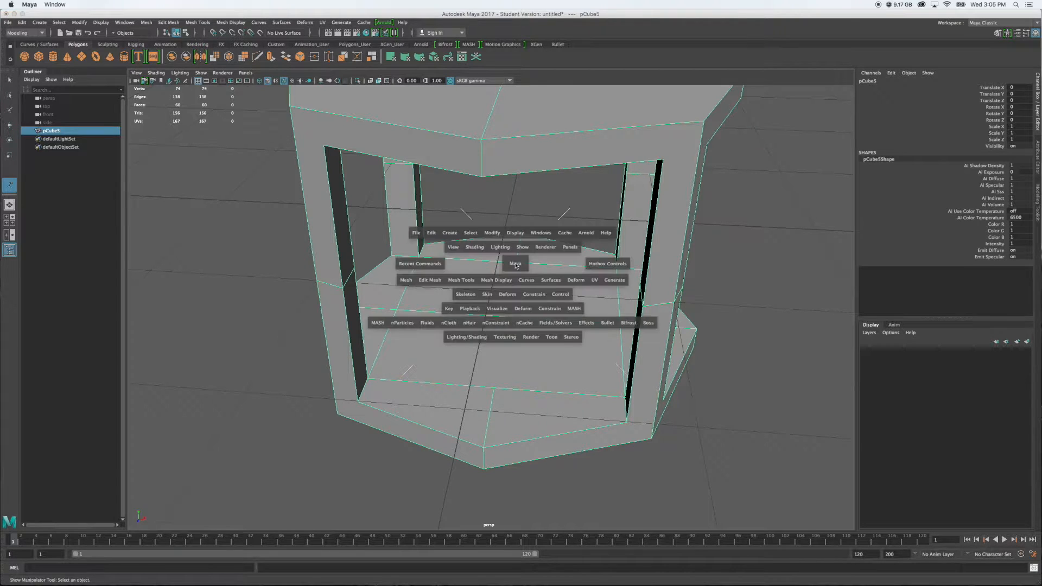
left_click(461, 280)
left_click_drag(461, 281, 467, 360)
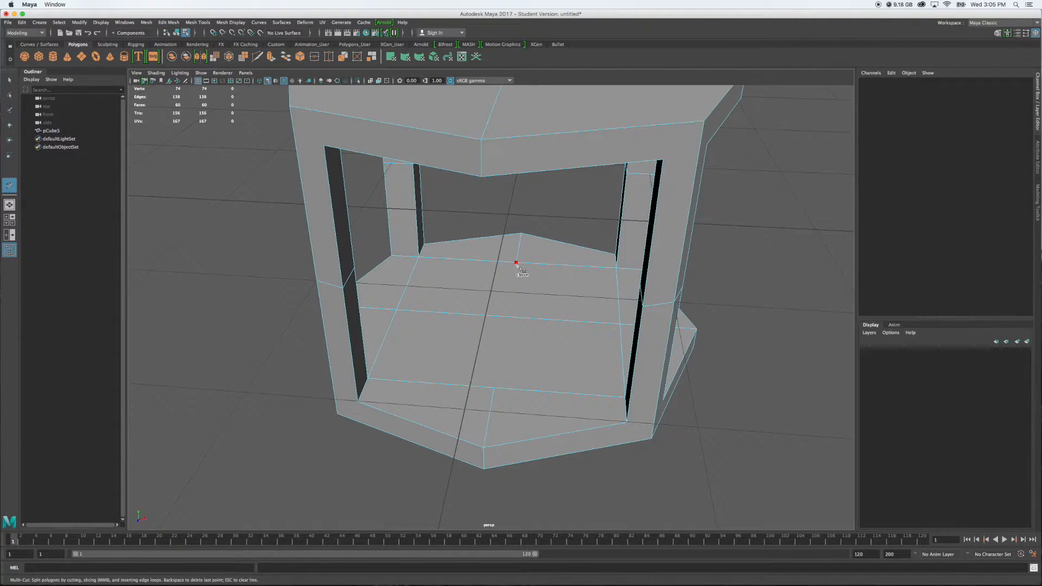
left_click(516, 263)
left_click_drag(748, 391, 749, 358, "alt")
left_click(495, 119)
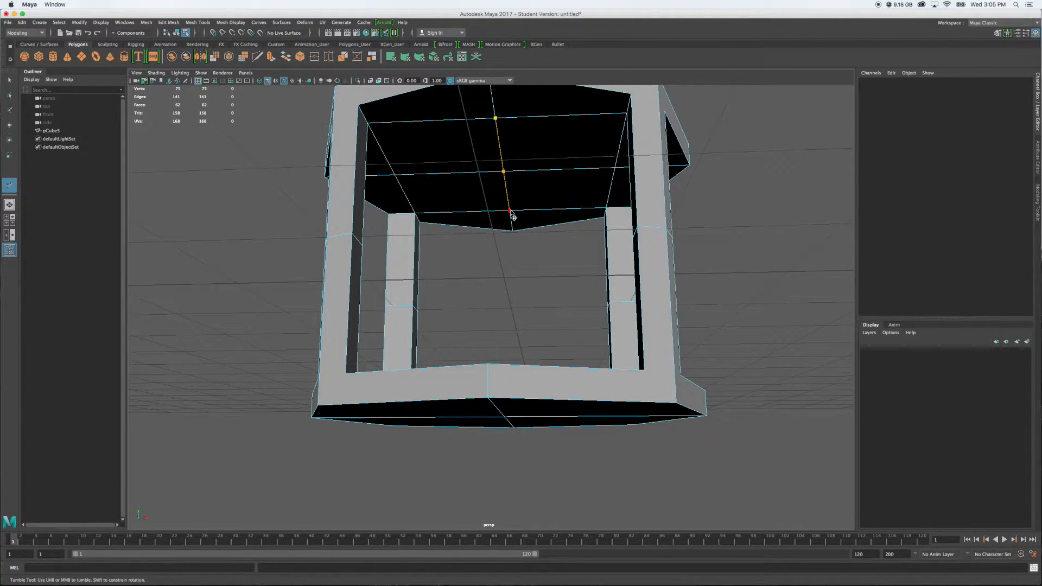
Cut diagonal edges joining the outer bottom corners to the opening's lower corners on one side of the frame
left_click_drag(456, 284, 556, 295, "alt")
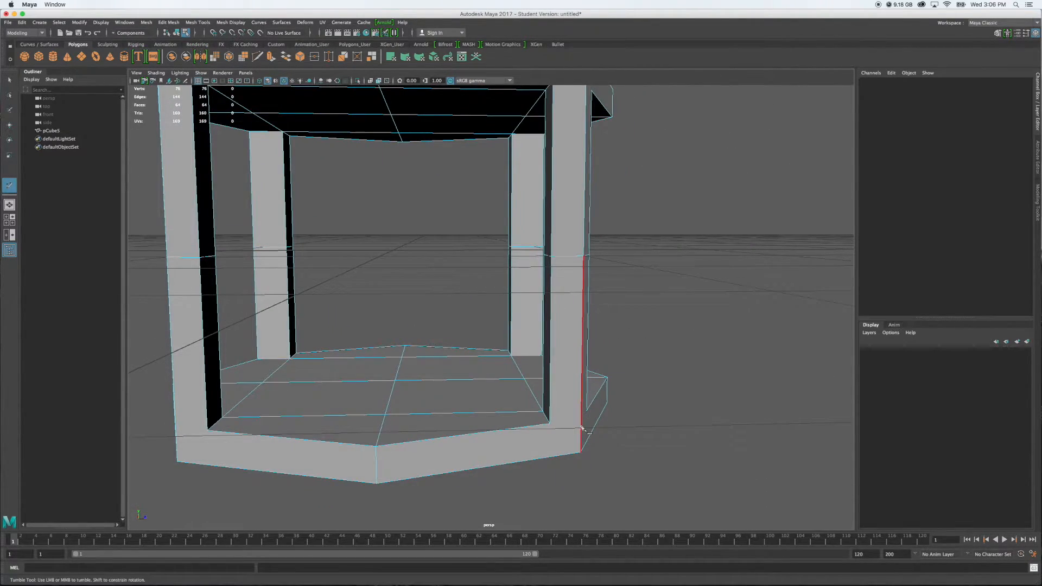
left_click(581, 453)
left_click(549, 424)
left_click(178, 463)
Cut diagonal edges from a pillar's outer top corner to the upper corners of the openings on both sides
left_click_drag(292, 310, 318, 306, "alt")
middle_click_drag(318, 305, 326, 438, "alt")
left_click_drag(324, 233, 429, 239, "alt")
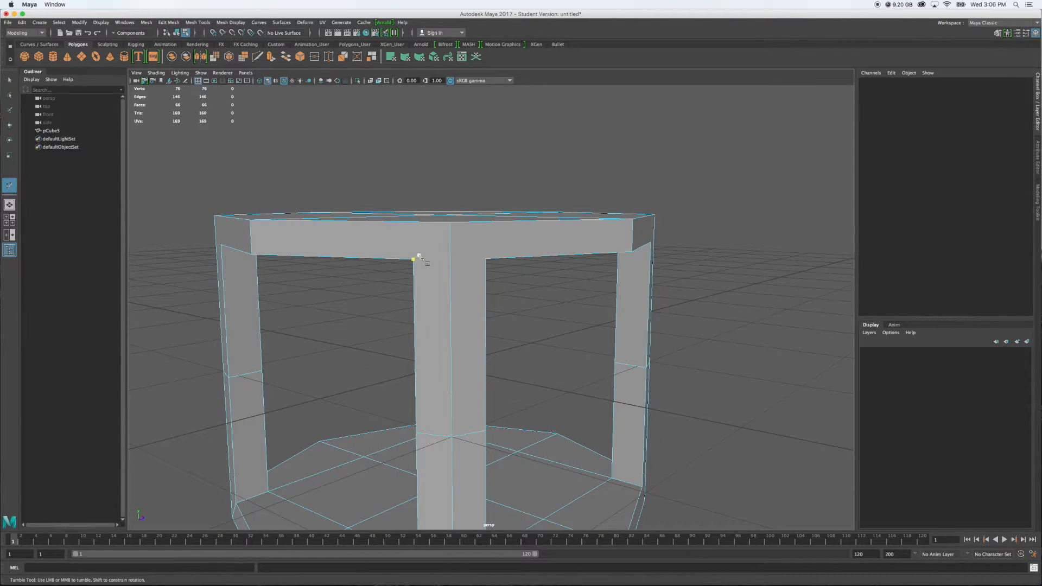
left_click(413, 259)
left_click(450, 223)
key("Return")
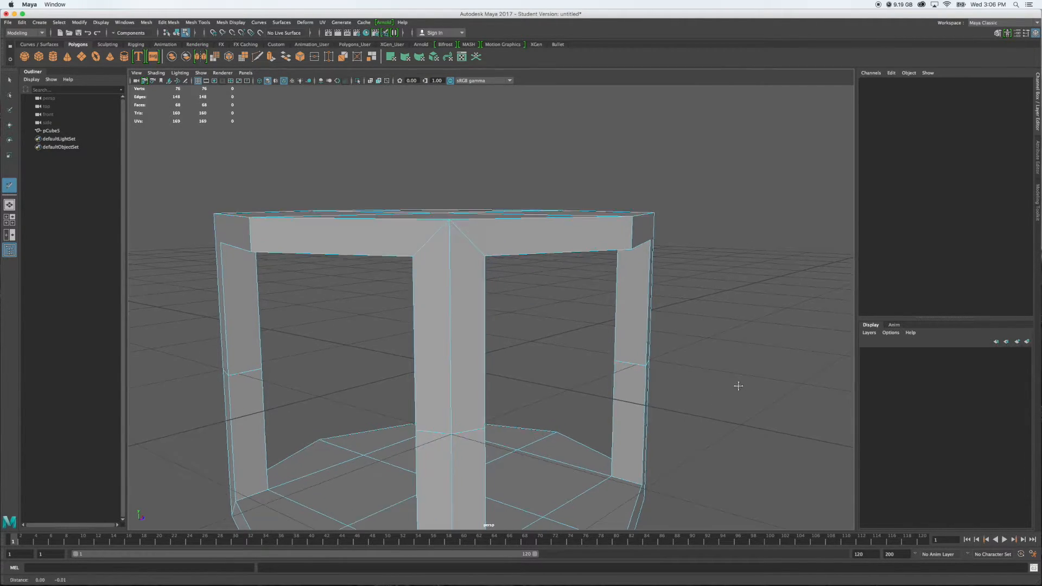
Cut the missing diagonal edge at the foot of the same pillar, from the outer bottom corner to the opening's corner
left_click_drag(737, 386, 695, 300, "alt")
middle_click_drag(695, 300, 651, 220, "alt")
left_click(338, 414)
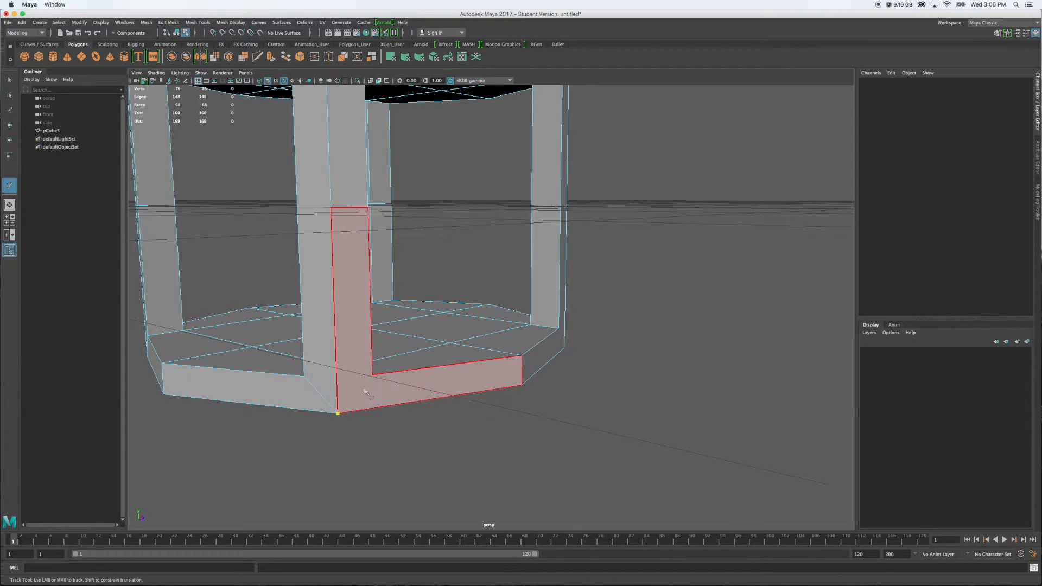
Cut diagonal edges from the next pillar's outer bottom corner to the lower corners of both adjoining openings
mouse_move(533, 380)
left_mouse_down("alt")
mouse_move(577, 380)
mouse_move(547, 386)
mouse_move(538, 376)
left_mouse_up("alt")
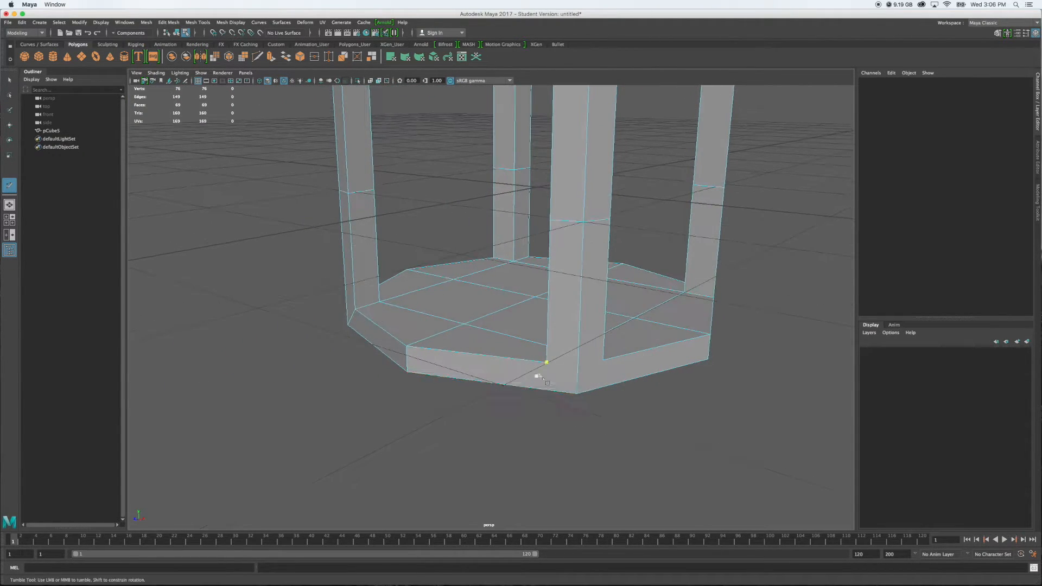
left_click(576, 392)
left_click(603, 361)
right_click(609, 339)
Cut diagonal edges from the front pillar's outer top corner to the upper corners of both adjoining openings
middle_click_drag(537, 176, 420, 283, "alt")
left_click(408, 196)
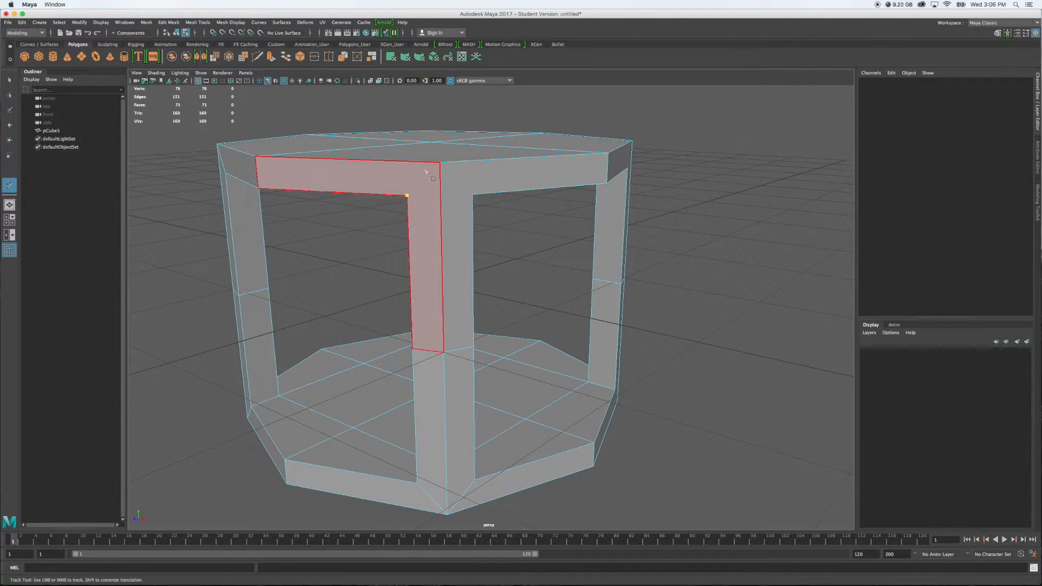
left_click(440, 162)
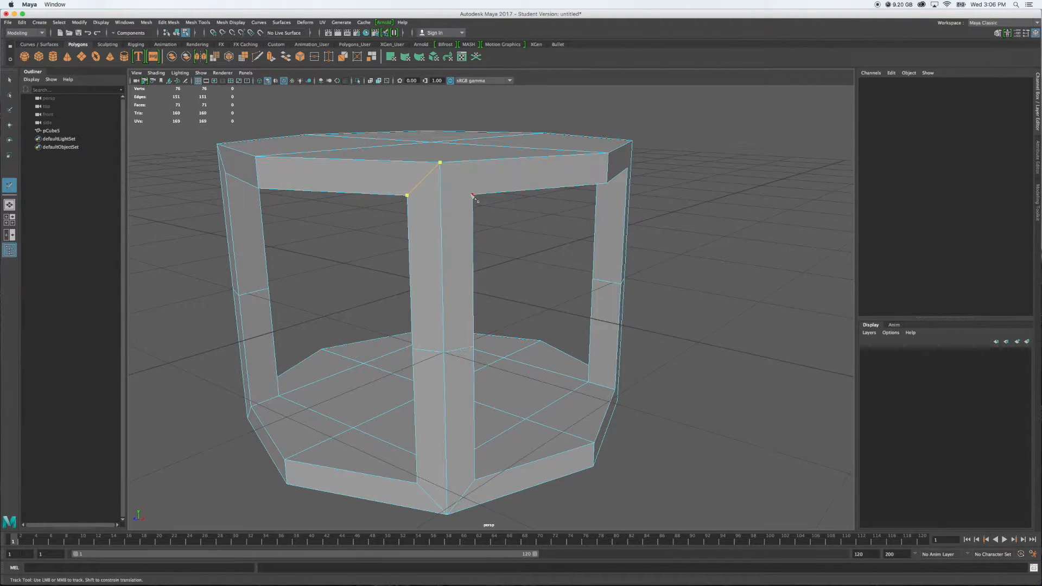
left_click_drag(742, 368, 652, 357, "alt")
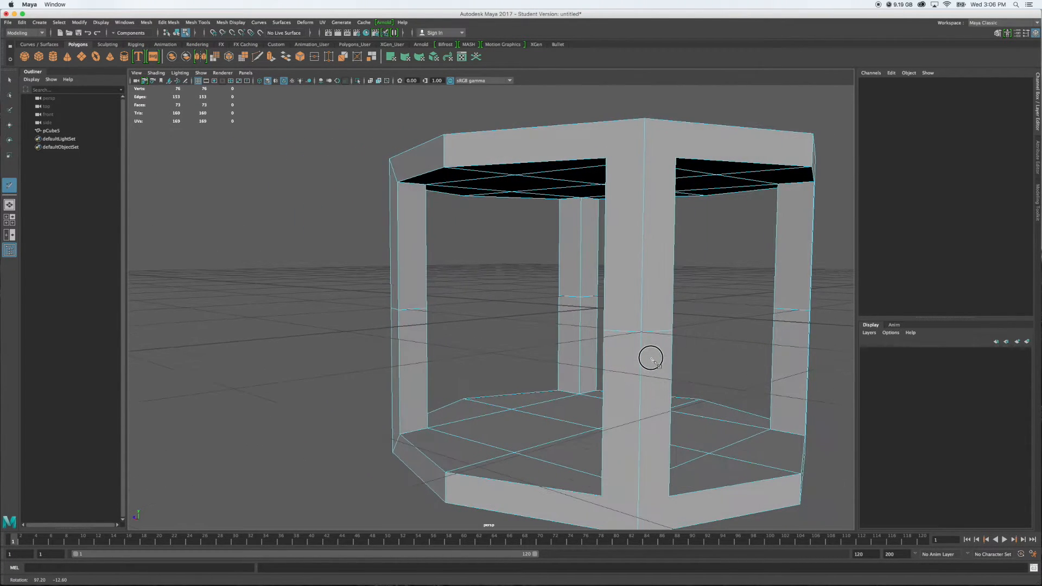
Cut diagonal edges on the next pillar from its outer top and bottom corners to the neighbouring opening corners
middle_click_drag(664, 378, 617, 345, "alt")
middle_click_drag(608, 271, 589, 282, "alt")
left_click(528, 129)
left_click(565, 89)
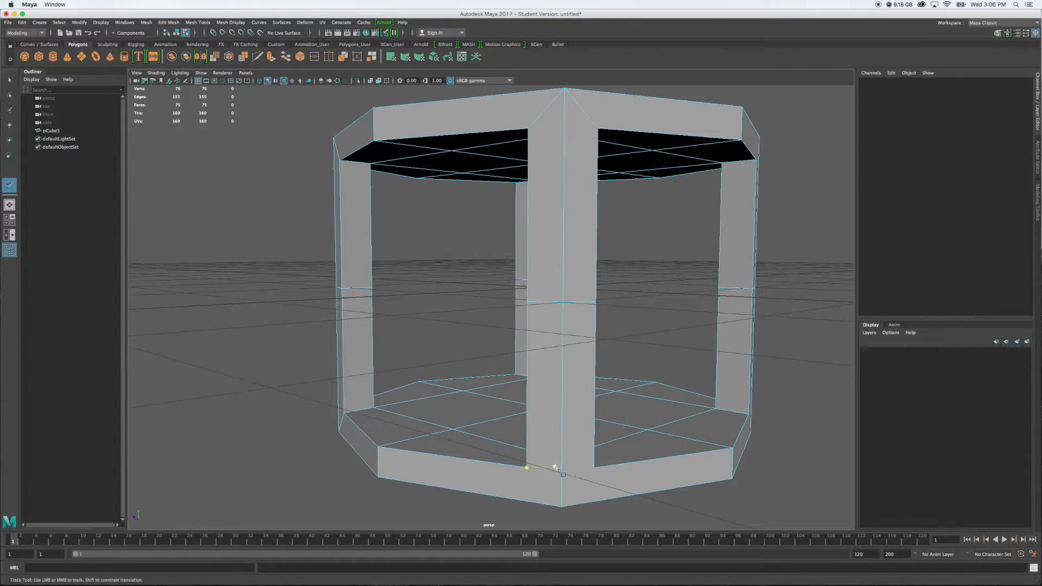
left_click(527, 468)
left_click(561, 505)
Cut the remaining diagonal edges at the last pillar's foot and top, joining its outer corners to the opening corners
left_click_drag(786, 460, 700, 458, "alt")
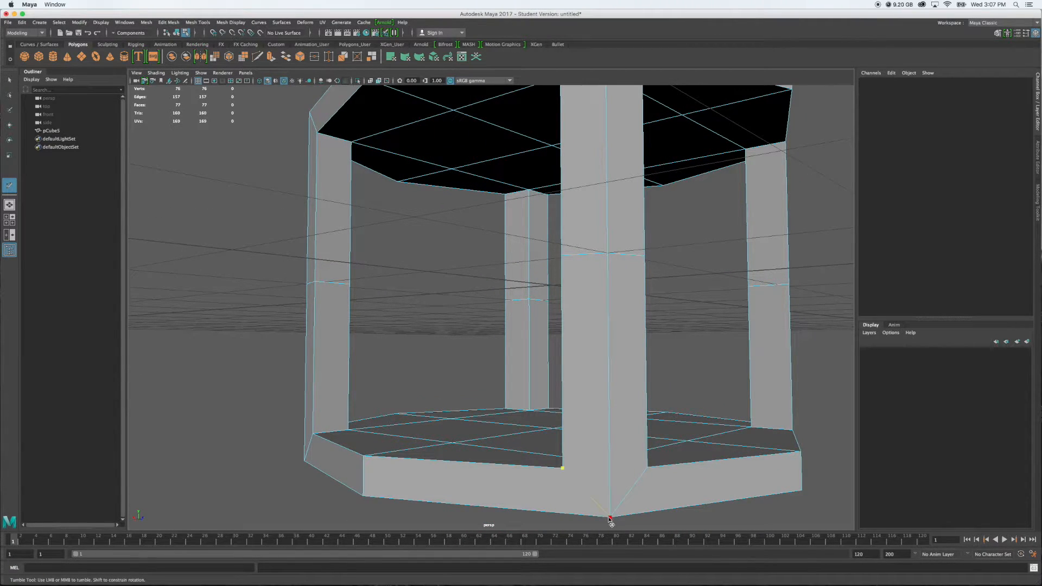
middle_click_drag(675, 358, 616, 472, "alt")
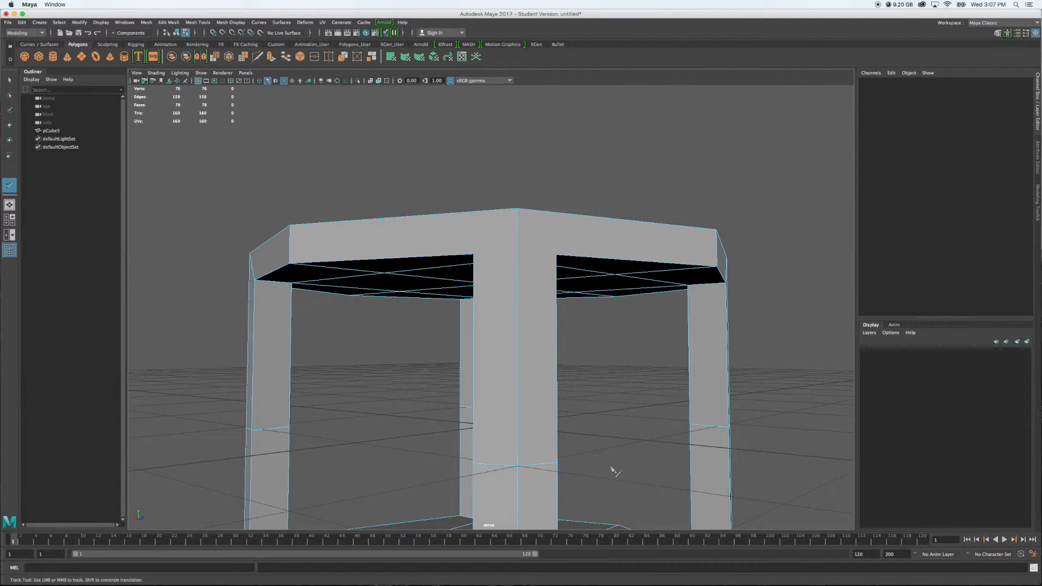
left_click(474, 254)
left_click(517, 209)
left_click_drag(556, 259, 577, 388, "alt")
key("q")
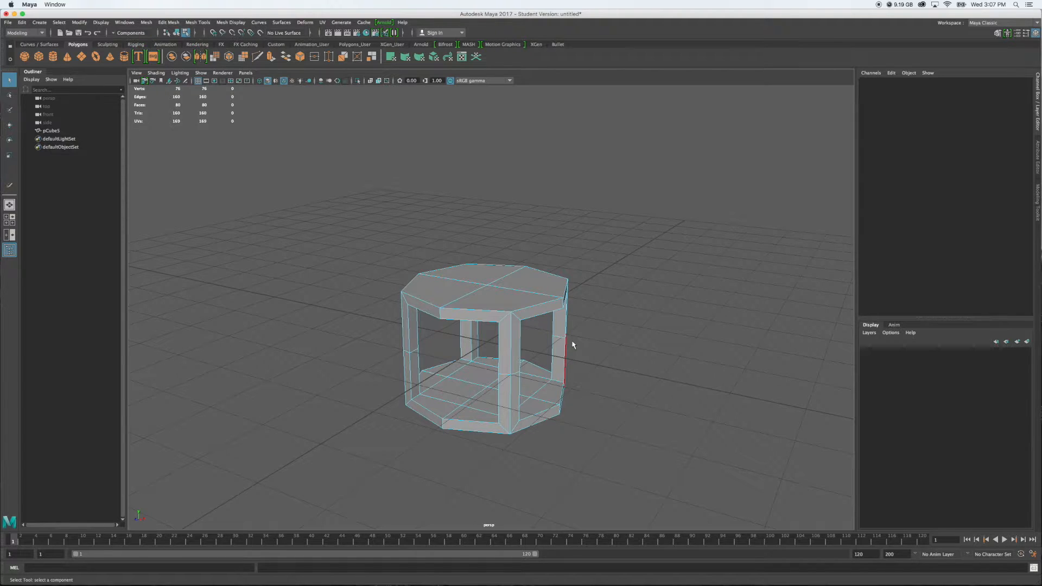
Extrude the four faces on the frame's underside and move them down to about -1.29 in Y
right_click_drag(512, 307, 518, 332)
left_click_drag(616, 447, 595, 396, "alt")
left_click(583, 385)
left_click(582, 385)
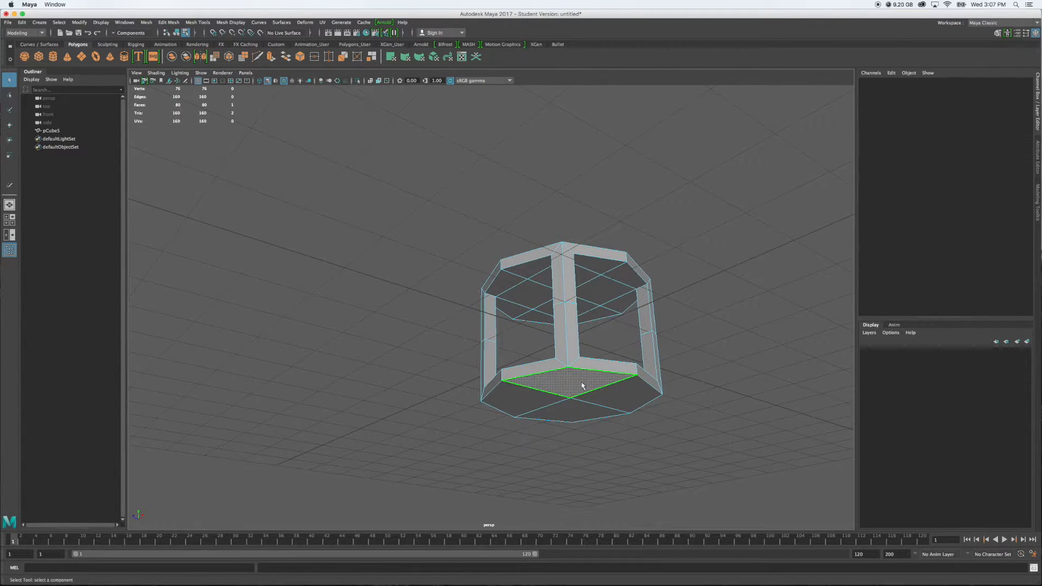
left_click(531, 408, "shift")
left_click(541, 417, "shift")
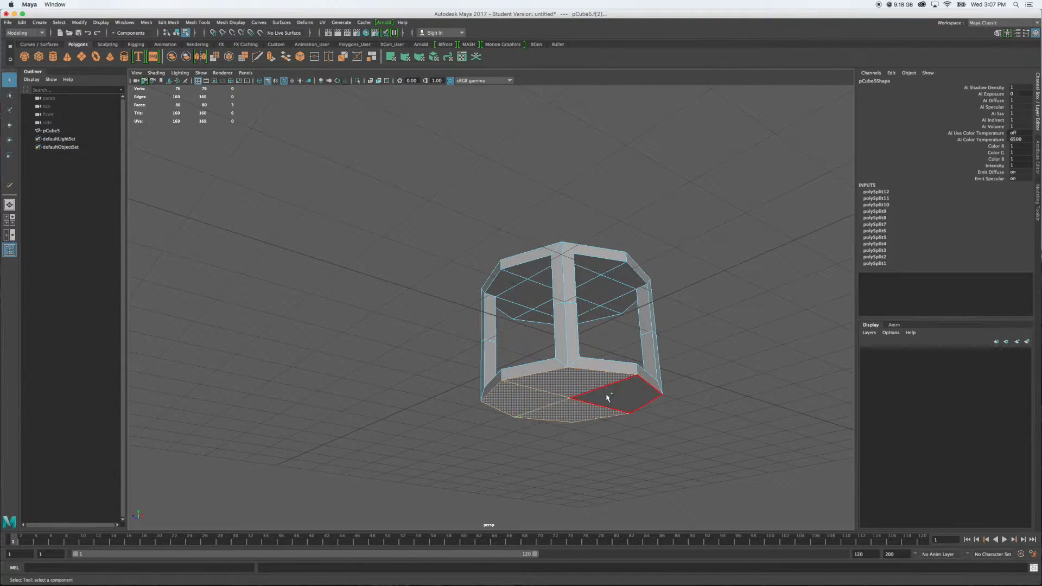
left_click(607, 398, "shift")
left_click_drag(728, 428, 730, 443, "alt")
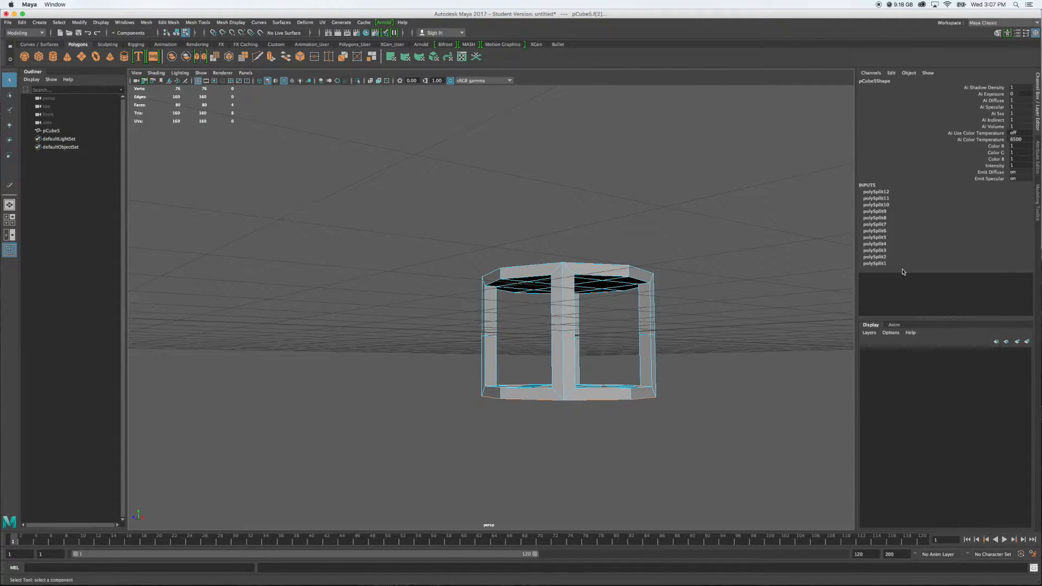
left_click(1036, 217)
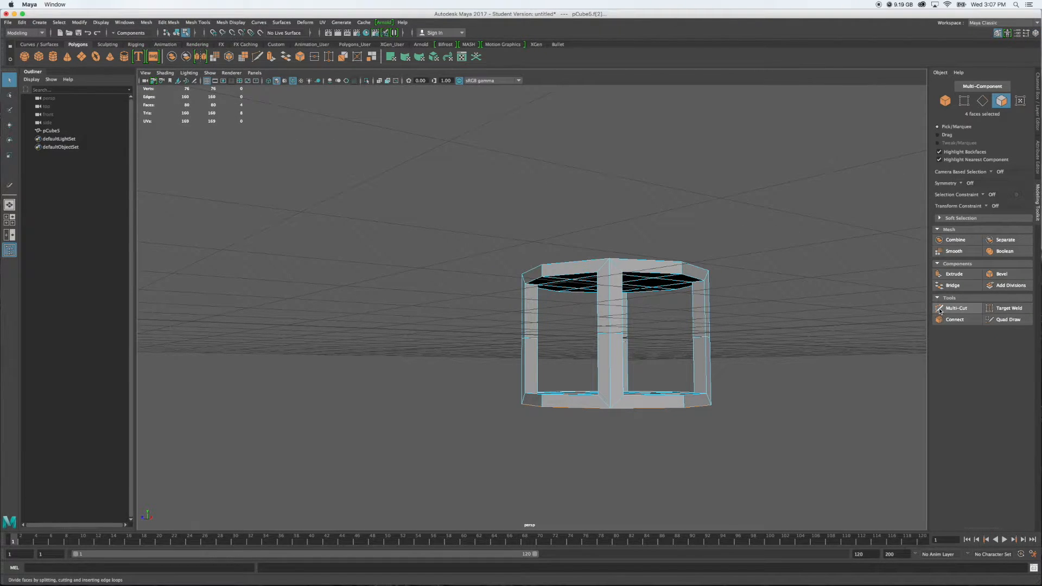
left_click(953, 274)
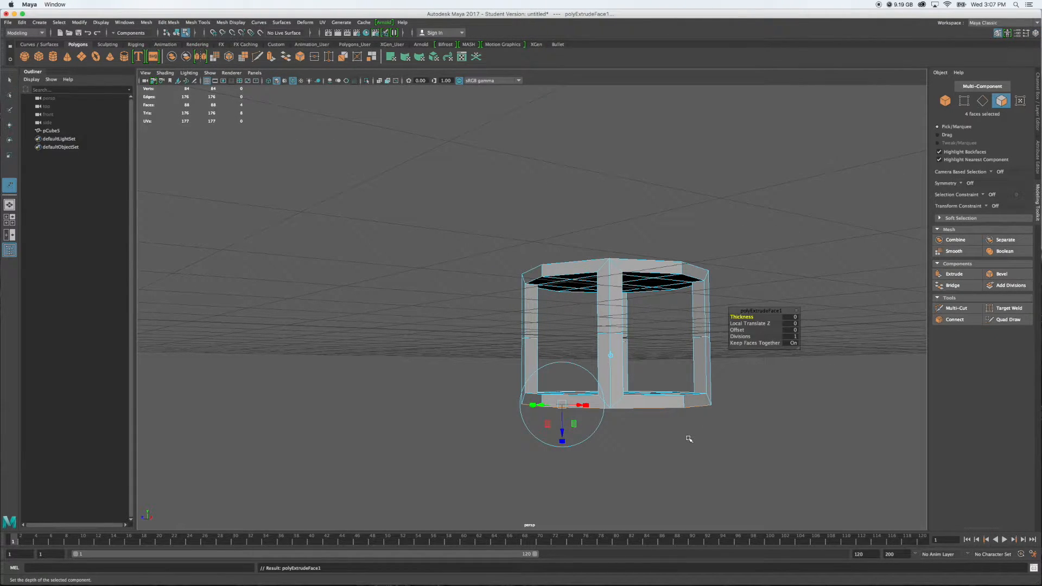
key("w")
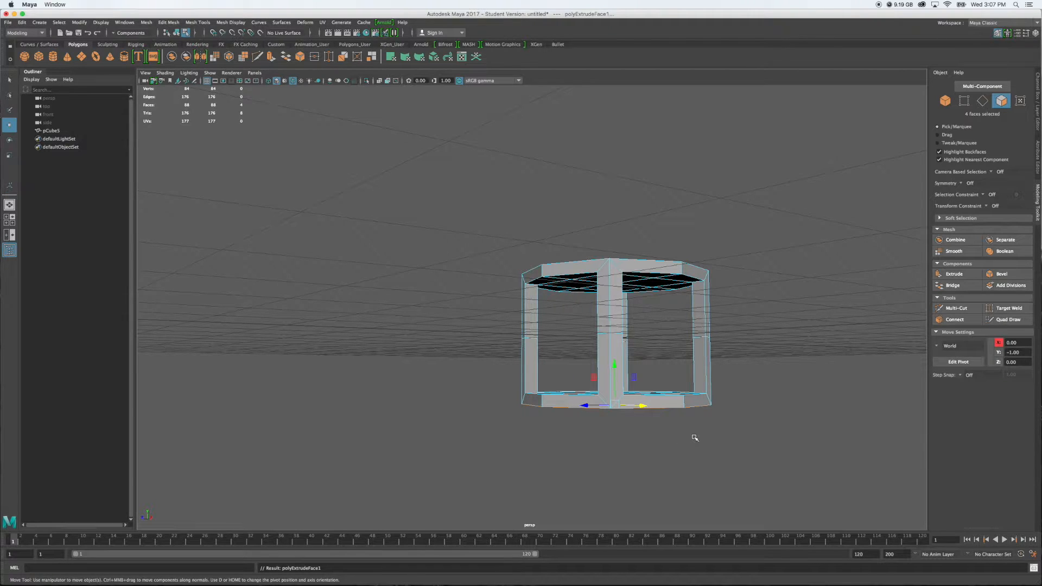
left_click_drag(615, 364, 616, 385)
left_click_drag(697, 418, 755, 428, "alt")
Extrude the eight outer side faces of the new lower band around the base, ready for scaling
key("space")
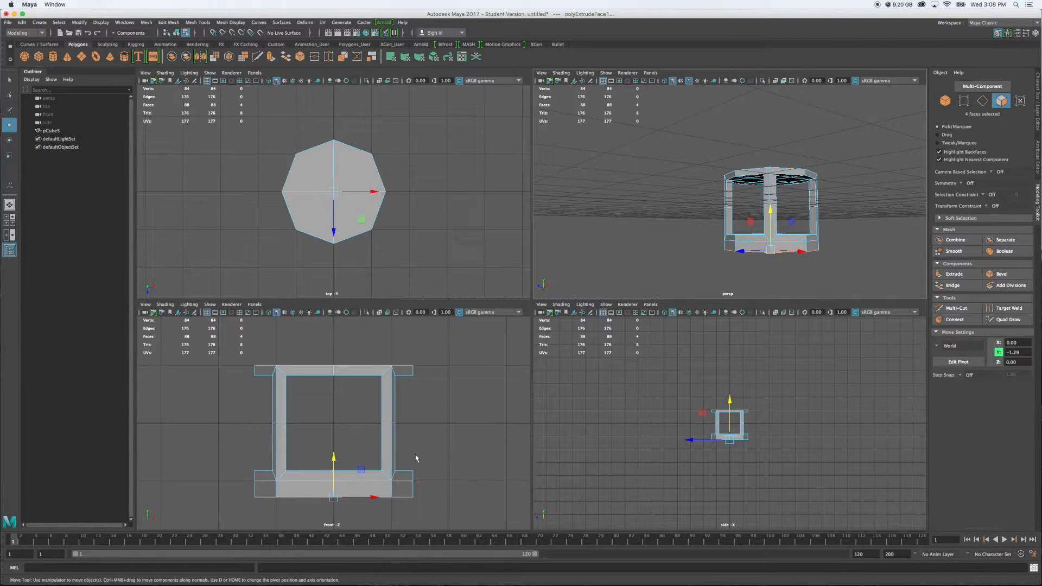
left_click_drag(246, 490, 423, 489, "shift")
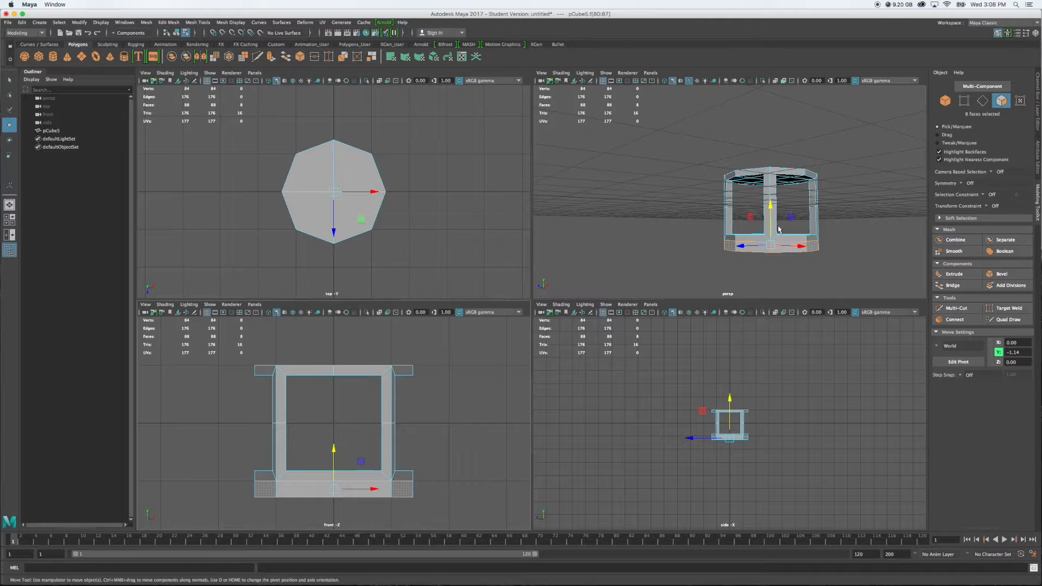
left_click_drag(240, 488, 433, 490)
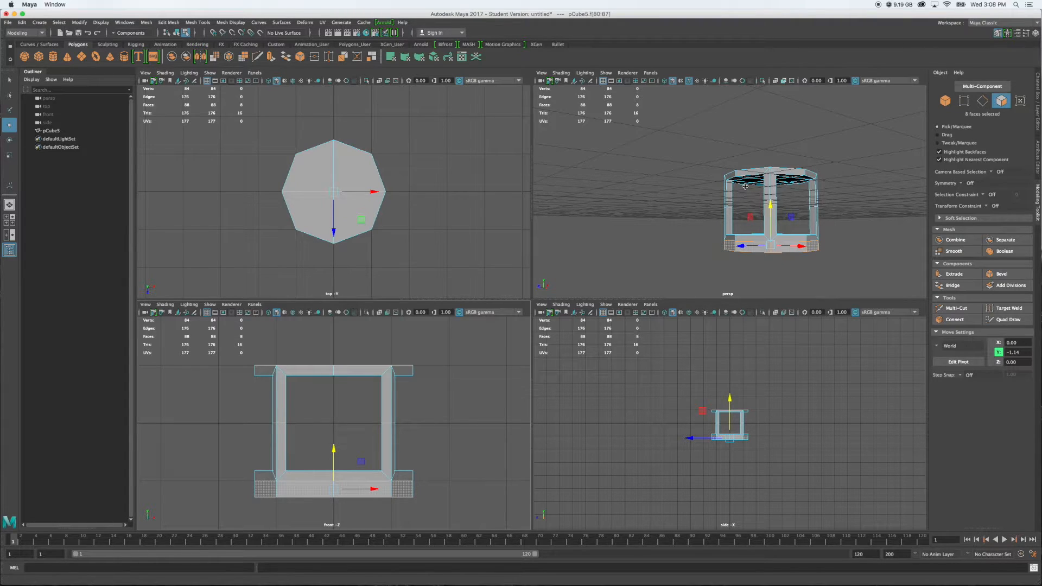
left_click(948, 276)
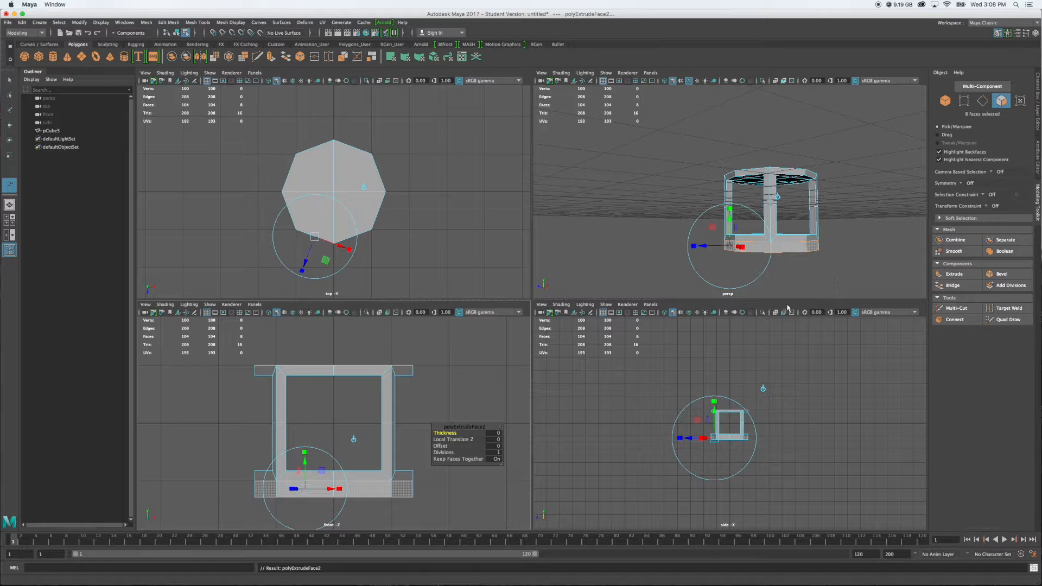
key("space")
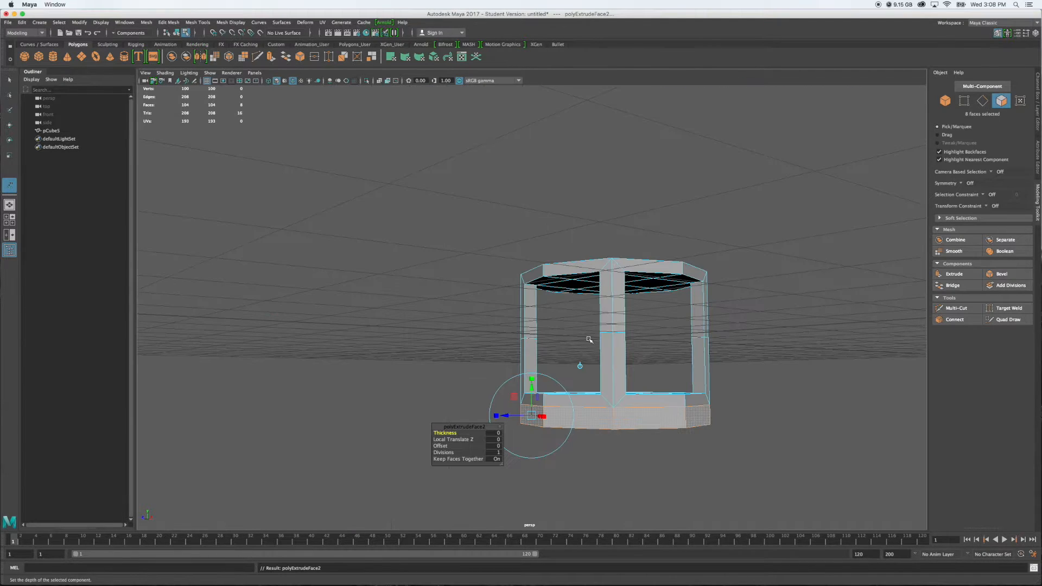
left_click_drag(601, 373, 689, 382, "alt")
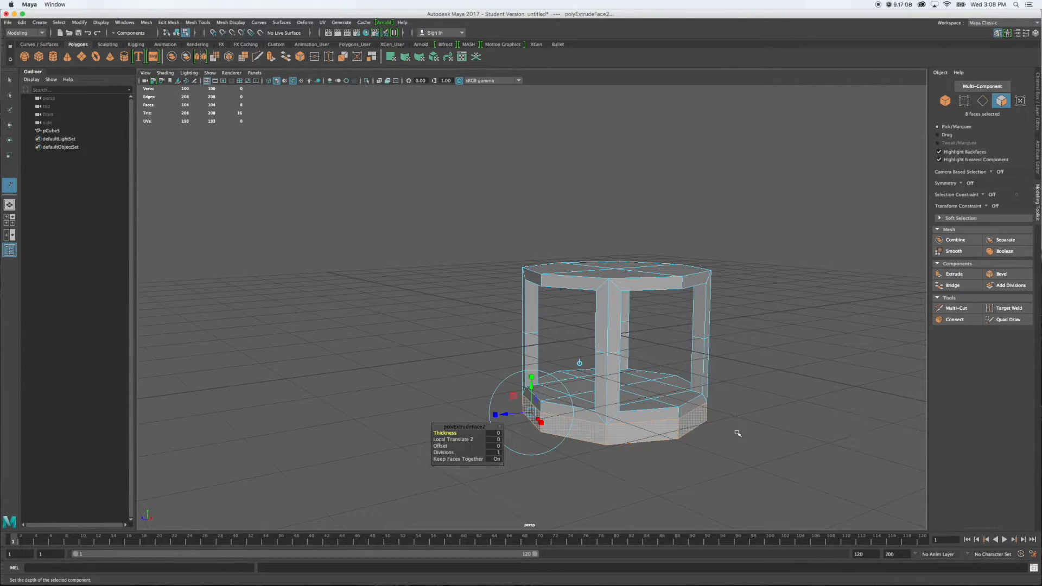
key("r")
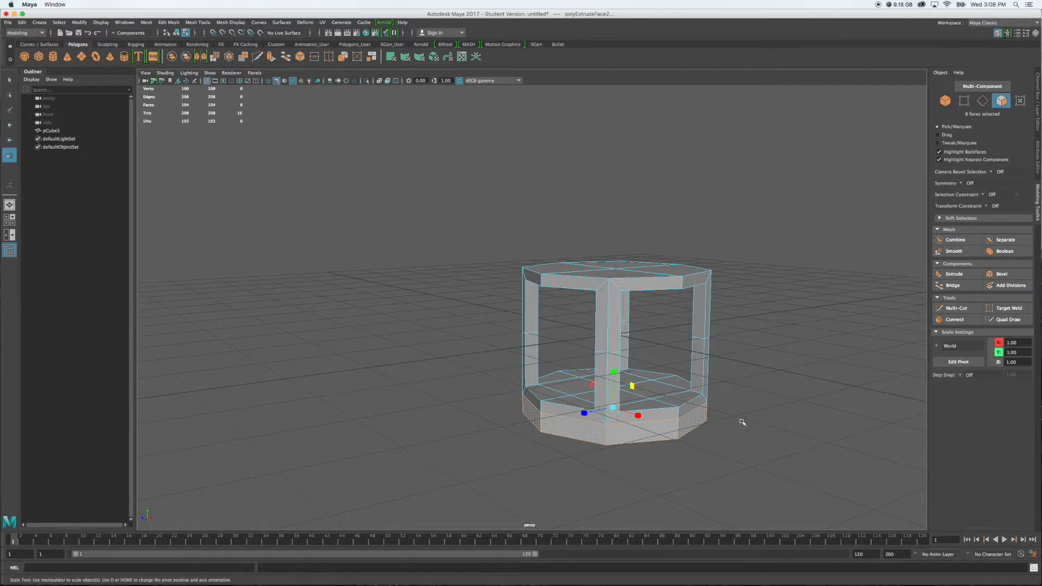
Try scaling the extruded base side faces outward uniformly on all axes, and undo it
left_click_drag(613, 408, 614, 410)
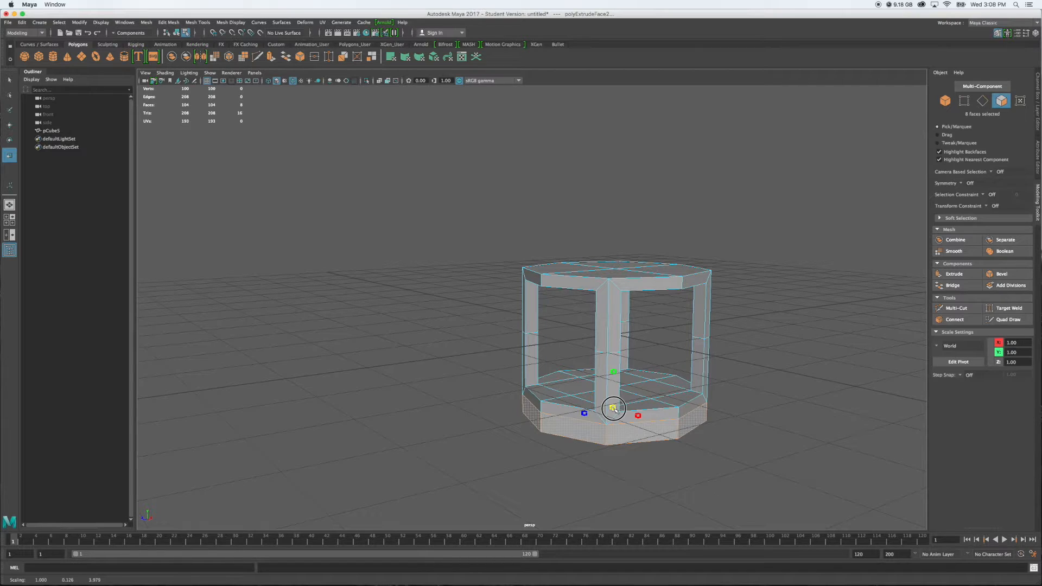
mouse_move(614, 408)
left_mouse_down()
mouse_move(724, 388)
mouse_move(601, 413)
mouse_move(724, 395)
mouse_move(624, 408)
left_mouse_up()
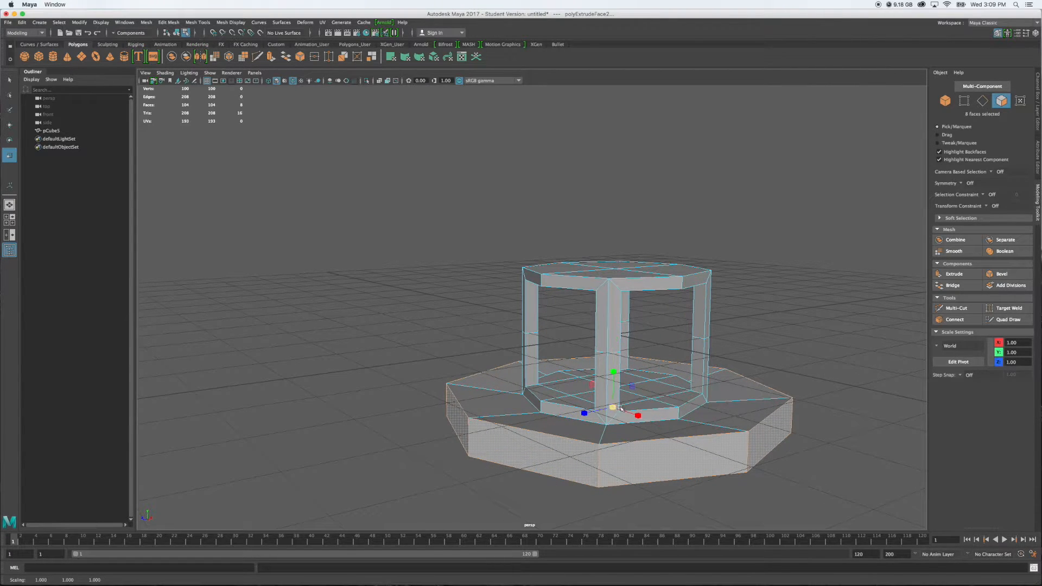
left_click_drag(819, 486, 823, 480, "alt")
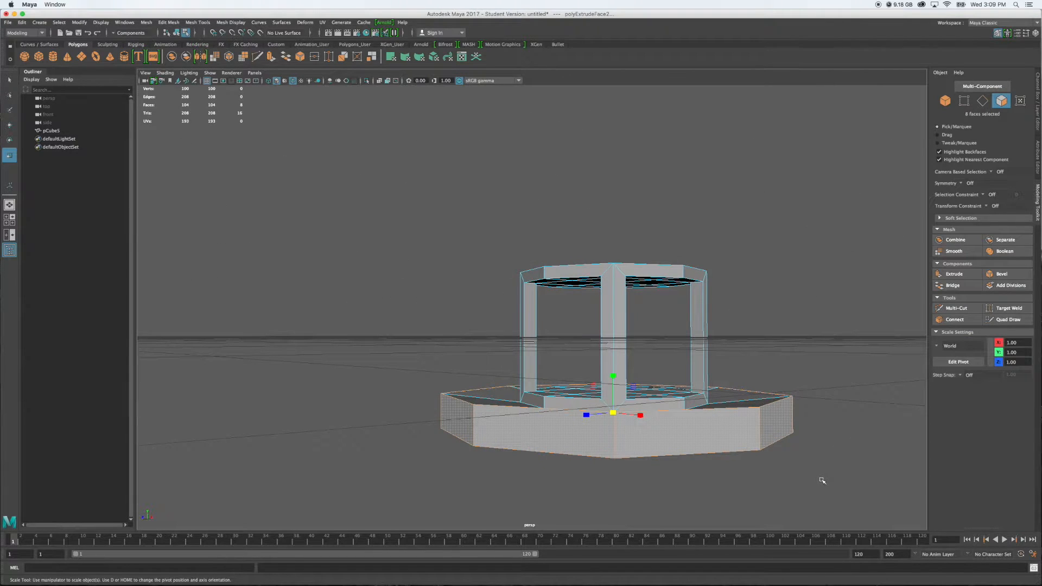
key("z")
Scale the extruded base side faces slightly outward in X and Z only to form a stepped plinth
left_click_drag(789, 474, 800, 497, "alt")
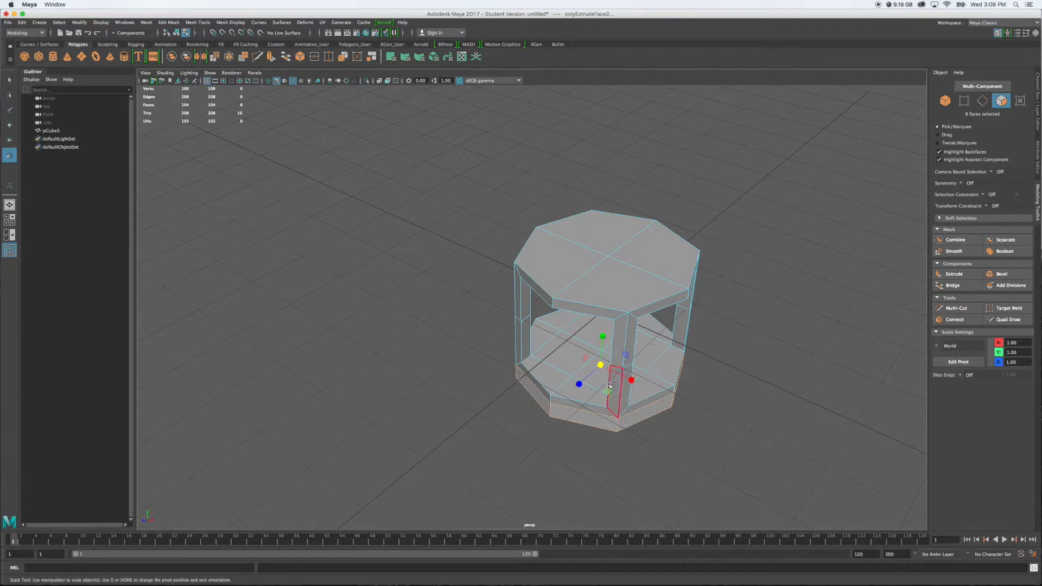
left_click_drag(606, 390, 609, 393)
mouse_move(746, 456)
left_mouse_down("alt")
mouse_move(738, 421)
mouse_move(694, 434)
mouse_move(779, 421)
mouse_move(719, 458)
mouse_move(731, 451)
mouse_move(727, 459)
left_mouse_up("alt")
Extrude the four faces on top of the frame and move them up to about 1.08 in Y
left_click_drag(680, 332, 650, 429, "alt")
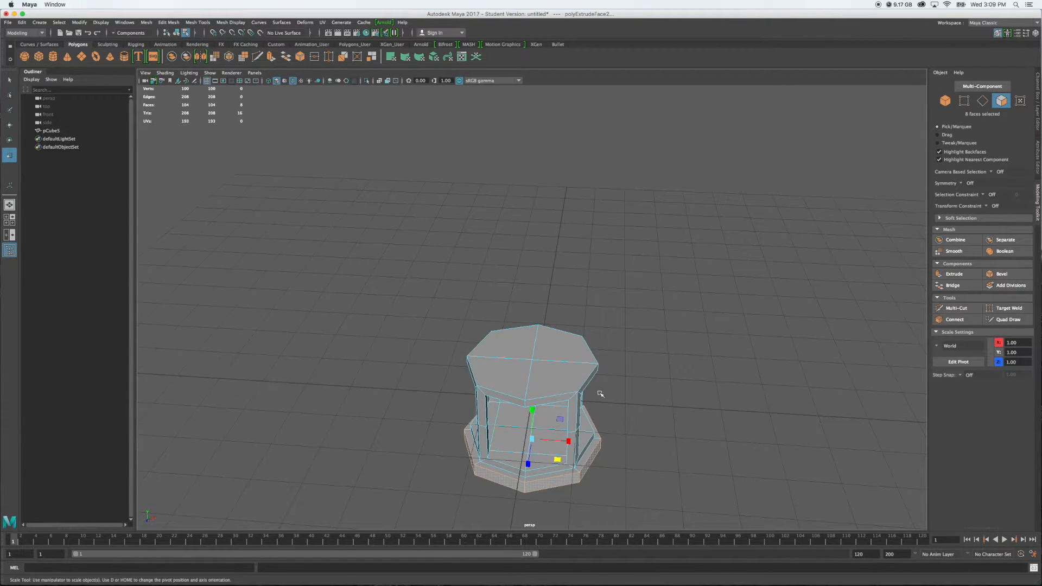
left_click(562, 379)
left_click(518, 377, "shift")
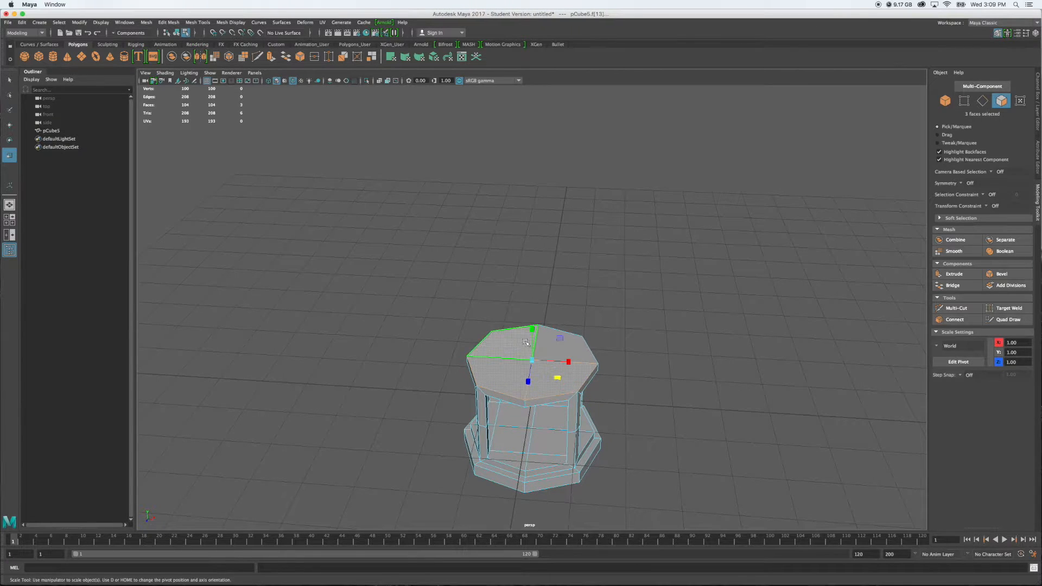
left_click_drag(660, 432, 656, 408, "alt")
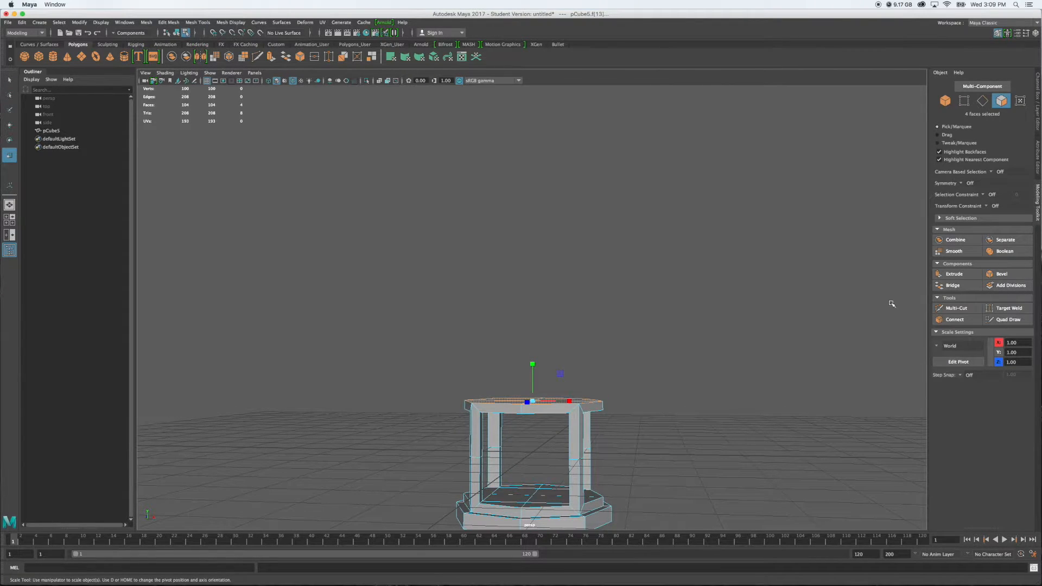
left_click(950, 275)
key("w")
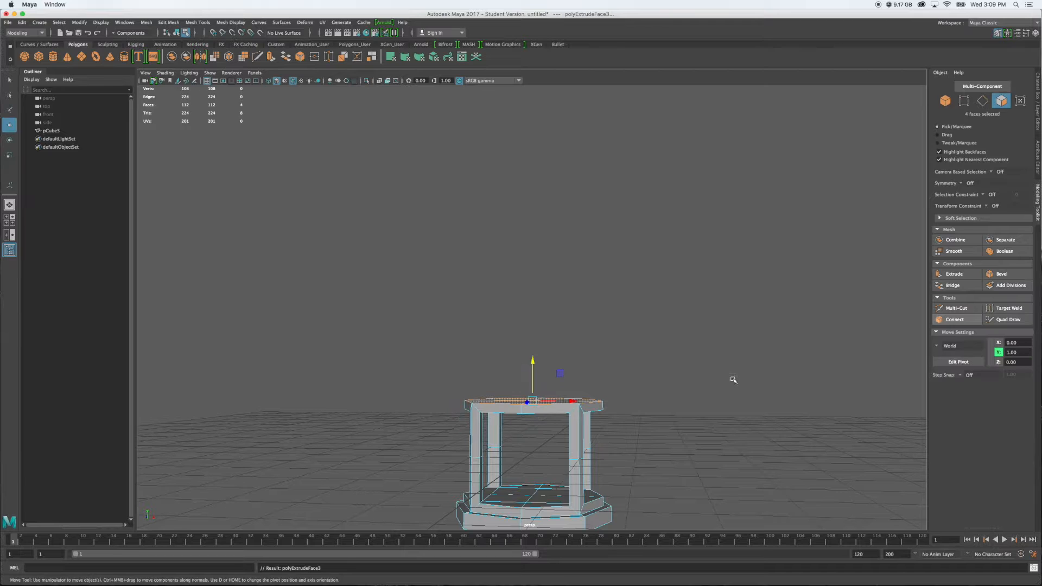
left_click_drag(534, 360, 533, 358)
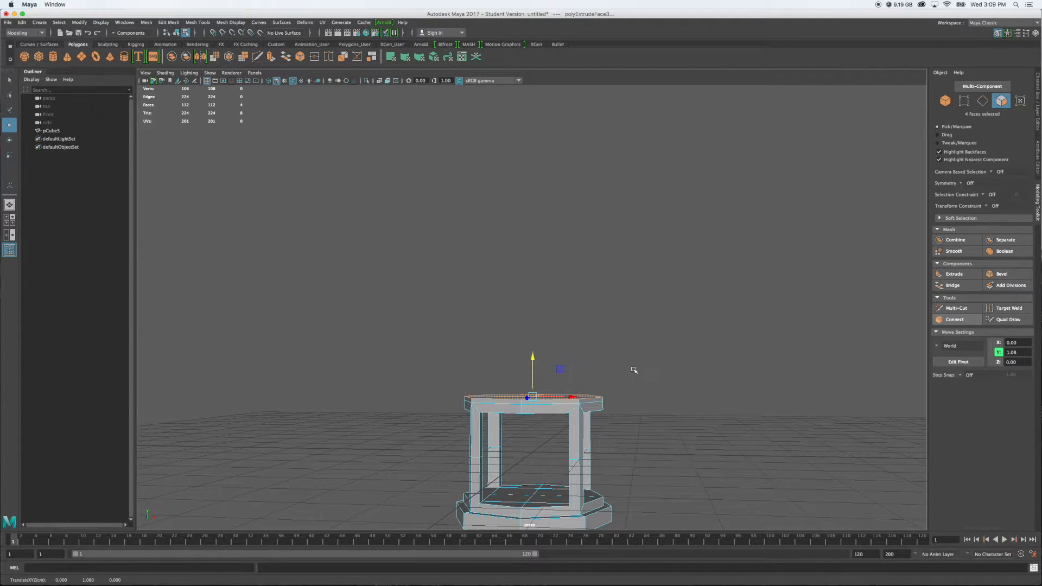
Scale the raised top faces outward in X and Z so the roof edge flares beyond the frame
key("r")
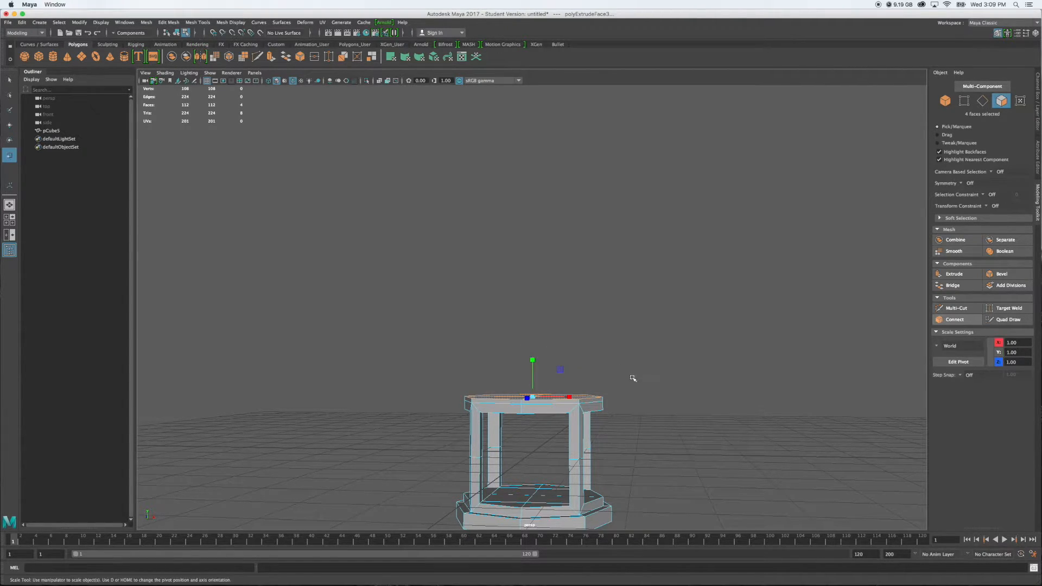
left_click_drag(650, 377, 646, 405, "alt")
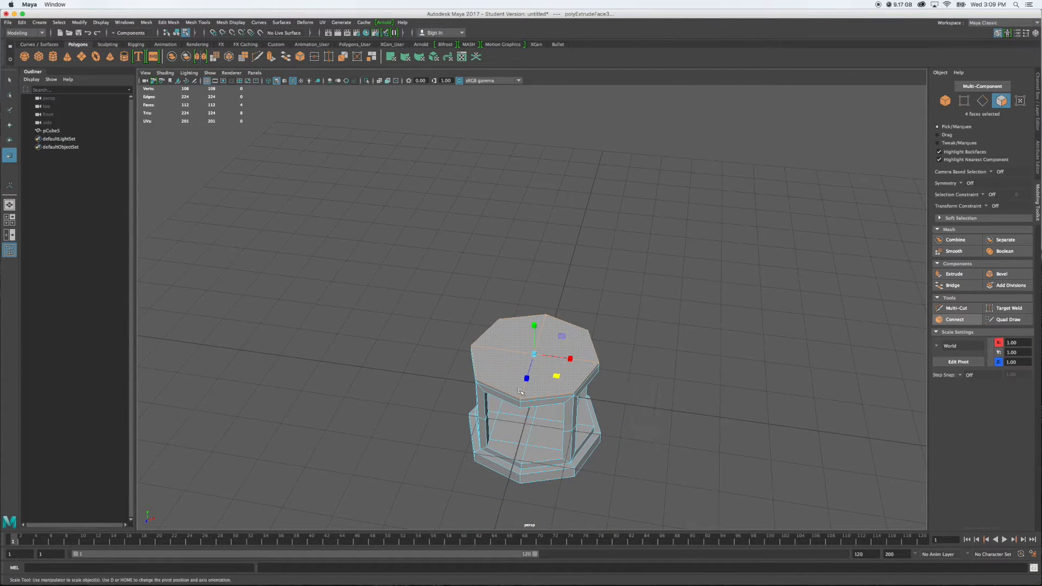
left_click_drag(556, 376, 561, 379)
mouse_move(644, 432)
left_mouse_down("alt")
mouse_move(652, 397)
mouse_move(659, 405)
mouse_move(603, 402)
mouse_move(595, 414)
mouse_move(649, 418)
left_mouse_up("alt")
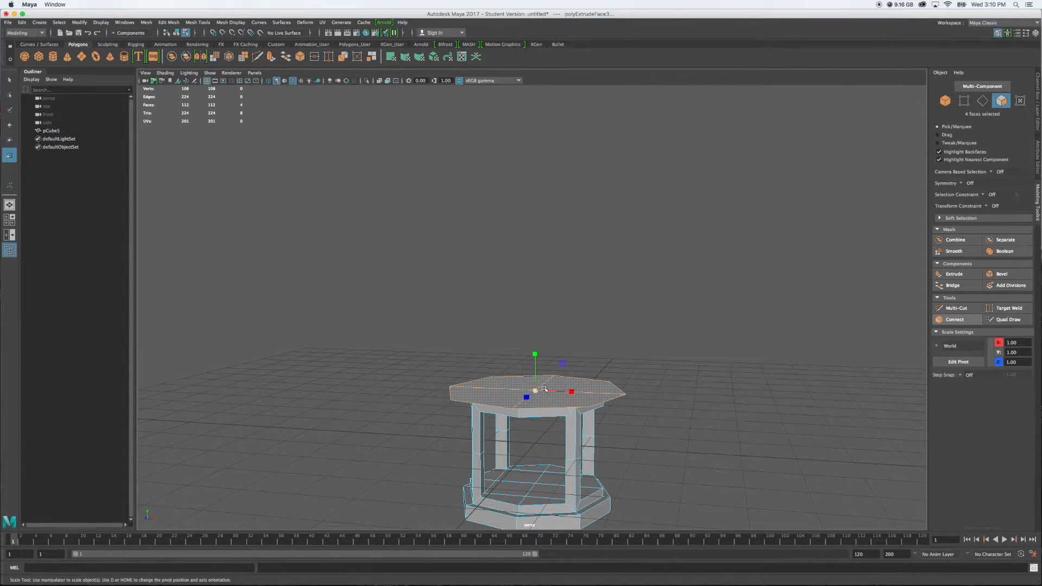
left_click_drag(651, 418, 652, 432, "alt")
left_click_drag(556, 388, 557, 388)
mouse_move(685, 383)
left_mouse_down("alt")
mouse_move(689, 430)
mouse_move(675, 377)
mouse_move(633, 360)
mouse_move(618, 370)
mouse_move(692, 374)
left_mouse_up("alt")
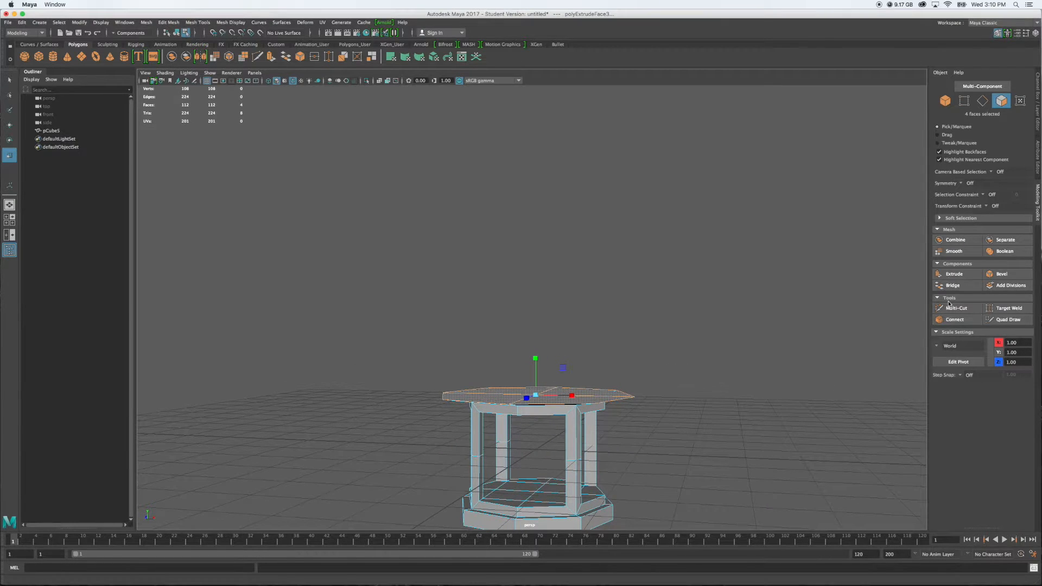
Extrude the enlarged top faces again and move them up to form a thick overhanging slab
left_click(950, 275)
key("w")
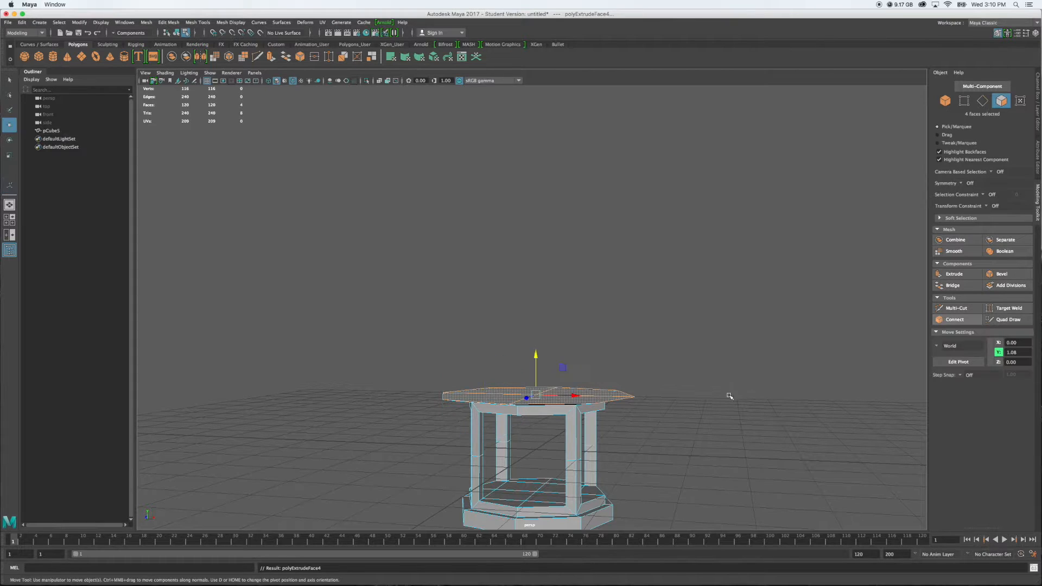
left_click_drag(536, 356, 746, 434)
key("r")
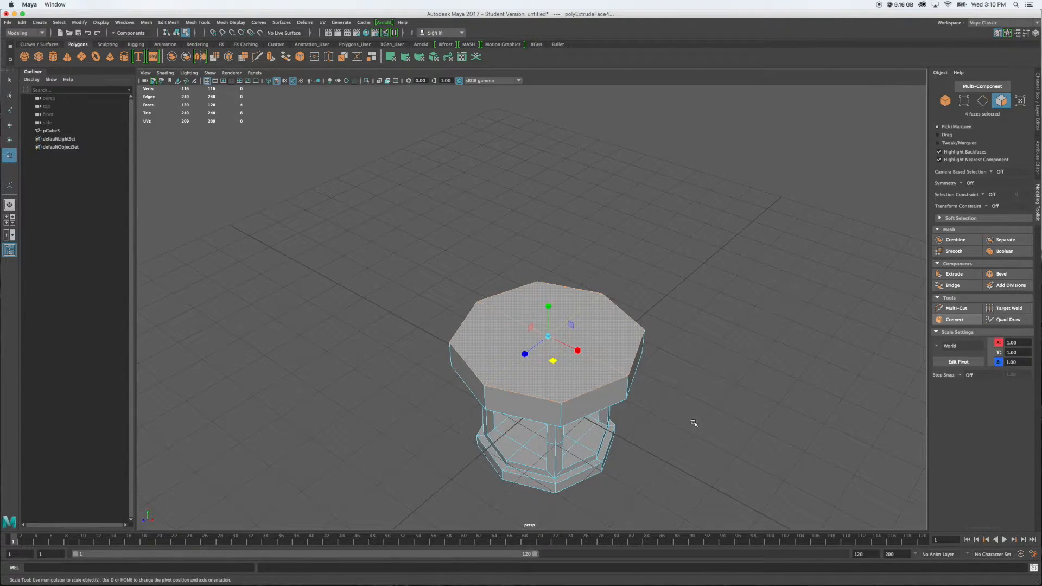
Scale the slab's top faces inward in X and Z so its sides become sloping roof panels
left_click_drag(553, 362, 552, 359)
mouse_move(671, 444)
left_mouse_down("alt")
mouse_move(656, 414)
mouse_move(644, 426)
mouse_move(693, 450)
mouse_move(681, 445)
left_mouse_up("alt")
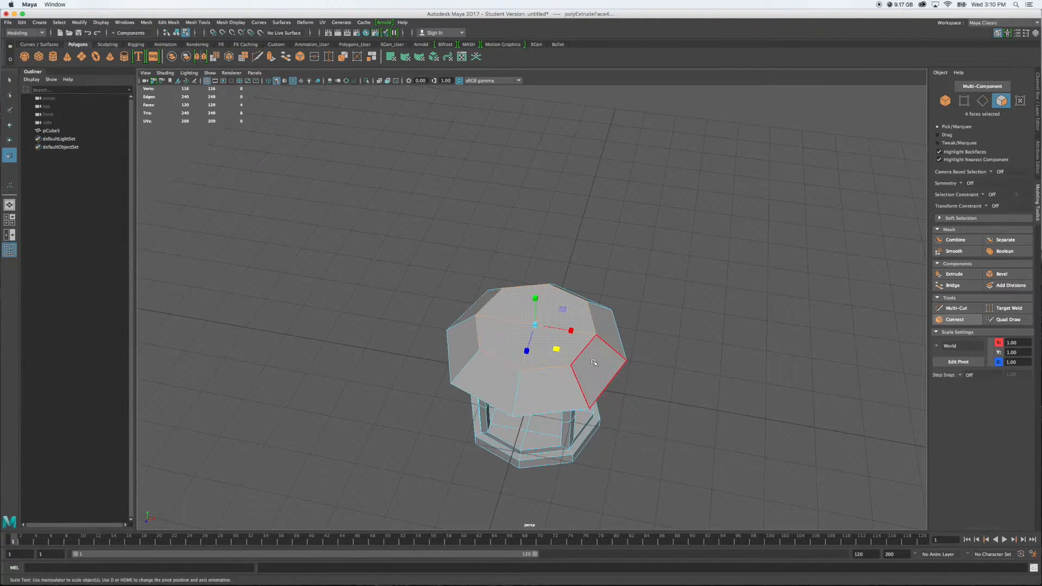
left_click_drag(556, 347, 554, 348)
mouse_move(684, 407)
left_mouse_down("alt")
mouse_move(676, 370)
mouse_move(700, 399)
left_mouse_up("alt")
Extrude the roof's top faces upward and scale them inward in X and Z to form a steeper second roof tier
left_click(949, 274)
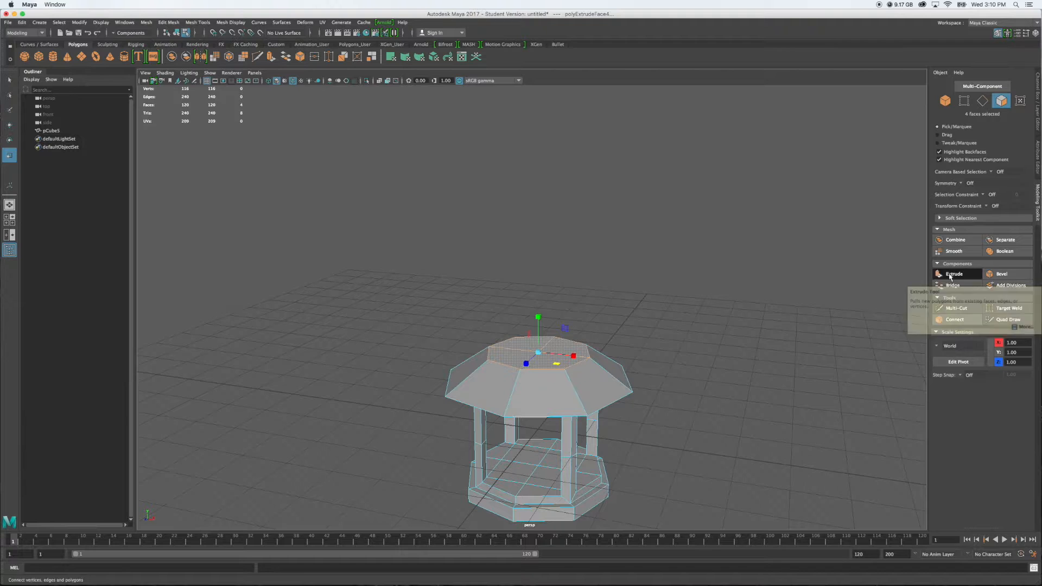
key("w")
left_click_drag(538, 312, 536, 283)
key("r")
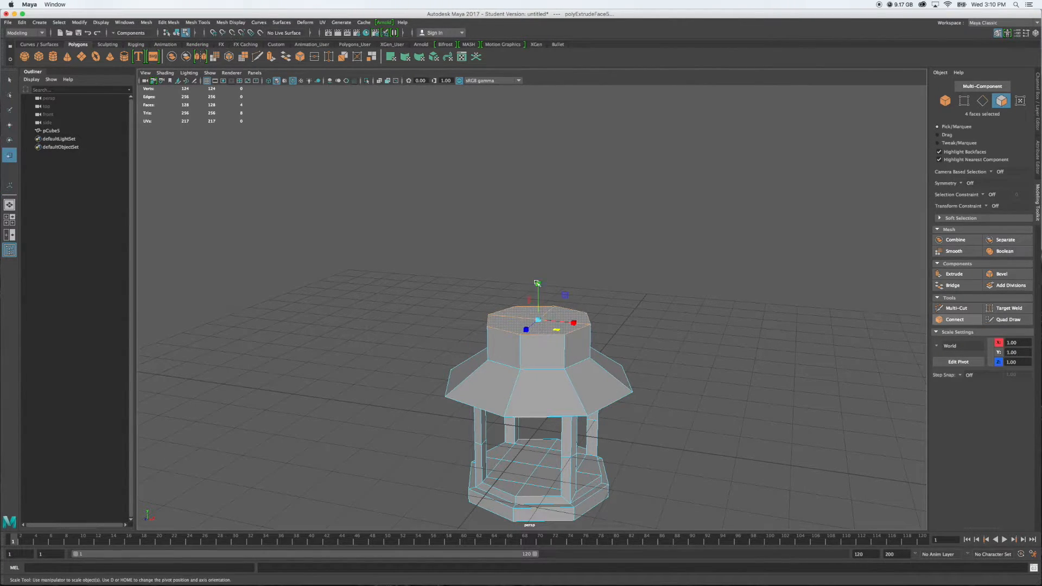
left_click_drag(554, 330, 547, 325)
Extrude the small top faces upward again and scale them in X and Z to a narrow roof tip
left_click(952, 275)
key("w")
left_click_drag(541, 284, 542, 259)
key("r")
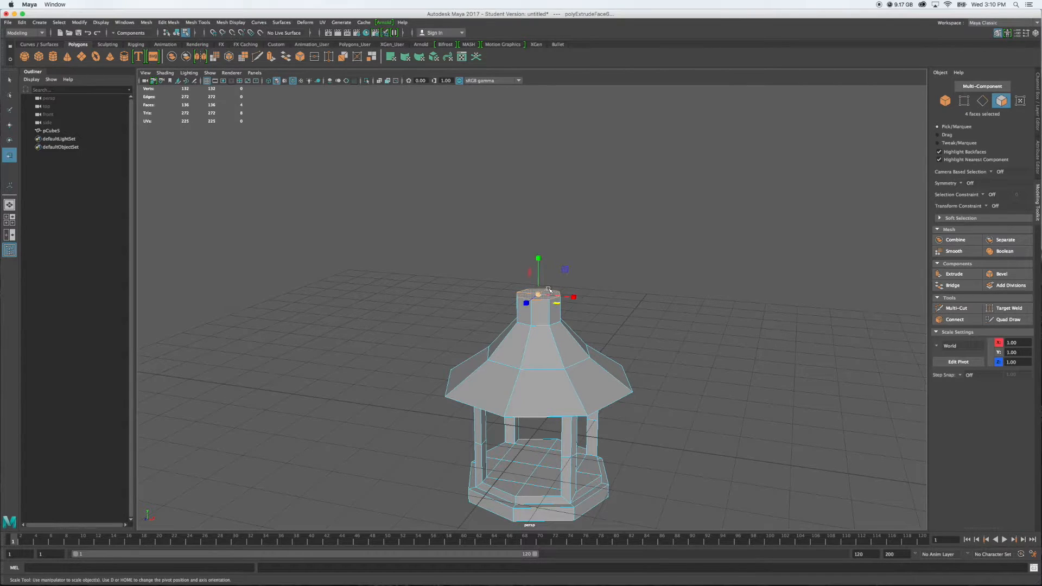
left_click_drag(557, 305, 545, 301)
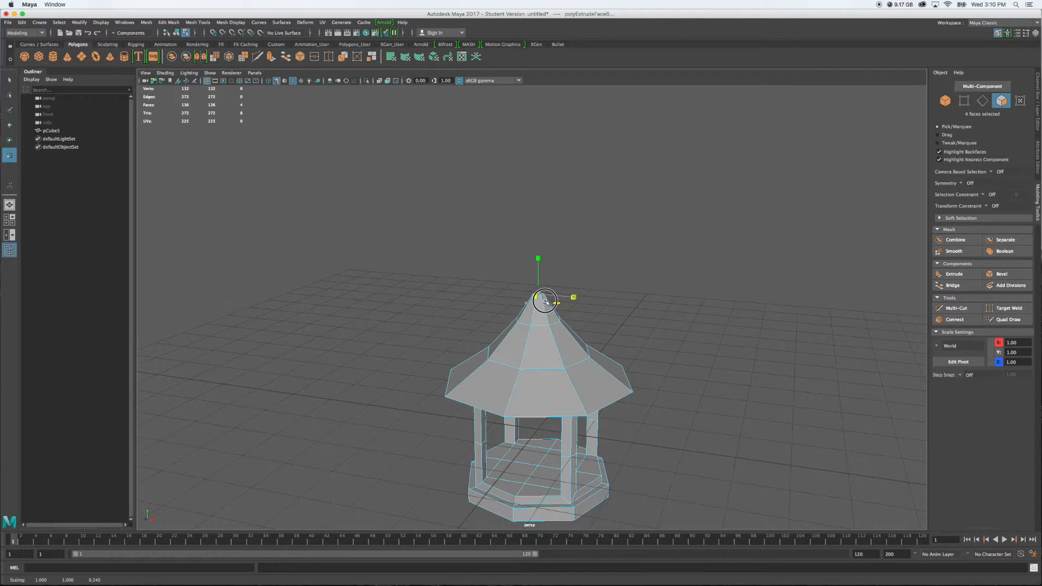
Select the eight-edge loop where the roof's underside meets the frame and move it up to about 1.18 in Y
left_click_drag(567, 399, 583, 412, "alt")
right_click(527, 365)
left_click(528, 320)
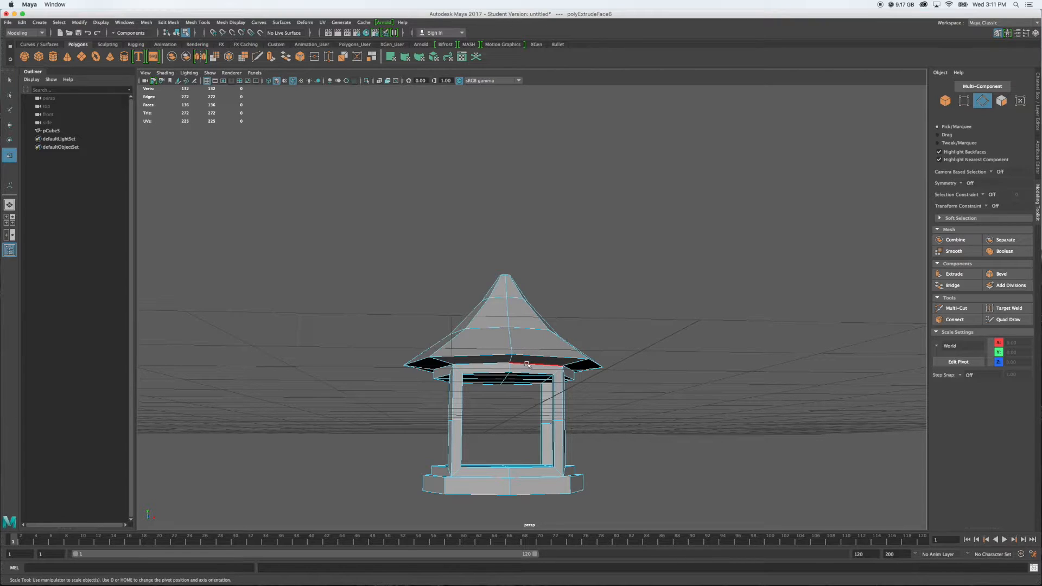
double_click(527, 365)
left_click_drag(503, 391, 596, 392, "alt")
double_click(521, 357, "shift")
left_click_drag(470, 378, 566, 379, "alt")
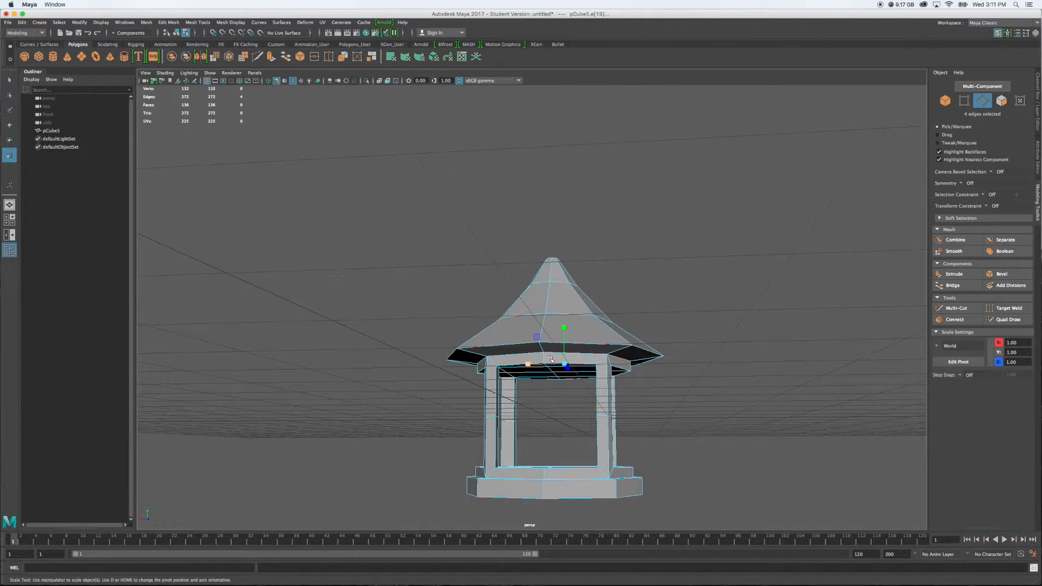
left_click_drag(495, 393, 578, 394, "alt")
double_click(524, 363, "shift")
left_click_drag(693, 403, 628, 414, "alt")
key("w")
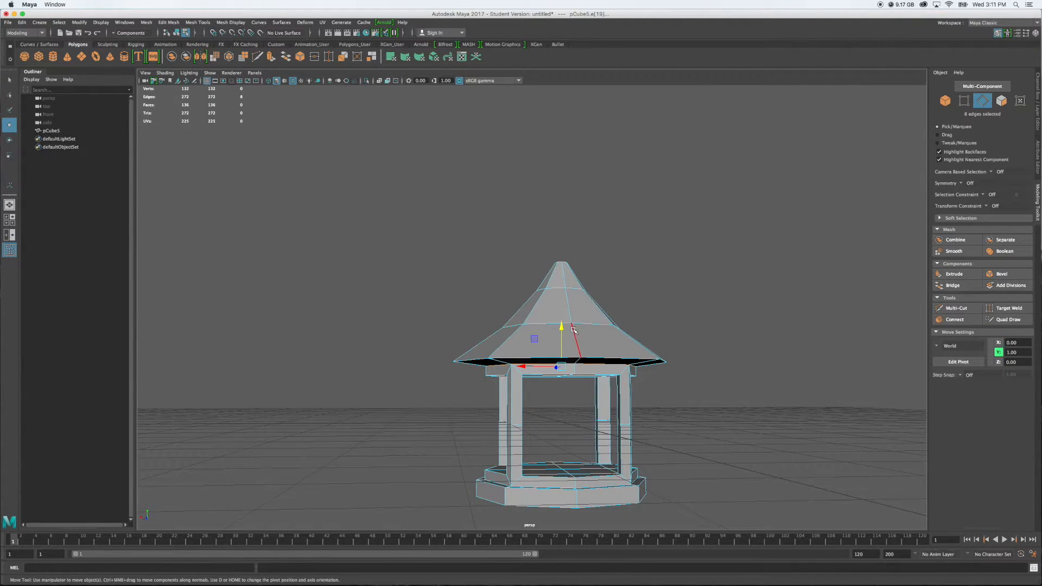
left_click_drag(561, 327, 620, 376)
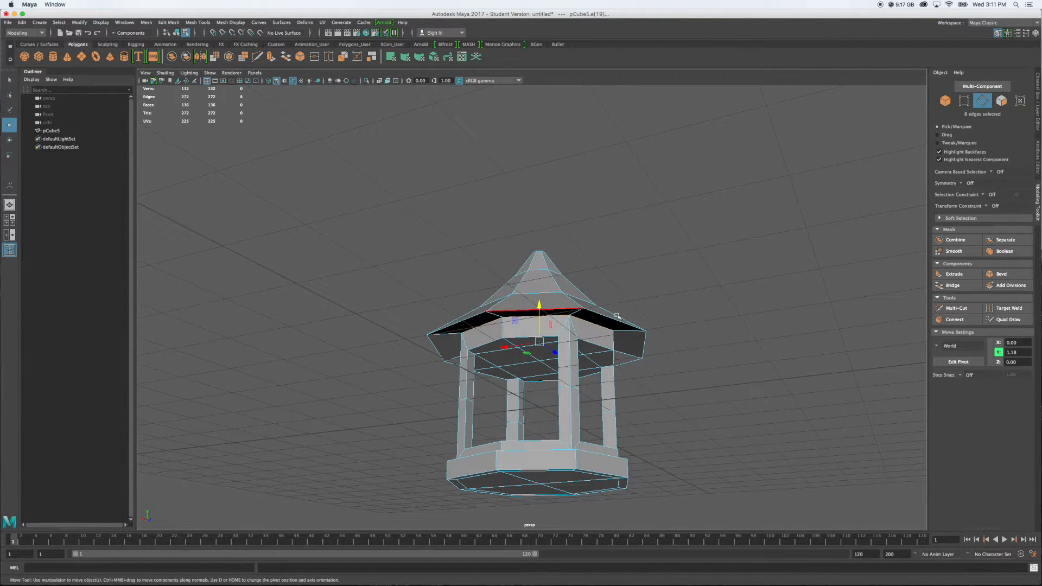
Raise the selected underside edge loop further to about 1.28 in Y to angle the underside of the eaves
right_click_drag(598, 356, 625, 356, "alt")
left_click_drag(647, 360, 575, 343, "alt")
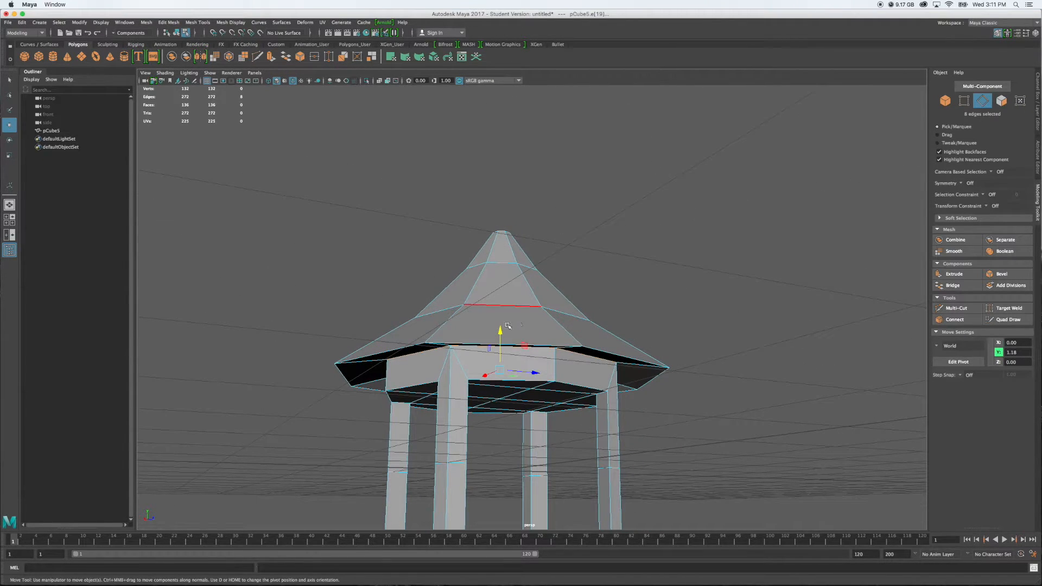
left_click_drag(502, 329, 503, 321)
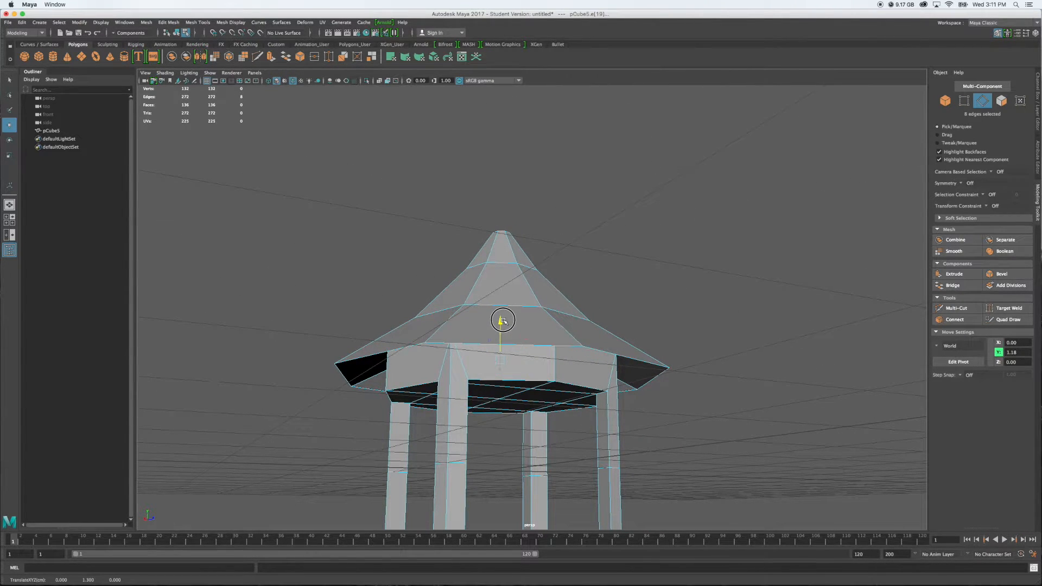
left_click_drag(575, 358, 597, 347, "alt")
left_click_drag(488, 283, 551, 336, "alt")
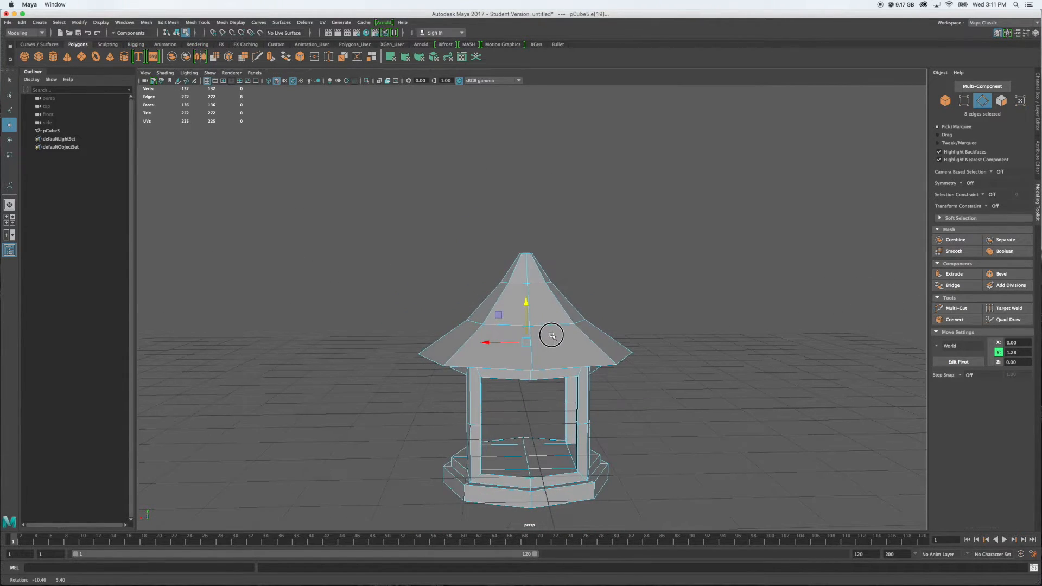
Deselect the edges and examine the roof's shape from above and from several sides
left_click(642, 304)
left_click_drag(642, 305, 453, 323, "alt")
left_click_drag(504, 243, 549, 249, "alt")
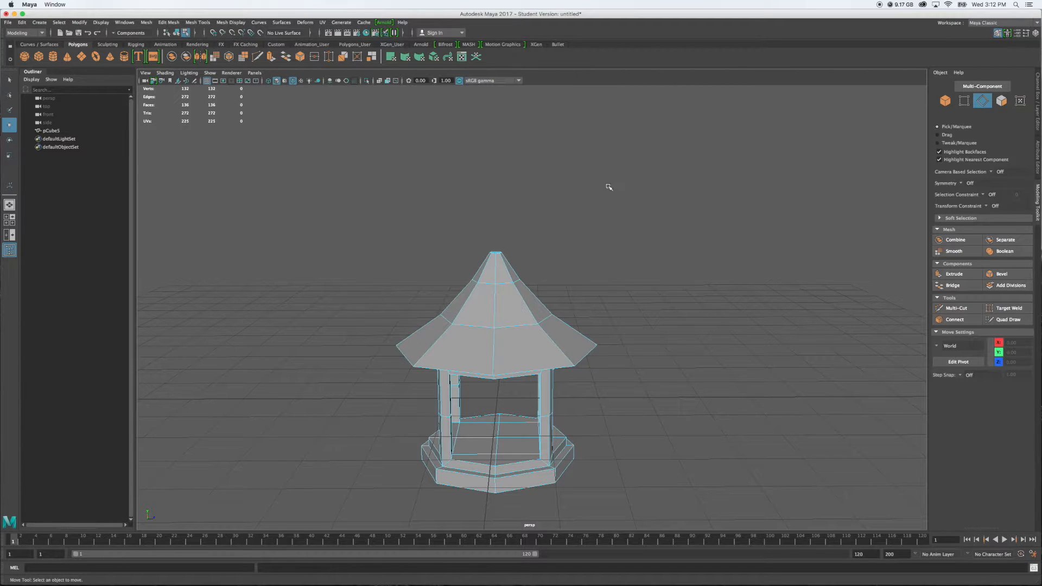
left_click_drag(354, 194, 427, 199, "alt")
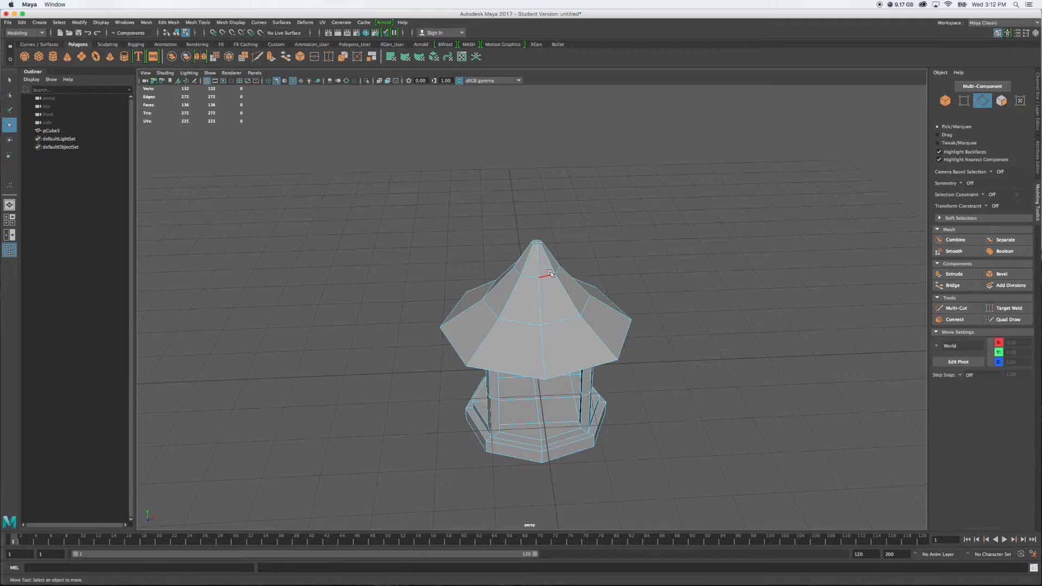
left_click_drag(505, 256, 660, 246, "alt")
left_click_drag(545, 309, 509, 294, "alt")
left_click_drag(522, 252, 493, 269, "alt")
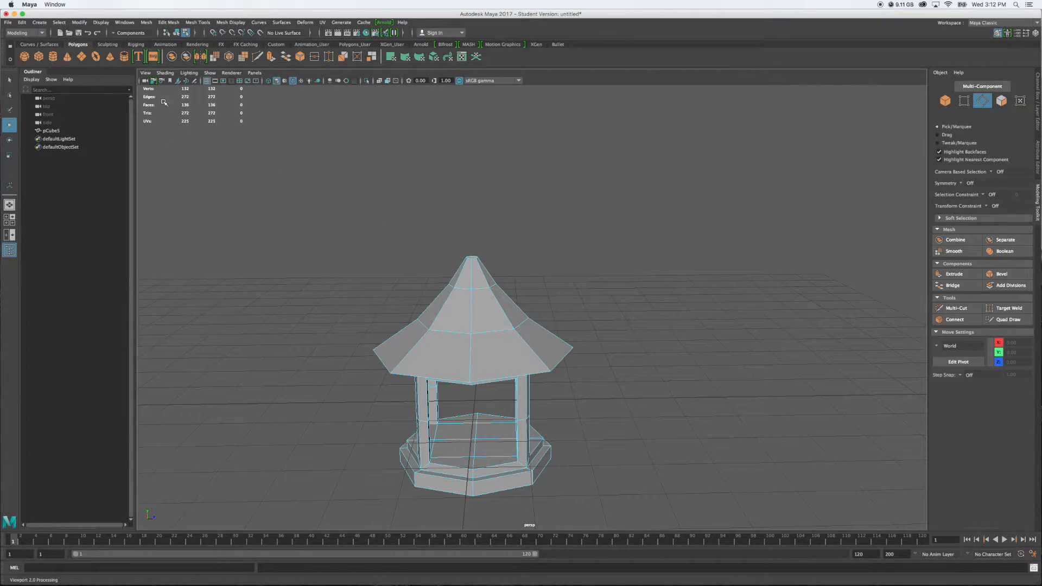
Create a polygon torus, raise it to about 2.7 in Y at the roof tip and set its X rotation to 90
left_click(95, 56)
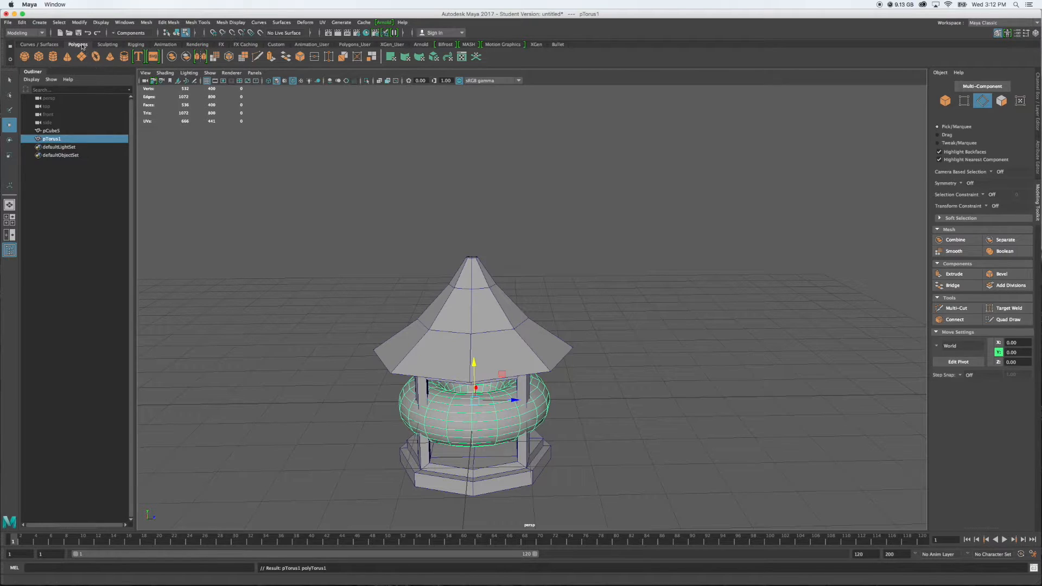
left_click_drag(473, 361, 480, 234)
key("e")
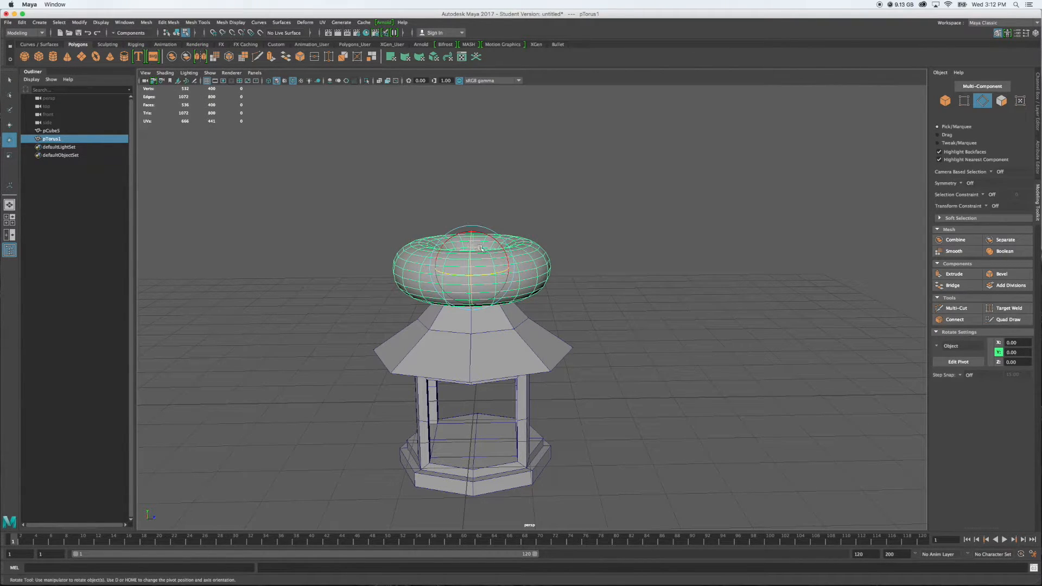
left_click_drag(636, 295, 529, 300, "alt")
left_click_drag(557, 225, 553, 275)
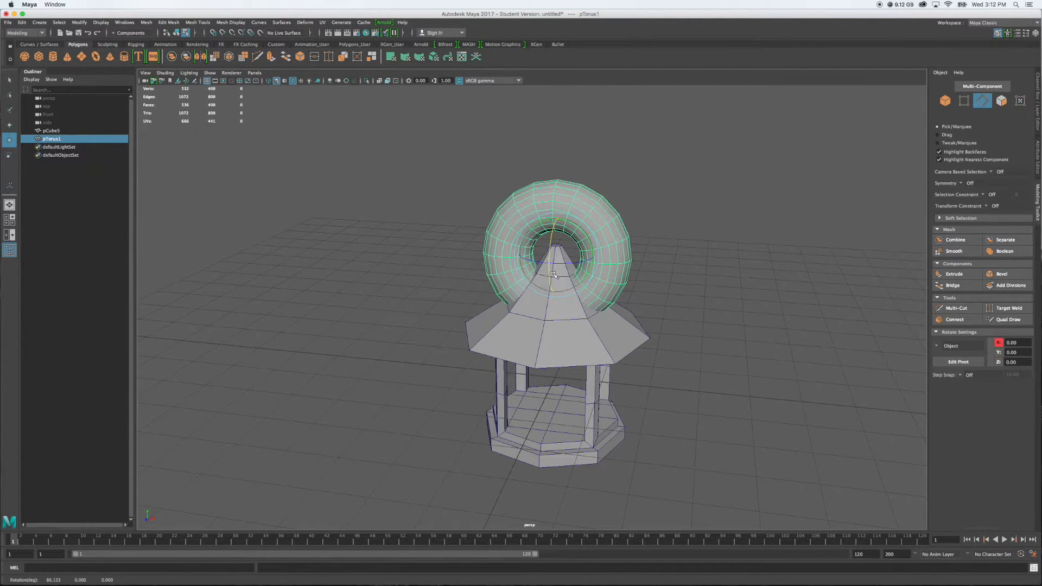
left_click(1036, 152)
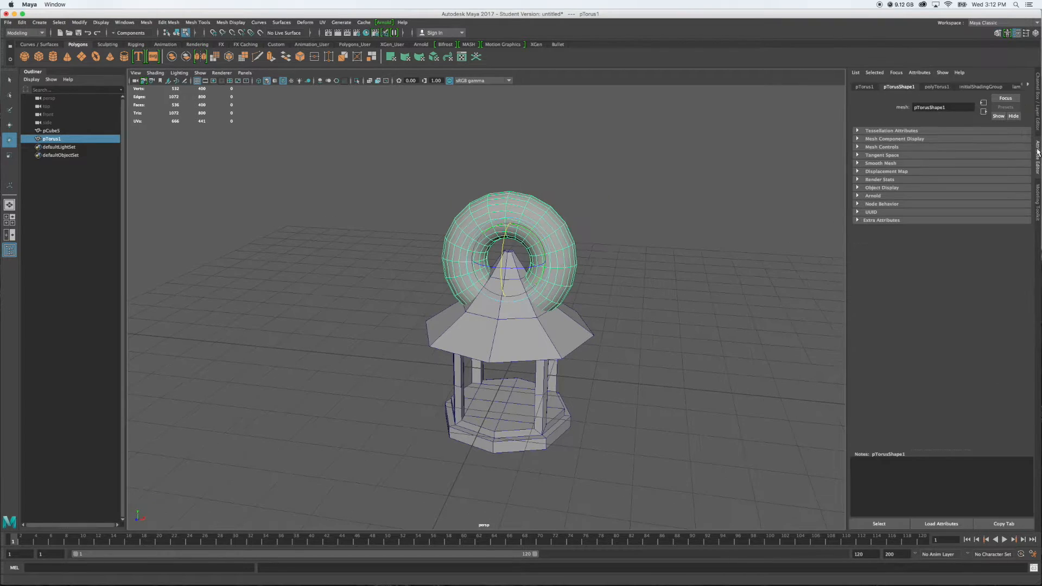
left_click(1038, 118)
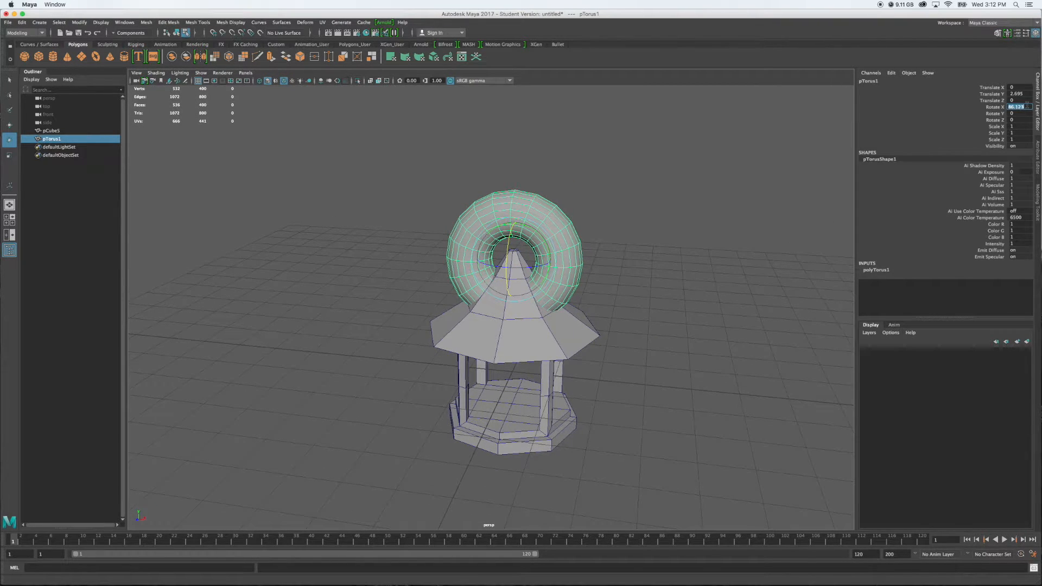
key("Return")
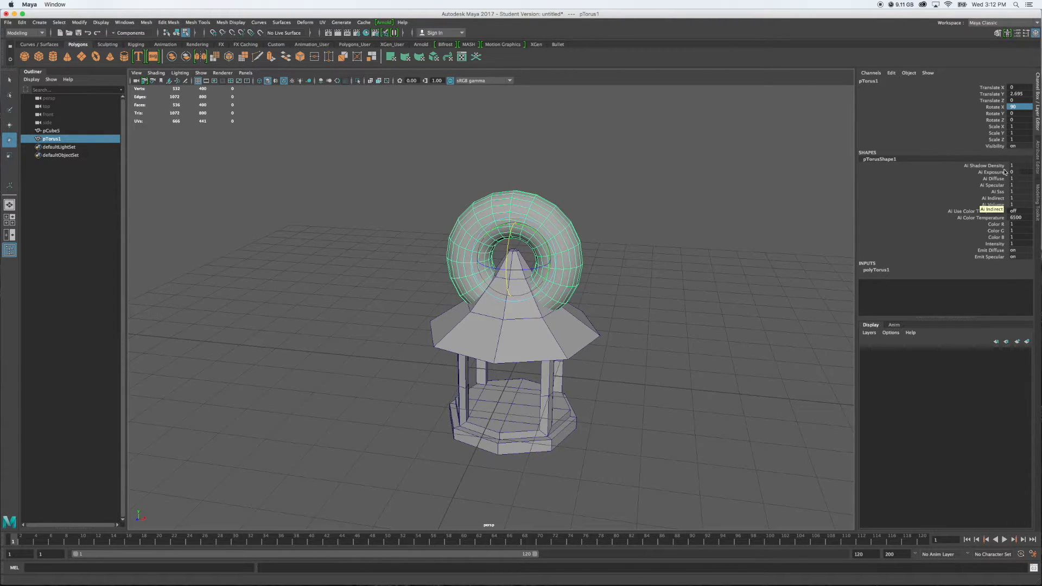
Set the torus's section radius to 0.1 and its radius to 0.5
left_click(1037, 159)
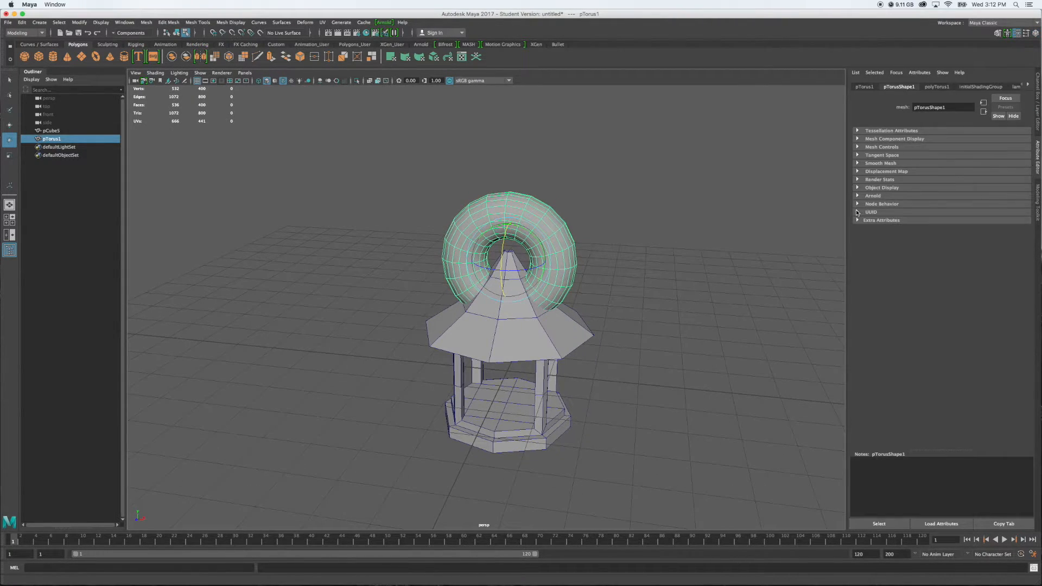
left_click(946, 87)
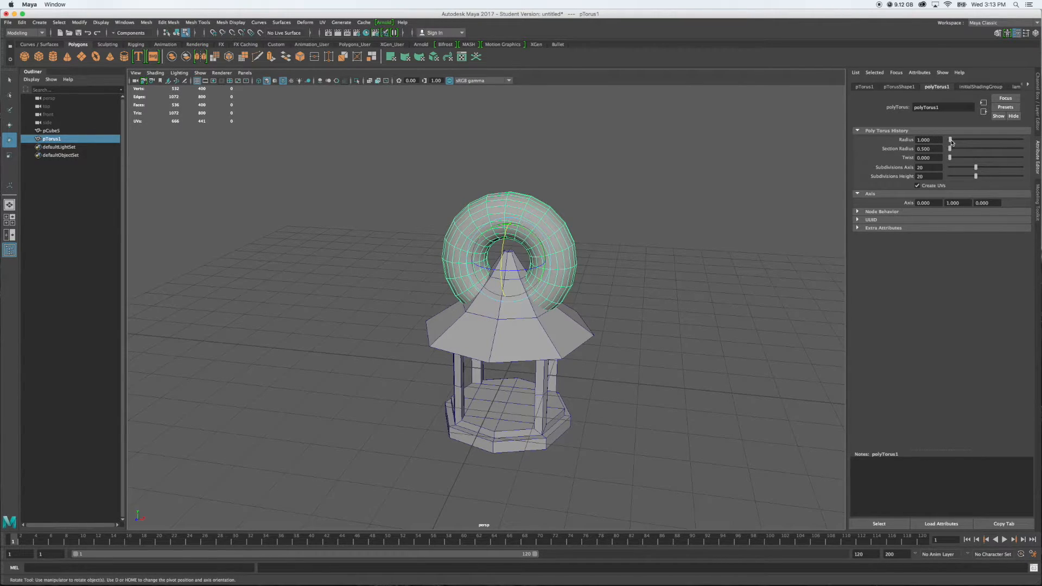
left_click_drag(951, 142, 950, 139)
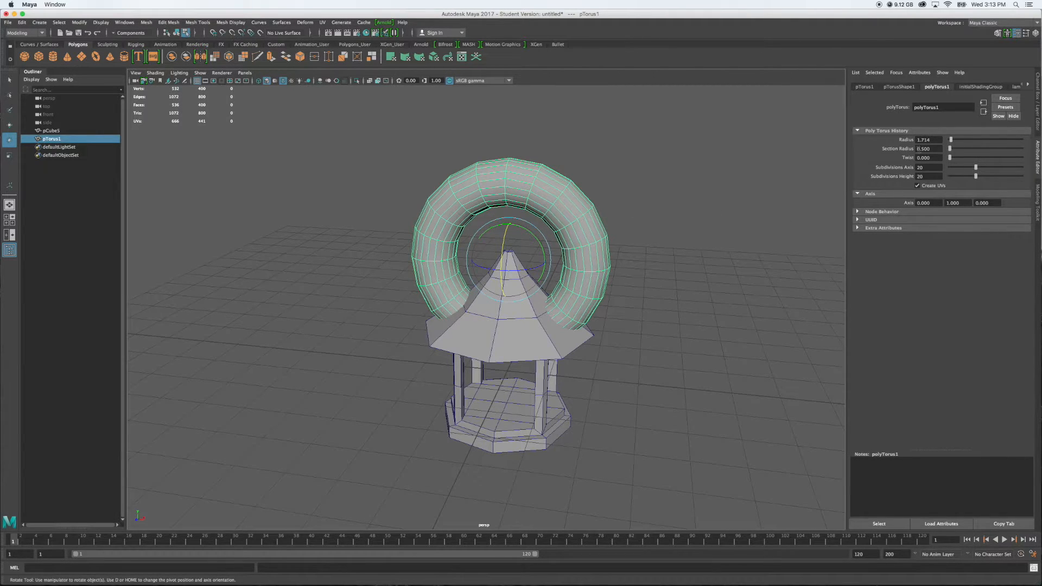
left_click_drag(949, 150, 949, 151)
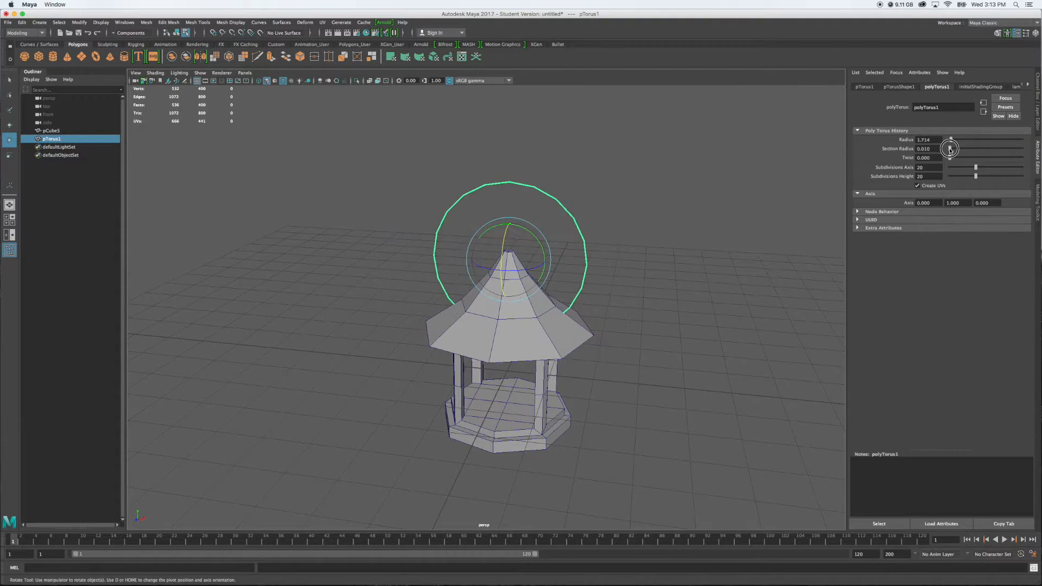
left_click_drag(949, 148, 923, 149)
type("1")
key("Return")
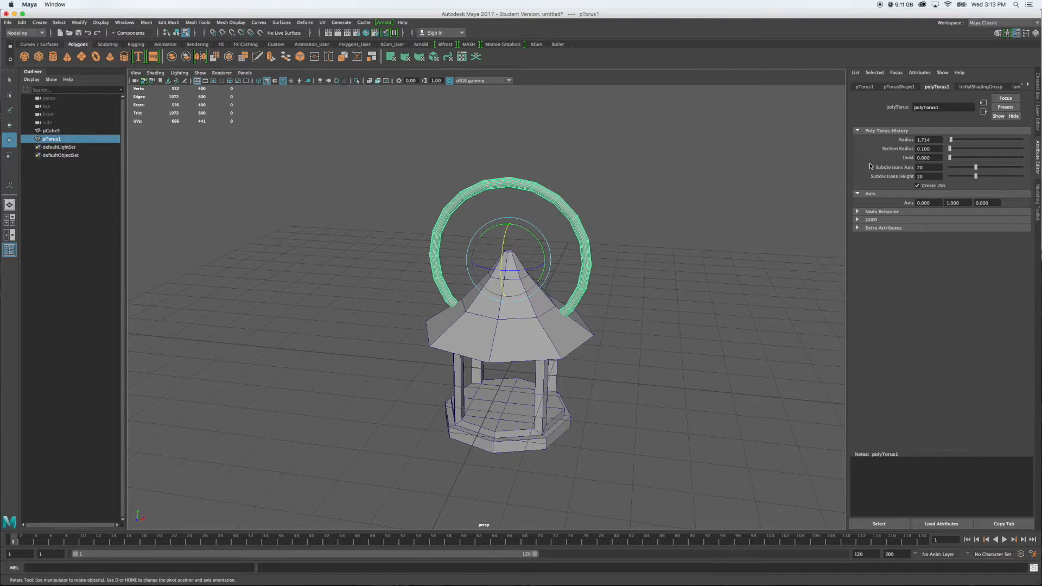
left_click_drag(933, 139, 915, 141)
key("Return")
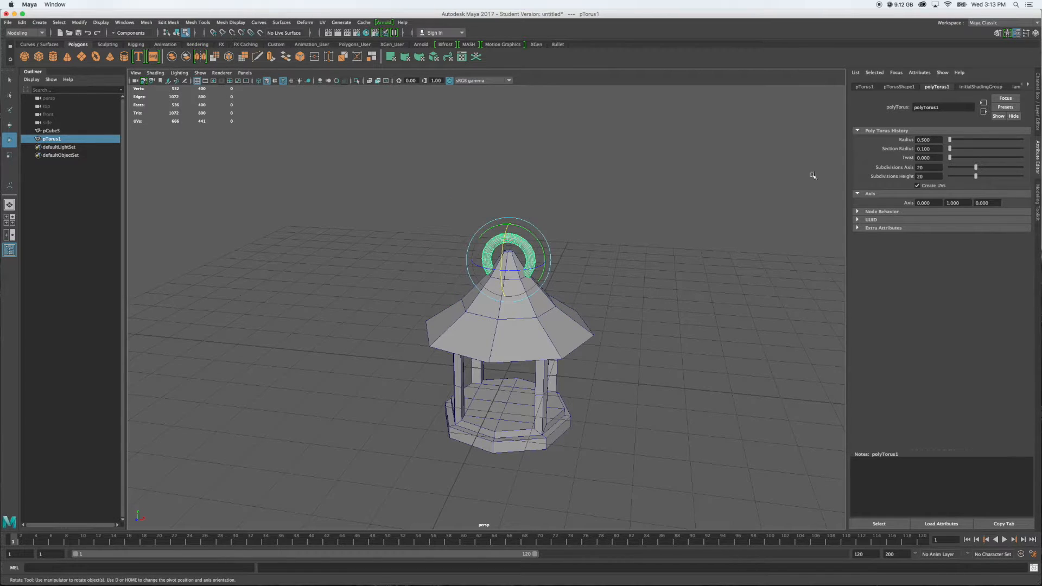
Move the small torus up in Y so it stands as a ring above the roof tip
key("w")
left_click(506, 219)
left_click_drag(506, 218, 510, 198)
left_click_drag(613, 280, 554, 281, "alt")
scroll(550, 286, "up", 6)
left_click_drag(641, 233, 582, 241, "alt")
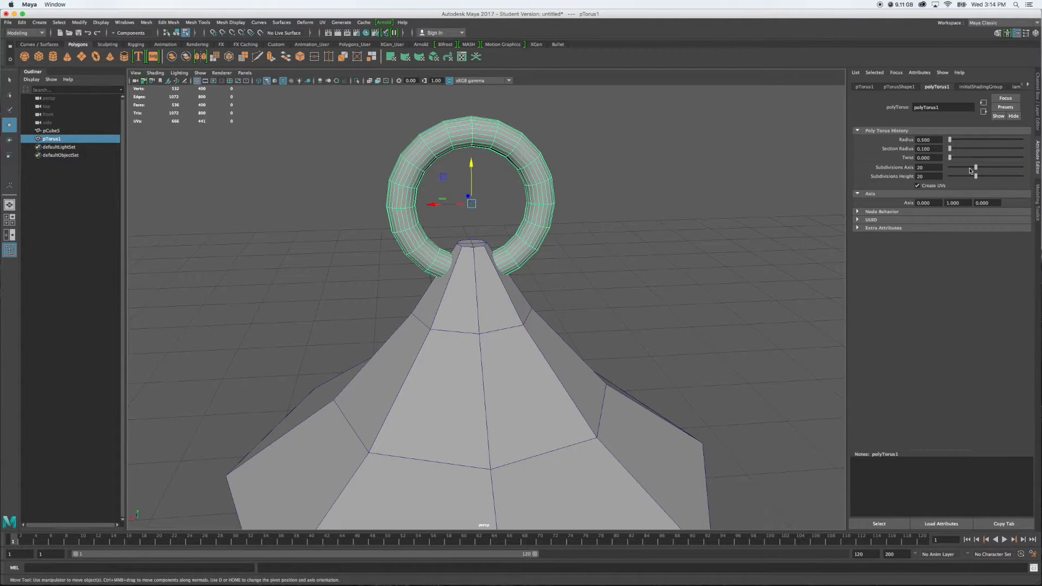
Reduce the torus's axis subdivisions to 8 and its height subdivisions to 4
mouse_move(976, 169)
left_mouse_down()
mouse_move(991, 169)
mouse_move(957, 168)
left_mouse_up()
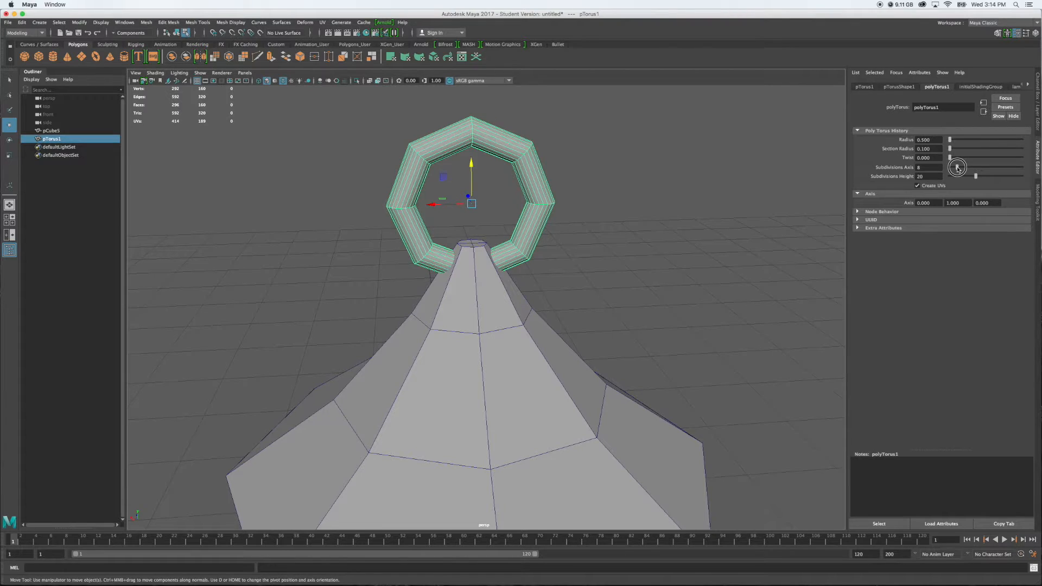
left_click_drag(957, 168, 957, 168)
left_click_drag(975, 176, 957, 177)
mouse_move(639, 279)
left_mouse_down("alt")
mouse_move(733, 272)
mouse_move(648, 278)
left_mouse_up("alt")
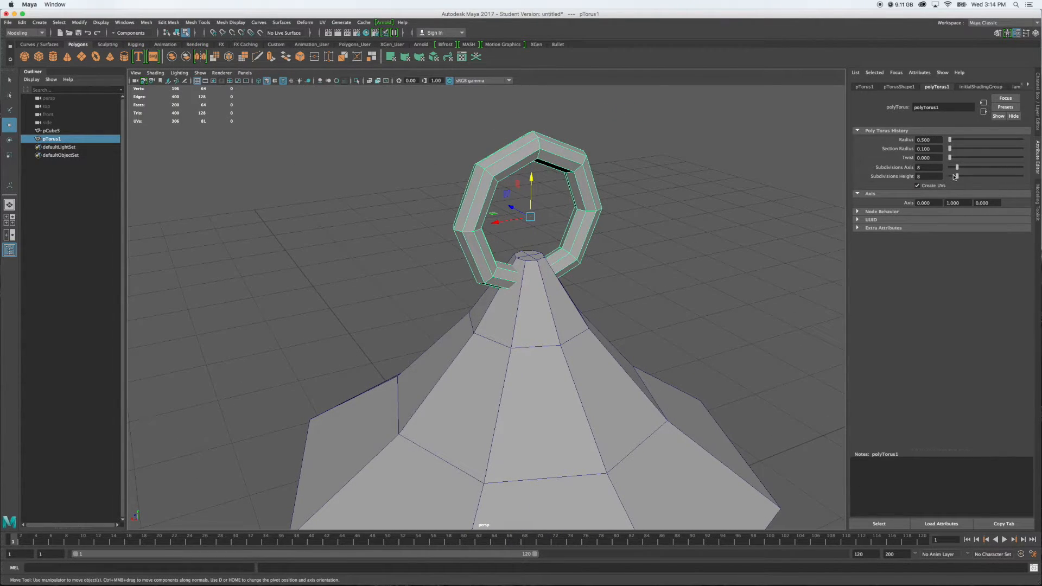
left_click_drag(957, 177, 955, 178)
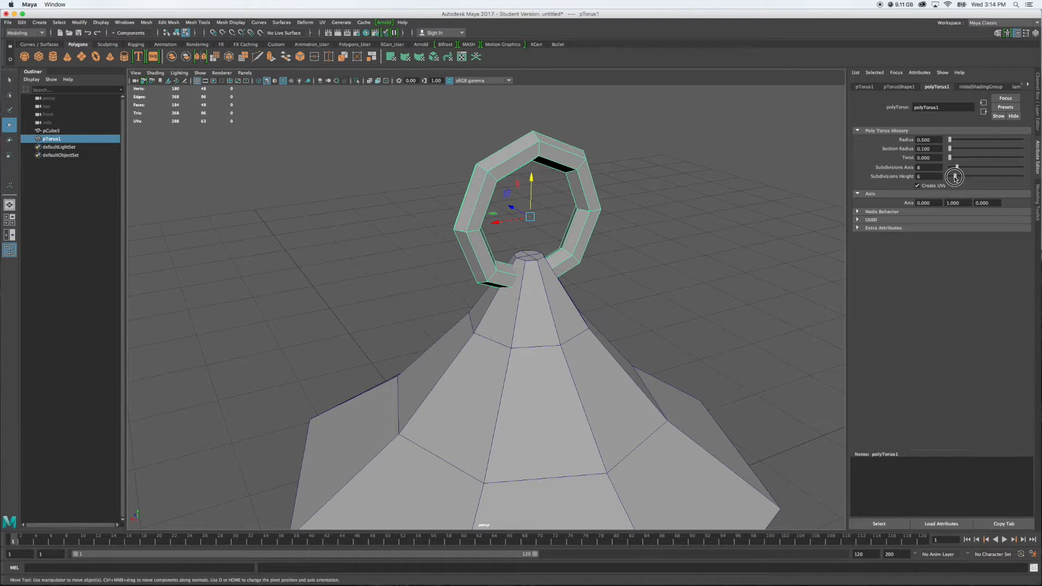
left_click_drag(954, 178, 953, 178)
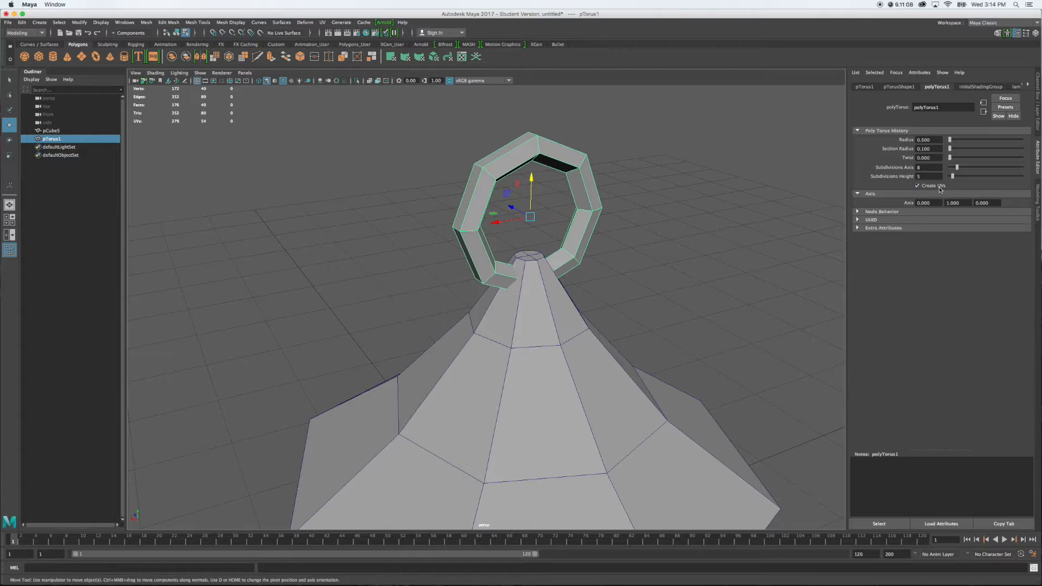
left_click_drag(680, 260, 737, 252, "alt")
left_click_drag(954, 177, 951, 178)
left_click_drag(753, 224, 728, 258, "alt")
Lower the torus slightly in Y so its lower part sinks further into the roof tip
scroll(748, 248, "up", 3)
left_click_drag(608, 265, 629, 246, "alt")
left_click_drag(609, 300, 628, 281, "alt")
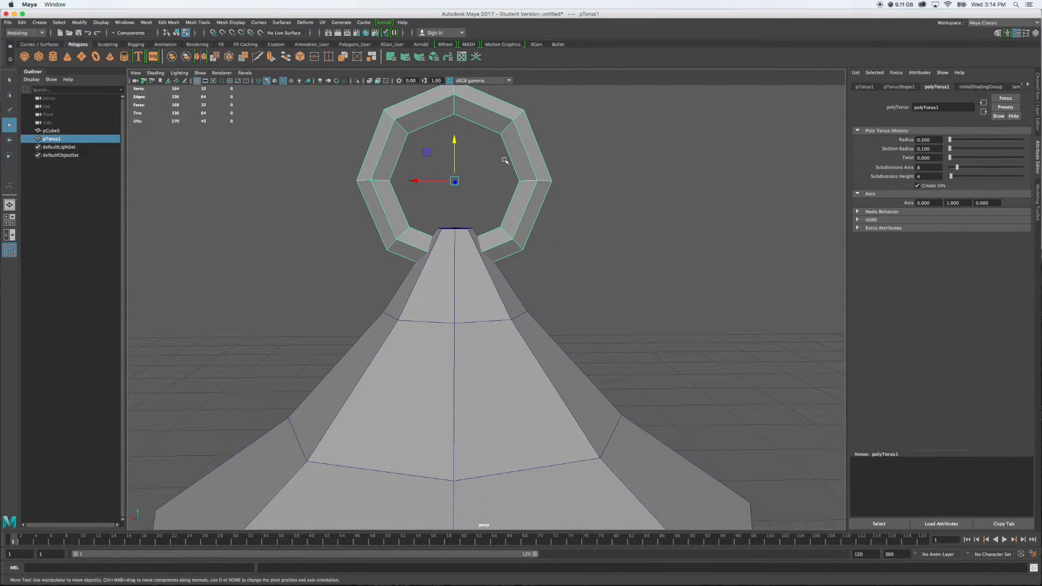
left_click_drag(454, 141, 464, 168)
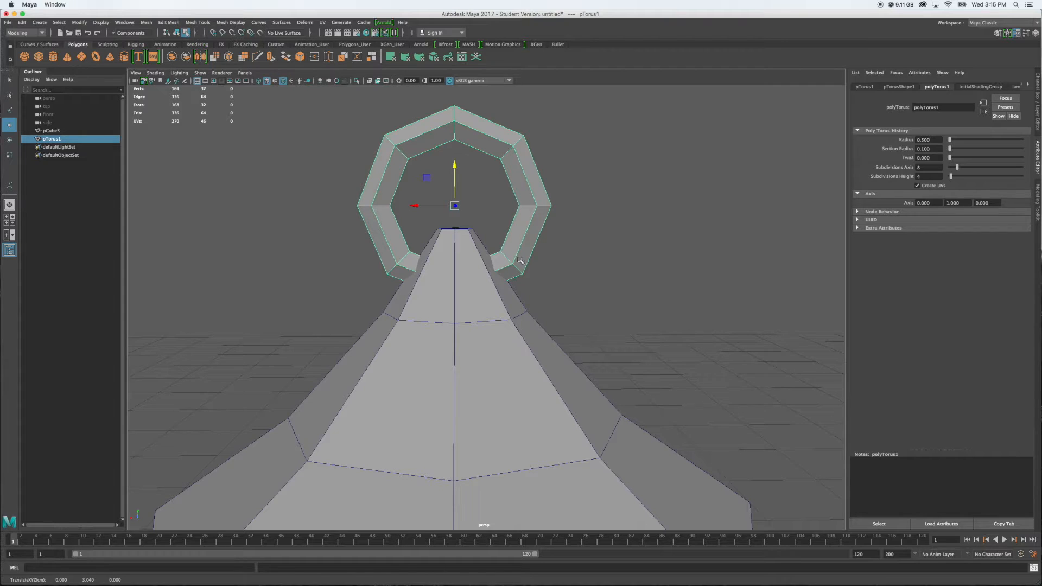
left_click_drag(593, 232, 579, 283, "alt")
scroll(623, 277, "down", 3)
scroll(513, 289, "down", 3)
scroll(579, 283, "up", 5)
left_click_drag(624, 247, 584, 283, "alt")
scroll(589, 283, "down", 6)
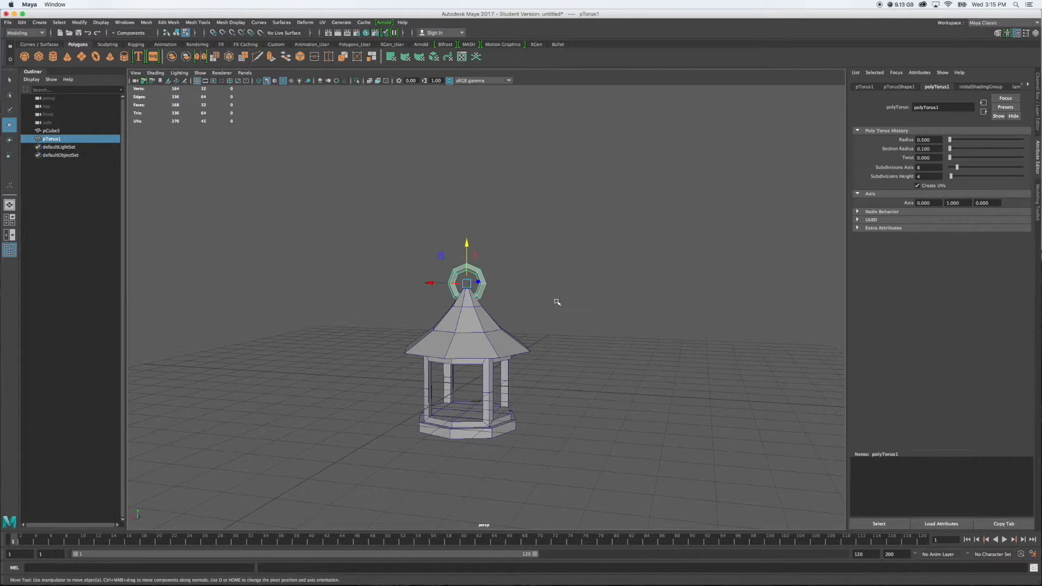
Return to object mode, select both the lantern body and the torus ring, and join them with a Boolean union
left_click(491, 332, "shift")
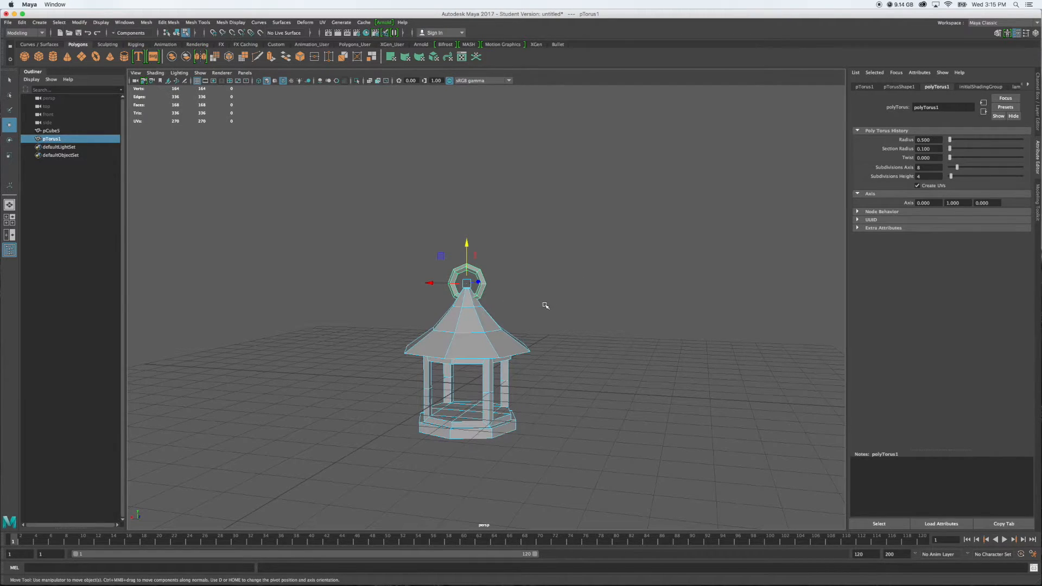
right_click_drag(489, 325, 515, 313)
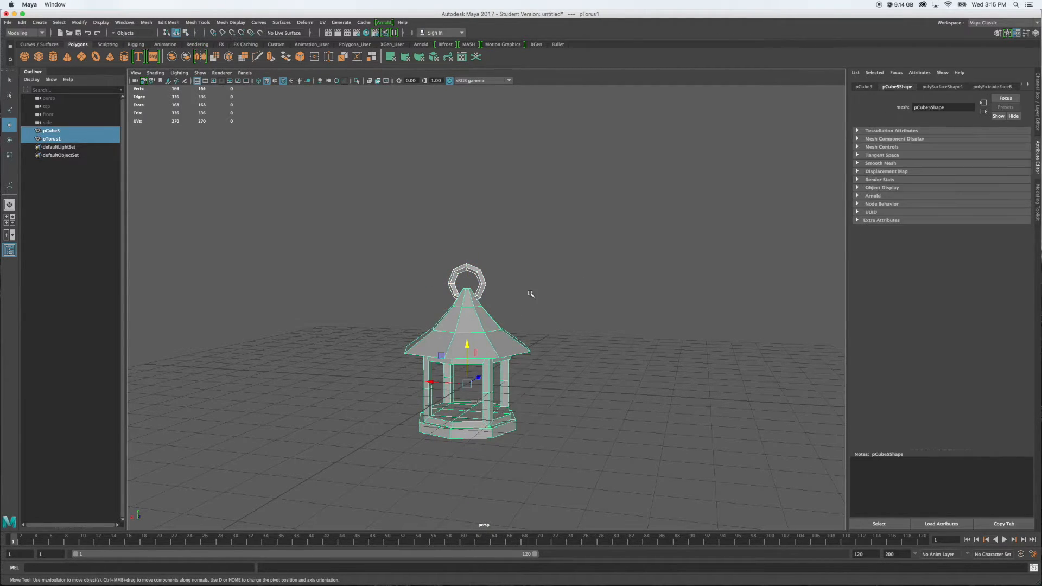
left_click(530, 293)
left_click(484, 327)
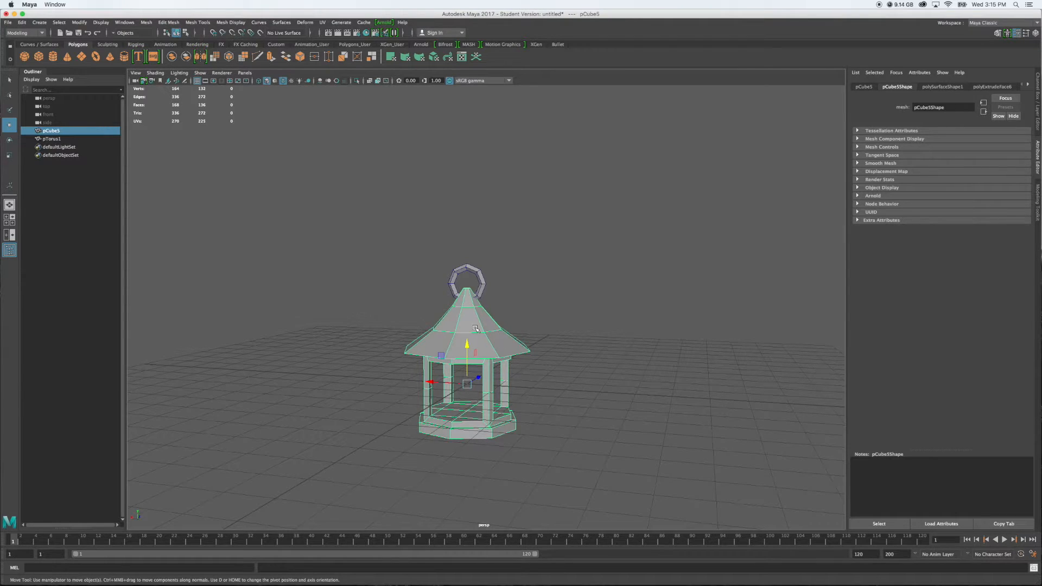
left_click(484, 282, "shift")
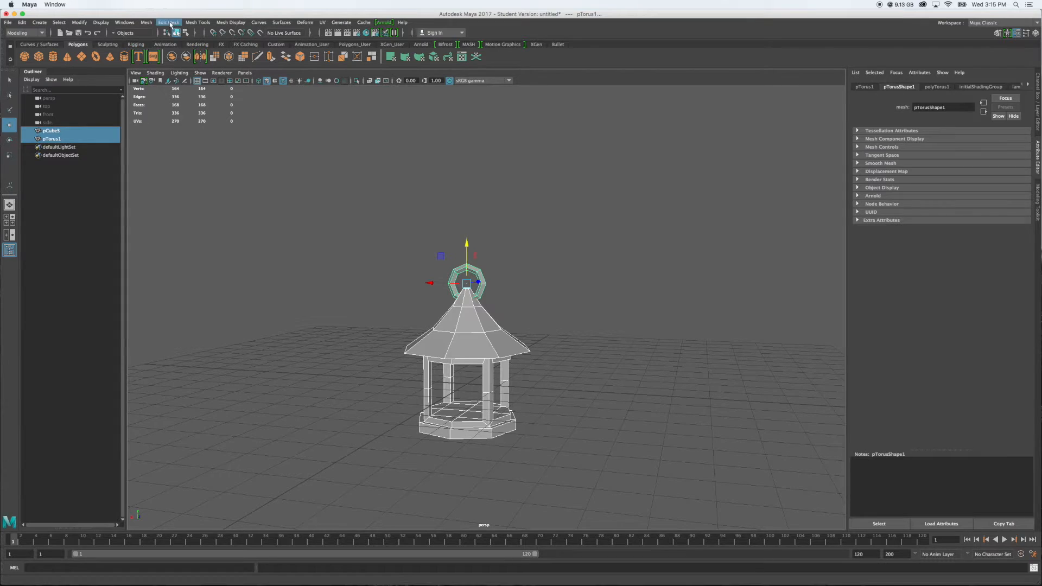
left_click(146, 22)
mouse_move(156, 42)
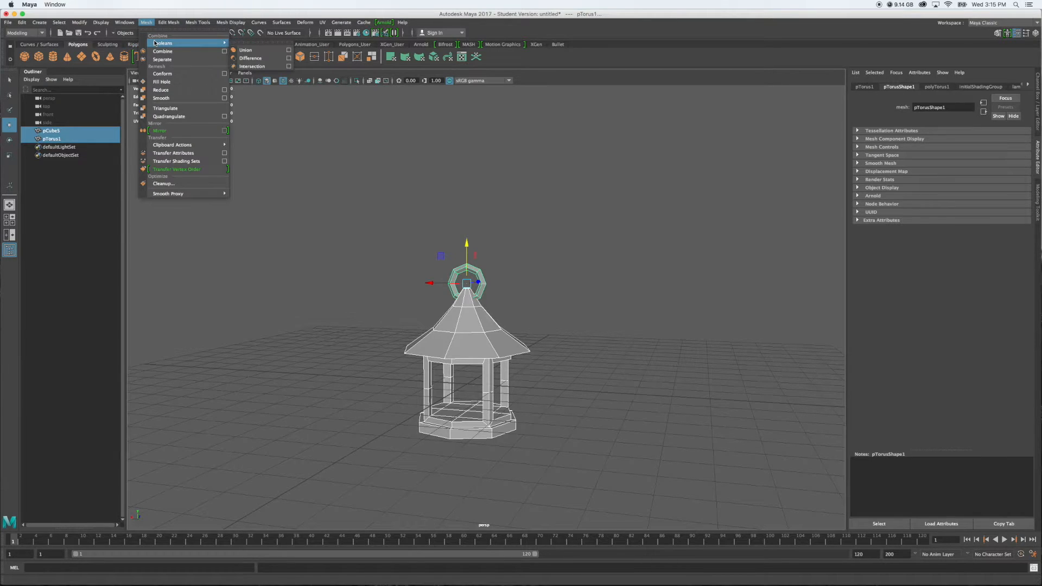
left_click(245, 51)
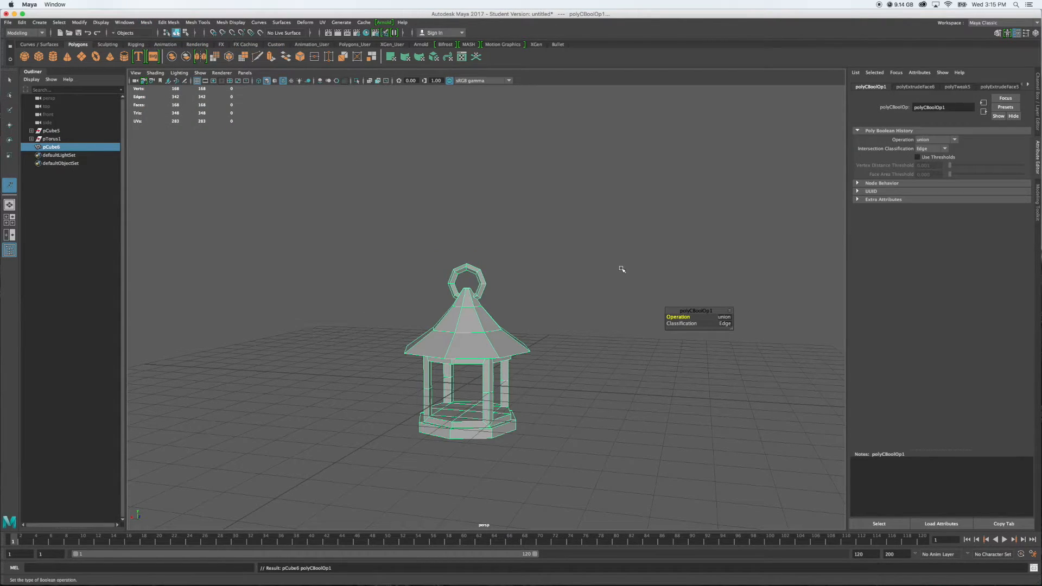
Examine the joint between the ring and the roof tip from several angles, including inside the mesh
mouse_move(593, 270)
left_mouse_down("alt")
mouse_move(509, 276)
mouse_move(570, 249)
mouse_move(601, 256)
left_mouse_up("alt")
scroll(565, 256, "up", 10)
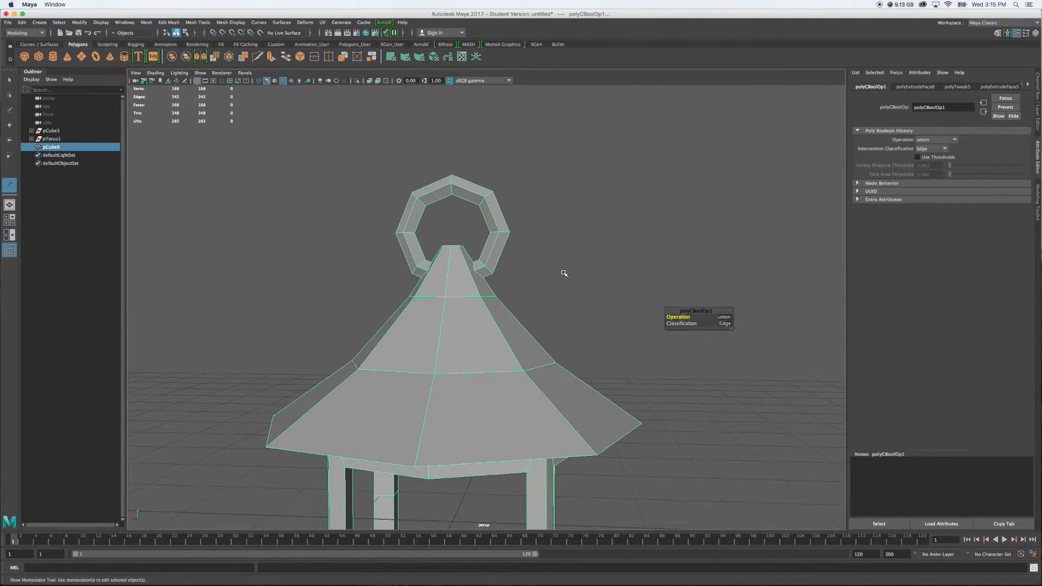
left_click_drag(565, 256, 593, 263, "alt")
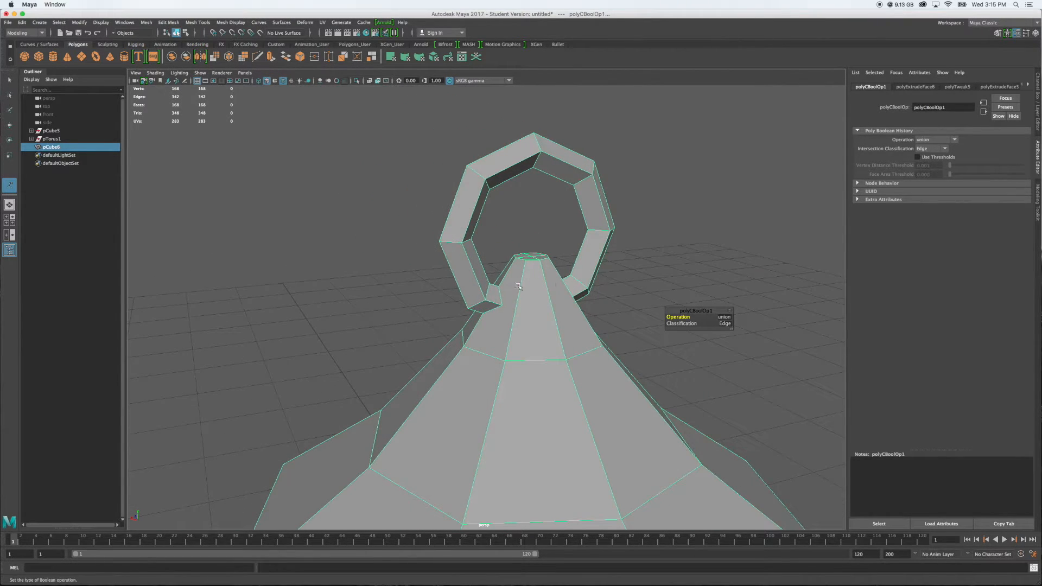
scroll(615, 283, "up", 10)
scroll(616, 283, "up", 10)
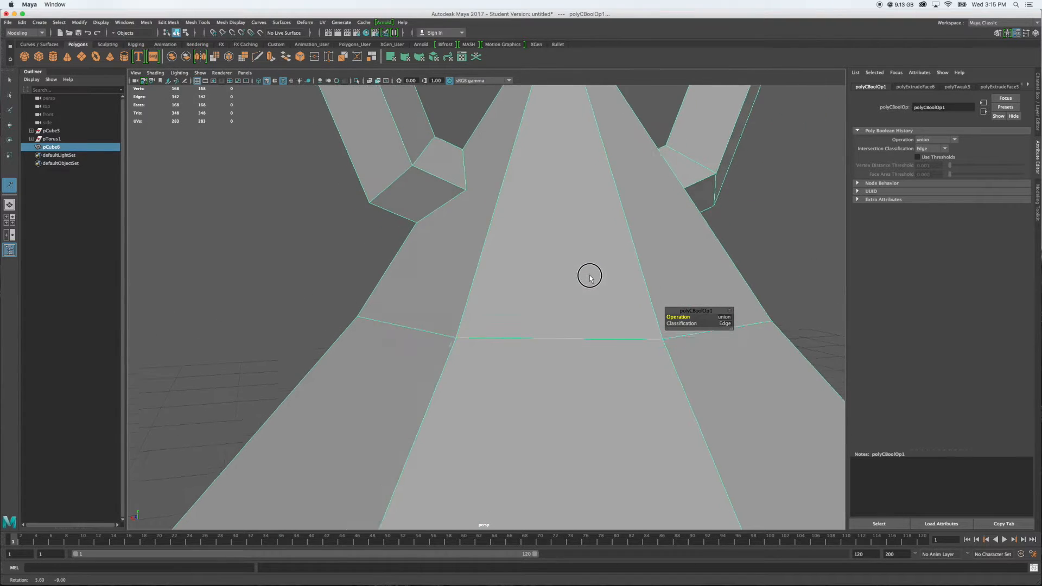
scroll(588, 278, "up", 6)
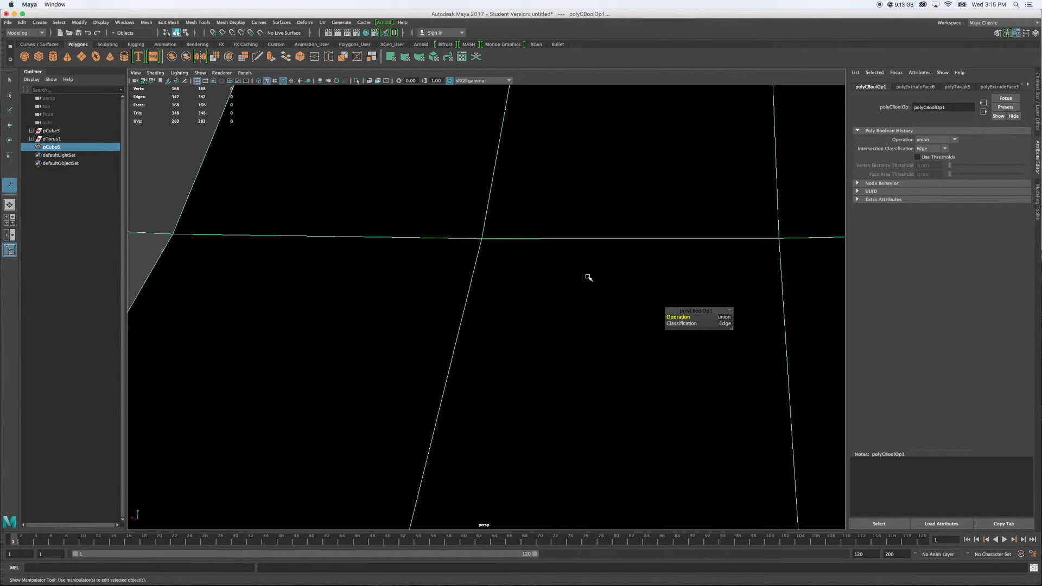
left_click_drag(579, 263, 571, 268, "alt")
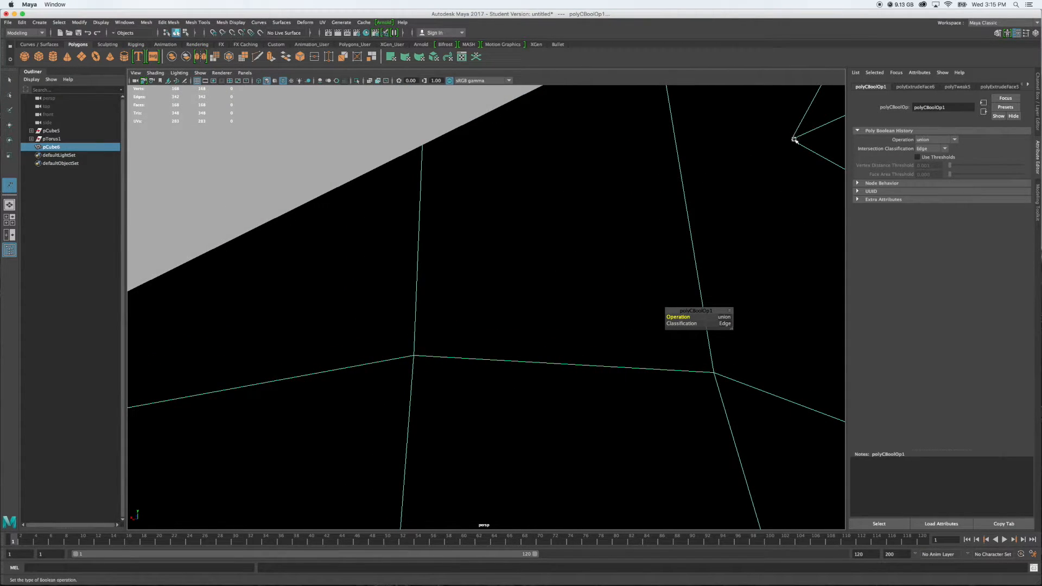
left_click_drag(727, 202, 729, 196, "alt")
middle_click_drag(729, 197, 676, 210, "alt")
scroll(675, 224, "down", 8)
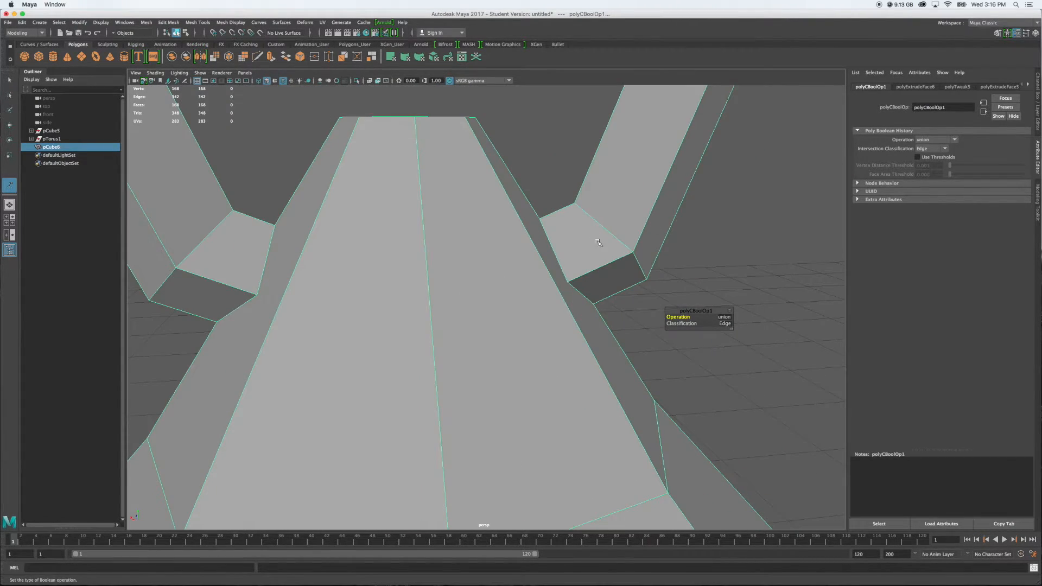
left_click_drag(551, 243, 530, 252, "alt")
scroll(533, 253, "down", 6)
middle_click_drag(572, 201, 585, 307, "alt")
left_click_drag(486, 337, 498, 283, "alt")
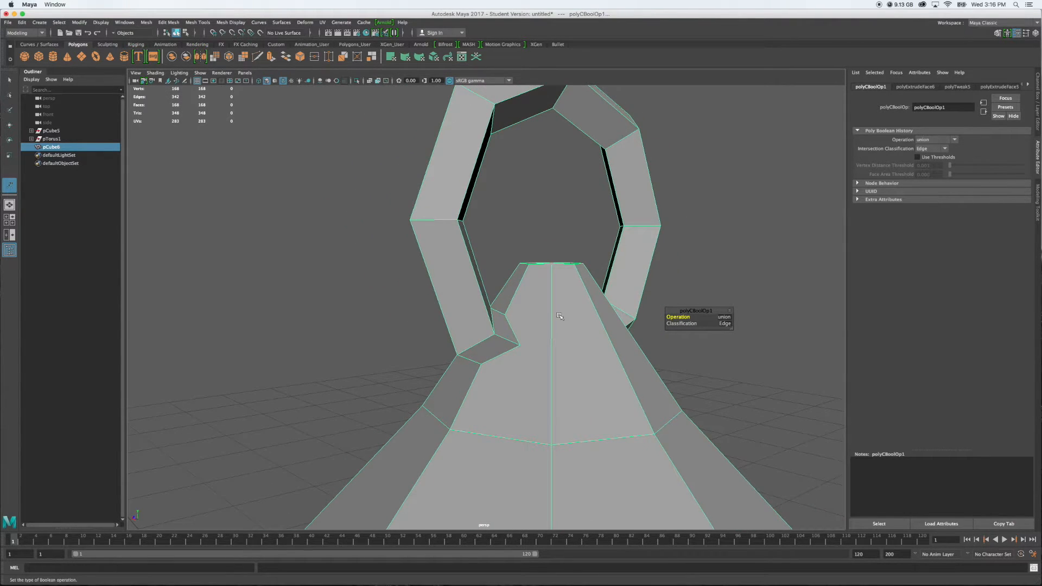
Multi-Cut an edge across one side of the roof tip, connecting the ring's two lower outer junction vertices
left_click(1037, 204)
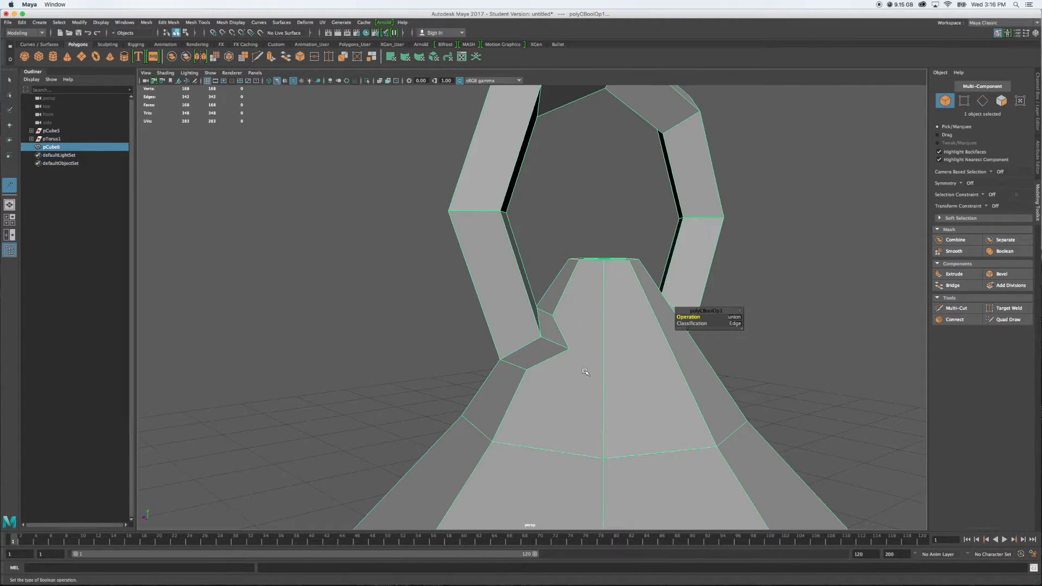
left_click(1003, 308)
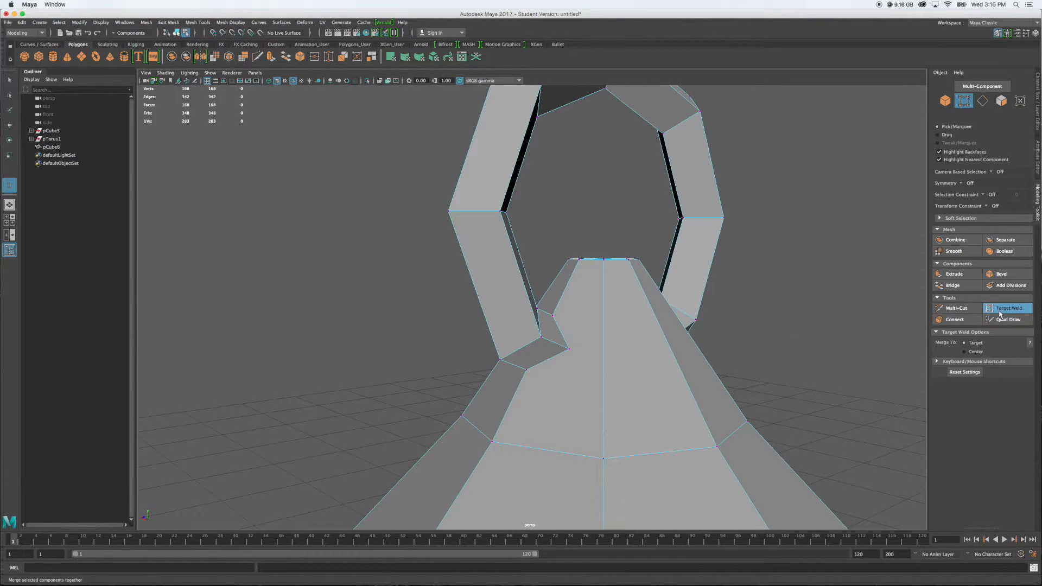
left_click(956, 308)
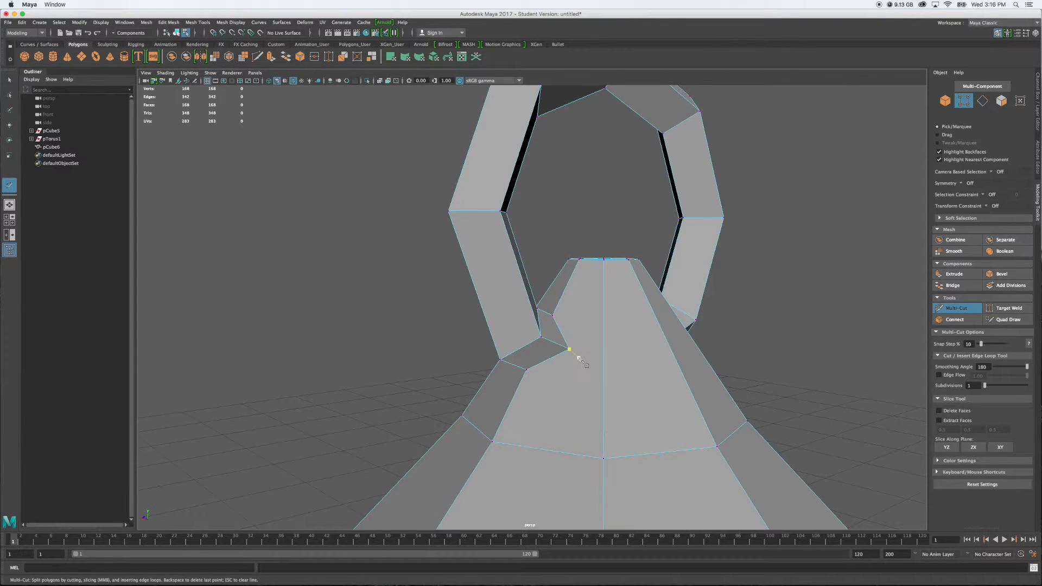
left_click_drag(760, 353, 777, 340, "alt")
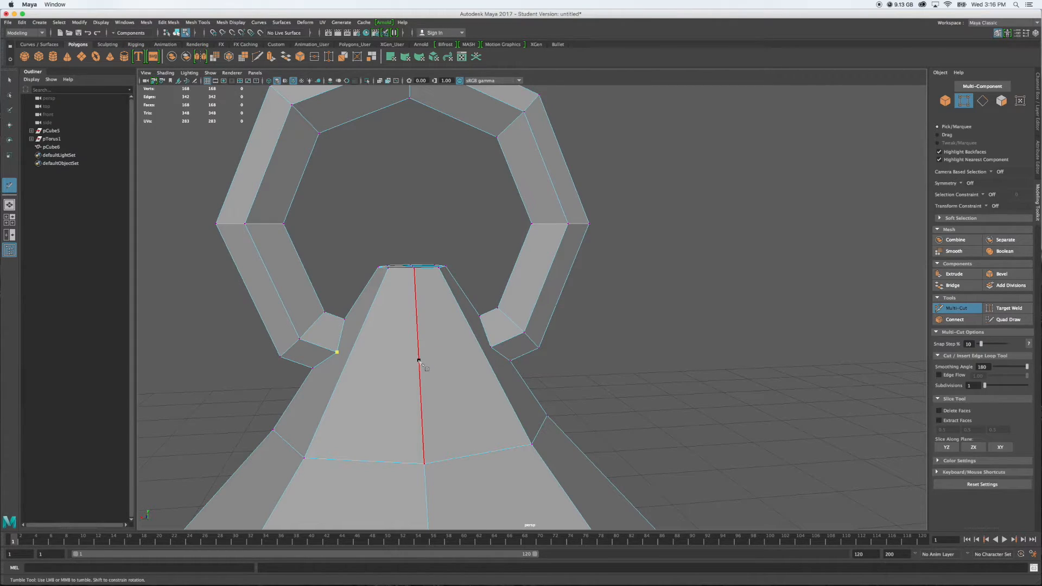
left_click(485, 354)
key("Return")
Multi-Cut a matching edge around the opposite side of the roof tip between the ring's two junctions
left_click_drag(628, 365, 488, 384, "alt")
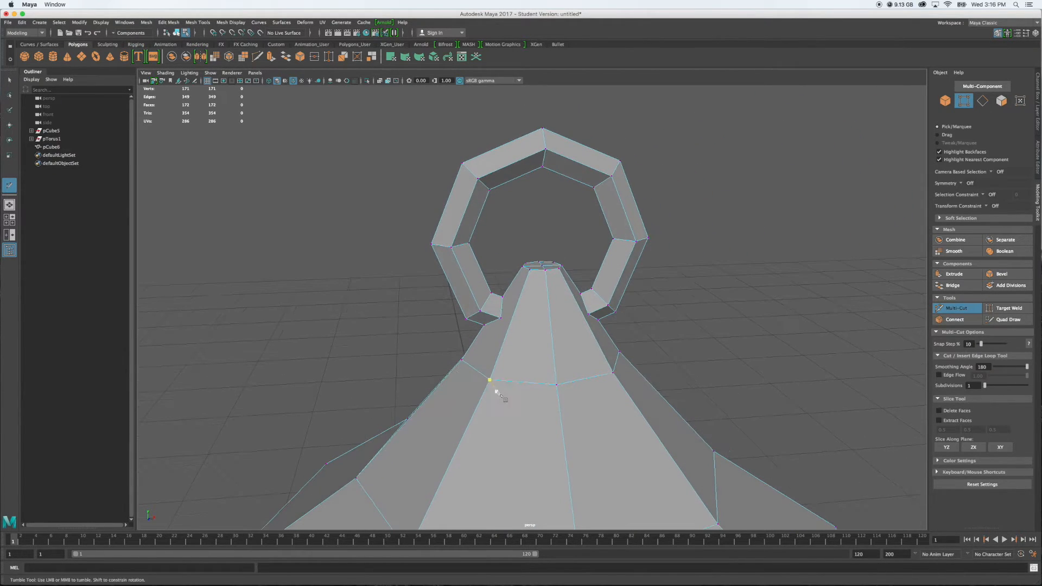
left_click(507, 324)
left_click_drag(732, 332, 654, 346, "alt")
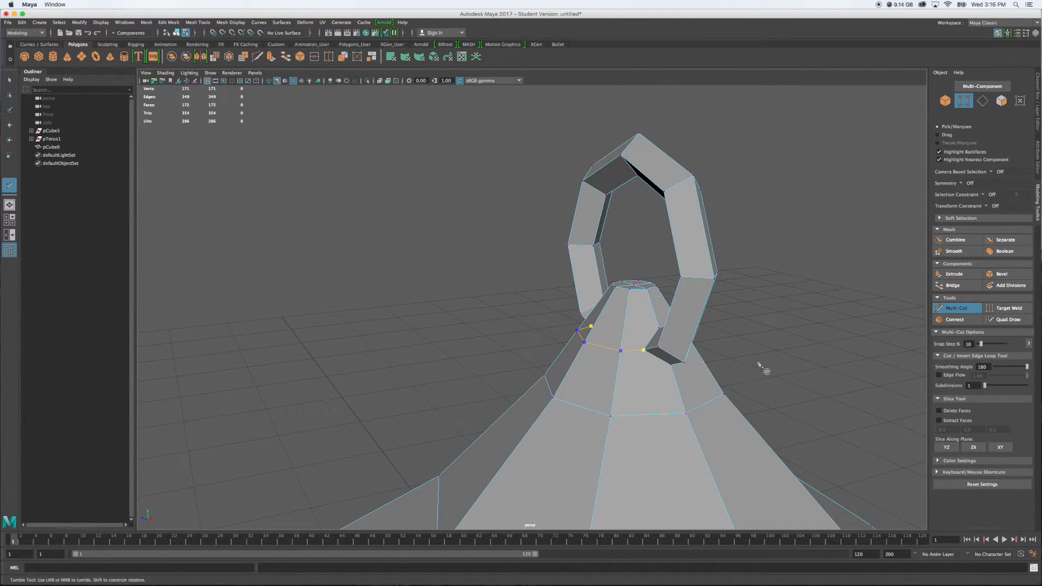
key("Return")
Examine the new cuts, the ring junctions and the flat cap at the roof tip
left_click_drag(756, 356, 637, 362, "alt")
scroll(441, 368, "up", 5)
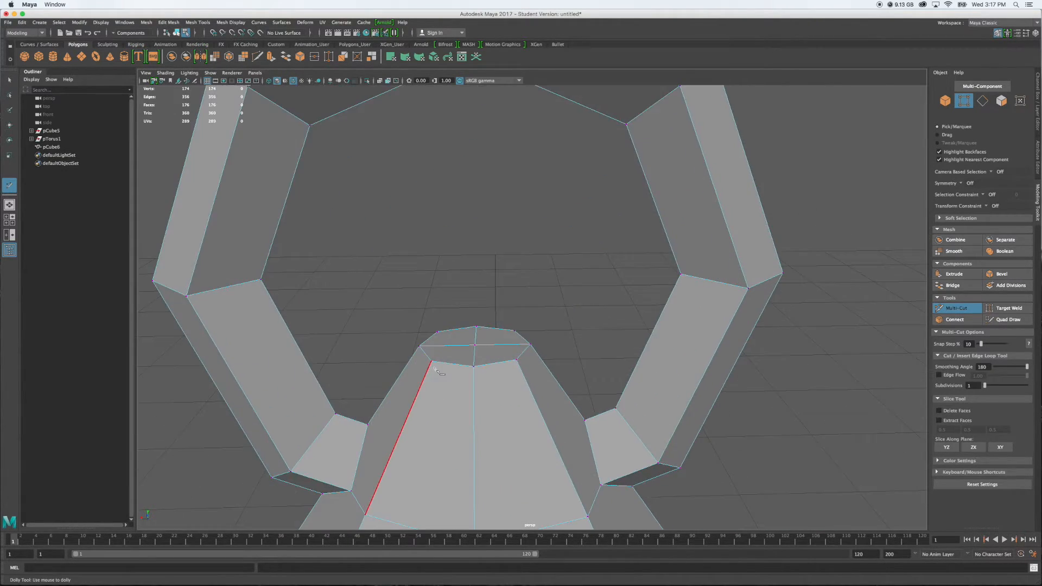
middle_click_drag(437, 369, 625, 314, "alt")
right_click_drag(626, 317, 662, 344, "alt")
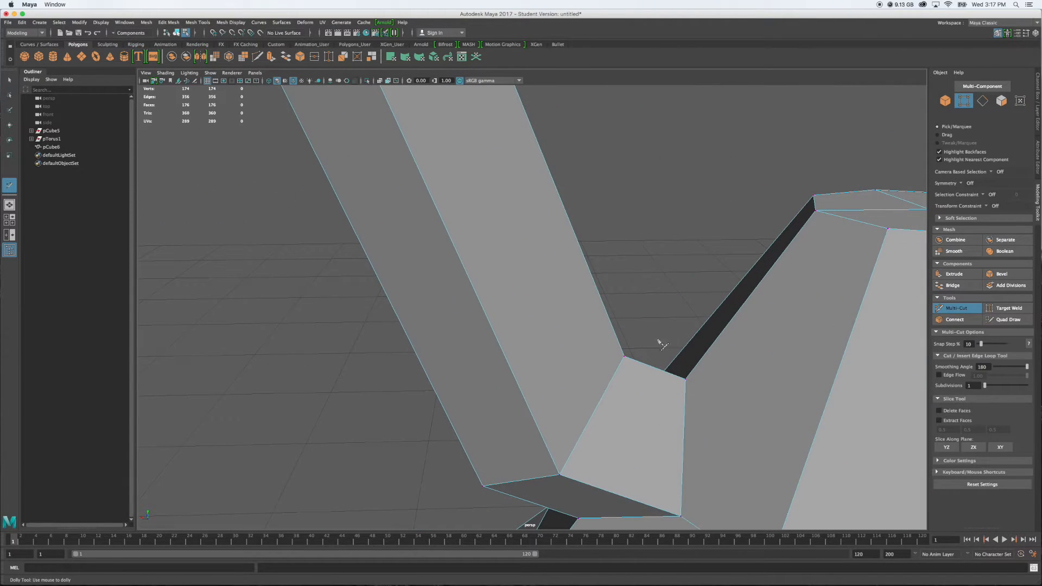
scroll(670, 349, "down", 5)
left_click_drag(792, 350, 776, 349, "alt")
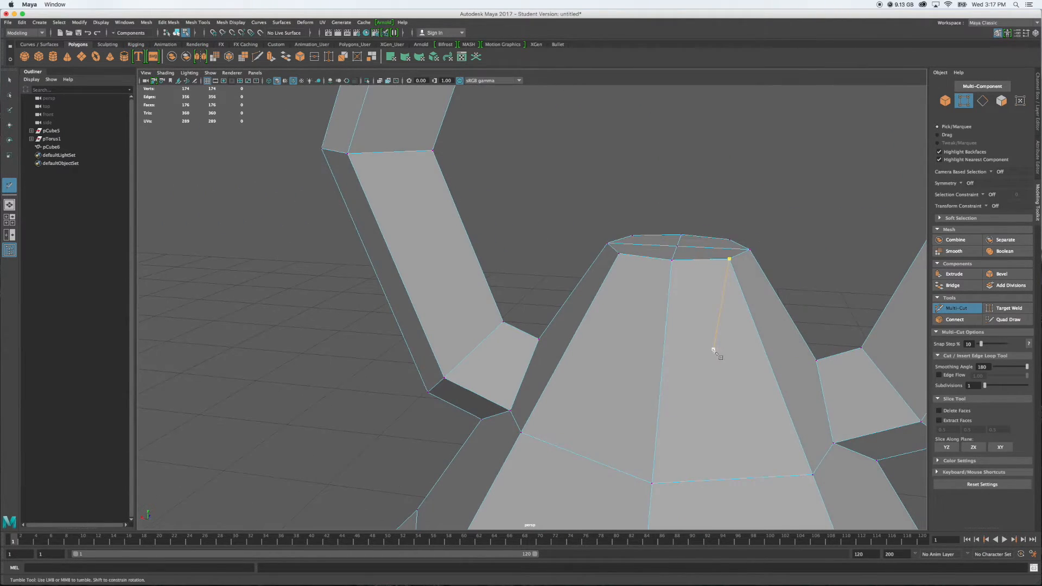
scroll(714, 352, "down", 3)
scroll(653, 350, "down", 5)
left_click_drag(637, 345, 643, 347, "alt")
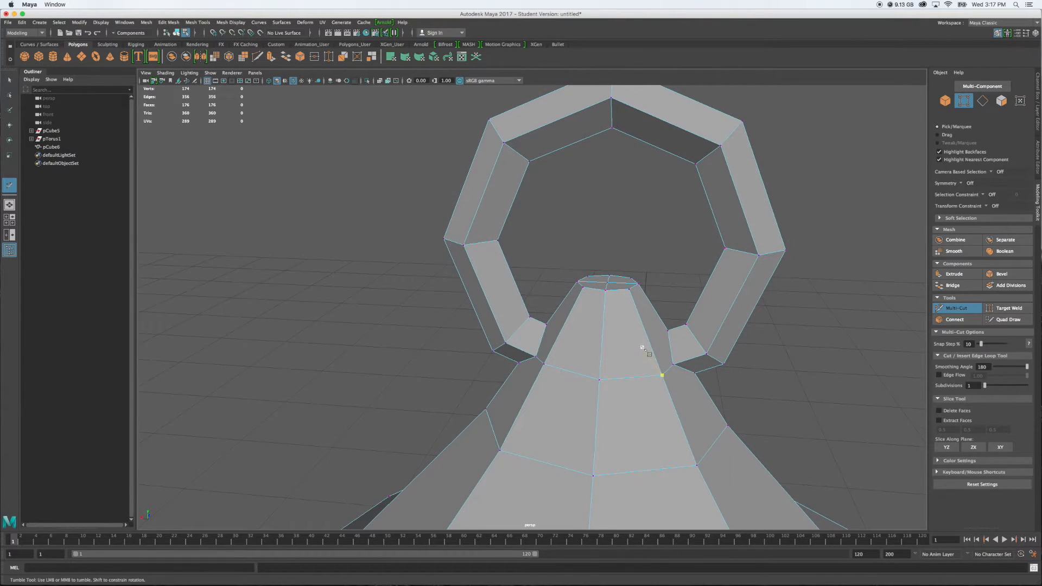
left_click_drag(605, 287, 618, 303, "alt")
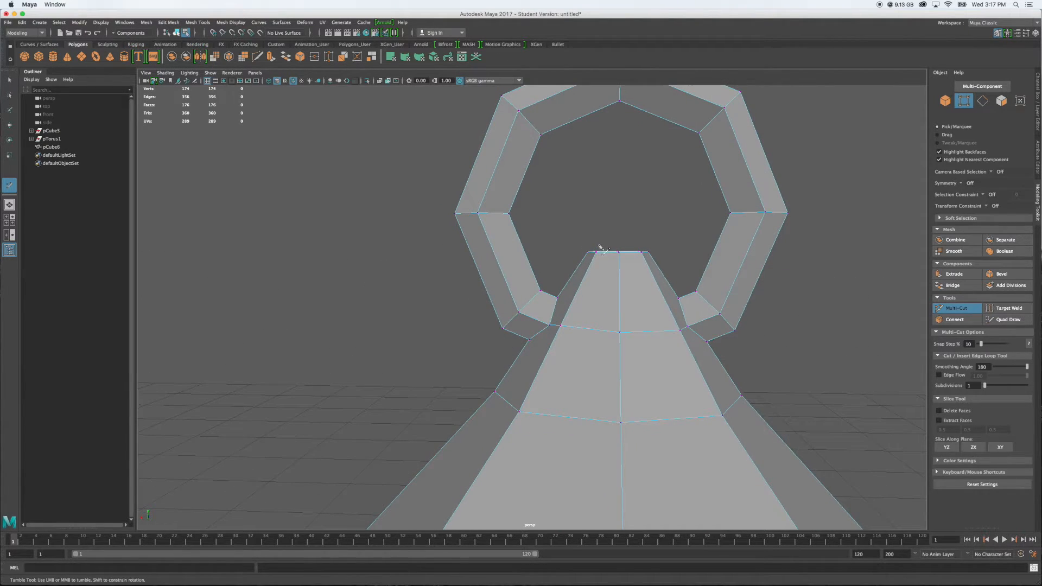
left_click_drag(633, 261, 611, 307, "alt")
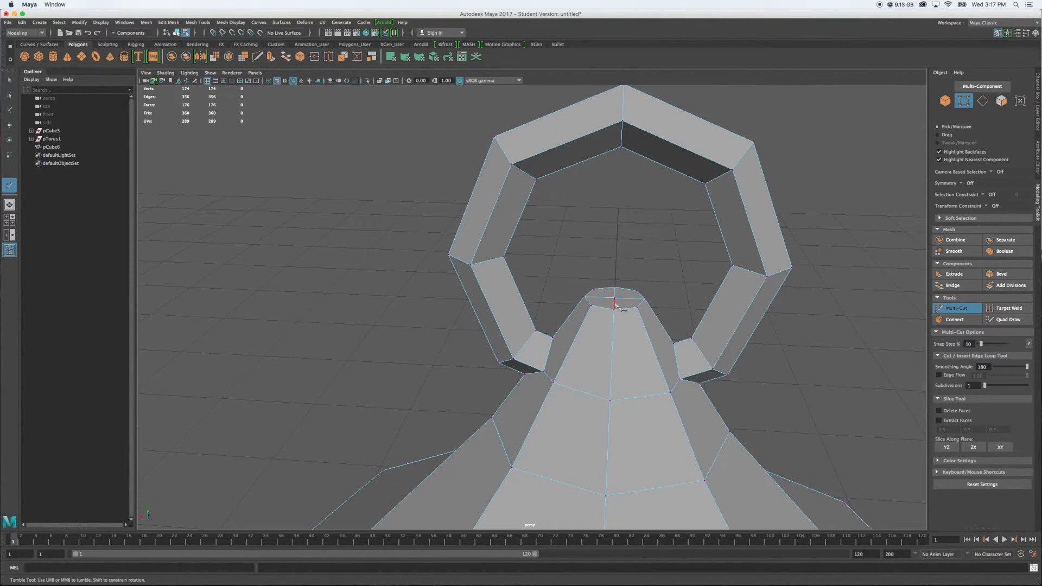
Raise the centre vertex of the roof tip's flat cap to about 2.94 in Y to form a shallow point
key("q")
left_click(614, 298)
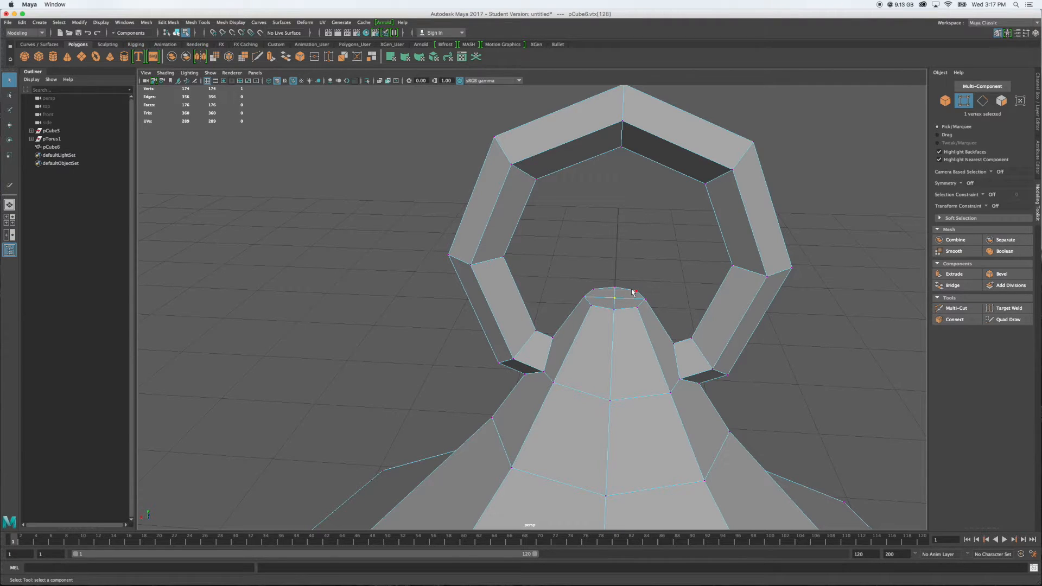
key("w")
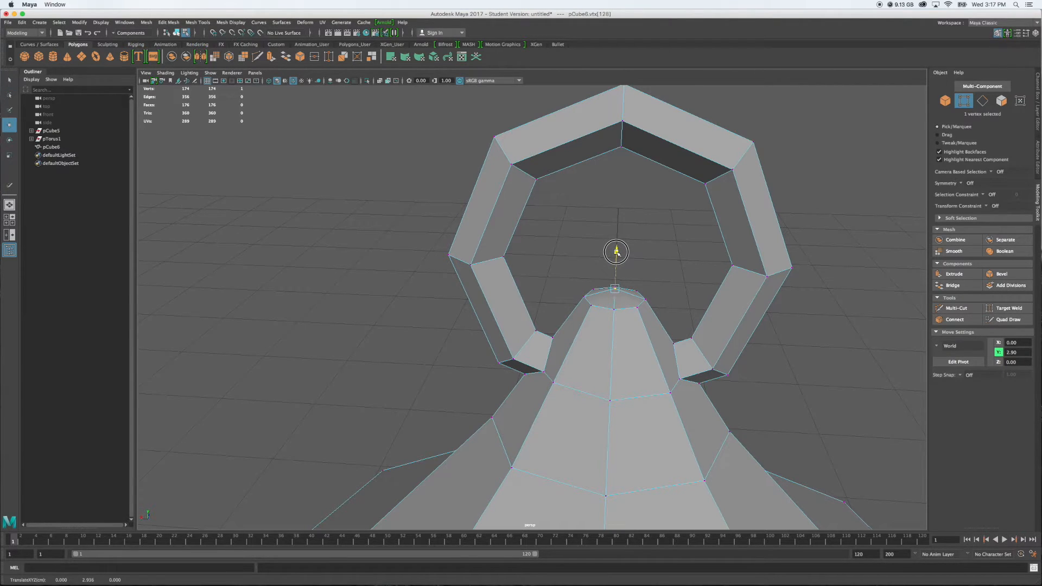
left_click(801, 402)
Check the pointed cap from several angles, then reselect its centre vertex and fine-tune its height in Y
left_click_drag(798, 400, 756, 381, "alt")
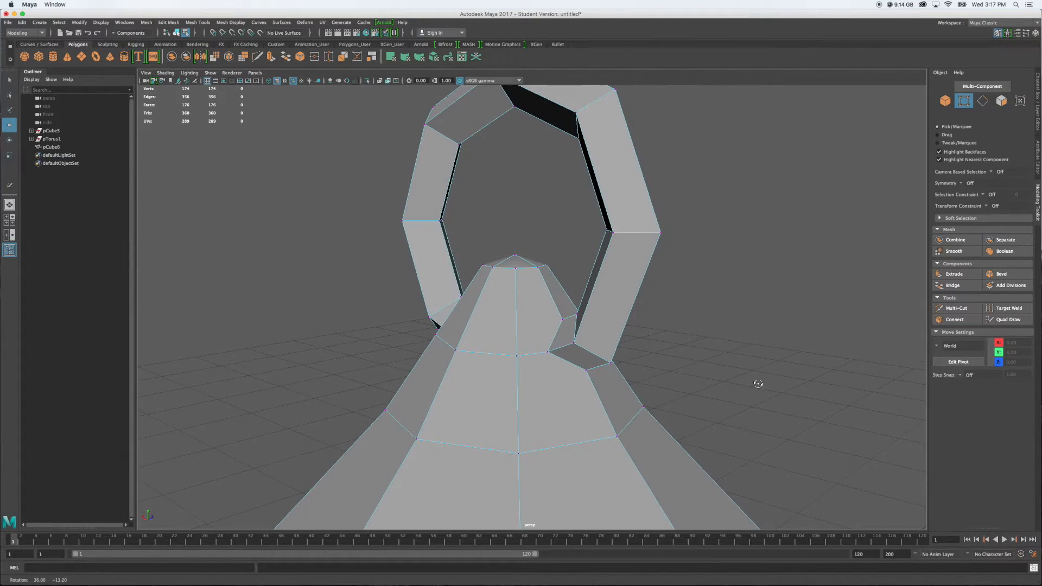
left_click_drag(732, 348, 801, 371, "alt")
scroll(767, 405, "up", 5)
middle_click_drag(774, 366, 668, 423, "alt")
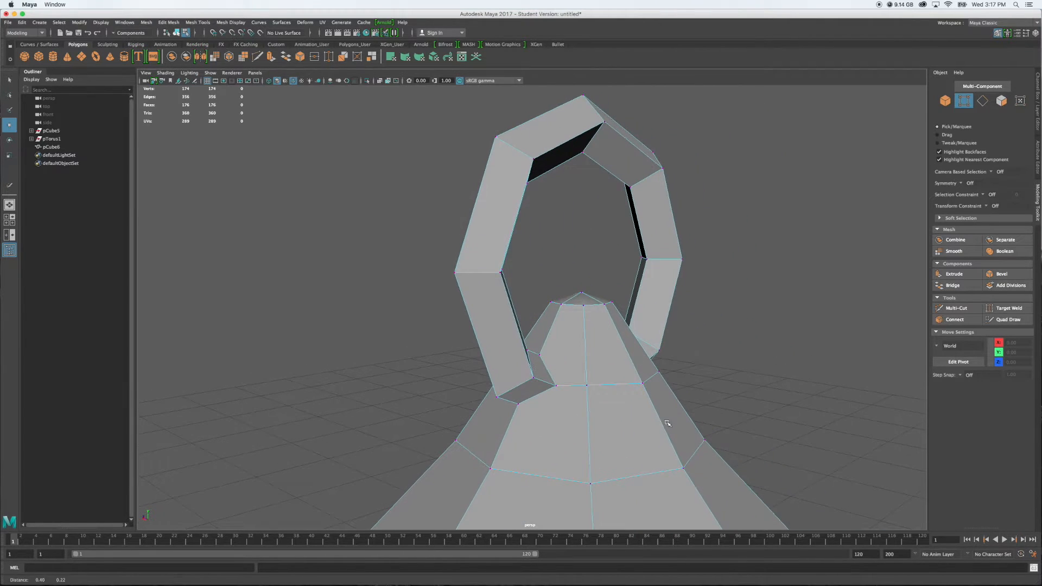
scroll(677, 381, "up", 5)
left_click_drag(694, 370, 586, 395, "alt")
left_click(571, 359)
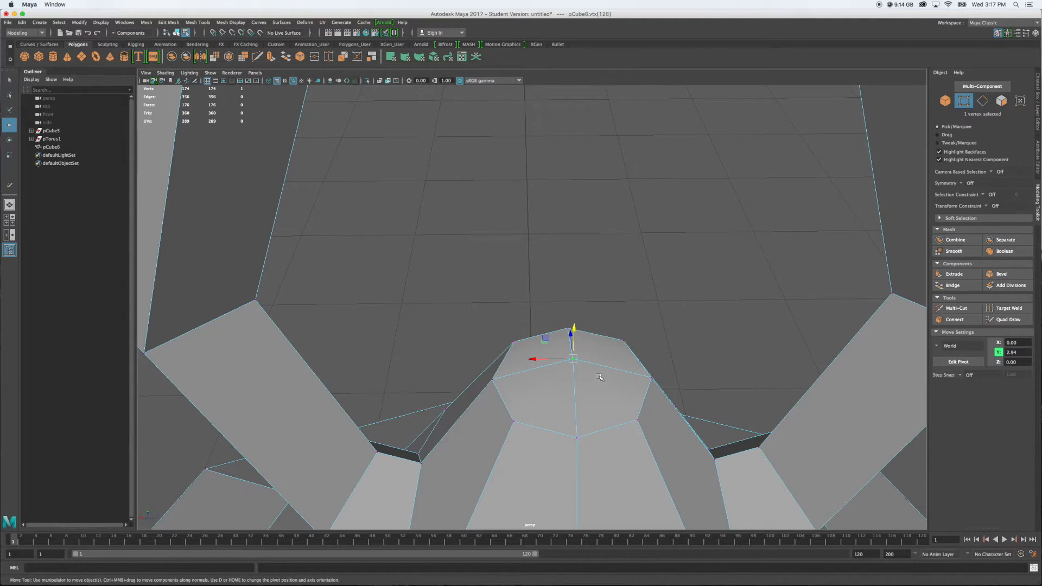
left_click_drag(574, 331, 574, 328)
mouse_move(592, 365)
left_mouse_down("alt")
mouse_move(621, 388)
mouse_move(621, 372)
mouse_move(561, 372)
mouse_move(631, 383)
mouse_move(597, 372)
mouse_move(598, 360)
mouse_move(590, 376)
left_mouse_up("alt")
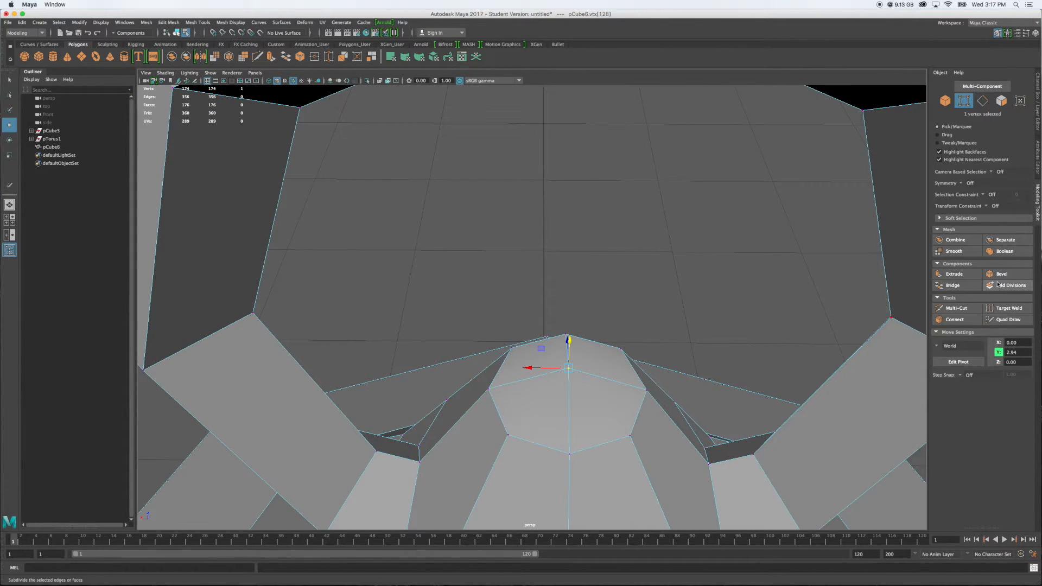
Multi-Cut two diagonals through the cap's centre vertex, connecting the opposite corners that have no edge to it
left_click(951, 310)
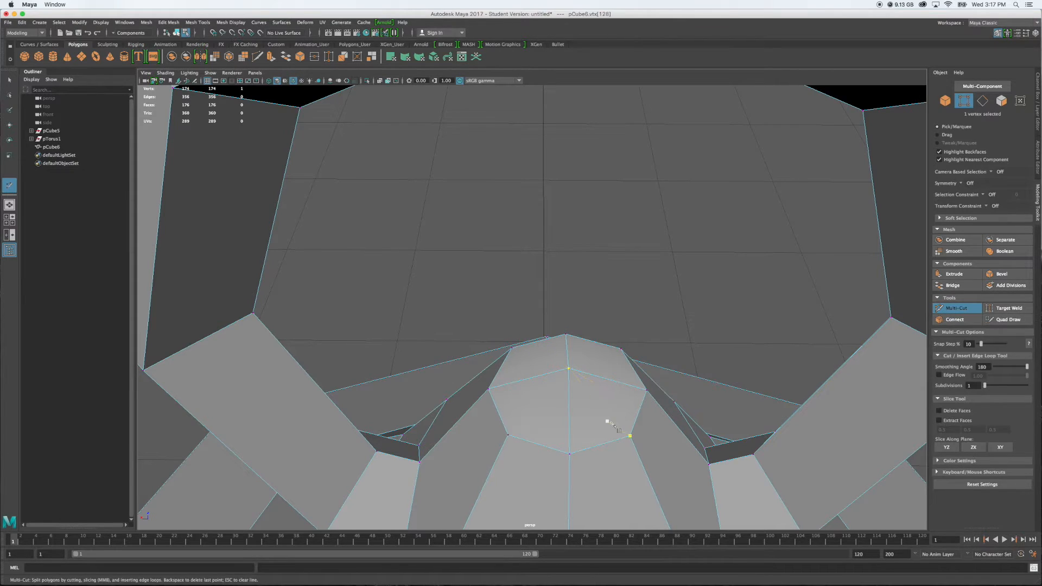
left_click(630, 435)
right_click(514, 349)
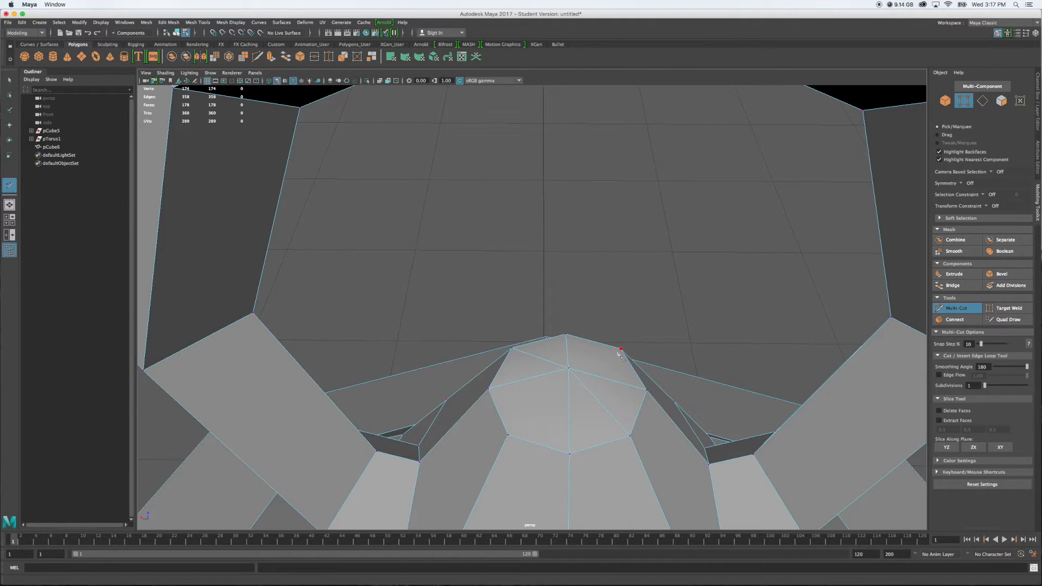
left_click(569, 369)
Inspect the whole lantern from the ring and roof down to the underside of the base
left_click_drag(697, 287, 698, 258, "alt")
left_click_drag(592, 294, 724, 338, "alt")
scroll(726, 339, "down", 10)
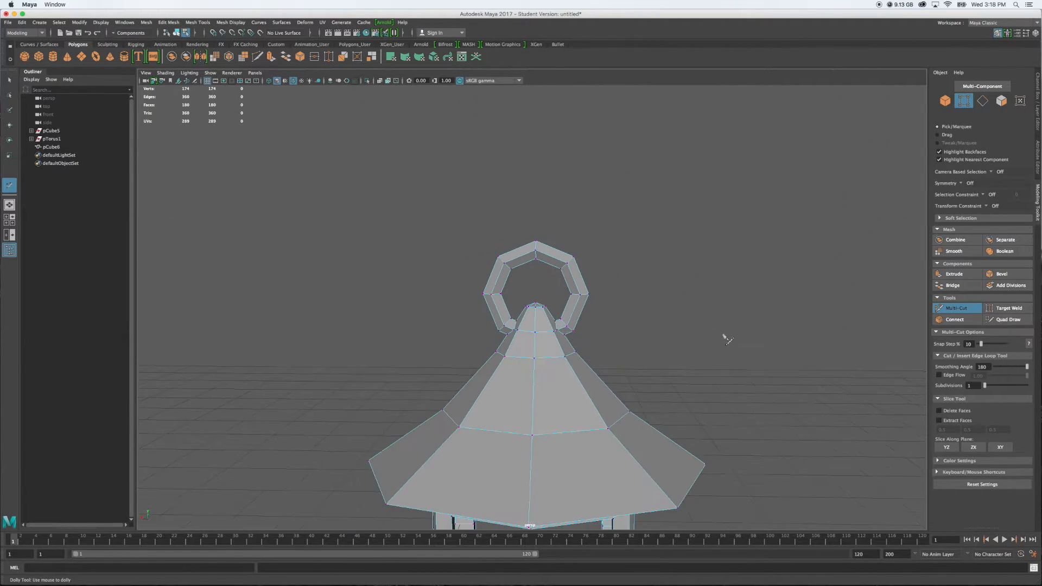
middle_click_drag(709, 354, 680, 194, "alt")
left_click_drag(703, 263, 624, 434, "alt")
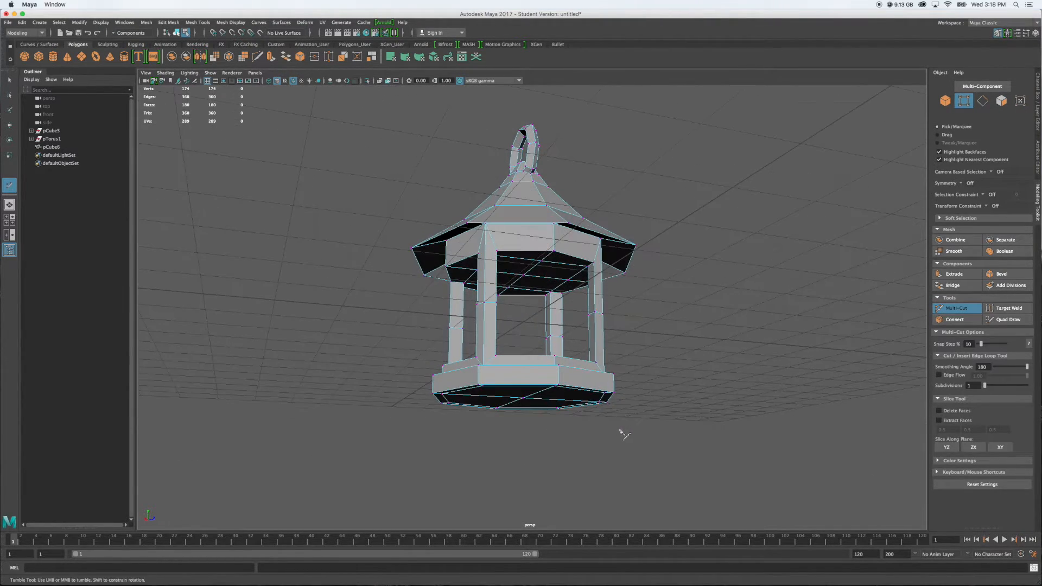
Extrude the four faces on the base's underside upward in Y to about -1.18 to hollow out a recess
left_click_drag(648, 386, 663, 380, "alt")
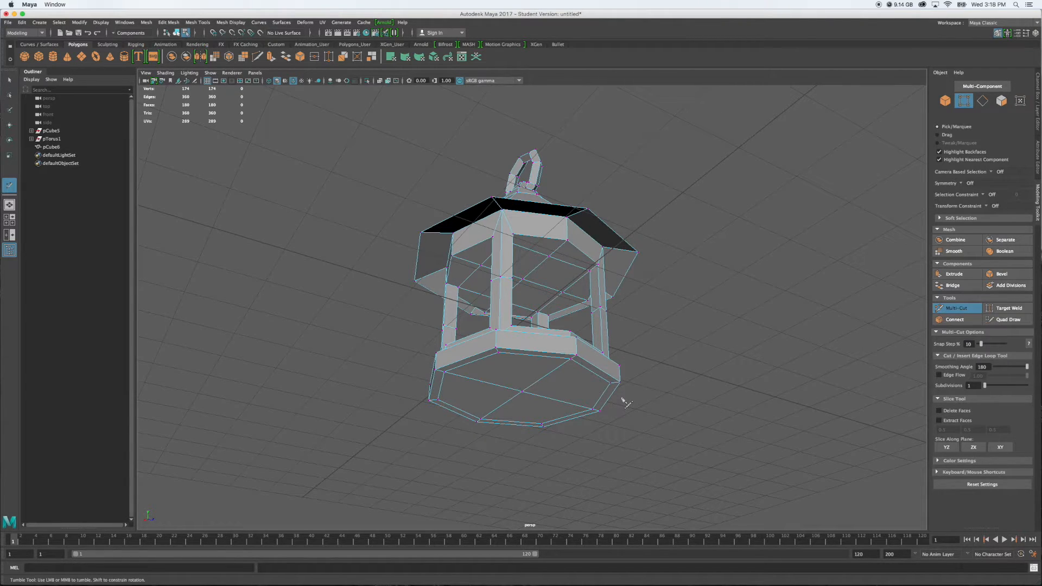
key("q")
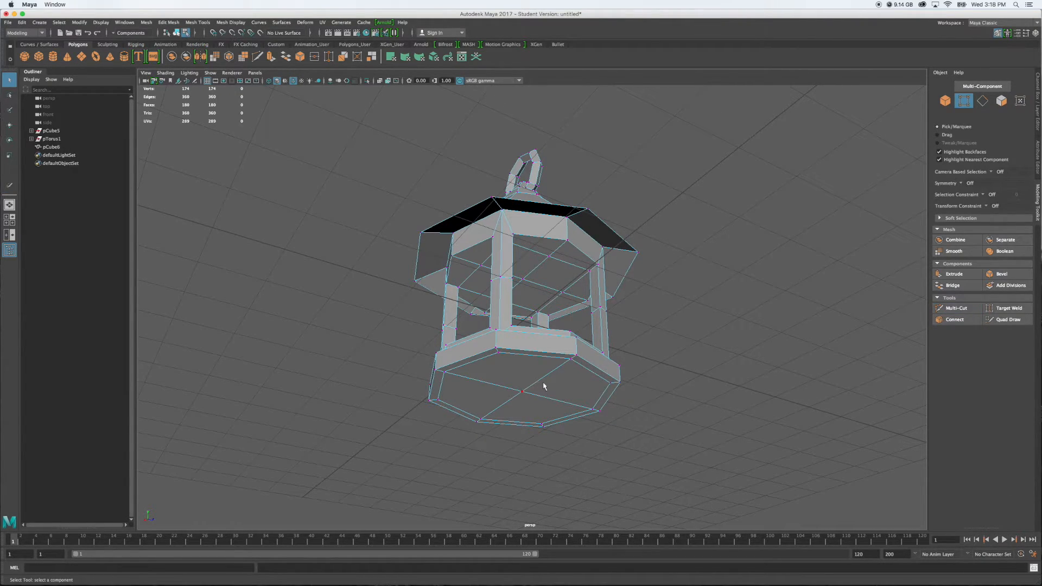
right_click_drag(543, 384, 545, 360)
left_click(528, 373)
left_click(479, 396, "shift")
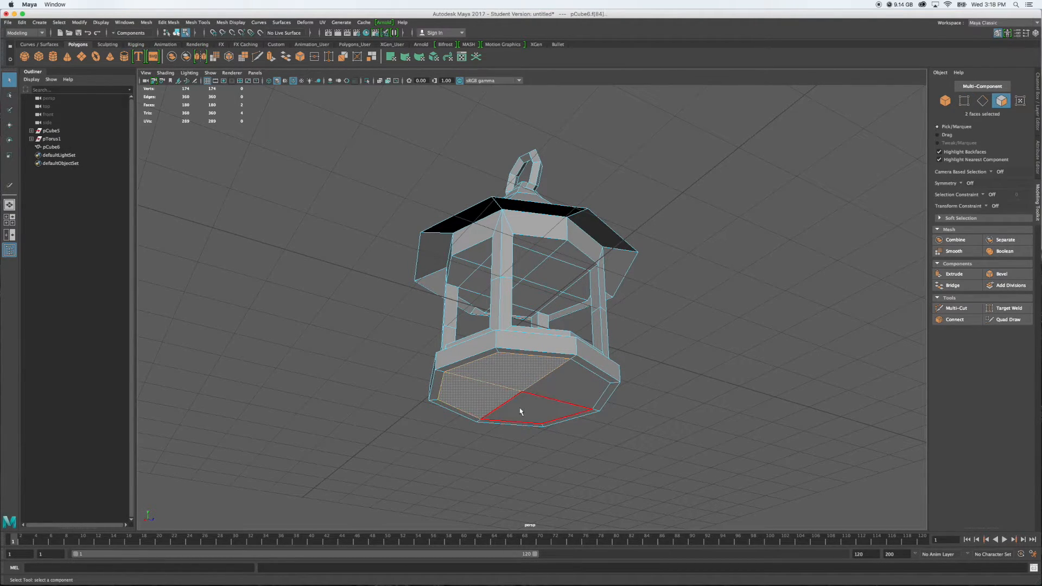
left_click(523, 416, "shift")
left_click(569, 384, "shift")
left_click_drag(718, 398, 691, 402, "alt")
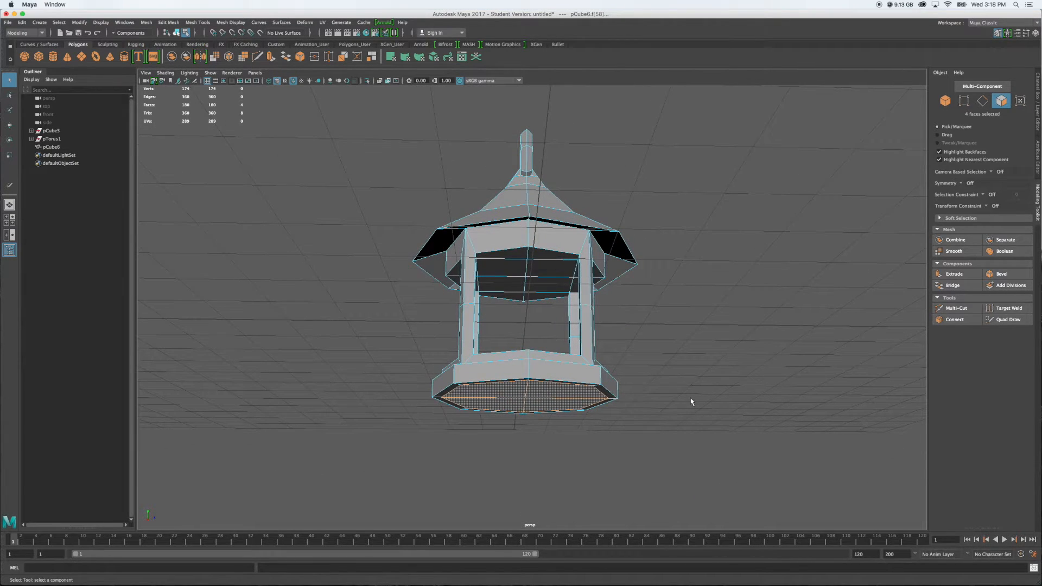
left_click(953, 274)
key("w")
left_click_drag(525, 359, 524, 354)
Scale the recessed underside faces inward evenly in X and Z to about 0.9 to taper the recess walls
key("r")
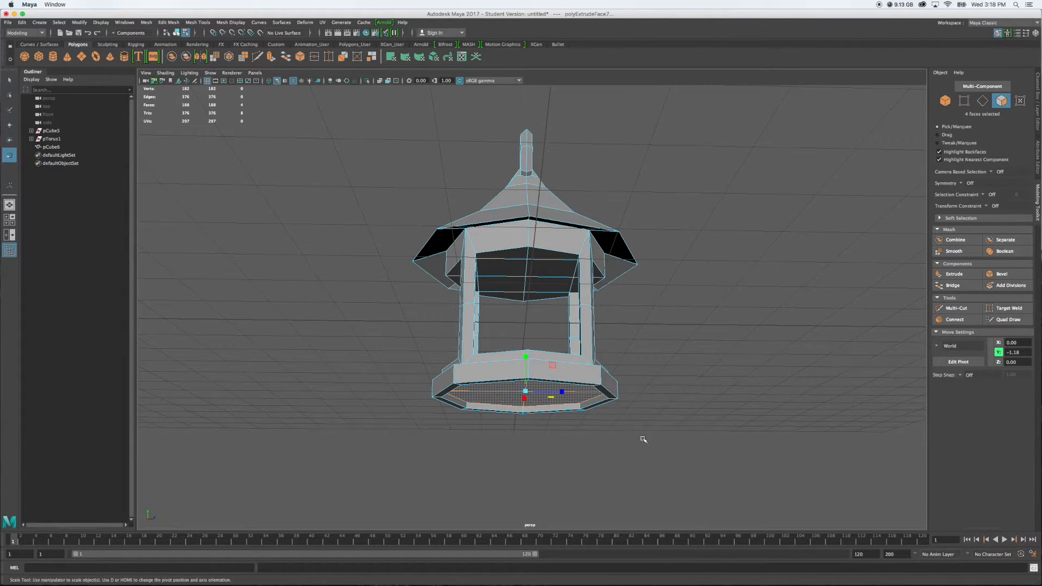
left_click_drag(669, 439, 606, 422, "alt")
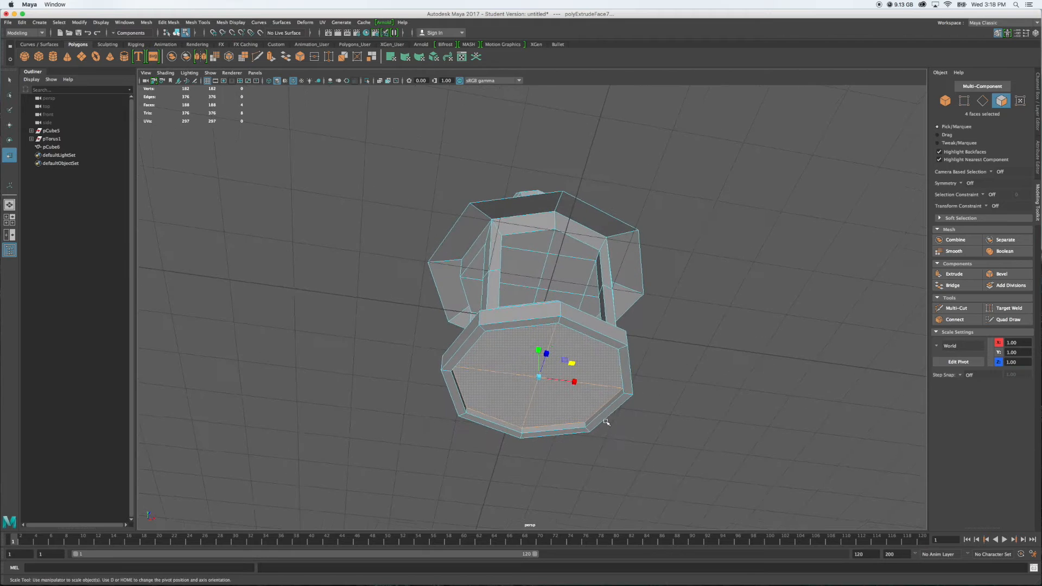
left_click_drag(573, 364, 572, 363)
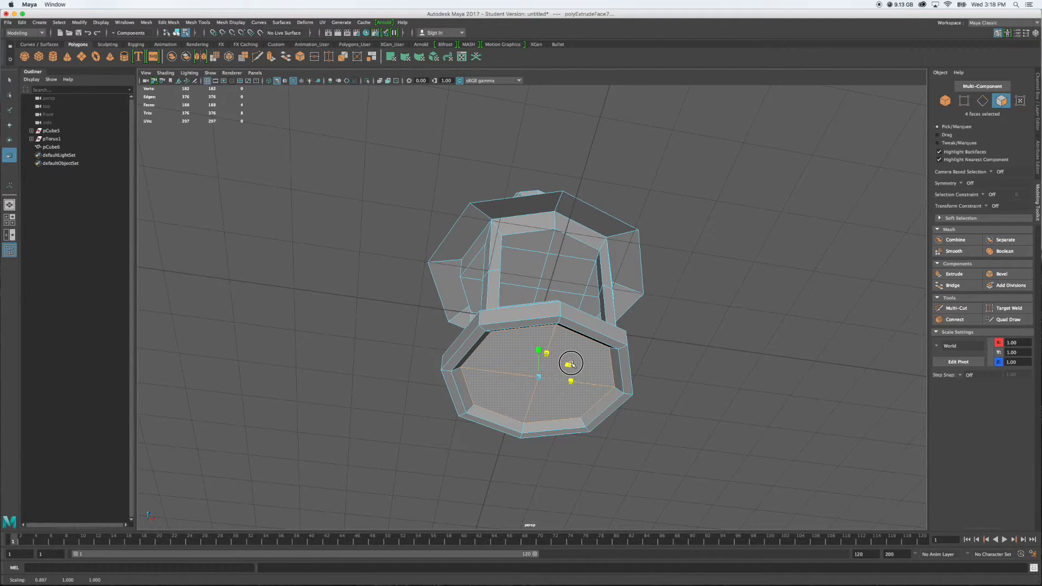
left_click_drag(756, 369, 682, 384, "alt")
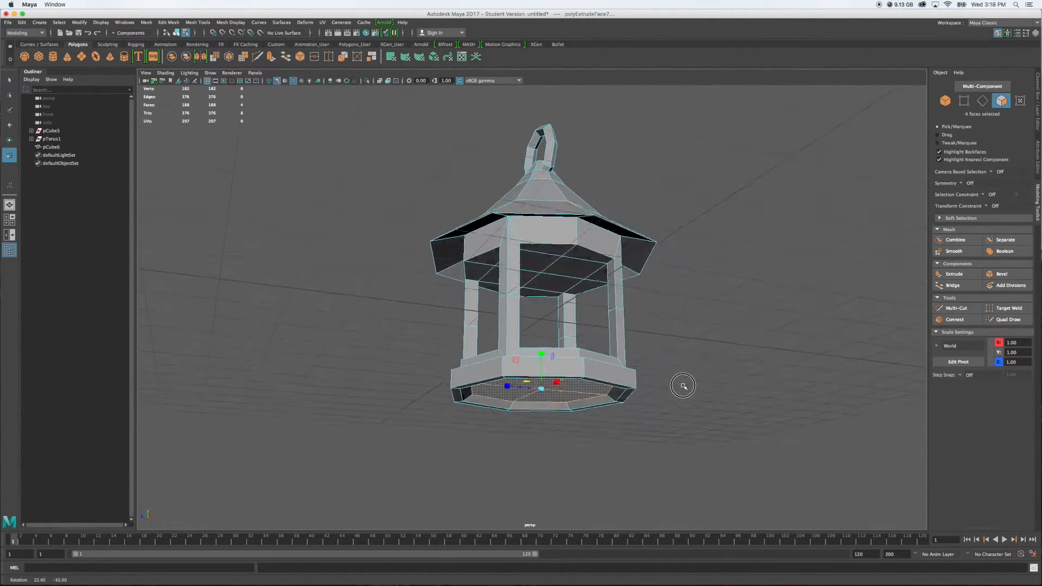
scroll(773, 342, "up", 5)
left_click_drag(773, 342, 739, 381, "alt")
left_click(750, 375)
scroll(750, 379, "down", 3)
left_click_drag(619, 407, 592, 387, "alt")
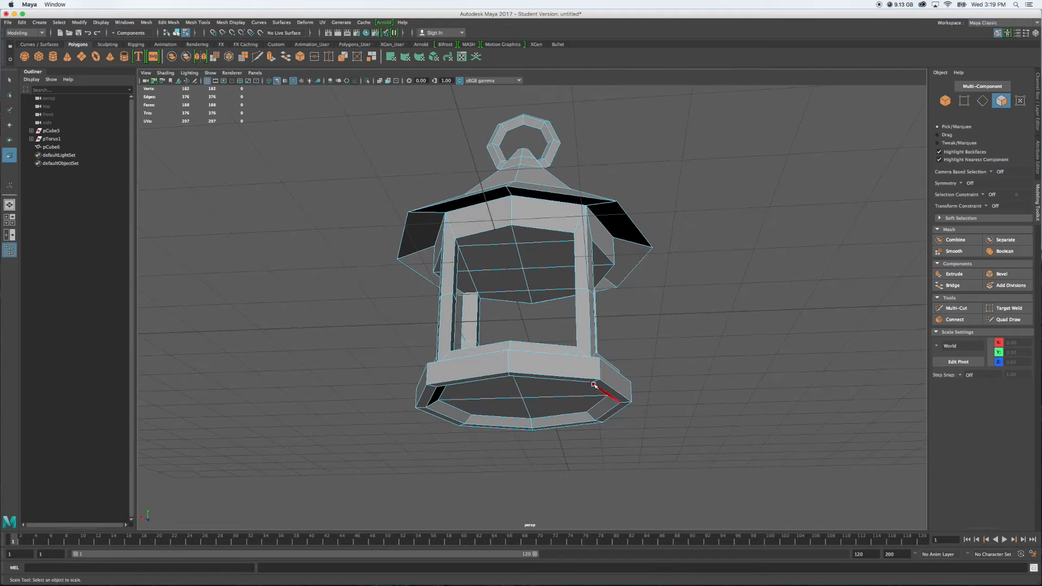
Select the four short rim edges at alternate corners of the base's underside and lower them slightly in Y to form pointed feet
right_click(593, 385)
right_click_drag(593, 385, 593, 321)
mouse_move(727, 373)
left_mouse_down("alt")
mouse_move(719, 378)
mouse_move(727, 365)
left_mouse_up("alt")
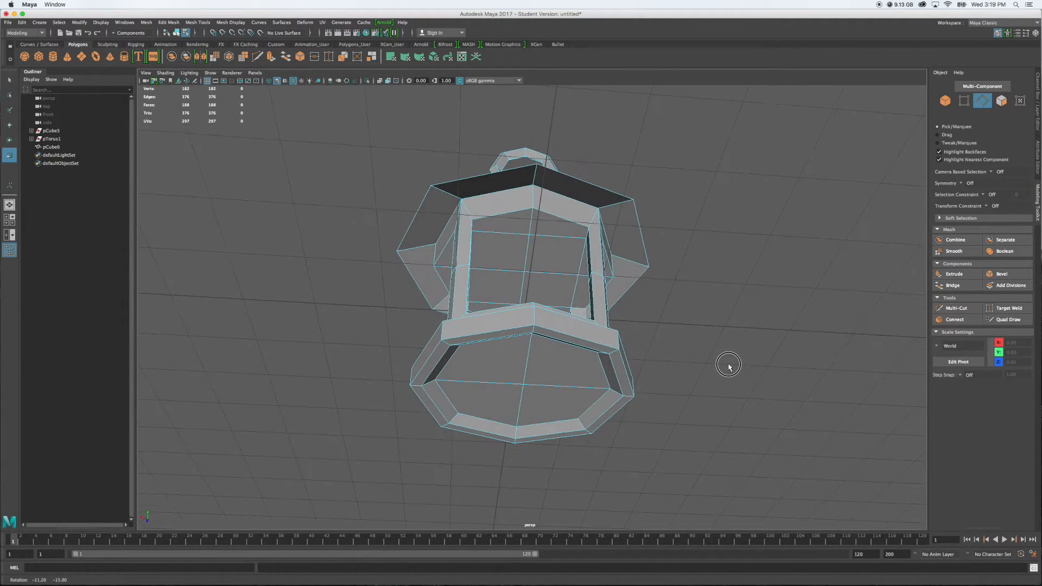
left_click(535, 330)
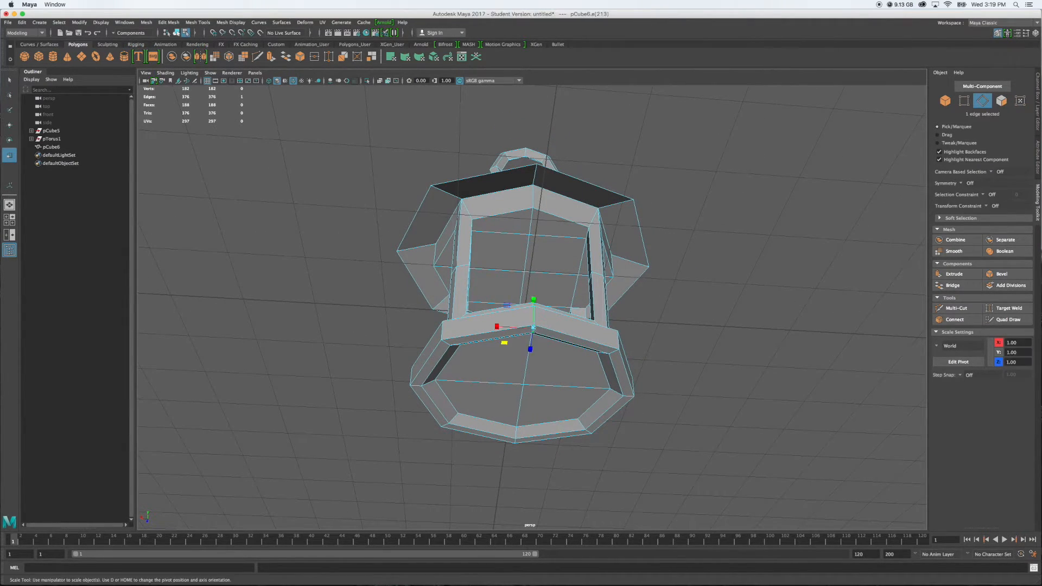
left_click(516, 442)
left_click(418, 386)
left_click(627, 396)
left_click(534, 329, "shift")
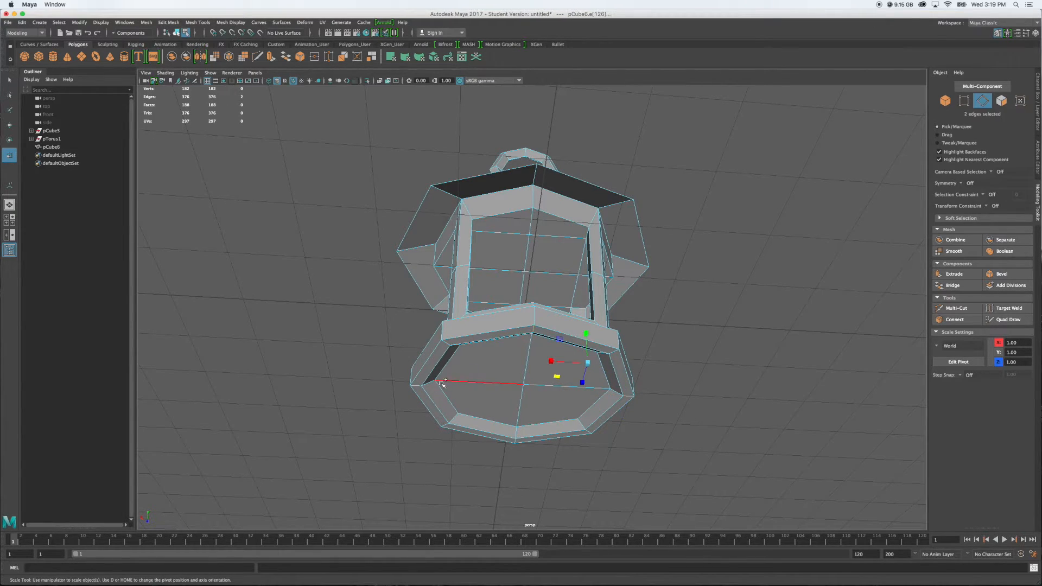
left_click(422, 388, "shift")
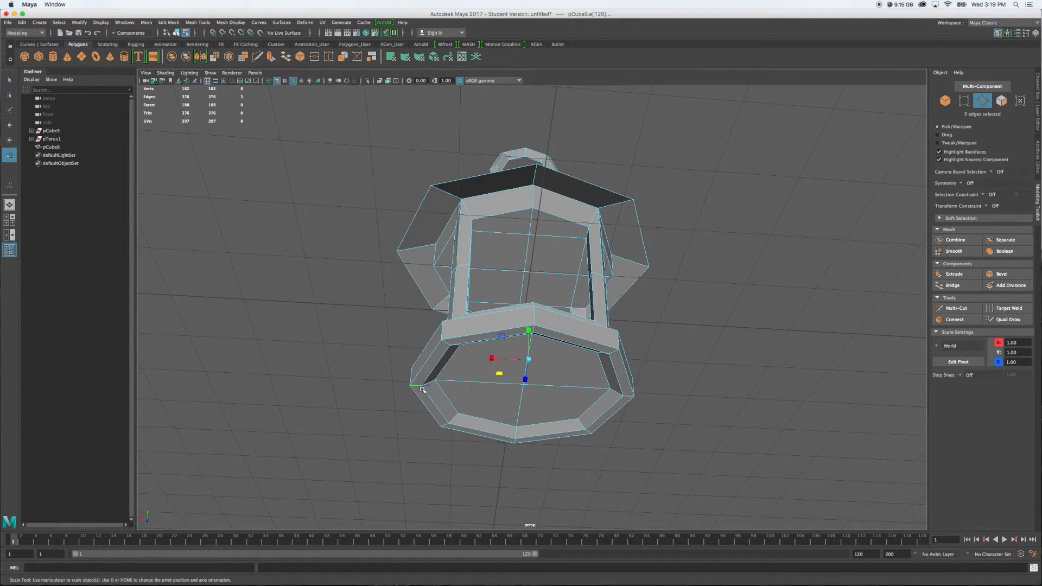
left_click(515, 441, "shift")
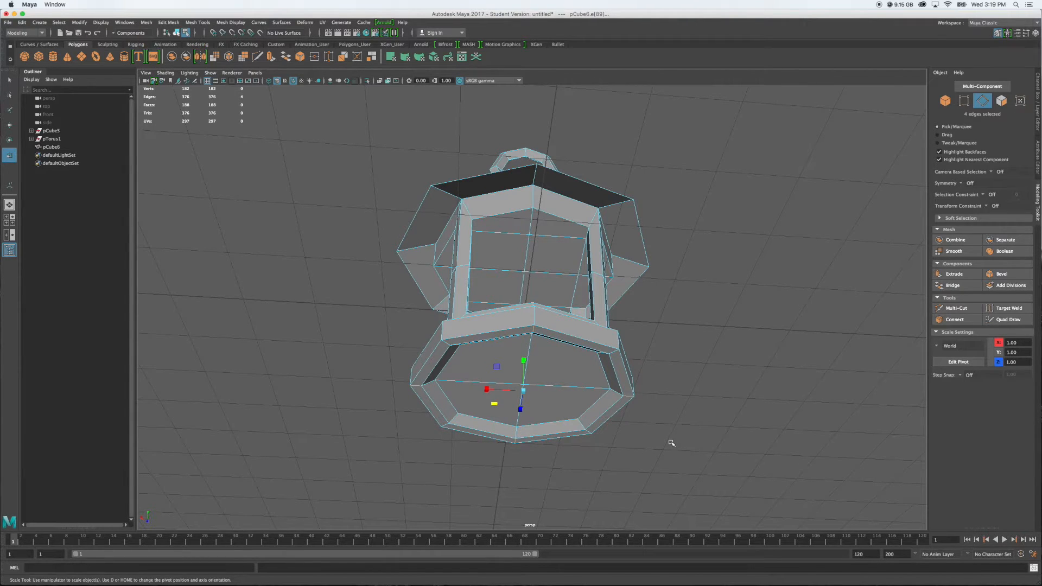
key("w")
left_click_drag(672, 441, 716, 430, "alt")
left_click_drag(531, 370, 529, 380)
left_click_drag(675, 379, 654, 388, "alt")
left_click(717, 389)
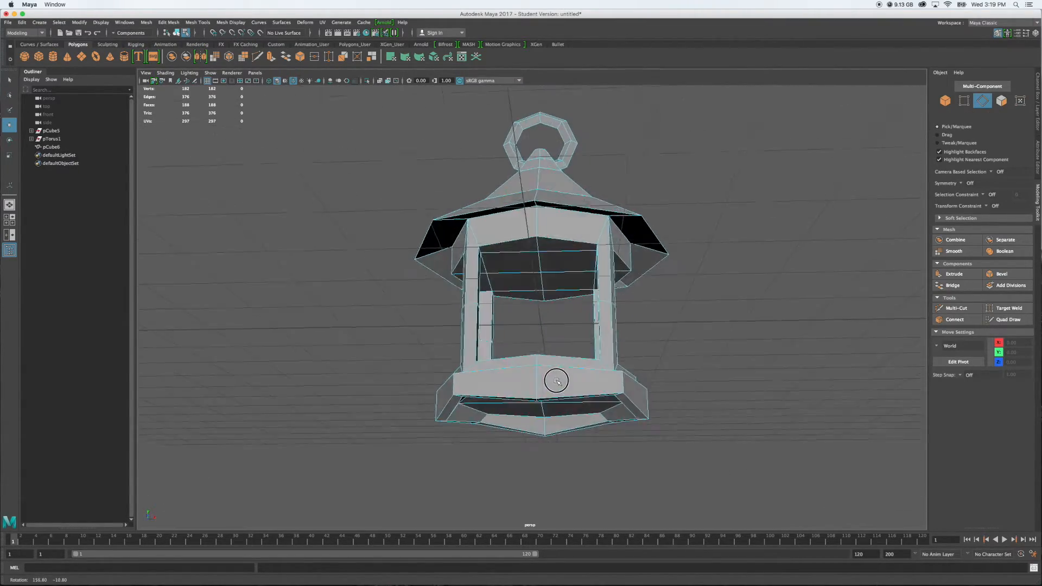
Inspect the whole lantern from low and high angles, checking the base's feet against the roof and frame
left_click_drag(579, 394, 744, 391, "alt")
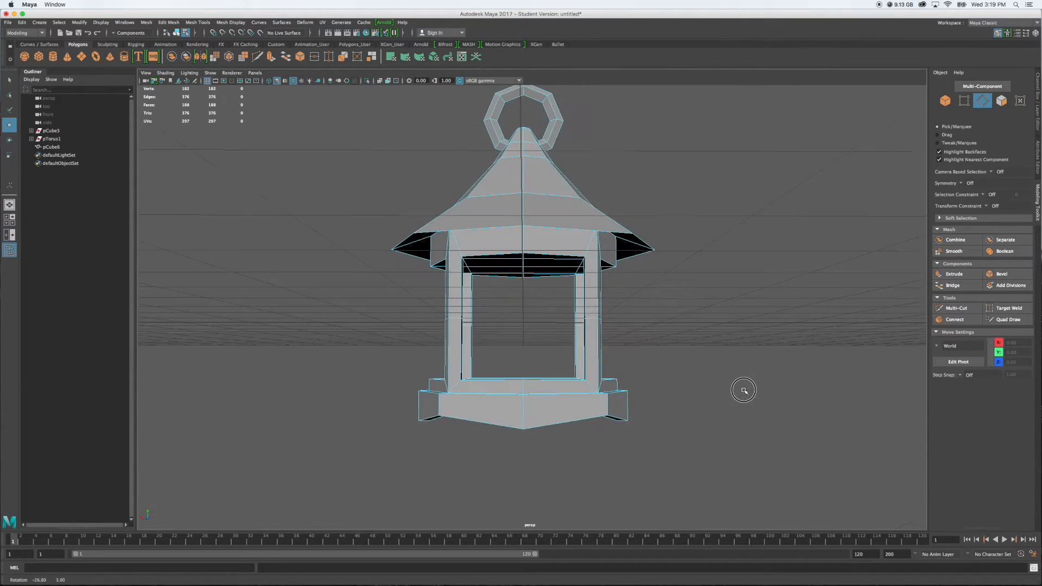
left_click_drag(685, 416, 609, 433, "alt")
left_click_drag(730, 421, 653, 420, "alt")
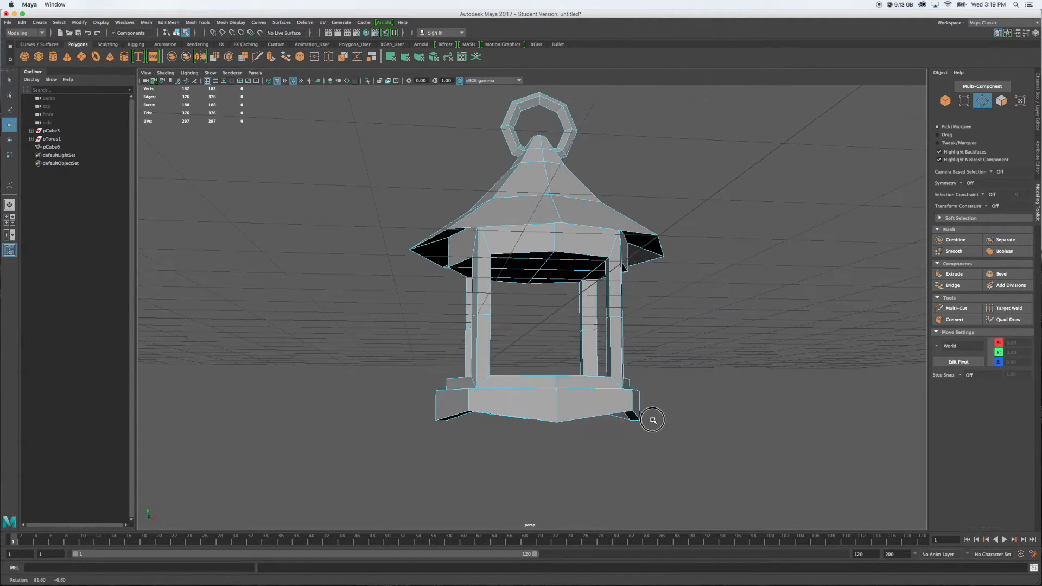
left_click_drag(725, 435, 672, 365, "alt")
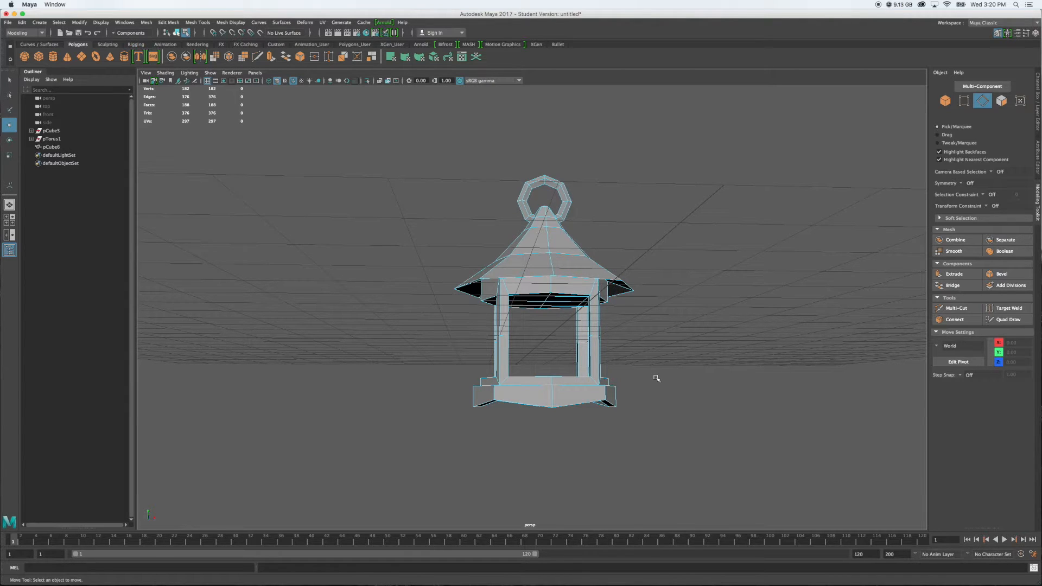
left_click_drag(653, 379, 632, 395, "alt")
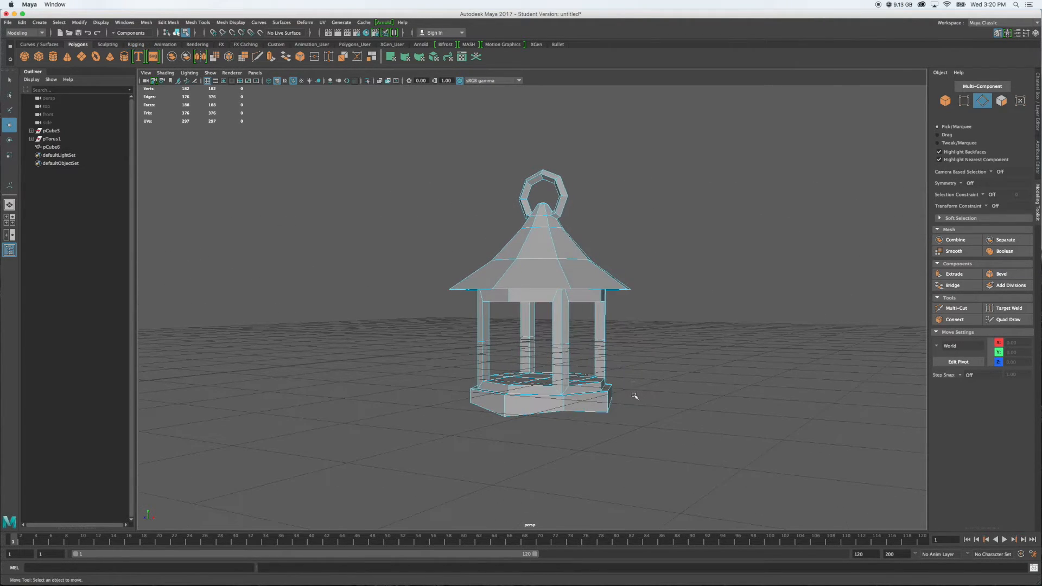
scroll(521, 347, "up", 5)
scroll(760, 372, "down", 5)
left_click_drag(760, 373, 791, 364, "alt")
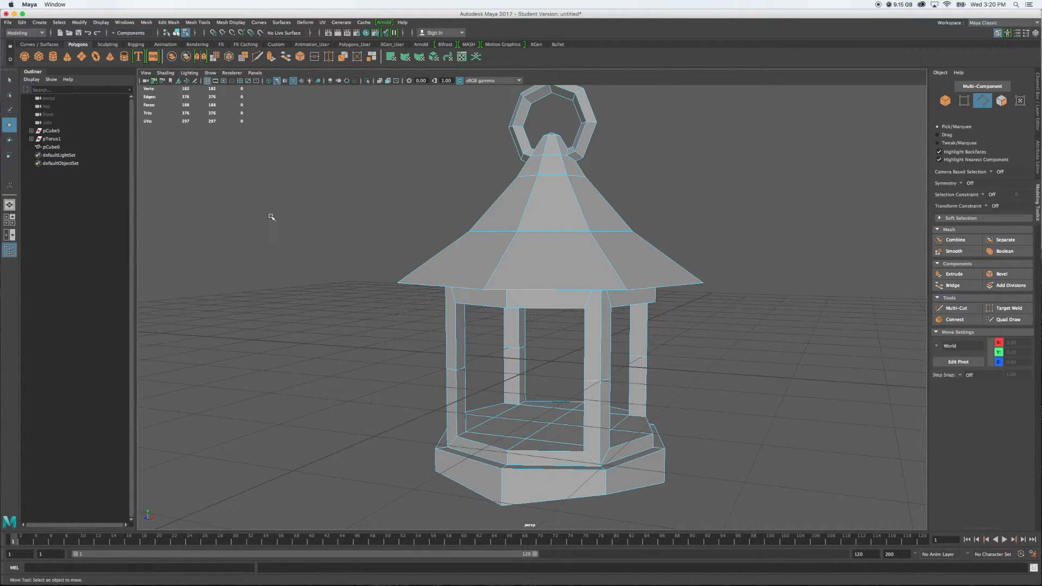
left_click_drag(367, 344, 365, 333, "alt")
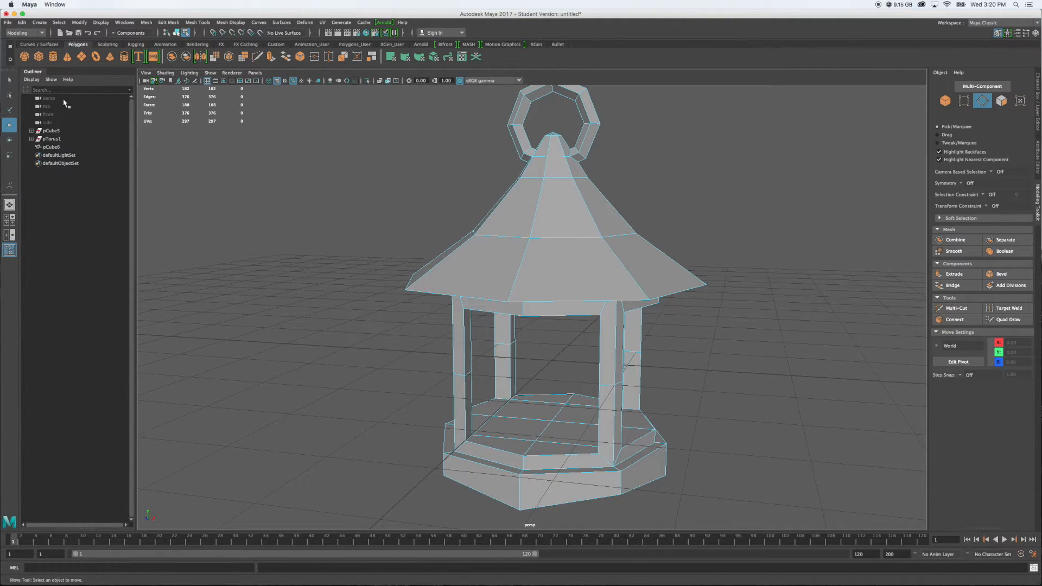
Create a polygon cylinder with radius 0.2 and height 0.5, and lower it about 0.6 in Y onto the lantern's floor
left_click(53, 57)
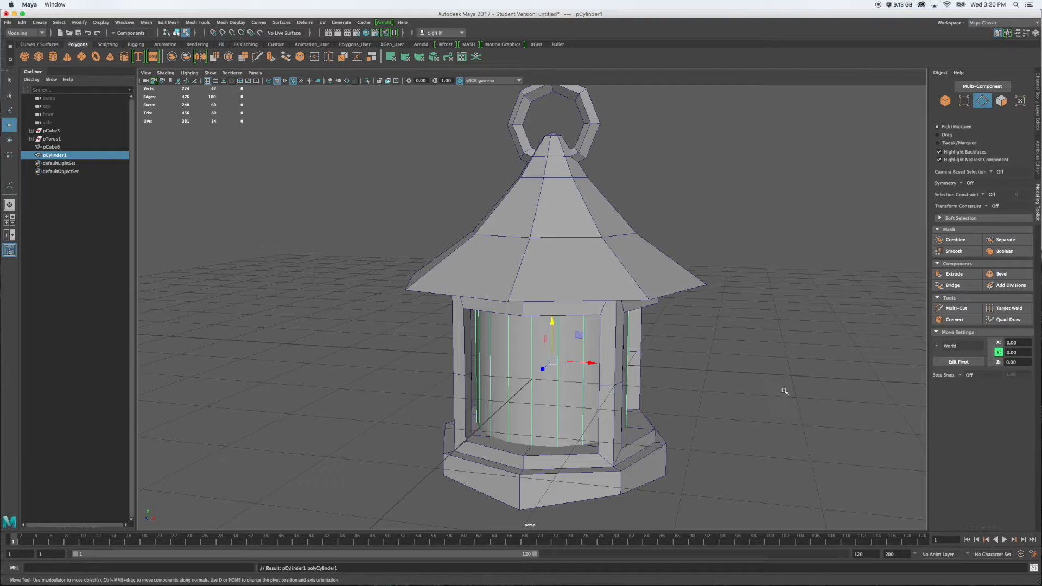
left_click(1038, 168)
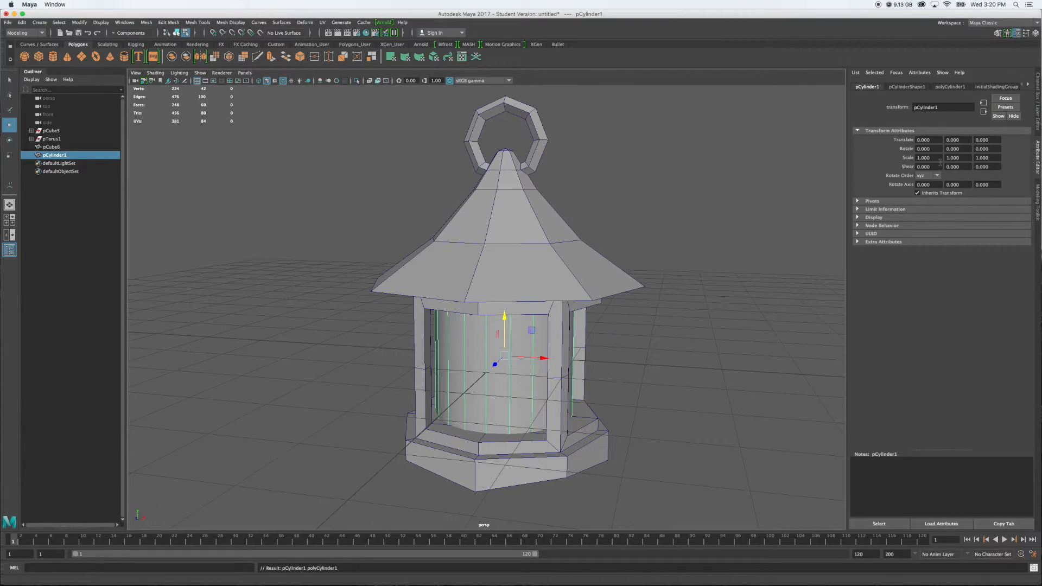
left_click(950, 87)
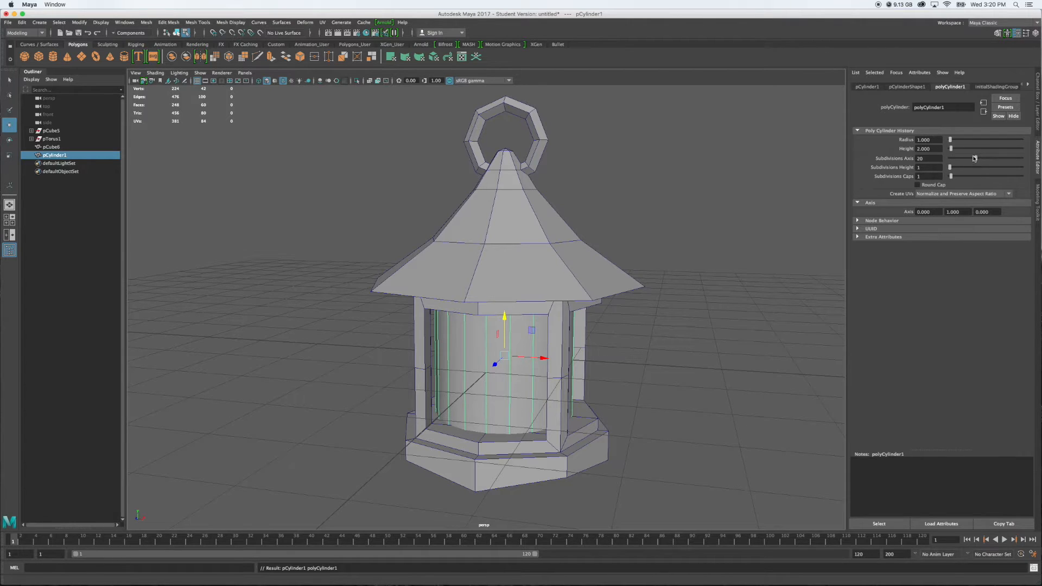
left_click_drag(935, 140, 901, 140)
key("Return")
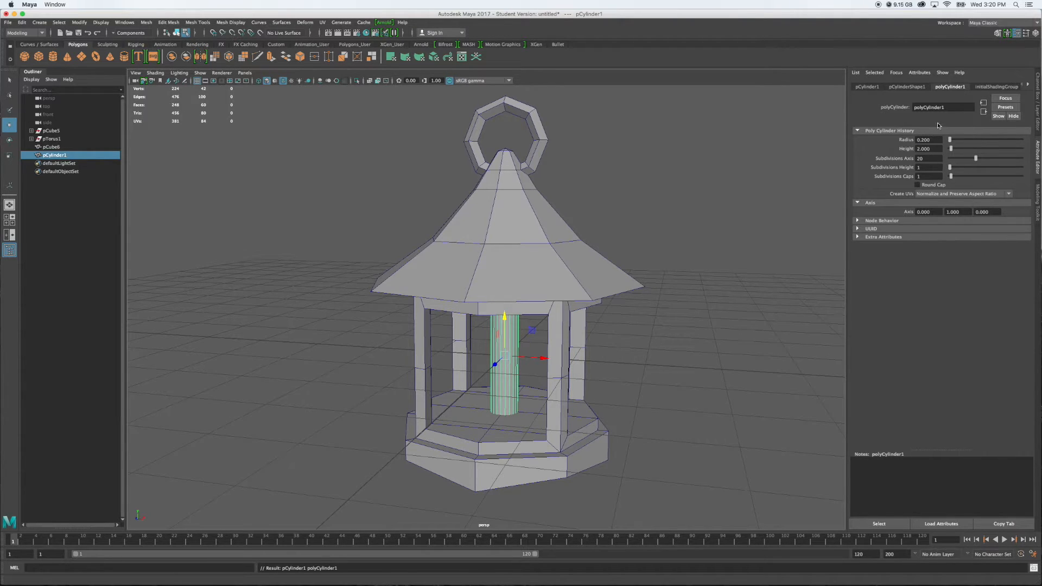
left_click_drag(939, 148, 895, 154)
key("Return")
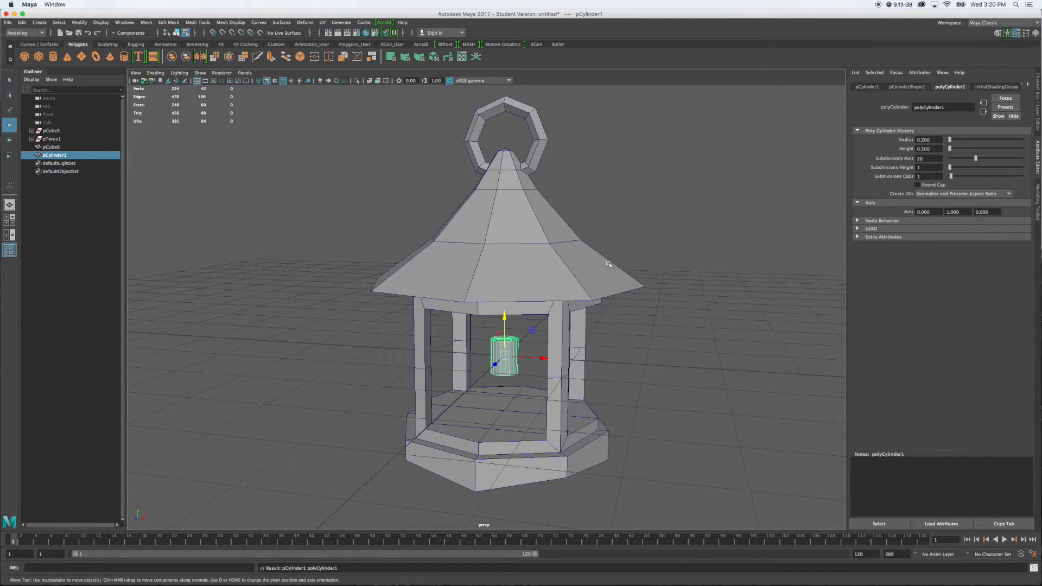
left_click_drag(508, 321, 510, 359)
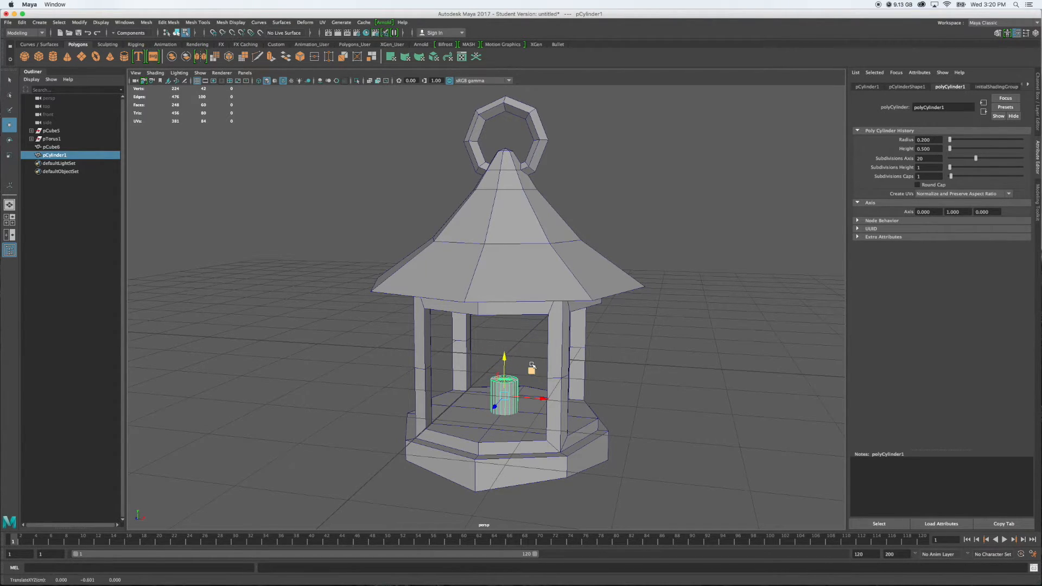
Frame the cylinder's top and set its cap subdivisions to 2
key("f")
mouse_move(563, 392)
left_mouse_down("alt")
mouse_move(600, 356)
mouse_move(596, 379)
mouse_move(548, 391)
left_mouse_up("alt")
middle_click_drag(594, 290, 559, 362, "alt")
left_click_drag(497, 339, 513, 321, "alt")
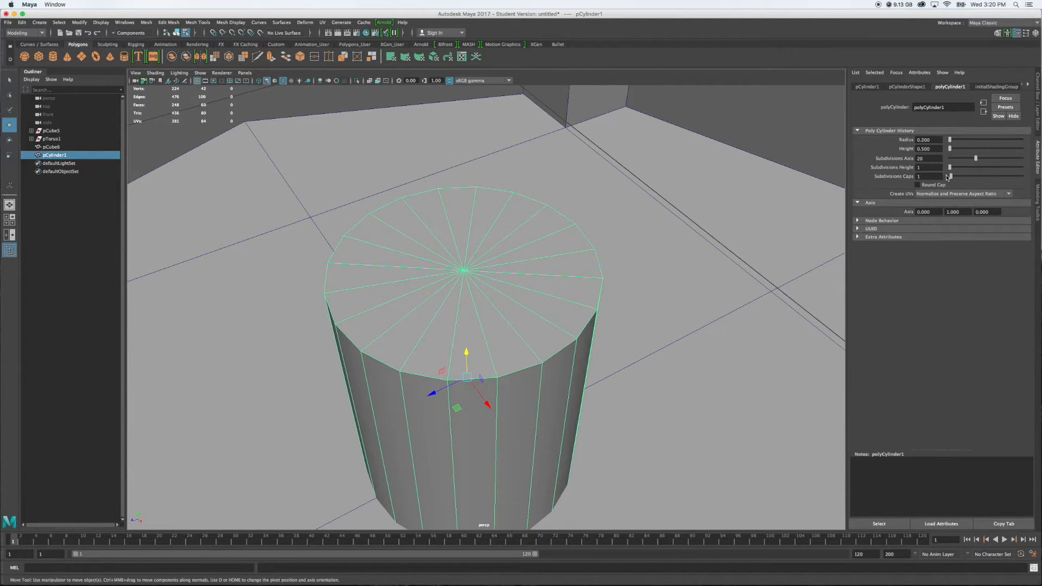
left_click_drag(953, 177, 952, 176)
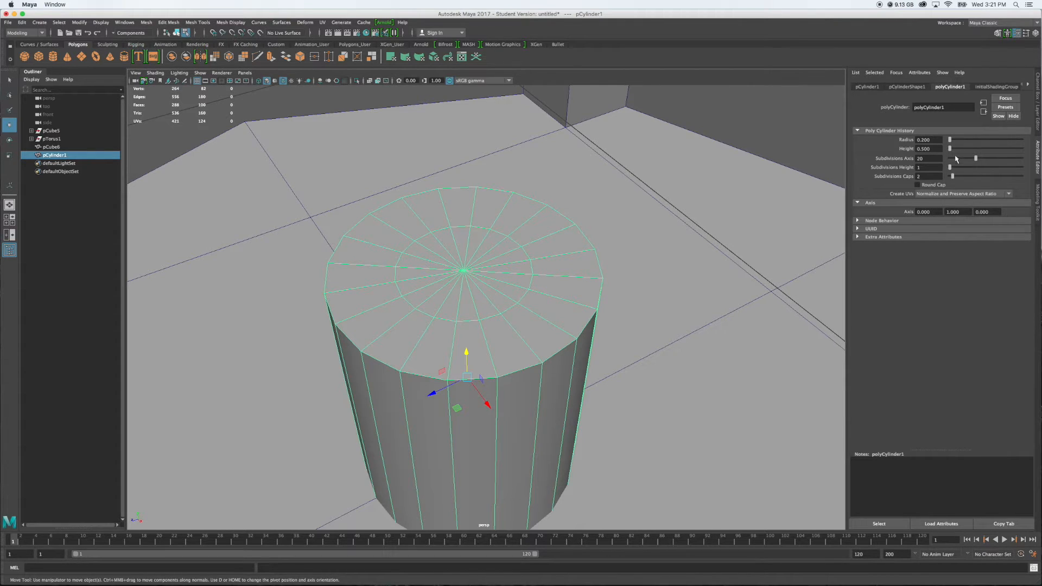
Raise the cylinder's cap subdivisions to 3 and scale the top cap's innermost edge loop down to a tiny circle around the centre
left_click_drag(954, 179, 954, 178)
right_click_drag(504, 283, 506, 265)
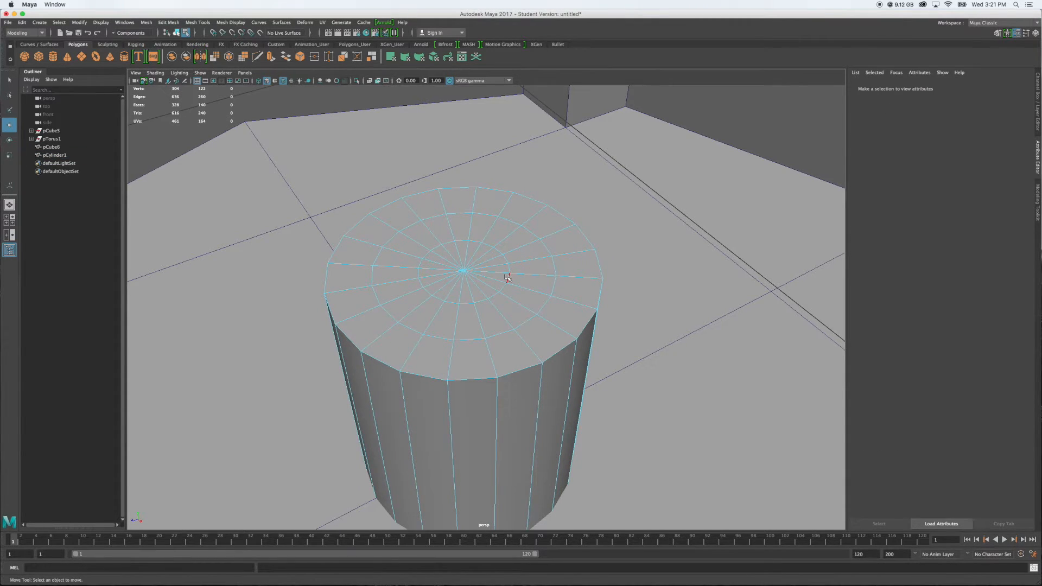
double_click(507, 278)
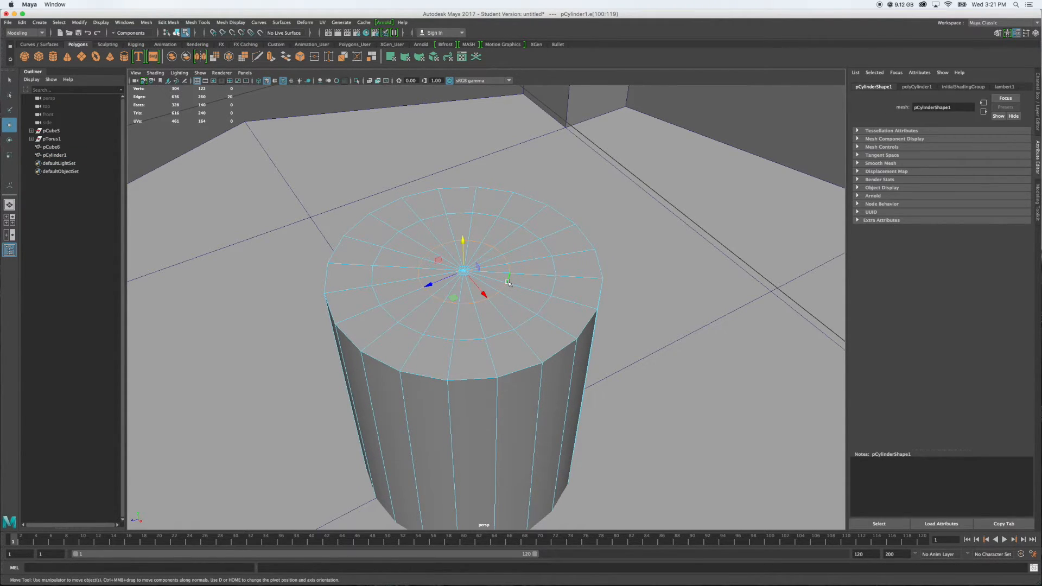
key("r")
left_click_drag(455, 297, 459, 287)
key("w")
right_click_drag(470, 273, 471, 294)
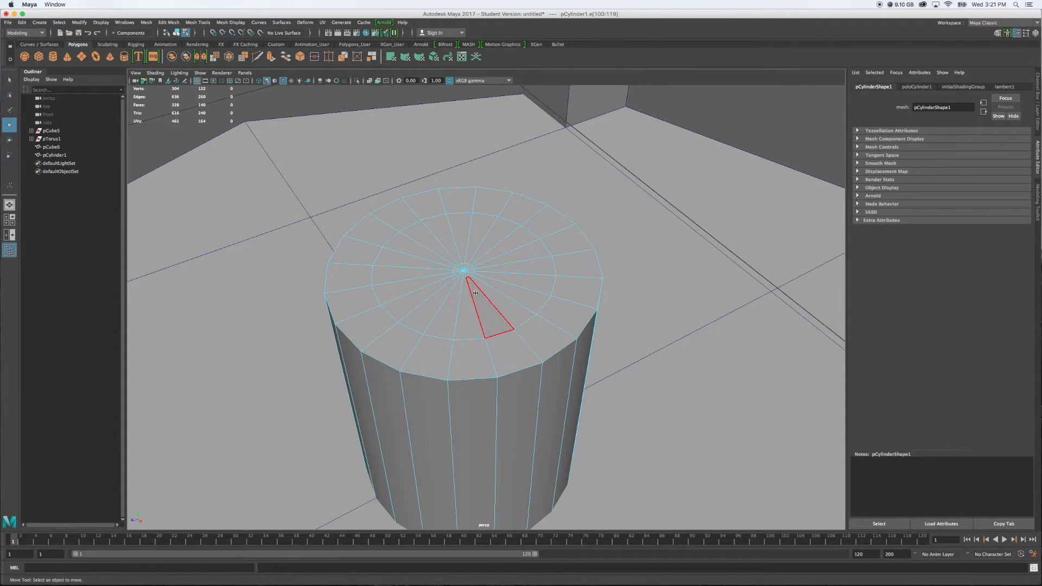
Turn on camera-based selection and select the small ring of faces at the centre of the cylinder's top cap
left_click(1034, 194)
left_click(992, 173)
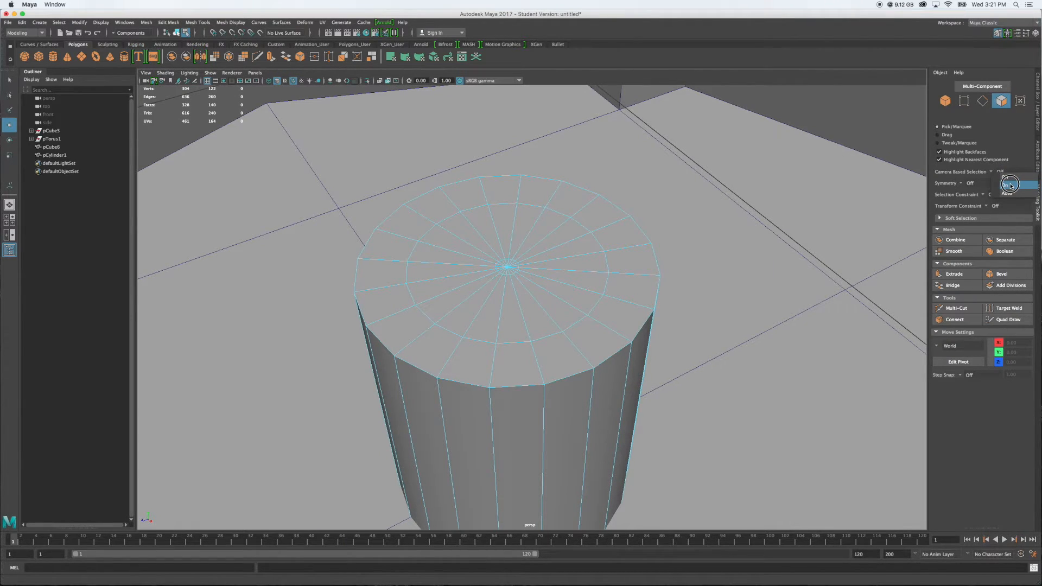
left_click(1011, 186)
scroll(488, 256, "up", 5)
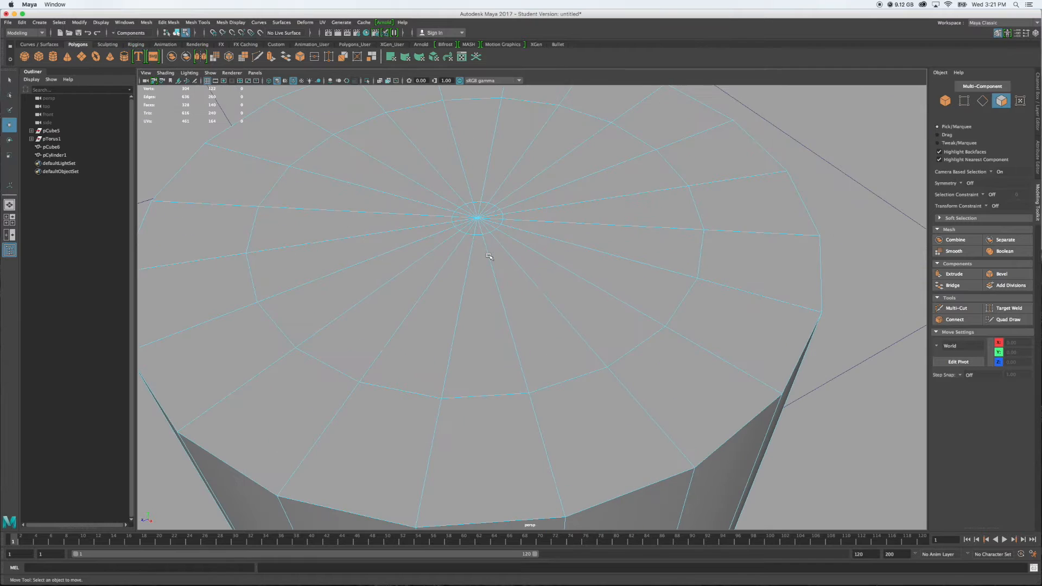
left_click_drag(471, 213, 482, 224)
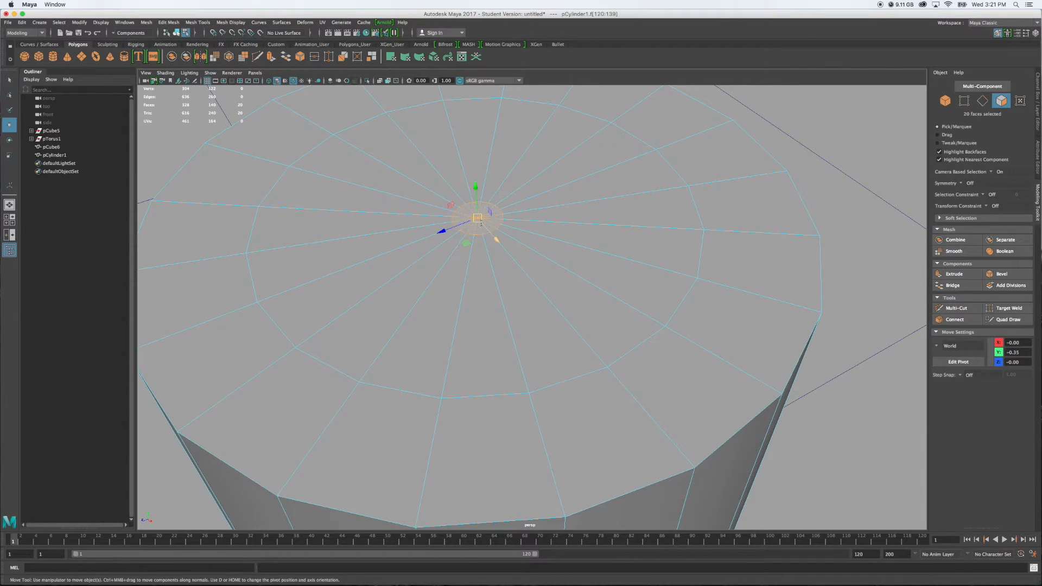
scroll(623, 297, "down", 5)
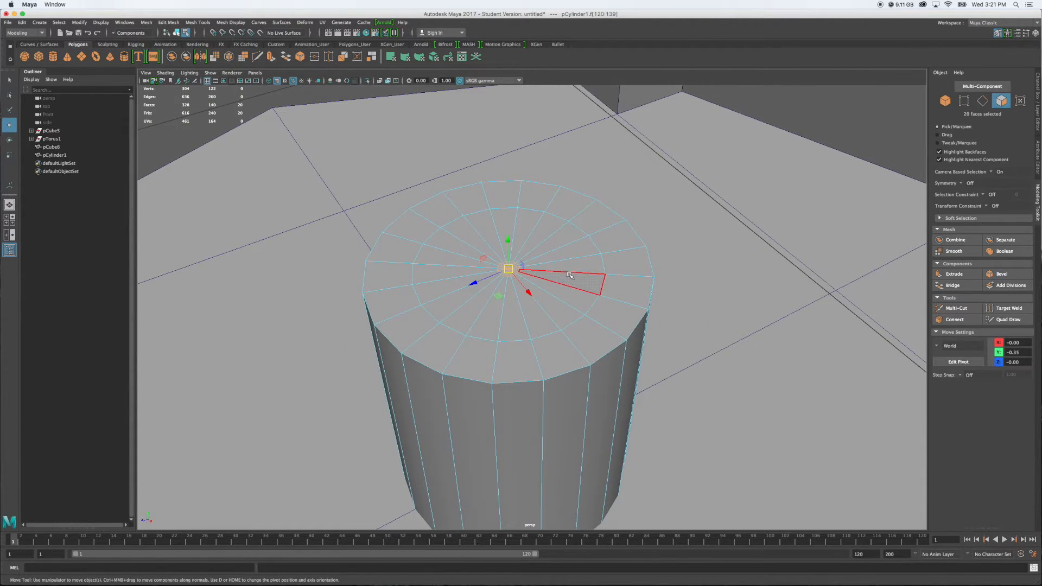
key("alt")
mouse_move(693, 319)
left_mouse_down("alt")
mouse_move(569, 314)
mouse_move(702, 313)
left_mouse_up("alt")
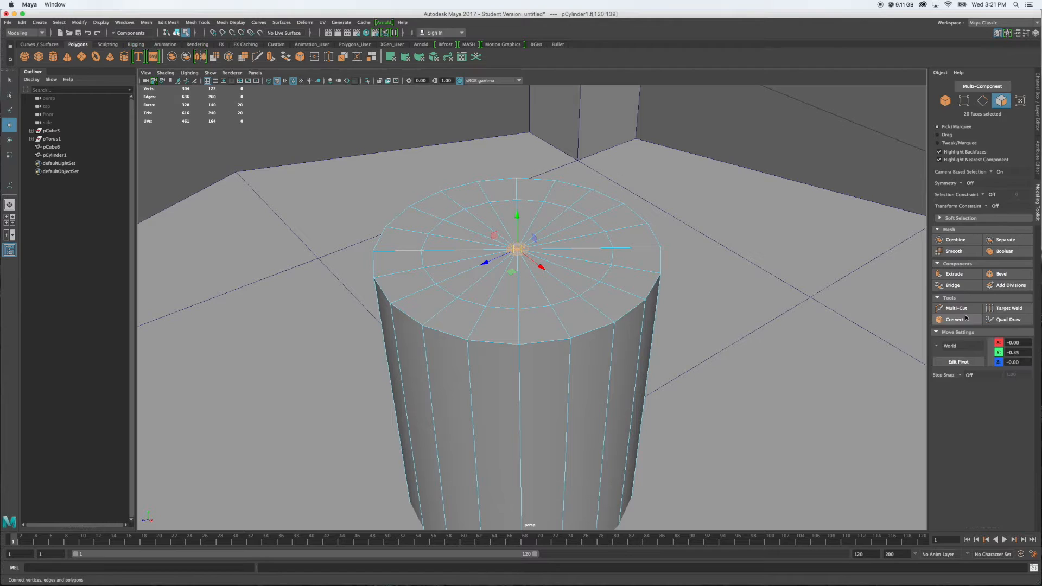
Turn off camera-based selection, extrude the selected centre faces and raise them in Y to form a thin candle wick
left_click(991, 173)
left_click(1001, 183)
left_click(955, 274)
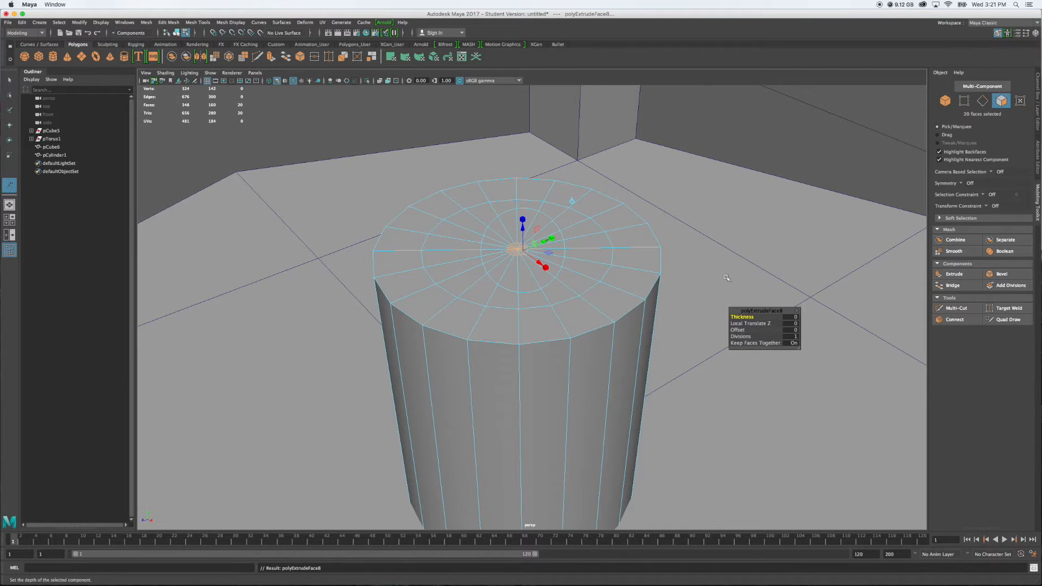
key("w")
left_click_drag(517, 217, 514, 135)
left_click_drag(520, 273, 551, 256, "alt")
middle_click_drag(549, 296, 455, 446, "alt")
left_click_drag(511, 353, 511, 337, "alt")
left_click_drag(544, 298, 527, 290, "alt")
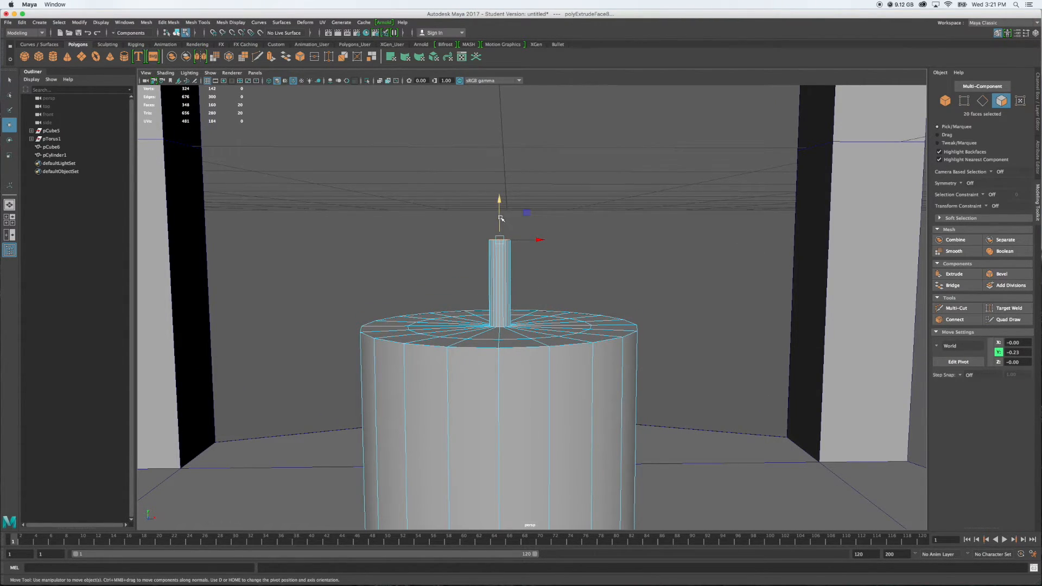
left_click_drag(505, 218, 569, 263, "alt")
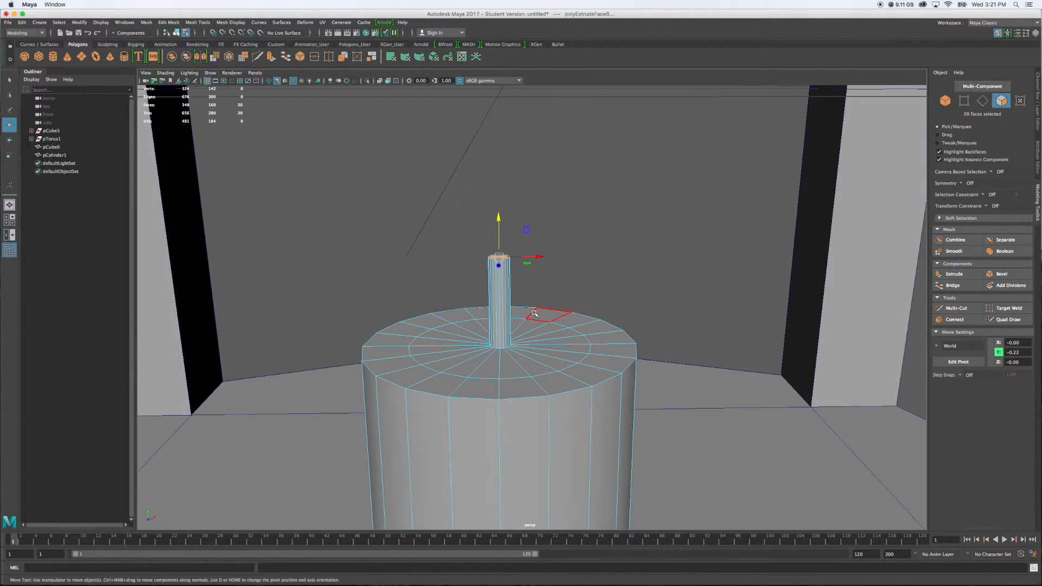
left_click_drag(505, 304, 491, 281, "alt")
Try to cut straight across the wick with the Multi-Cut tool, and return to selecting the whole cylinder
right_click(503, 273)
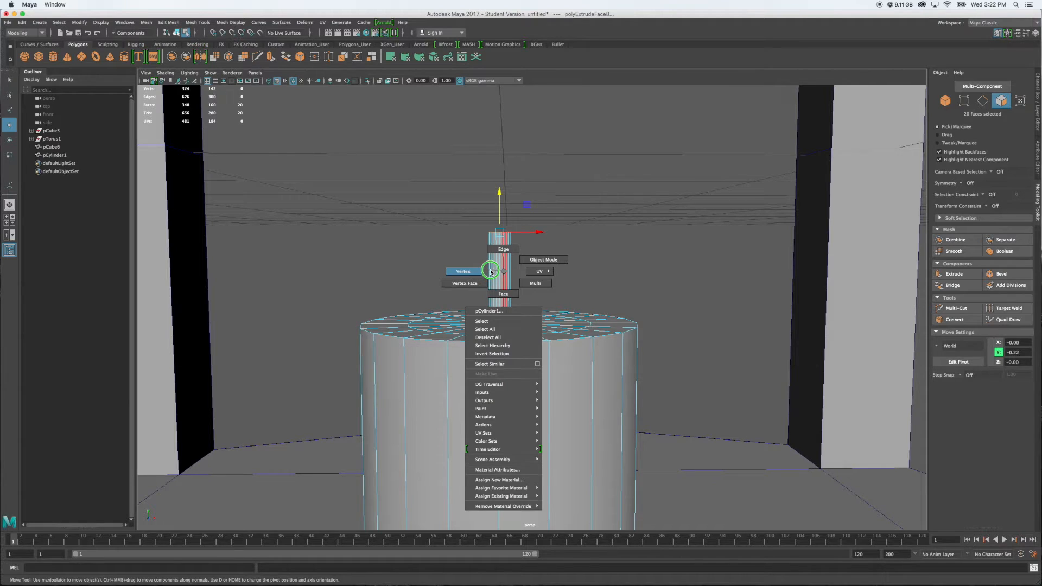
left_click(503, 249)
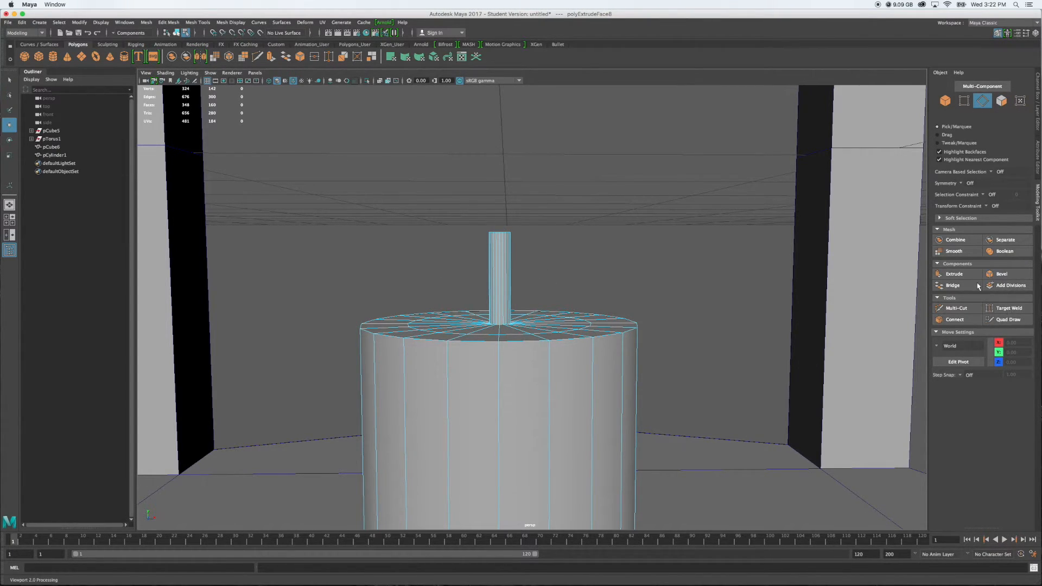
left_click(963, 308)
left_click_drag(535, 295, 495, 294, "alt")
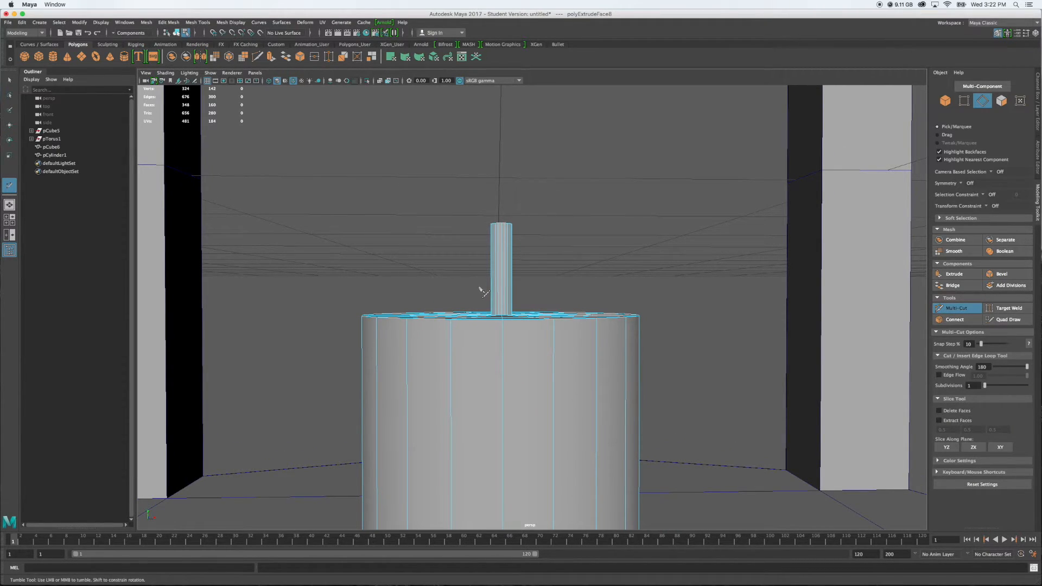
key("super+z")
left_click_drag(558, 284, 525, 288, "alt")
mouse_move(518, 277)
right_mouse_down()
mouse_move(537, 265)
mouse_move(525, 258)
right_mouse_up()
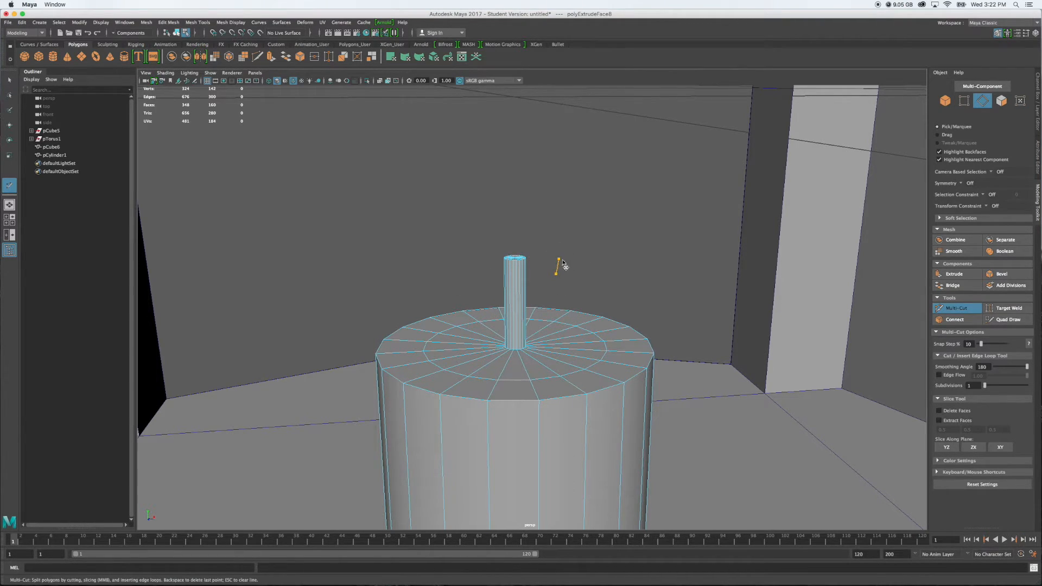
key("q")
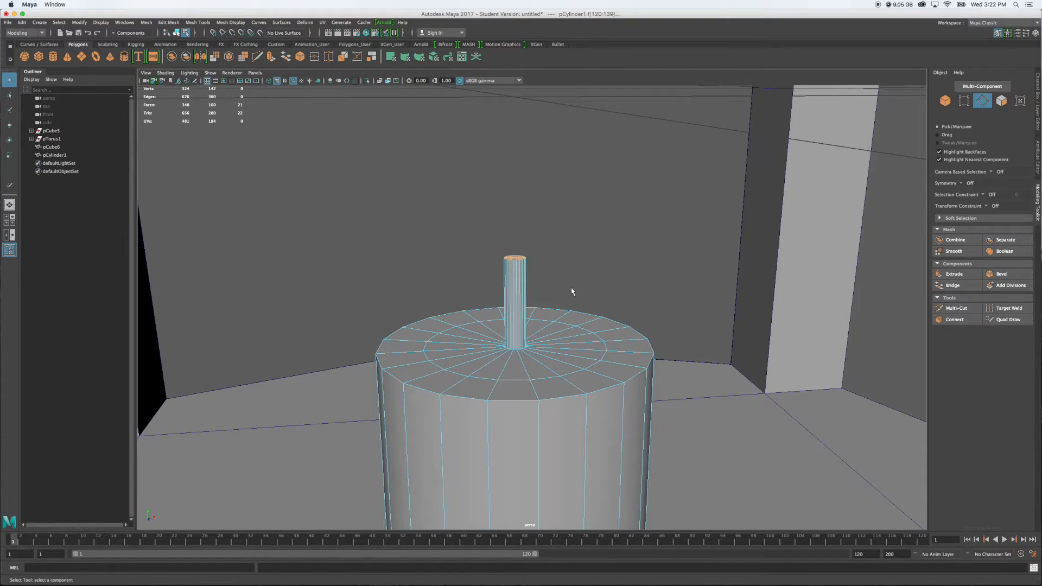
right_click_drag(516, 280, 530, 270)
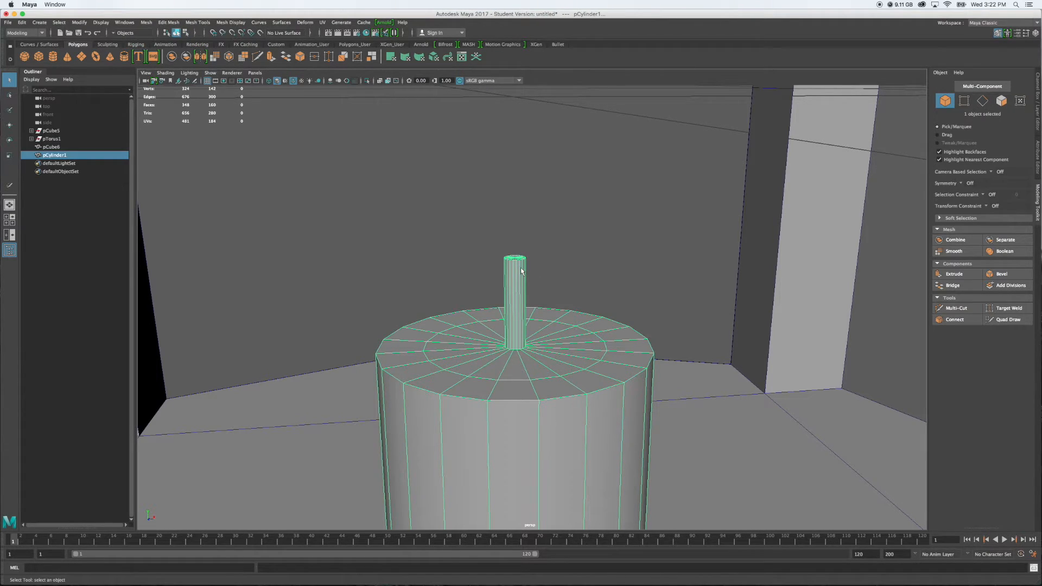
Try selecting the ring of vertical edges around the wick in edge mode
right_click_drag(521, 271, 514, 248)
mouse_move(580, 276)
left_mouse_down("alt")
mouse_move(554, 263)
mouse_move(409, 270)
mouse_move(581, 259)
left_mouse_up("alt")
double_click(538, 293)
left_click_drag(559, 272, 646, 269, "alt")
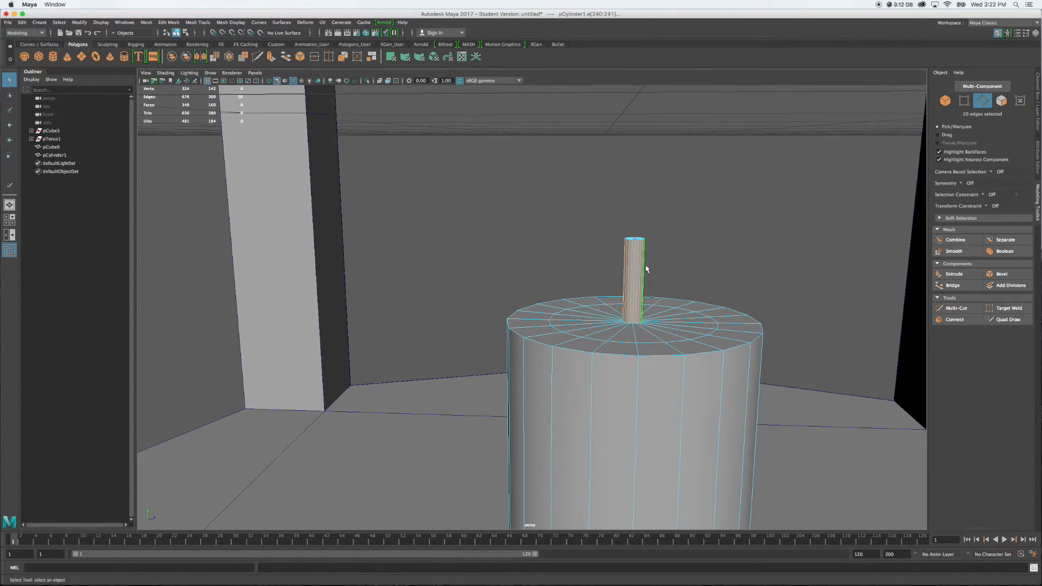
mouse_move(635, 261)
right_mouse_down()
mouse_move(656, 249)
mouse_move(642, 240)
mouse_move(636, 253)
right_mouse_up()
left_click_drag(606, 221, 662, 260)
Try slicing the wick horizontally with Multi-Cut, and undo the slice and the preceding selections
left_click(955, 307)
left_click_drag(703, 281, 703, 271, "alt")
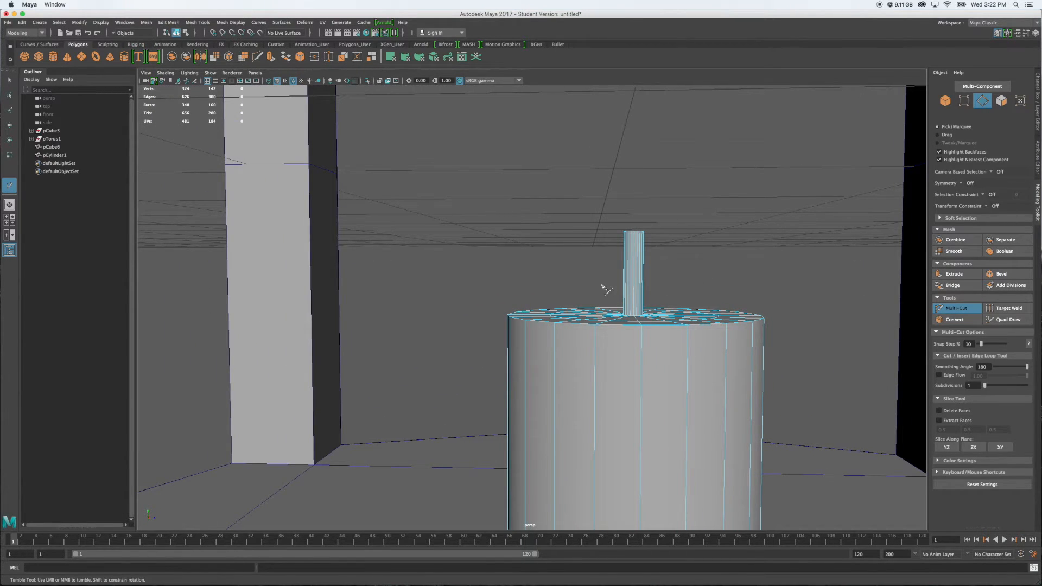
left_click_drag(614, 292, 543, 280)
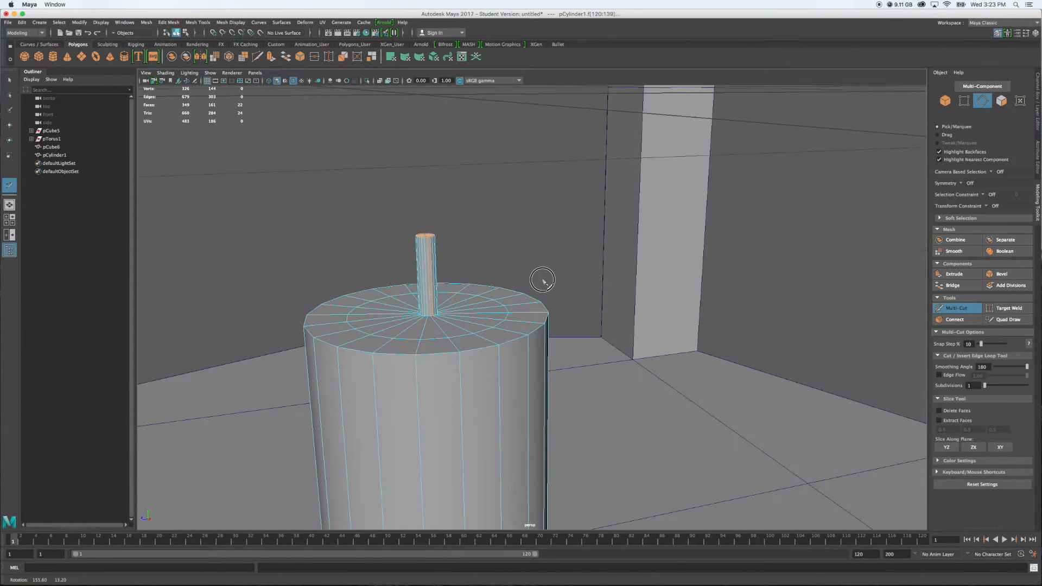
key("z")
key("z")
key("z")
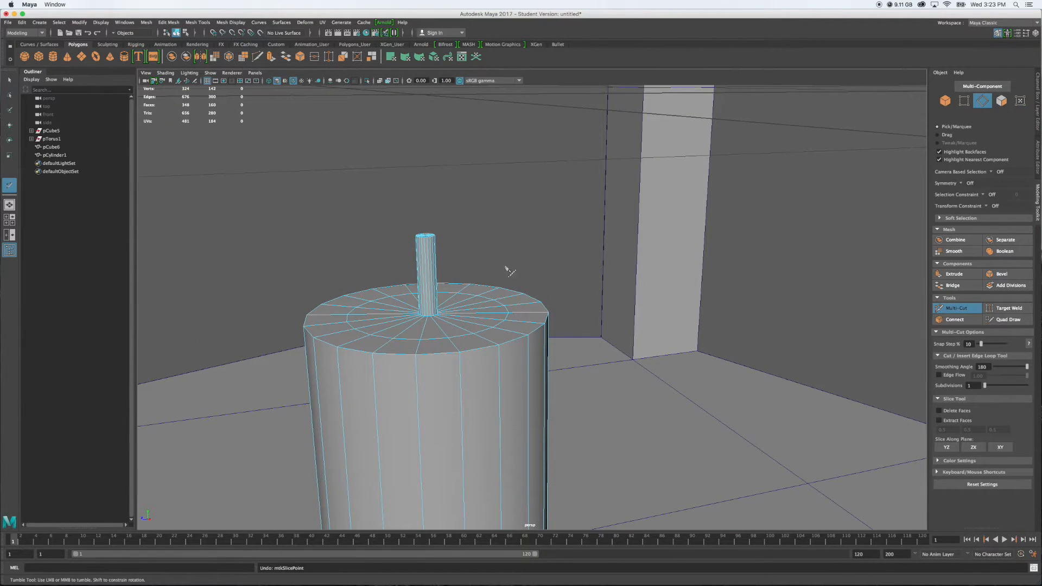
key("z")
key("z")
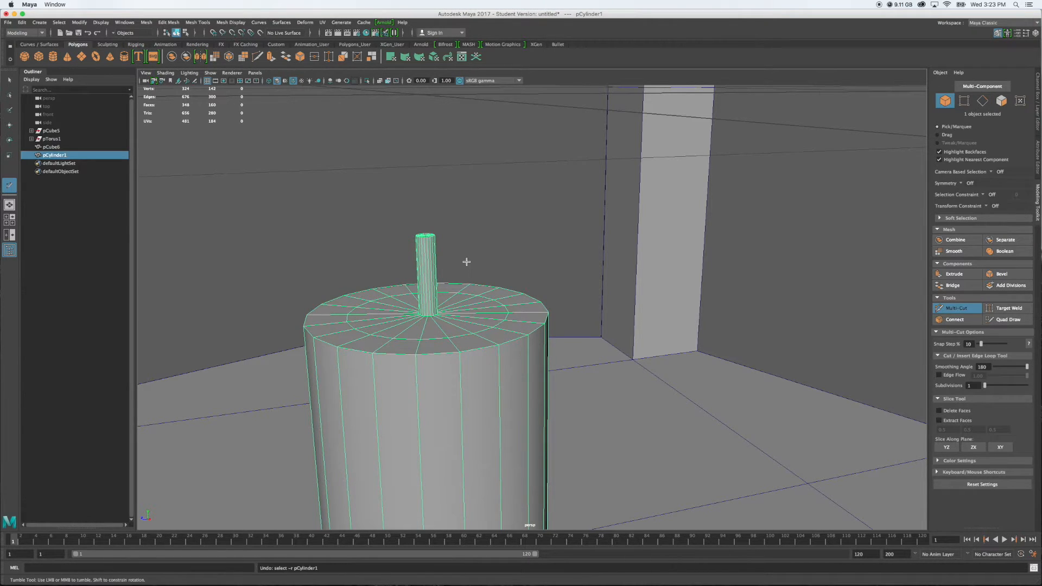
Insert three horizontal edge loops around the wick with Multi-Cut, near its base, at mid-height and near its tip
left_click_drag(467, 266, 735, 209, "alt")
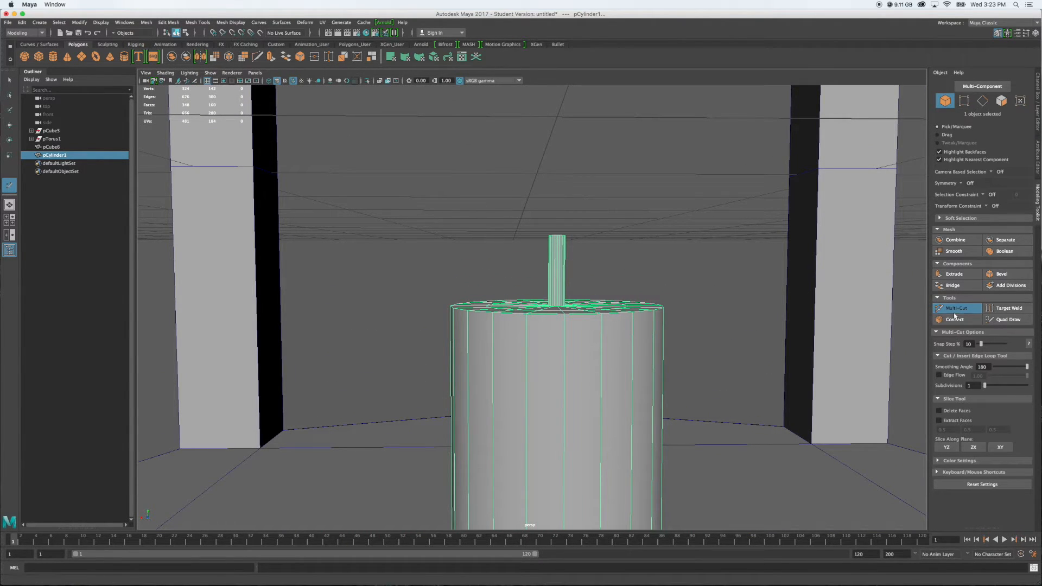
key("q")
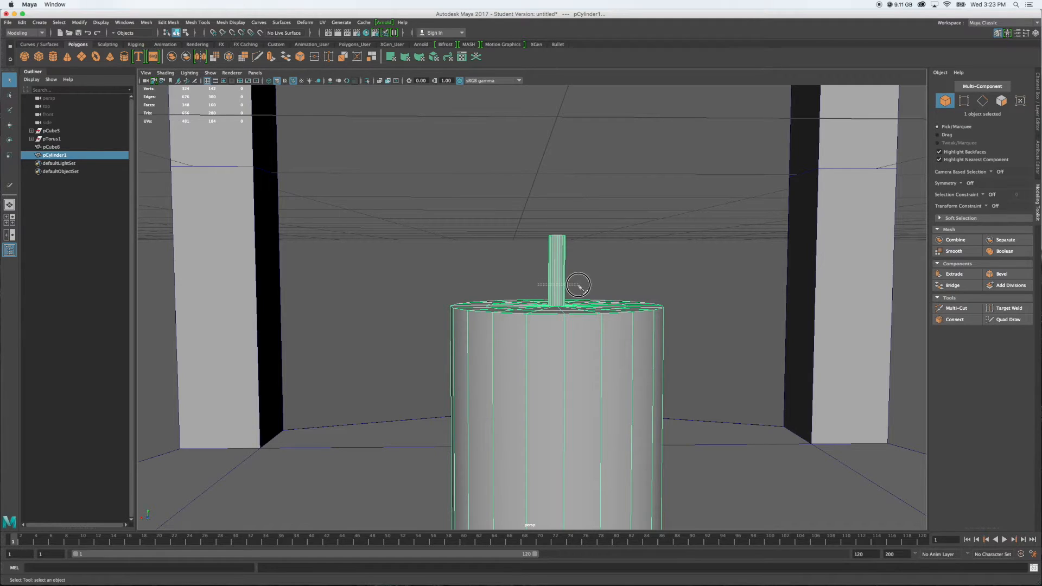
right_click_drag(567, 286, 558, 256)
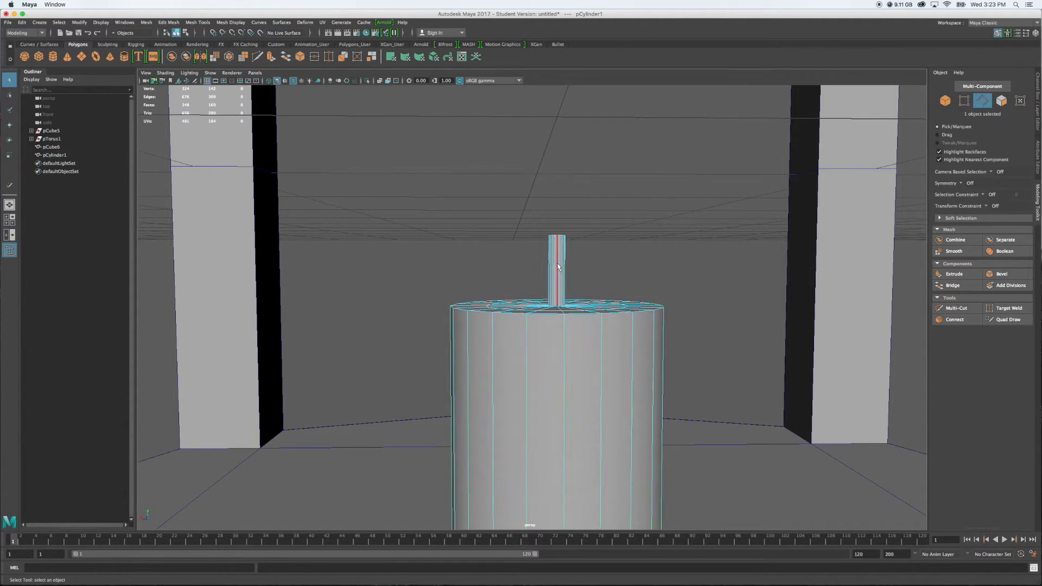
left_click(949, 307)
left_click(551, 285, "ctrl")
mouse_move(613, 282)
left_mouse_down("alt")
mouse_move(552, 277)
mouse_move(626, 279)
mouse_move(606, 281)
left_mouse_up("alt")
middle_click_drag(600, 275, 576, 313, "alt")
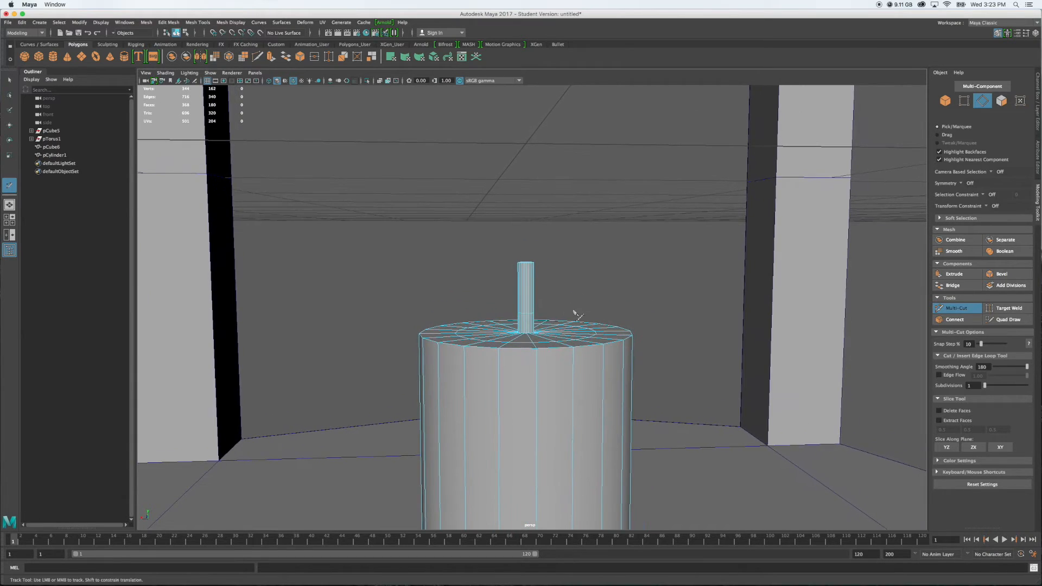
scroll(563, 304, "up", 5)
left_click(512, 275, "ctrl")
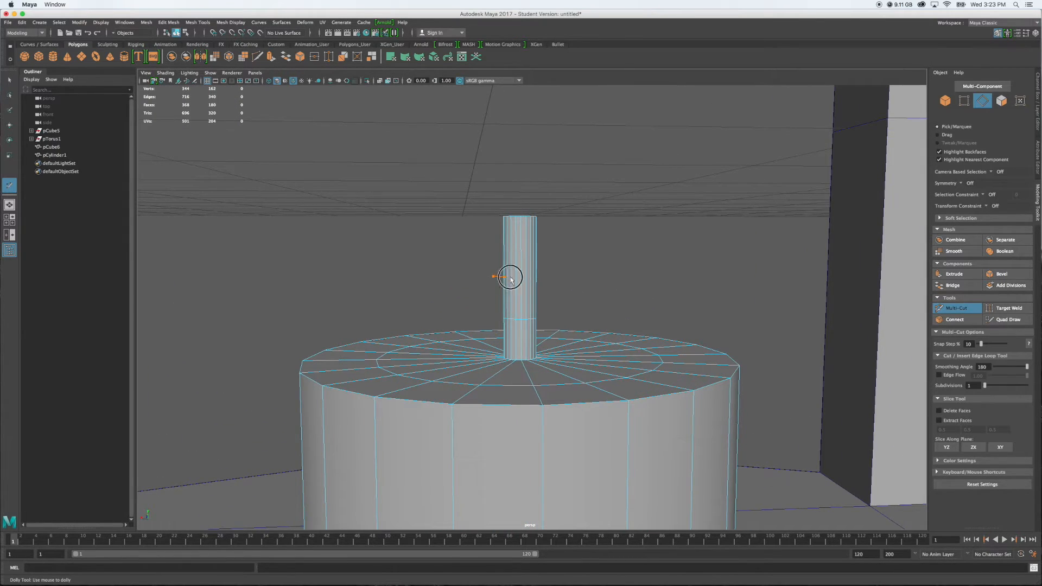
left_click(500, 245, "ctrl")
left_click_drag(624, 276, 608, 296, "alt")
scroll(619, 295, "down", 5)
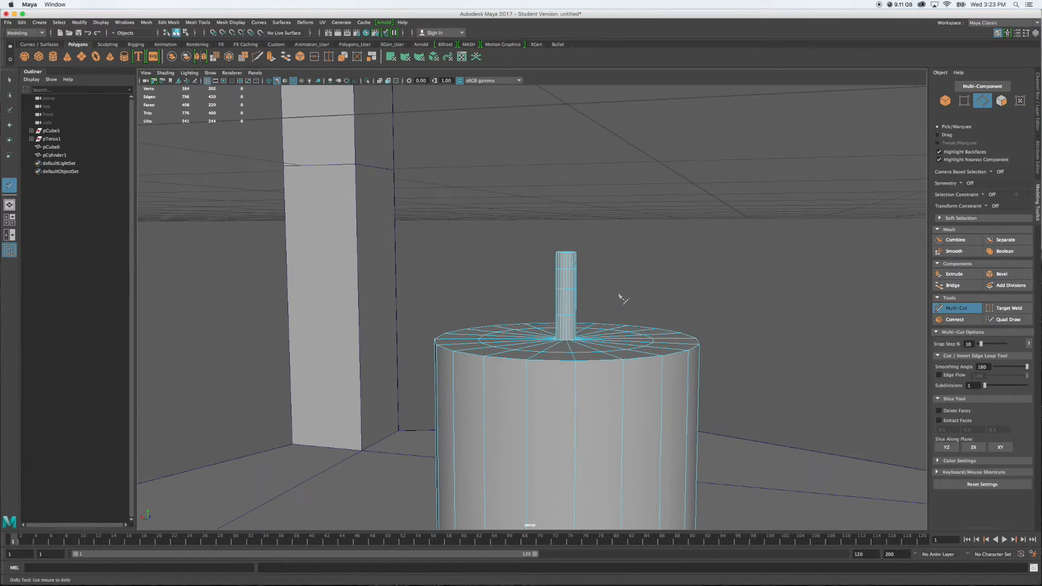
Select the vertices of the wick's three inserted loops and shift them slightly sideways to give the wick a bend
right_click_drag(566, 289, 522, 286)
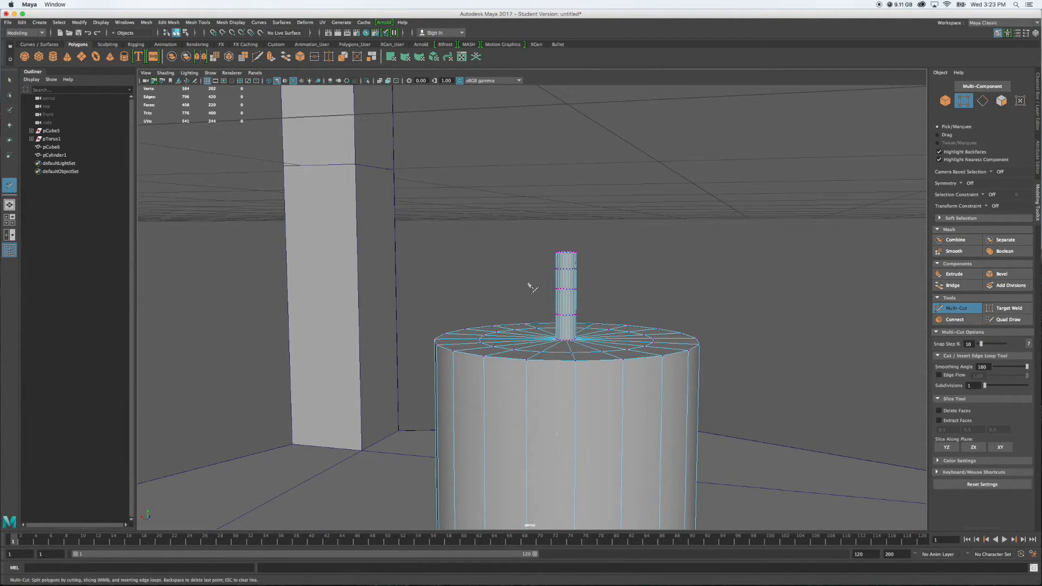
key("q")
left_click_drag(535, 290, 567, 318, "alt")
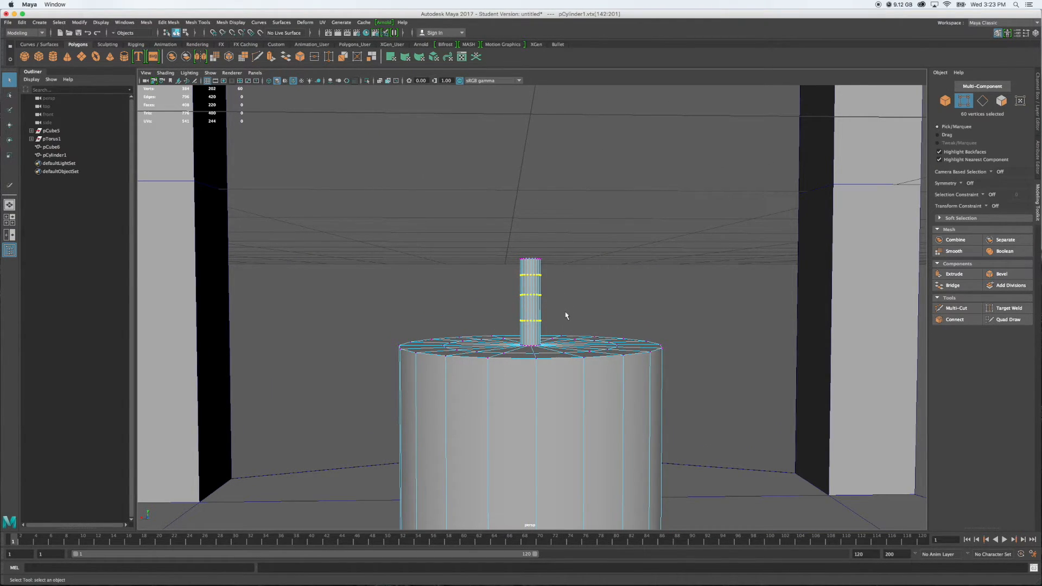
key("w")
mouse_move(509, 303)
left_mouse_down()
mouse_move(495, 297)
mouse_move(552, 305)
mouse_move(510, 296)
left_mouse_up()
left_click_drag(591, 309, 605, 287, "alt")
left_click_drag(483, 263, 585, 307)
Scale the wick's three middle vertex loops inward in the horizontal plane to make them slightly thinner, and clear the selection
key("r")
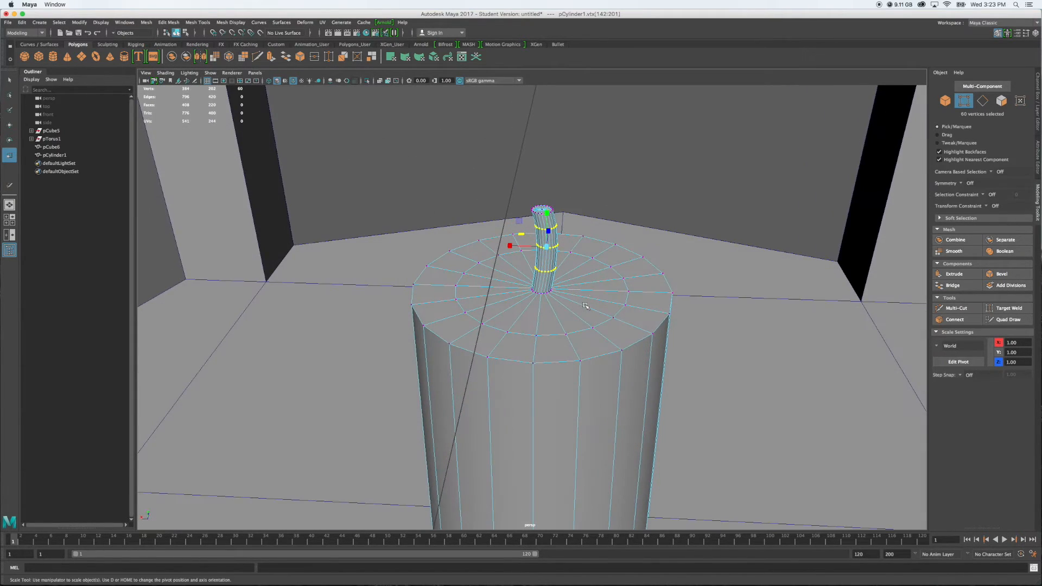
left_click_drag(522, 236, 522, 235)
left_click_drag(629, 240, 628, 225, "alt")
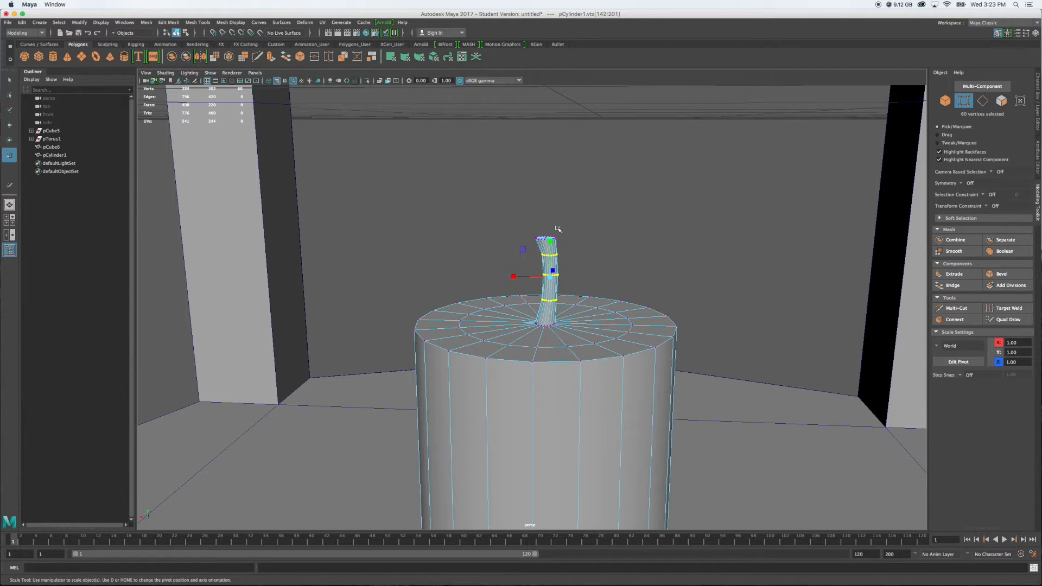
left_click(571, 219)
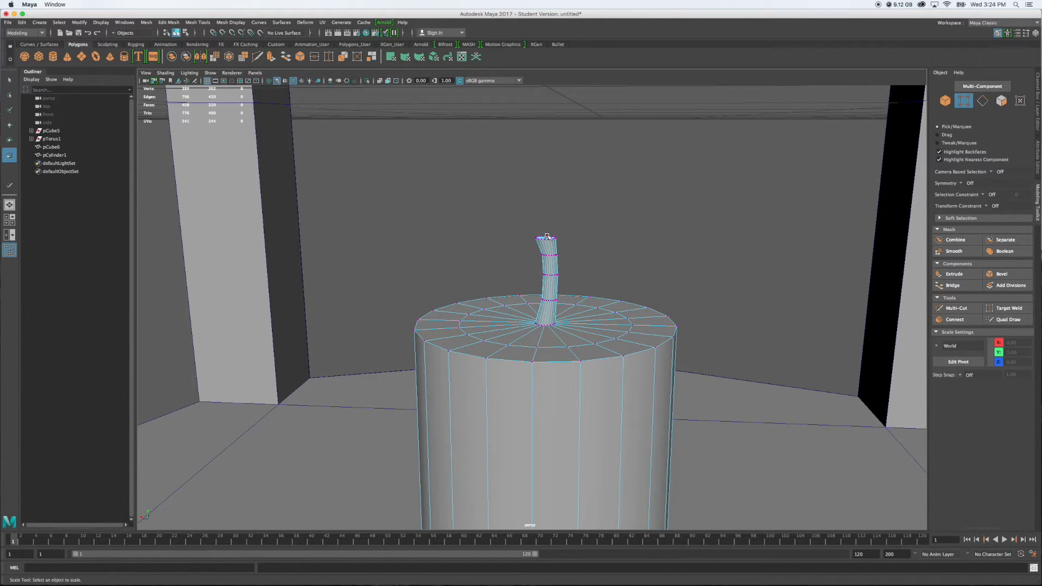
Select the centre vertex of the wick's tip, raise it slightly, and clear the selection
left_click_drag(576, 219, 549, 214, "alt")
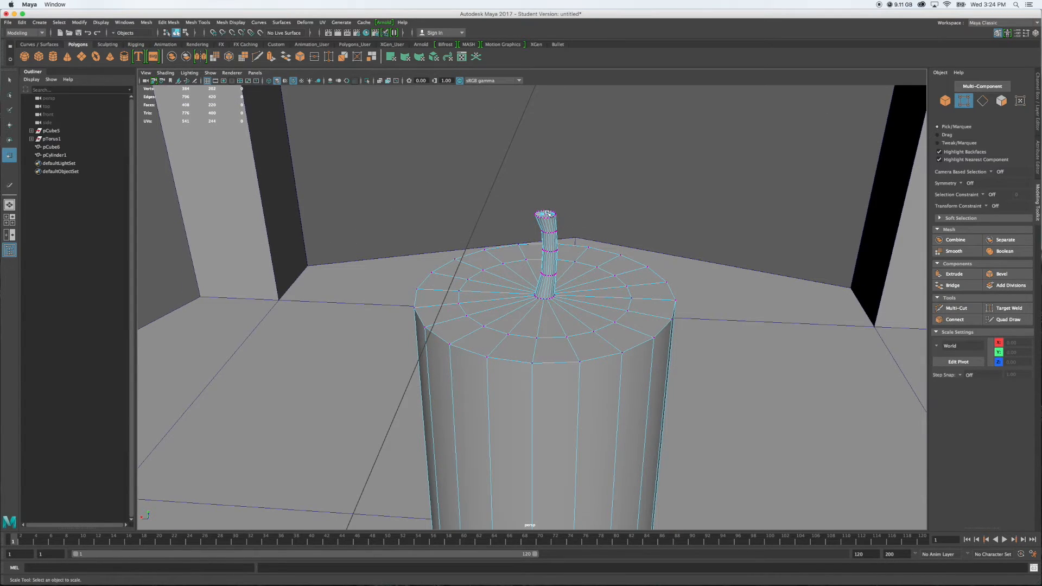
left_click(547, 214)
key("w")
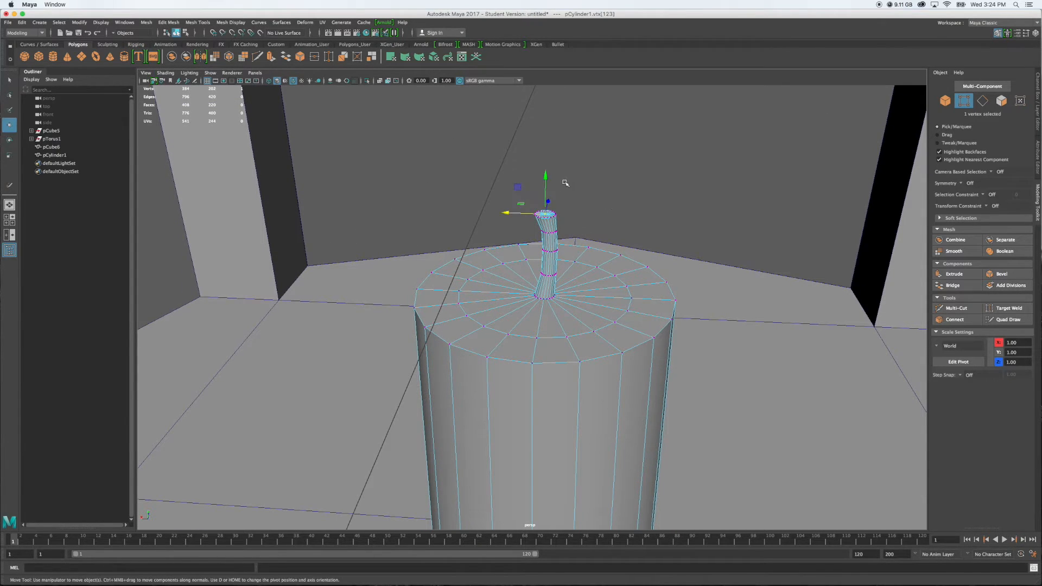
left_click_drag(547, 178, 544, 174)
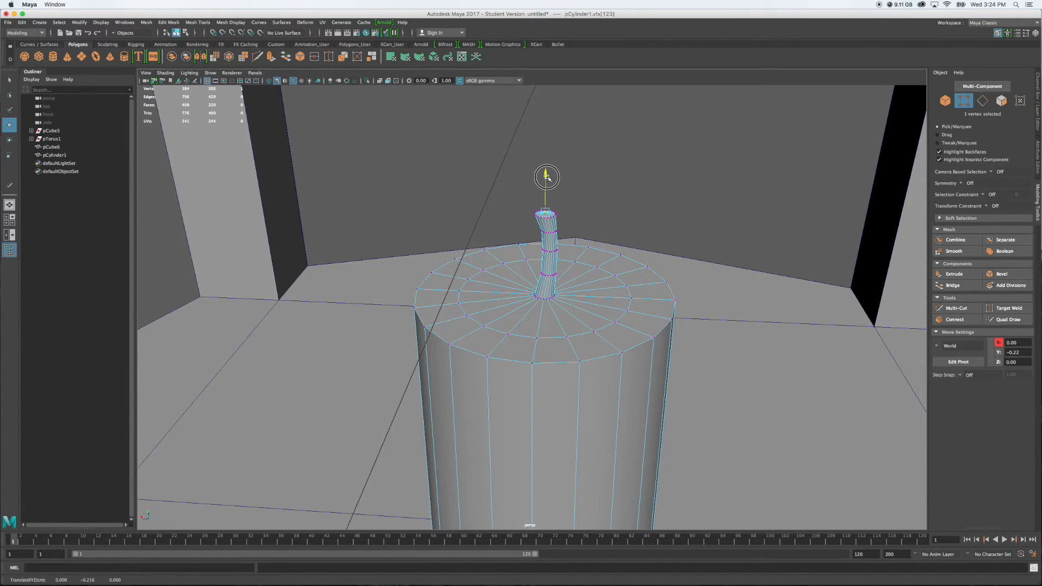
left_click(601, 211)
Select the inner edge loop on the candle's top face and lower it to make a shallow dip around the wick
left_click_drag(599, 216, 613, 239, "alt")
mouse_move(615, 328)
right_mouse_down()
mouse_move(599, 320)
mouse_move(617, 311)
right_mouse_up()
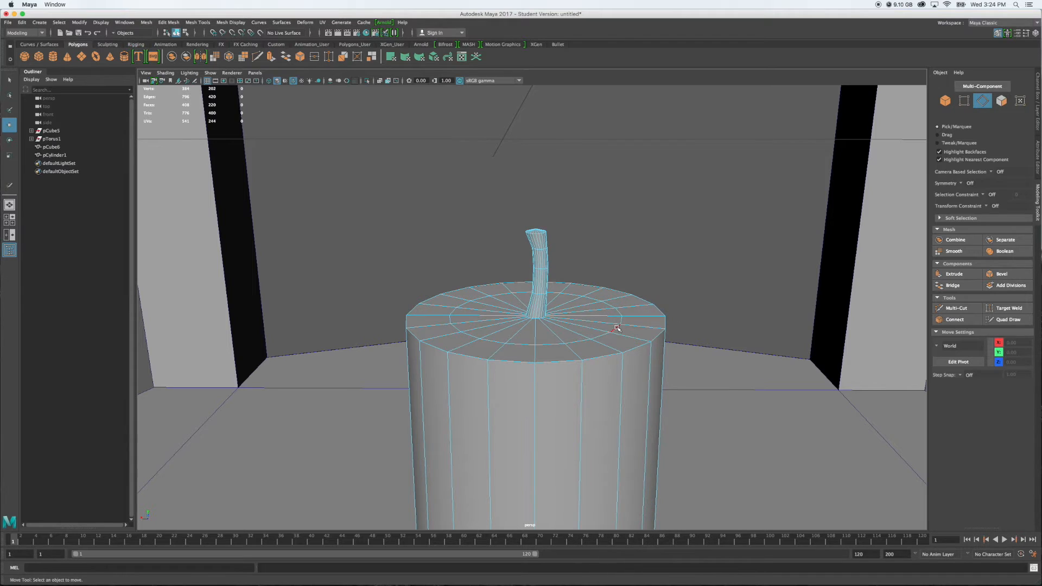
double_click(617, 327)
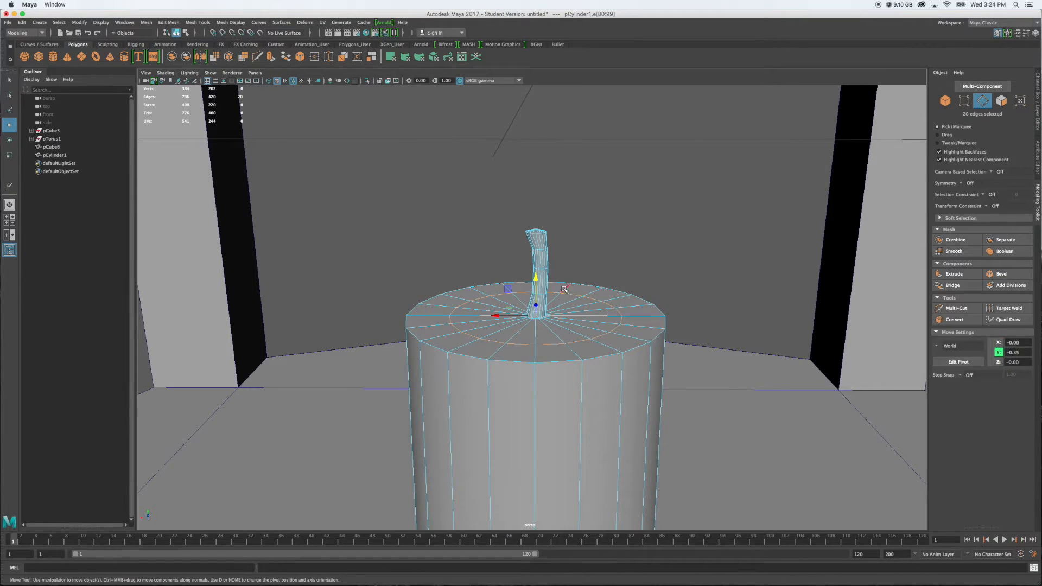
left_click_drag(536, 282, 537, 293)
left_click_drag(605, 272, 611, 260, "alt")
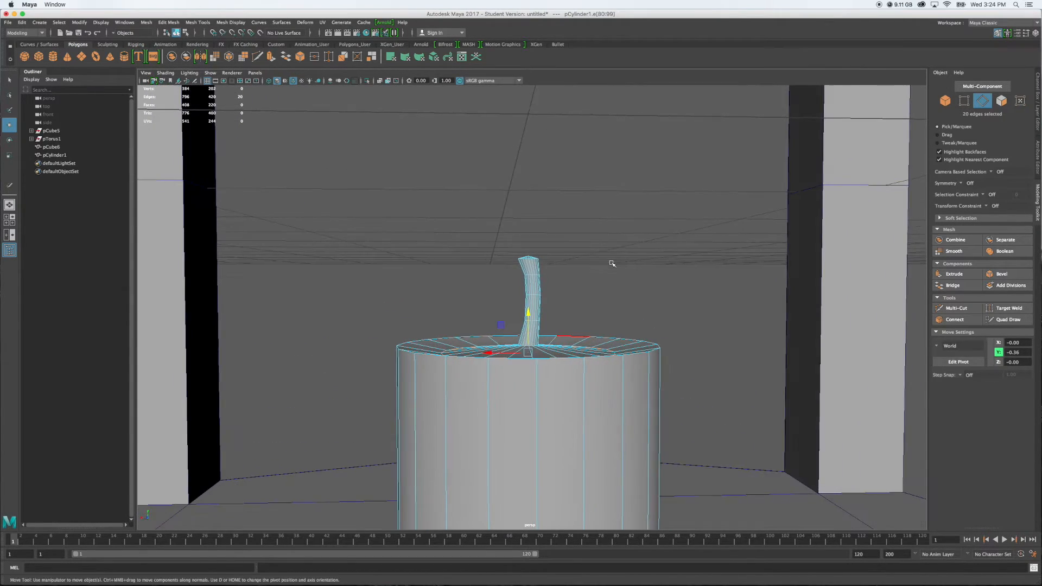
Bevel the candle's top outer edge loop with a fraction of 0.5 and 3 segments
double_click(630, 358)
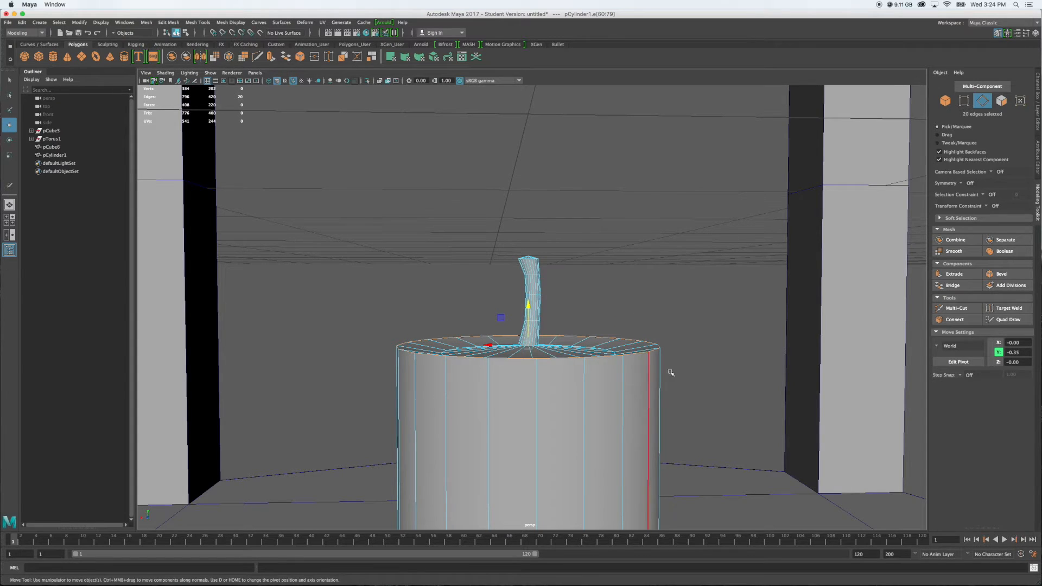
left_click(1001, 275)
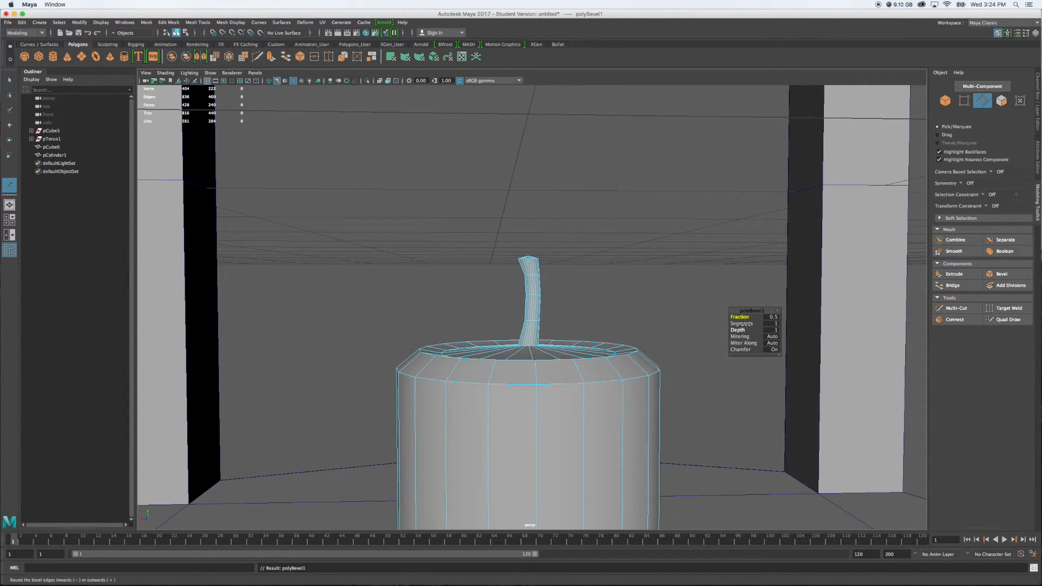
left_click_drag(741, 324, 756, 326)
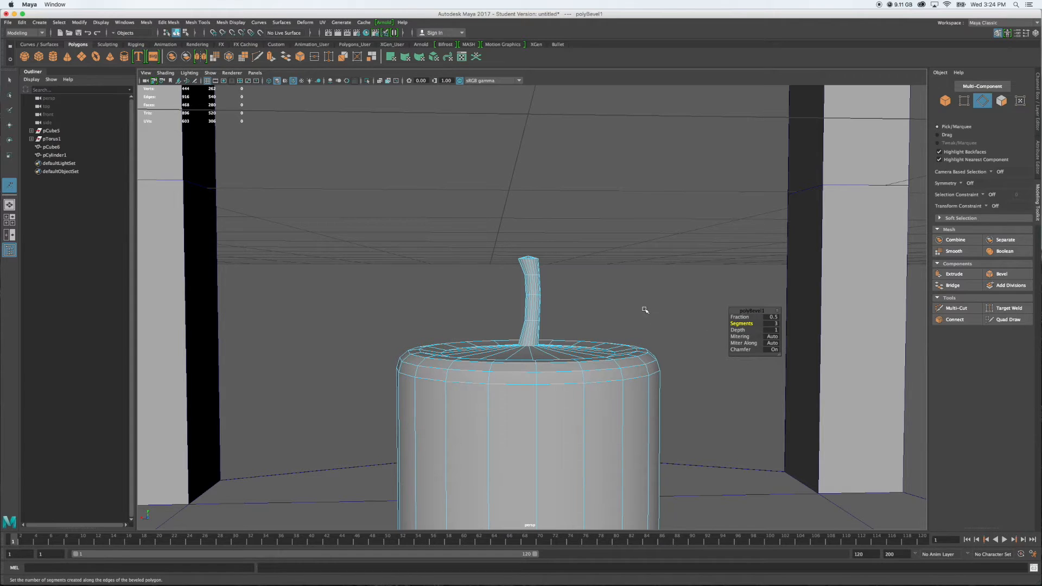
key("q")
mouse_move(633, 303)
left_mouse_down("alt")
mouse_move(570, 303)
mouse_move(634, 312)
left_mouse_up("alt")
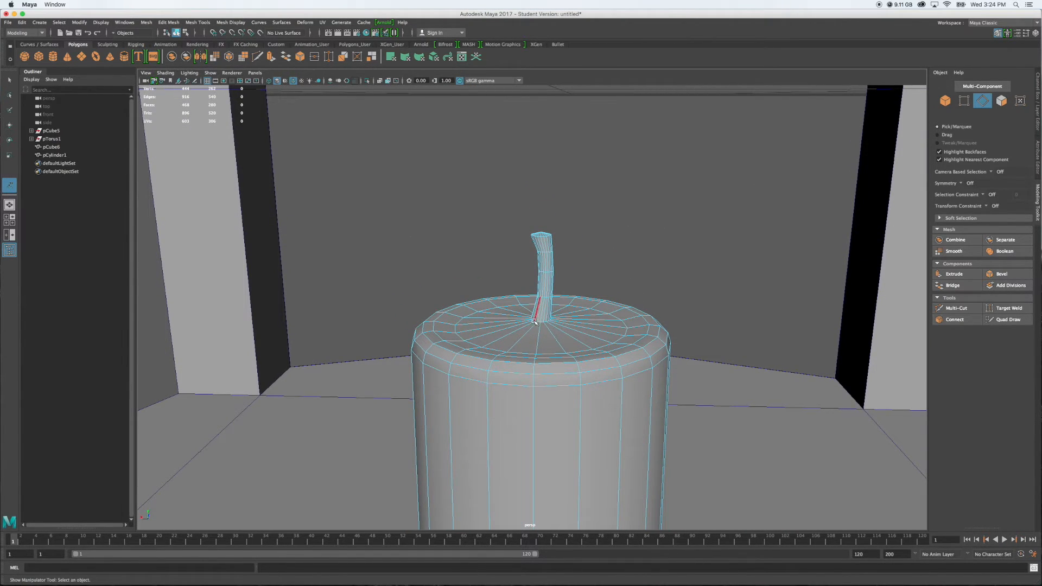
Select the edge loop at the wick's base, adjust its height, and clear the selection
left_click_drag(553, 297, 552, 311, "alt")
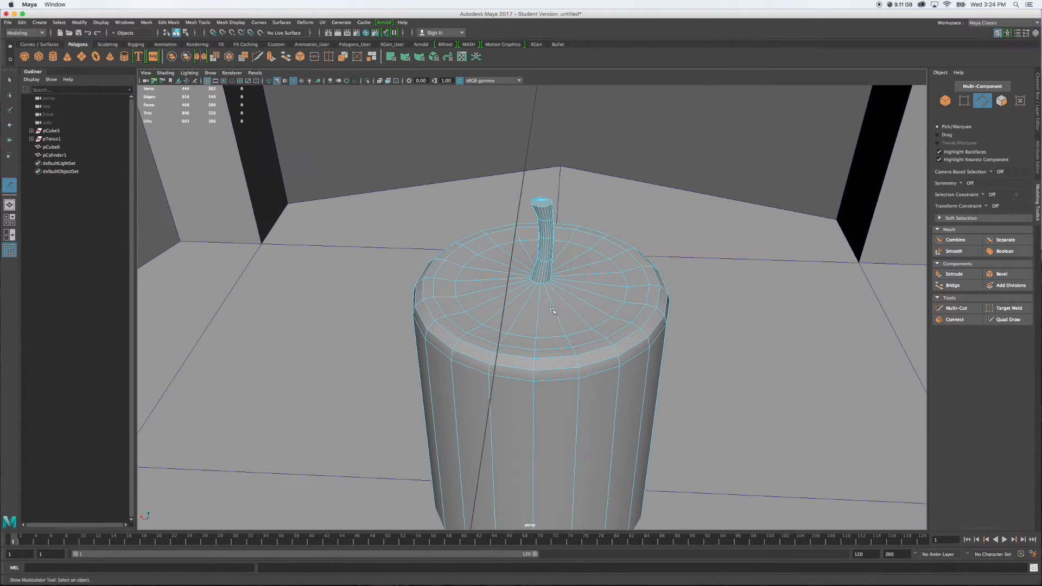
double_click(543, 283)
key("w")
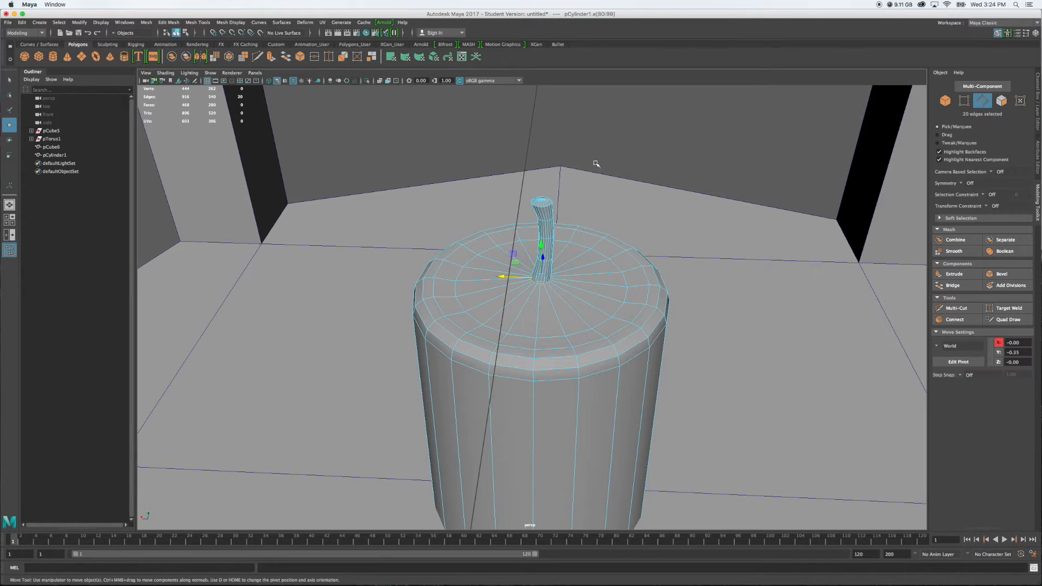
left_click_drag(543, 246, 602, 229)
scroll(602, 228, "down", 2)
scroll(618, 275, "down", 2)
left_click_drag(656, 320, 693, 320, "alt")
left_click(671, 317)
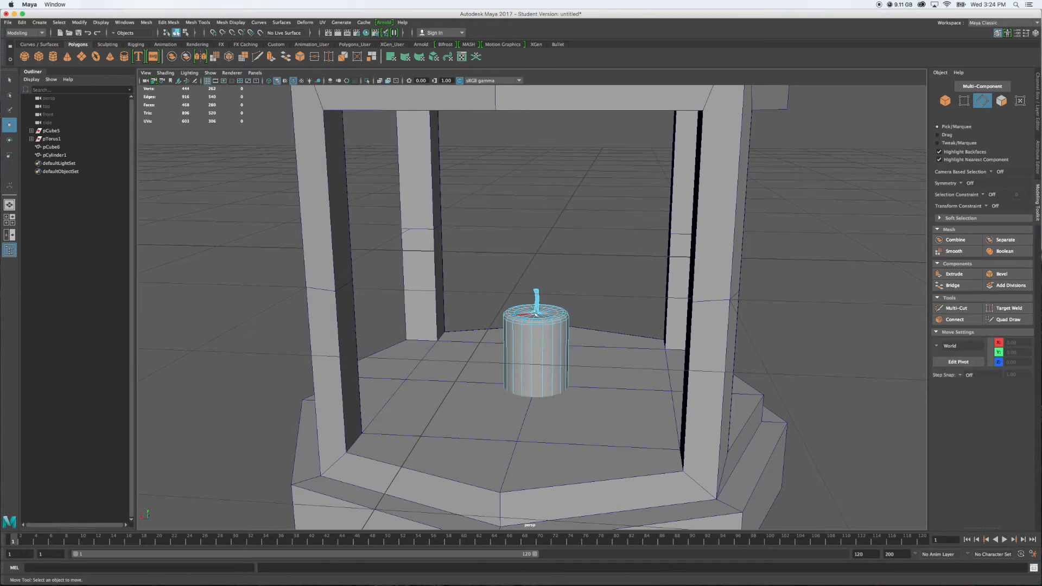
Return to object mode and examine the whole lantern with the candle inside from several angles
scroll(536, 314, "down", 5)
right_click_drag(536, 319, 565, 308)
left_click(563, 270)
left_click_drag(567, 252, 677, 295, "alt")
scroll(496, 301, "down", 4)
scroll(649, 311, "down", 3)
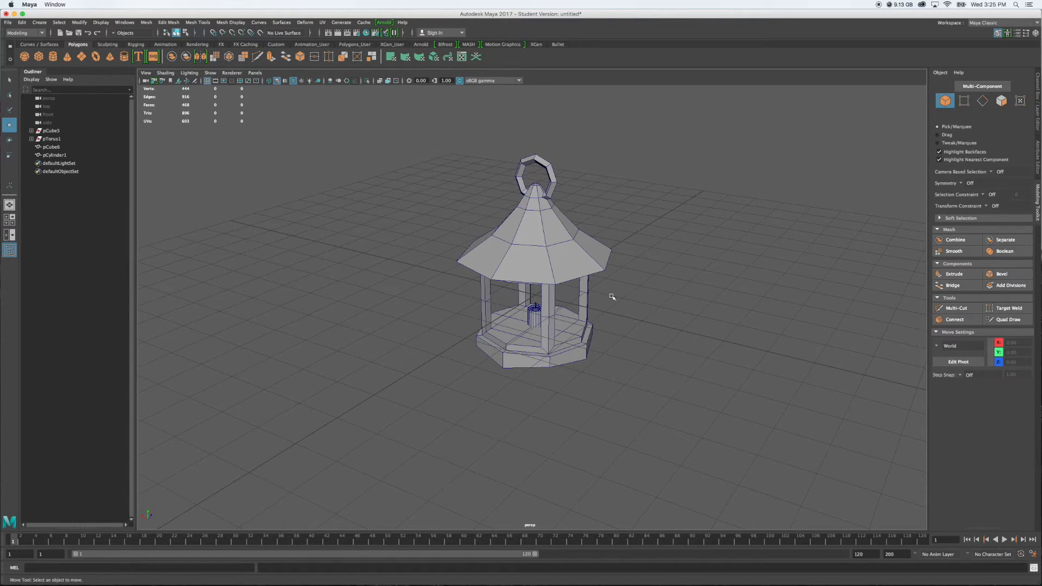
mouse_move(624, 325)
left_mouse_down("alt")
mouse_move(630, 344)
mouse_move(646, 328)
mouse_move(637, 336)
left_mouse_up("alt")
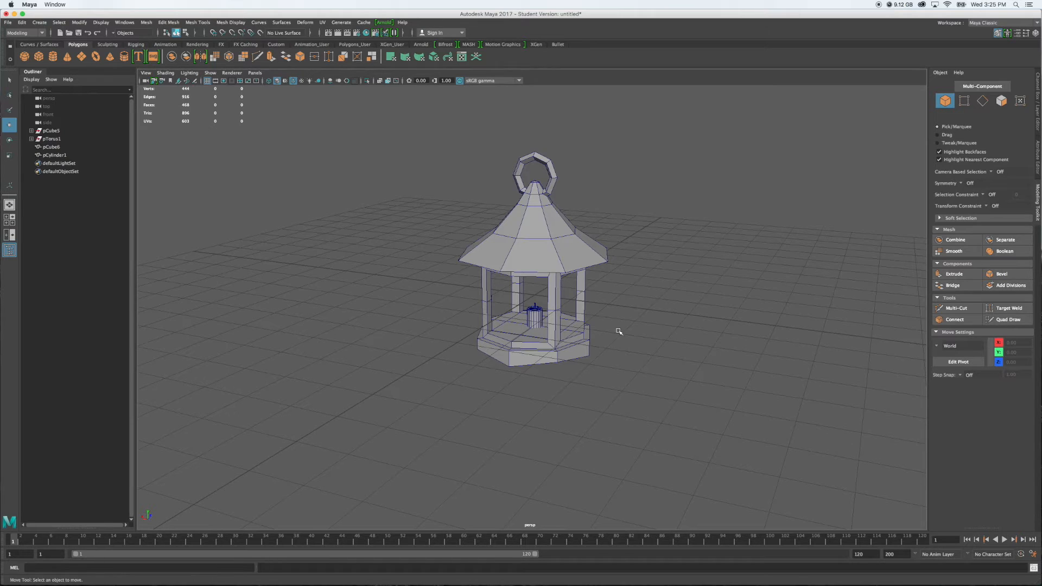
mouse_move(369, 202)
left_mouse_down("alt")
mouse_move(286, 214)
mouse_move(363, 214)
mouse_move(356, 207)
left_mouse_up("alt")
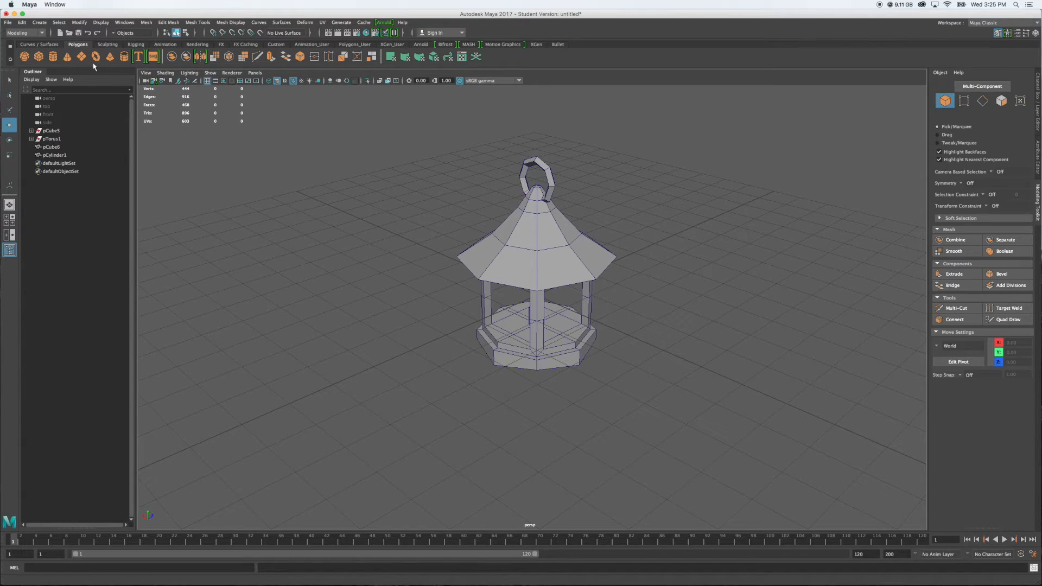
Create a polygon cube at the origin inside the lantern
left_click(38, 57)
left_click_drag(717, 379, 755, 359, "alt")
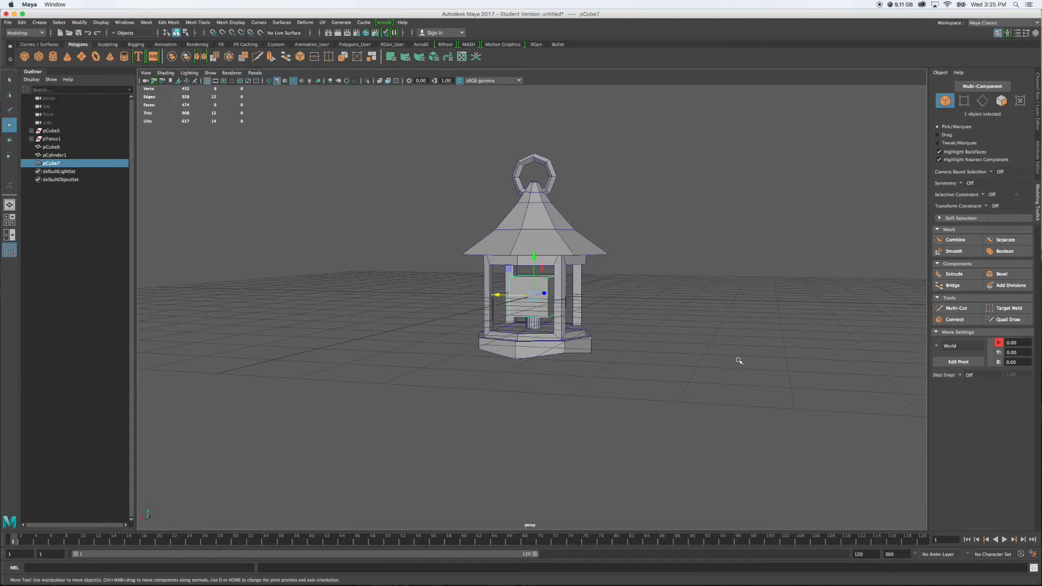
Try stretching the cube vertically in the perspective view, and undo the scaling
key("r")
left_click_drag(693, 363, 700, 358, "alt")
left_click_drag(533, 259, 537, 238)
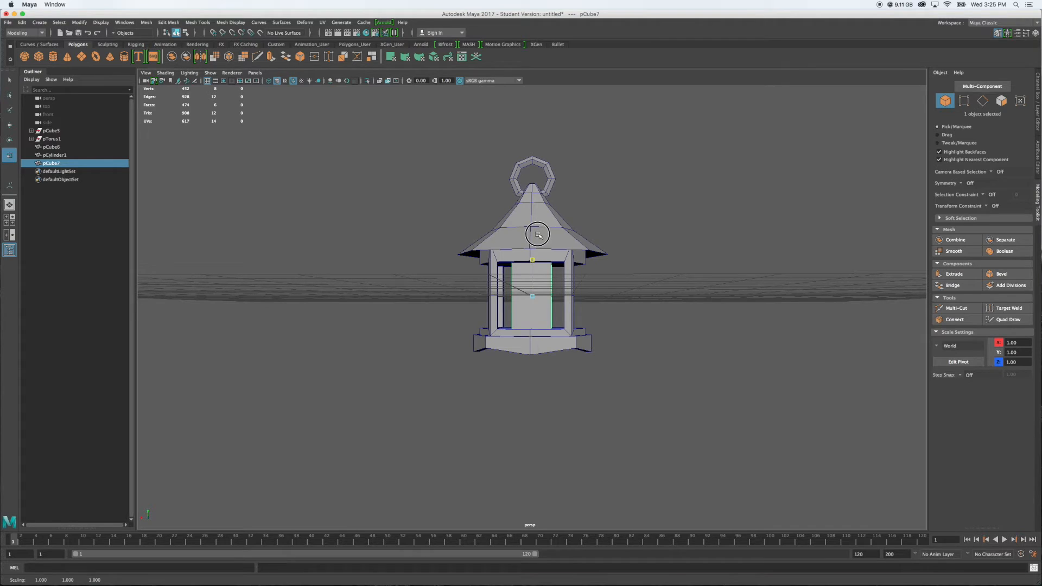
left_click_drag(537, 235, 538, 235)
key("z")
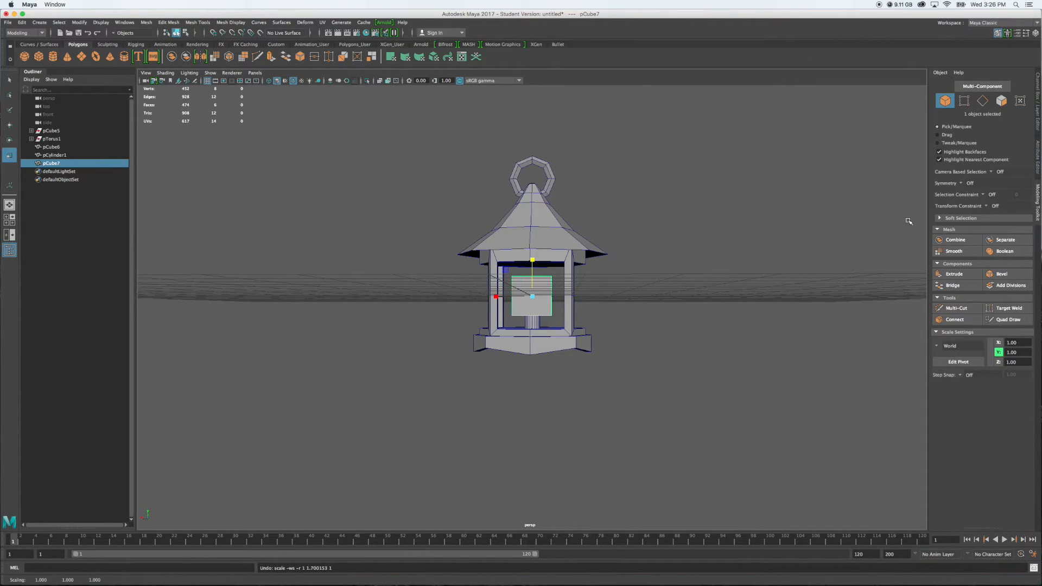
Set the cube's Subdivisions Width to 2 in its polyCube attributes
left_click(1038, 163)
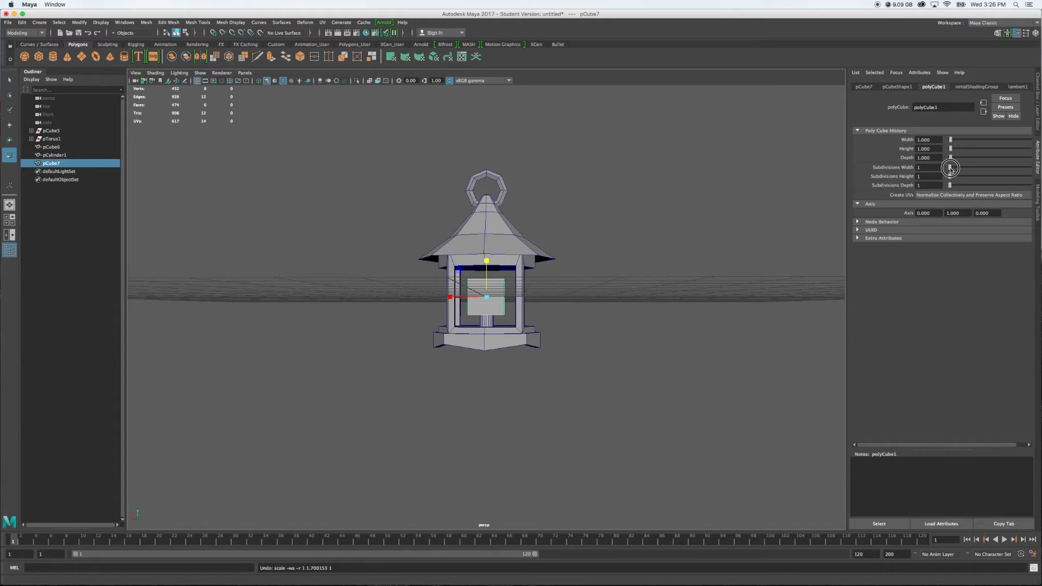
left_click_drag(951, 169, 952, 168)
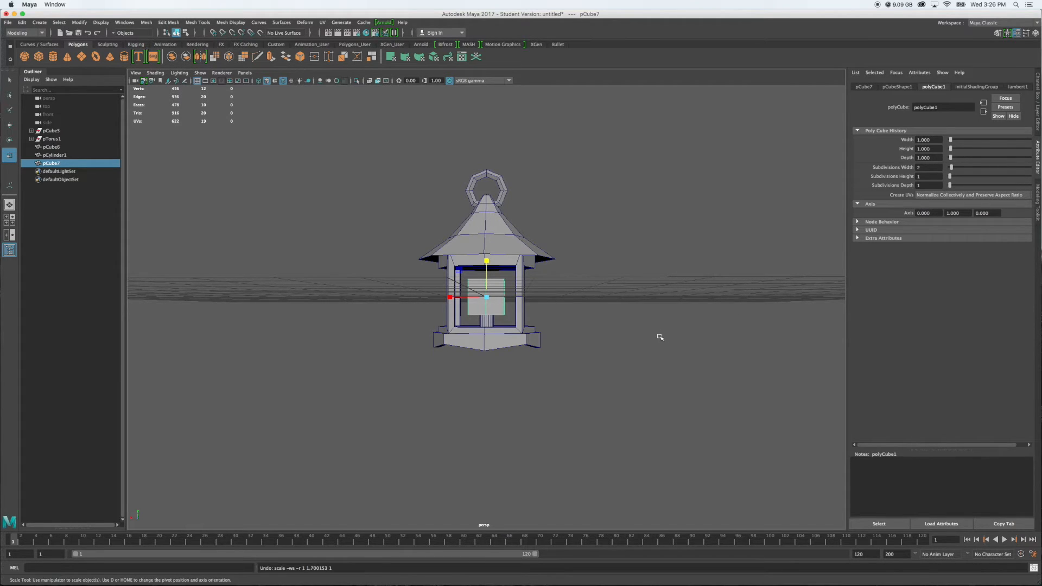
mouse_move(605, 301)
left_mouse_down("alt")
mouse_move(573, 296)
mouse_move(602, 294)
left_mouse_up("alt")
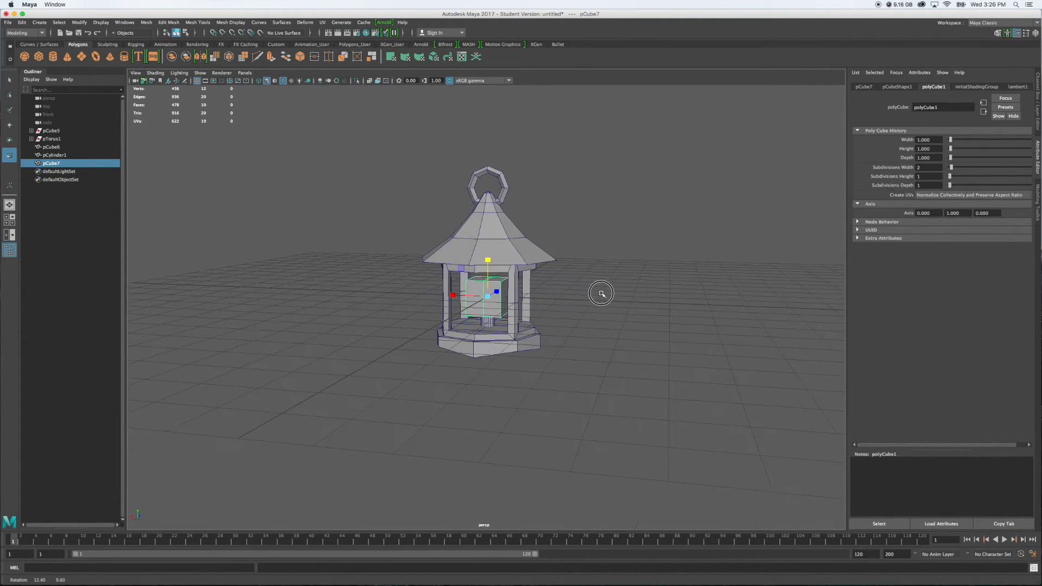
Scale the cube vertically in the front view so it spans the full height of the lantern's frame opening
scroll(563, 314, "up", 5)
scroll(563, 314, "up", 8)
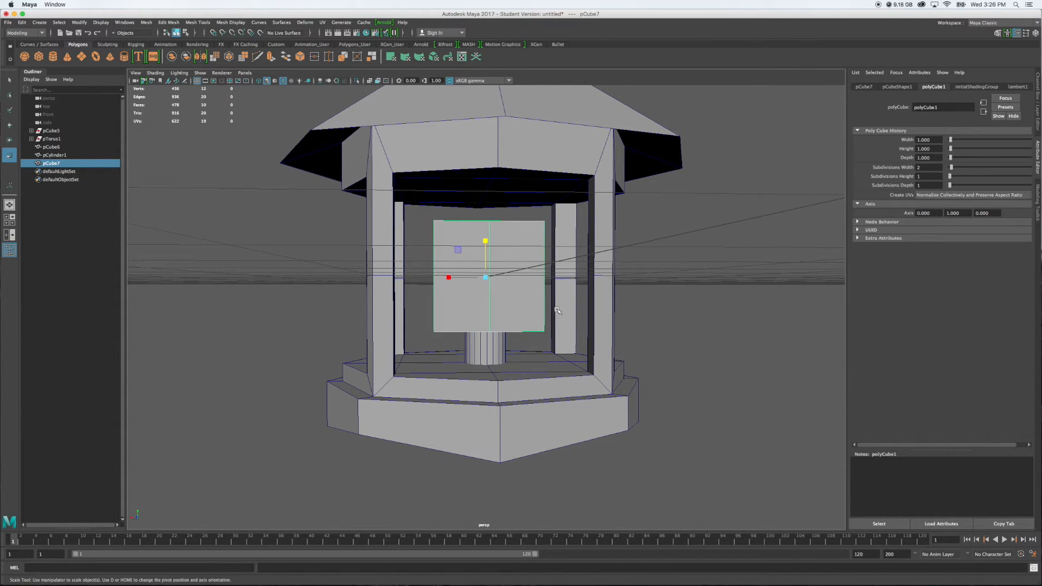
key("space")
key("space")
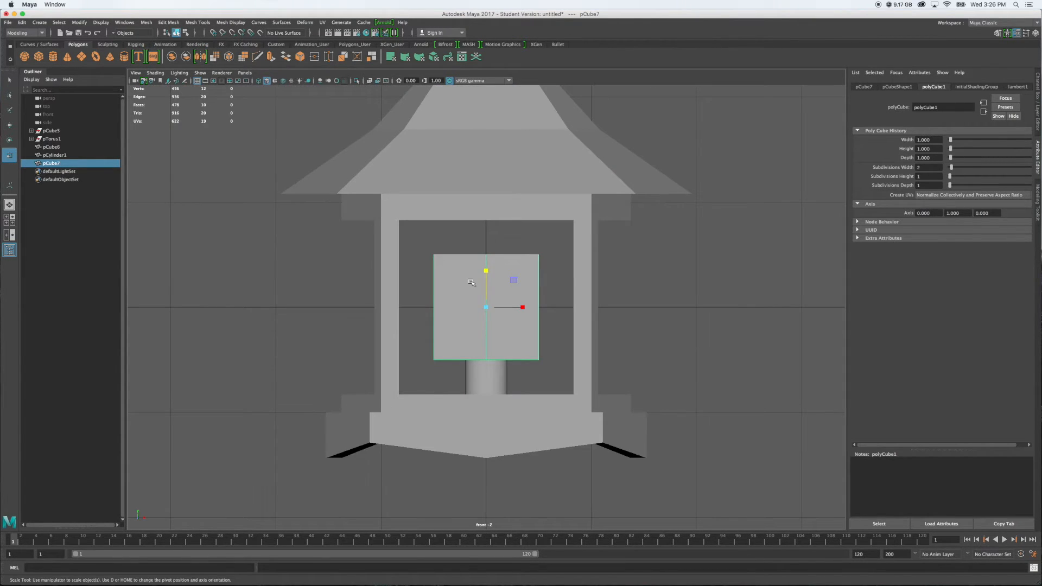
left_click_drag(485, 271, 485, 258)
left_click_drag(485, 252, 486, 248)
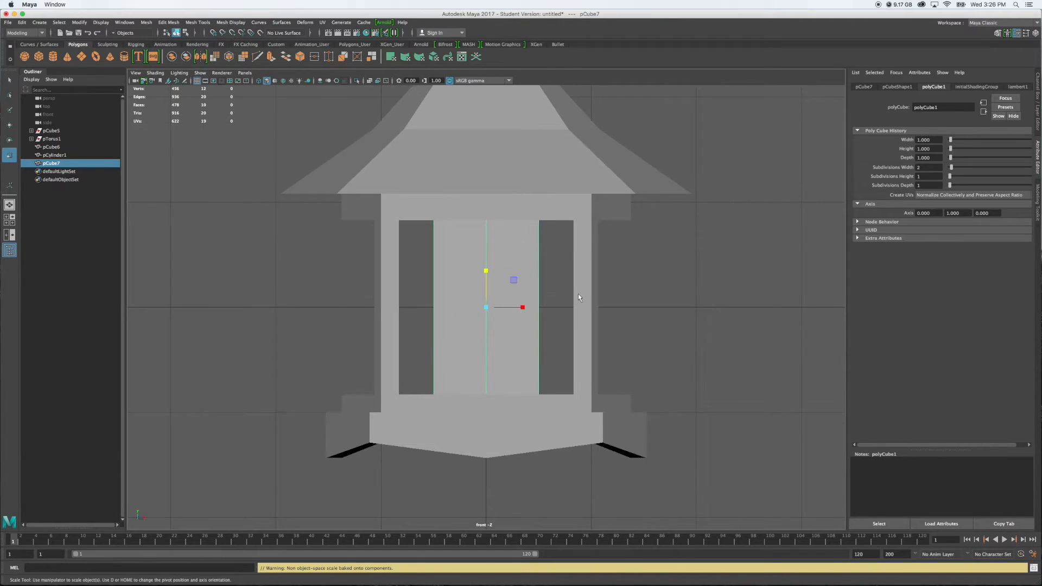
Flatten the cube along Z into a thin panel in the side view, and return to the perspective view
key("space")
key("space")
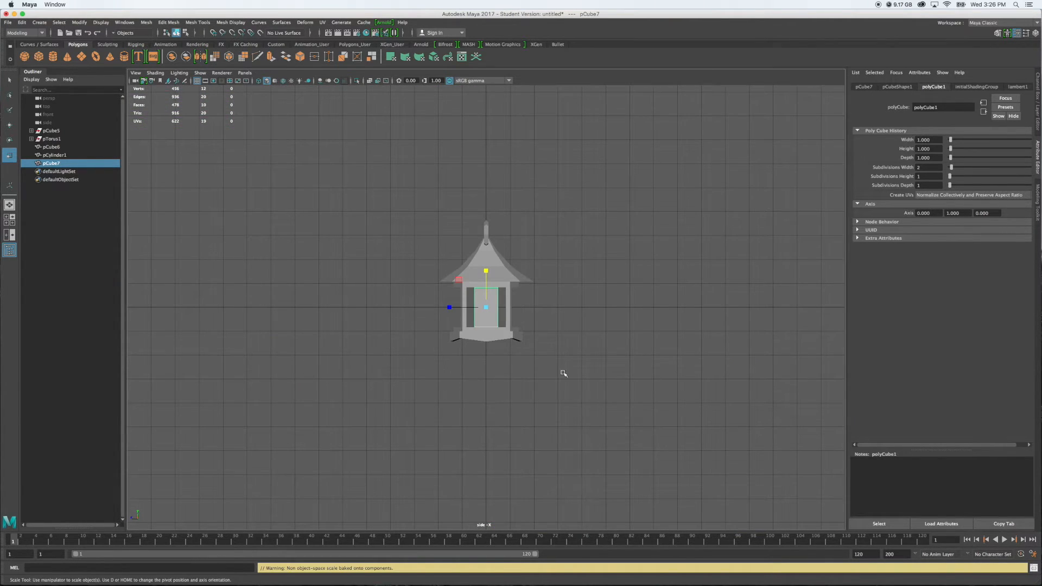
scroll(454, 301, "up", 5)
left_click_drag(449, 307, 486, 307)
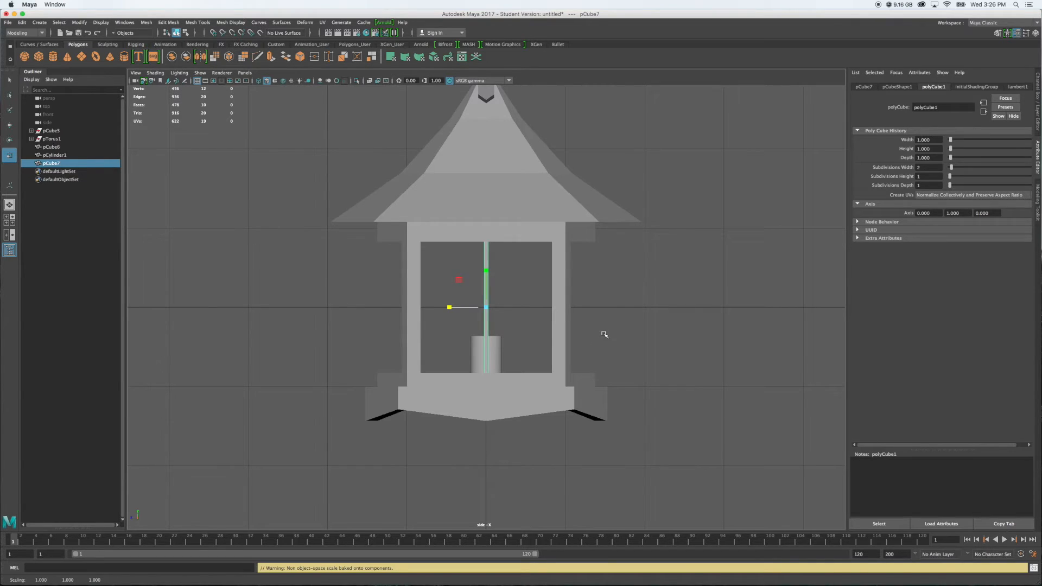
key("space")
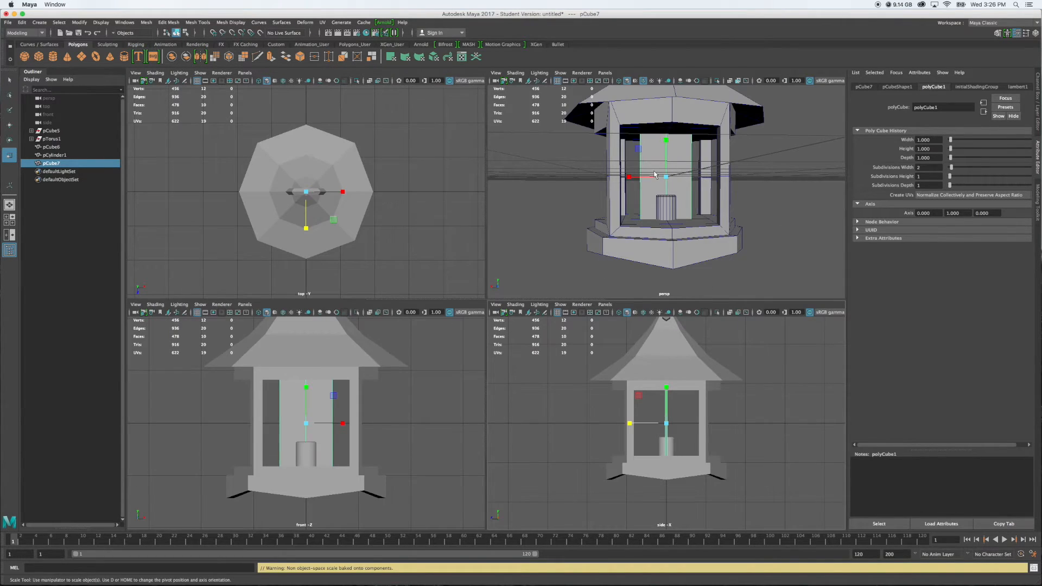
key("space")
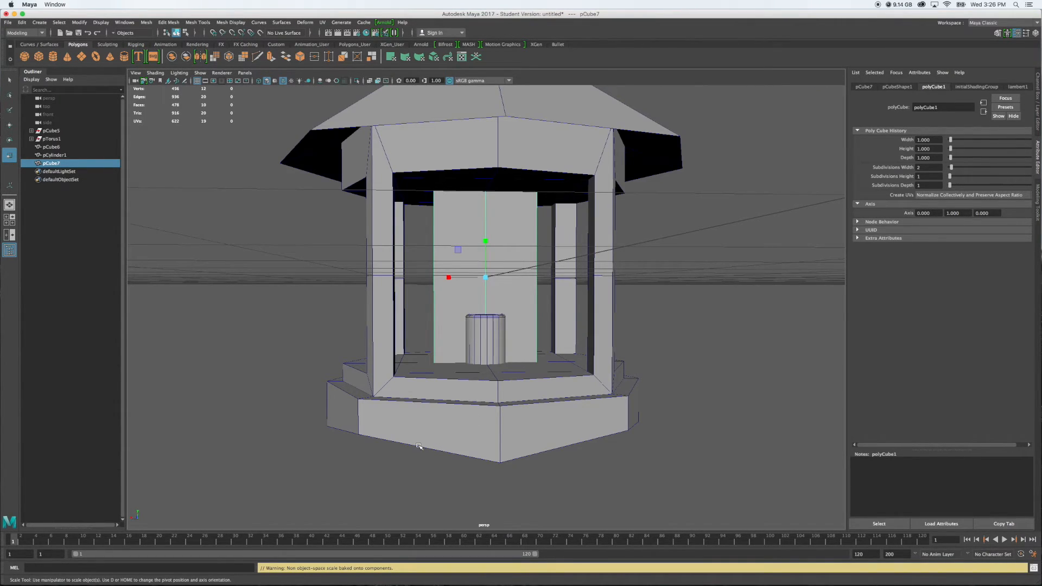
Widen the panel along X in the front view so it fills the width between the frame posts
left_click_drag(377, 319, 535, 309, "alt")
key("space")
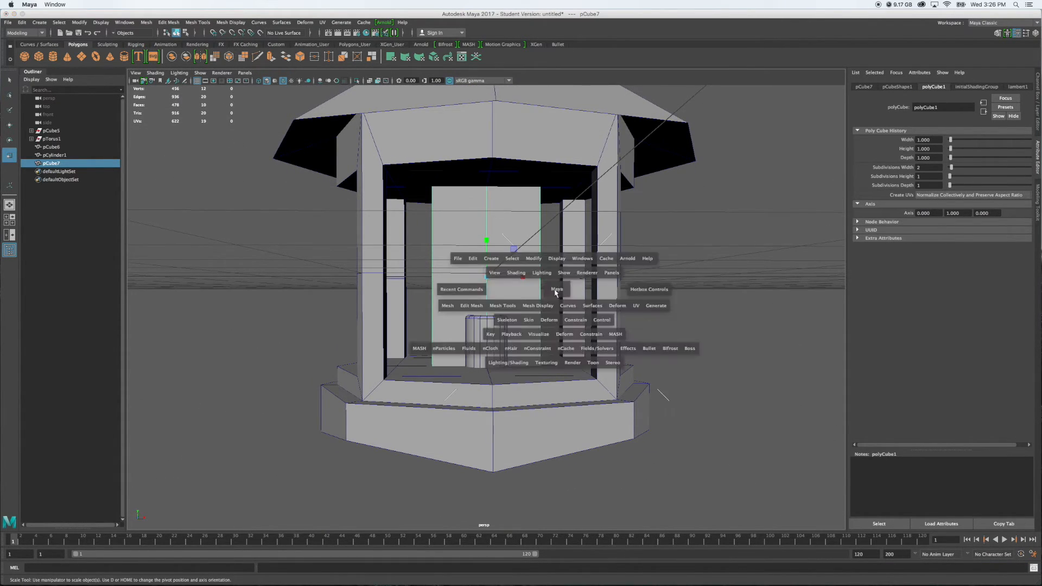
key("space")
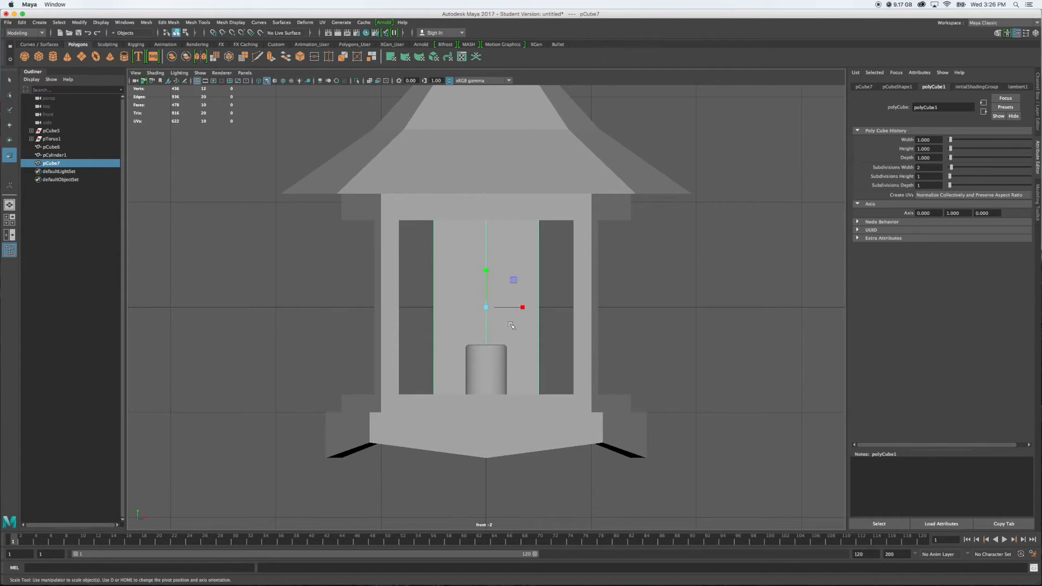
left_click_drag(522, 307, 548, 307)
key("space")
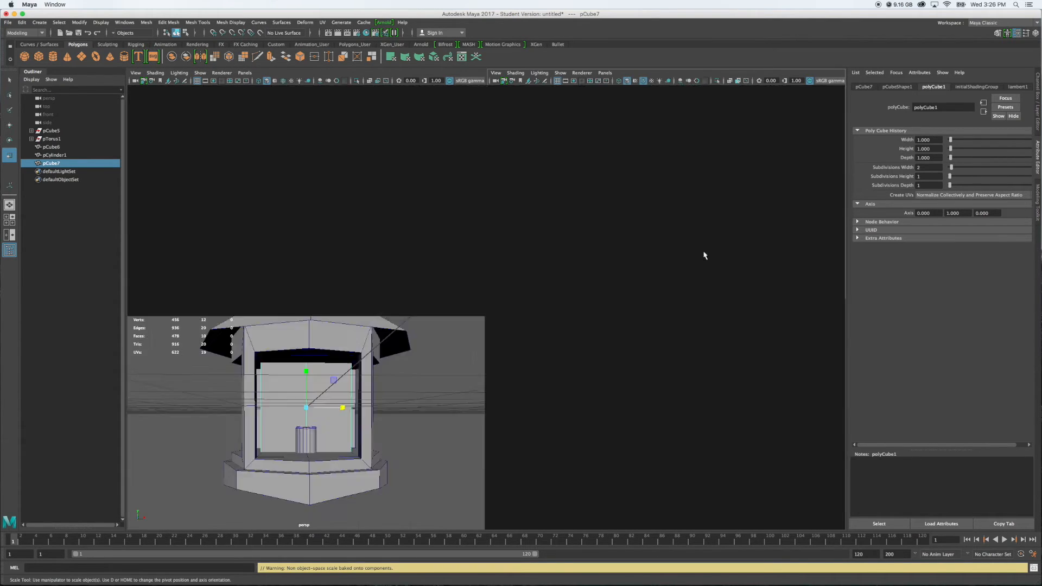
Move the panel along Z from the lantern's centre outward into the frame opening
left_click_drag(684, 356, 632, 318, "alt")
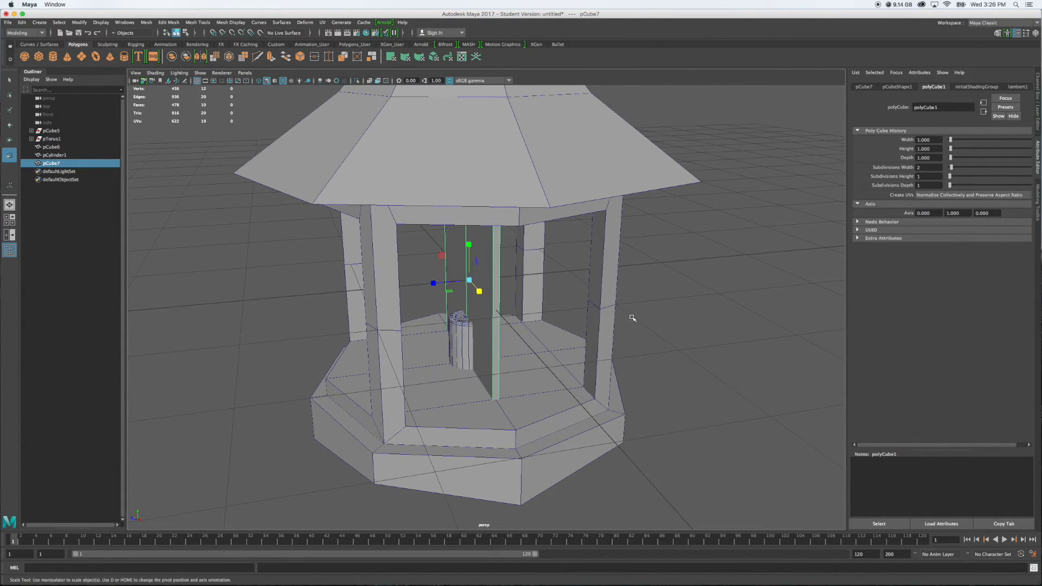
key("w")
left_click_drag(433, 283, 321, 290)
left_click_drag(421, 331, 507, 318, "alt")
Select the panel's middle column of vertices and move it outward along Z, bending the panel to follow the octagonal base's corner
right_click_drag(434, 322, 399, 320)
scroll(481, 325, "down", 4)
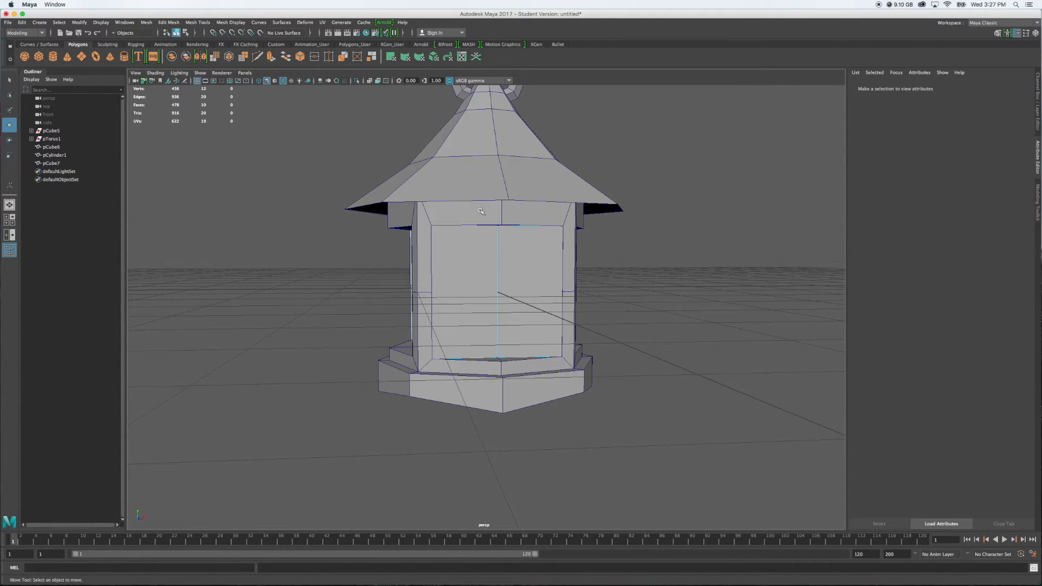
left_click_drag(481, 211, 516, 402)
left_click_drag(651, 353, 601, 339, "alt")
left_click_drag(368, 298, 344, 300)
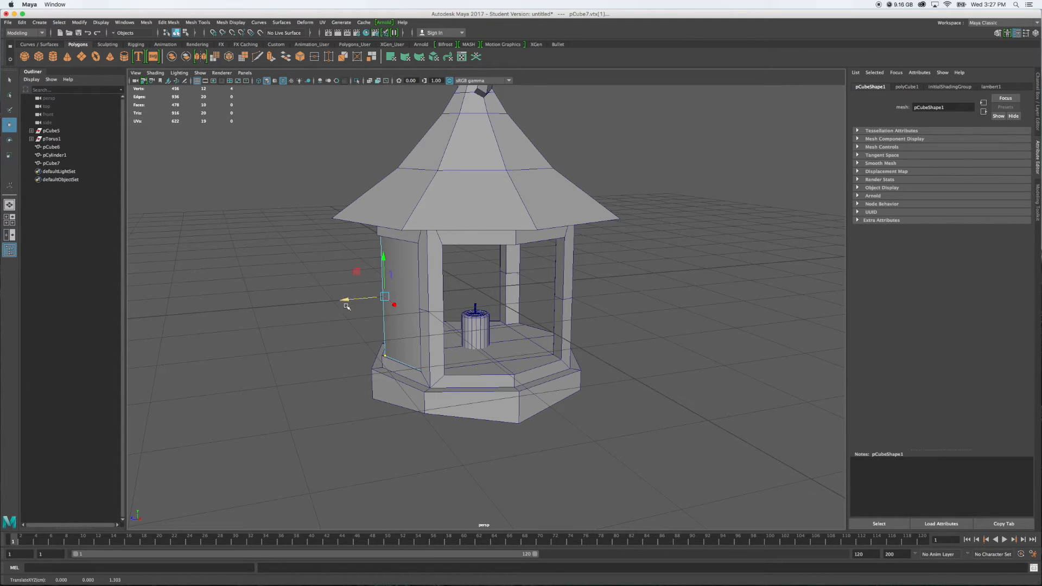
key("f")
left_click_drag(519, 442, 659, 387, "alt")
left_click_drag(522, 317, 521, 324)
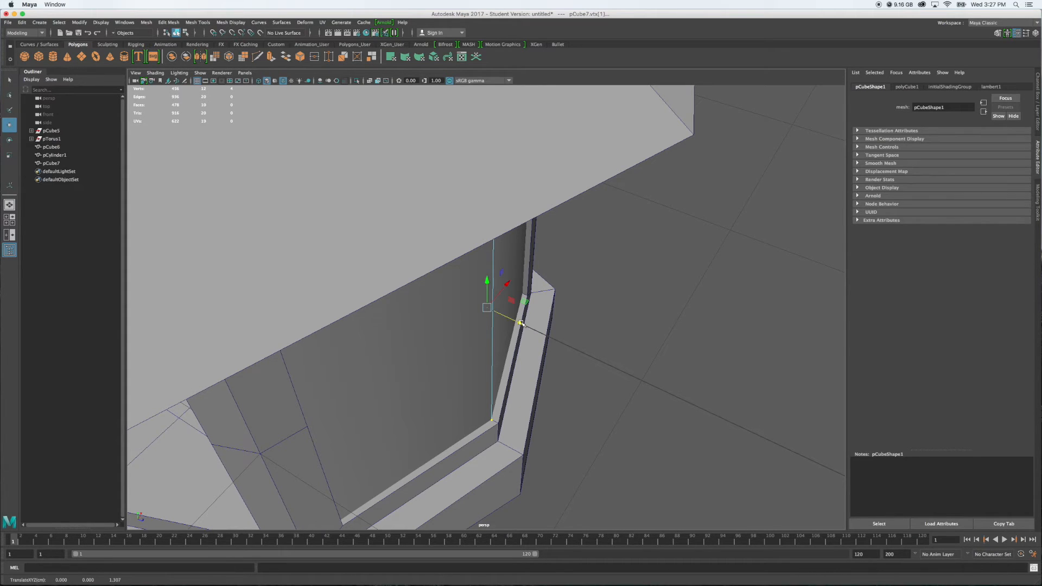
Return to object mode, duplicate the bent glass pane, and move the copy along Z toward the lantern's opposite opening
left_click_drag(757, 420, 644, 401, "alt")
scroll(510, 438, "down", 8)
left_click_drag(580, 425, 559, 422, "alt")
left_click(769, 388)
left_click_drag(677, 384, 611, 386, "alt")
right_click_drag(495, 321, 517, 308)
left_click_drag(551, 325, 500, 351, "alt")
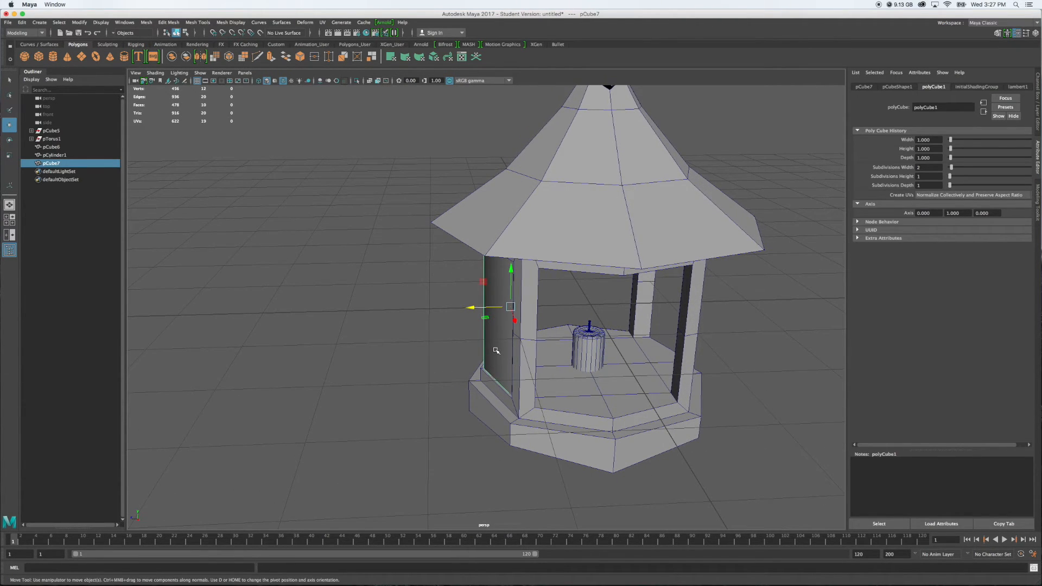
key("super+d")
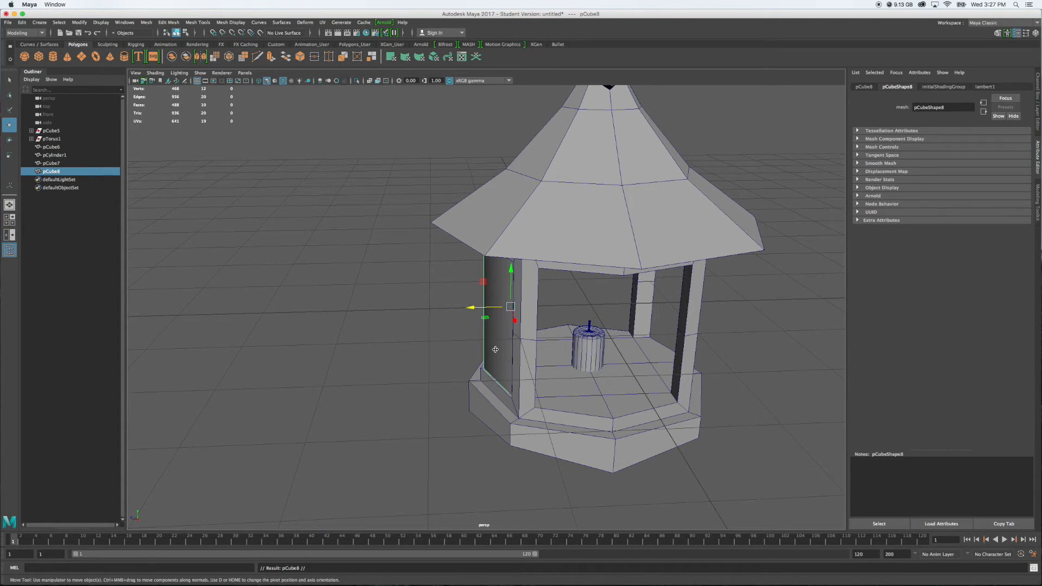
left_click_drag(474, 307, 691, 316)
Turn the duplicated pane around its vertical axis and set its Rotate Y to 180
key("e")
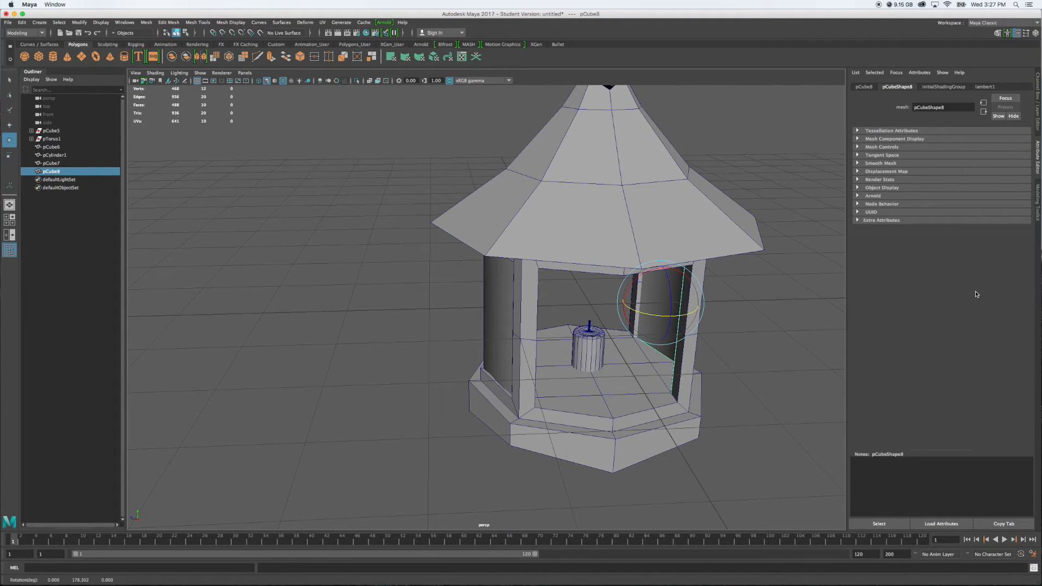
left_click(1039, 130)
double_click(1023, 112)
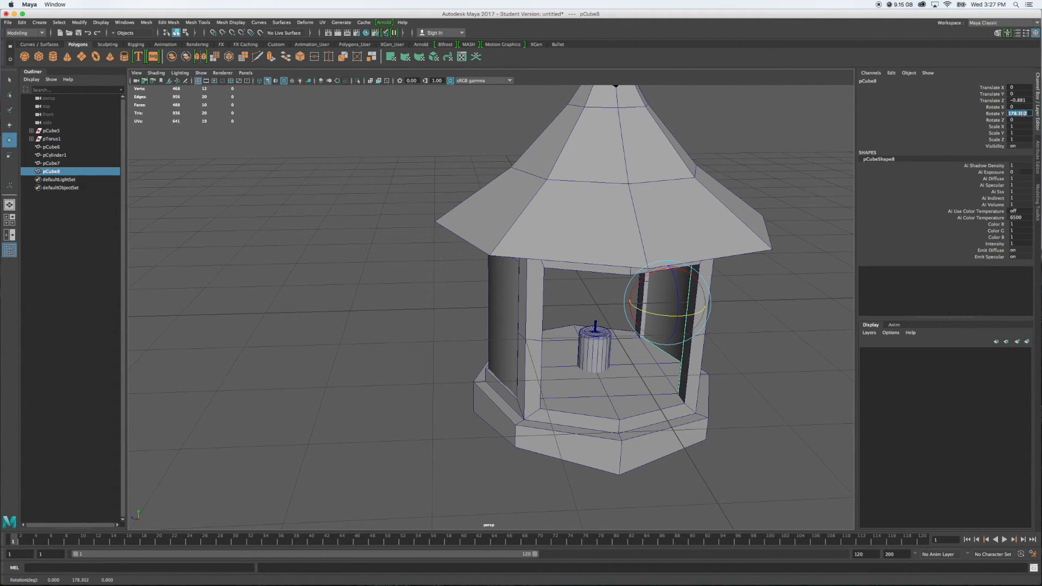
type("180")
key("Return")
Move the rotated pane along Z to about -0.988 so it sits in the opening opposite the original pane
mouse_move(732, 383)
left_mouse_down("alt")
mouse_move(668, 372)
mouse_move(721, 380)
left_mouse_up("alt")
key("w")
mouse_move(634, 345)
left_mouse_down()
mouse_move(624, 332)
mouse_move(634, 348)
left_mouse_up()
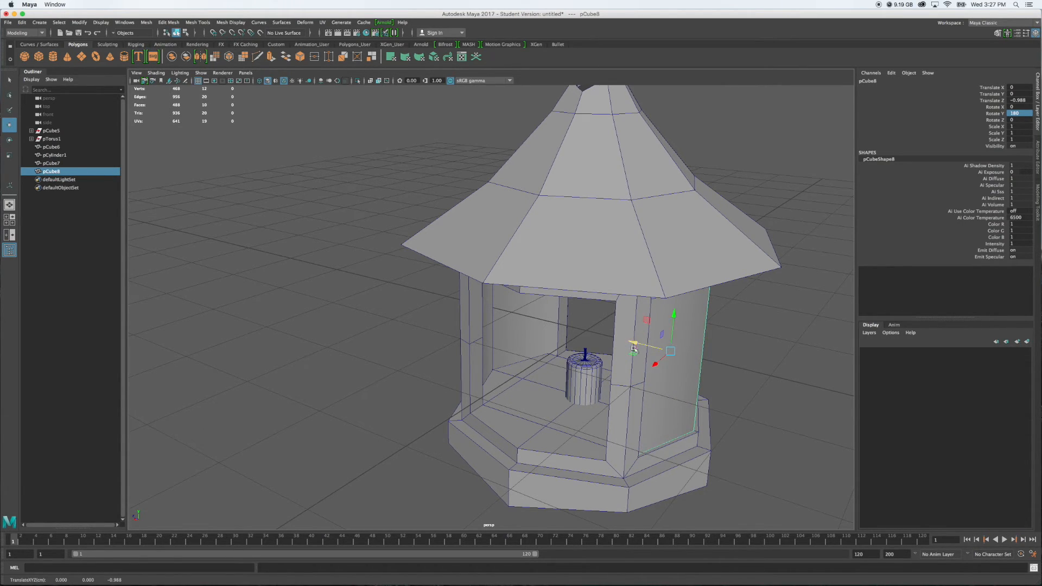
left_click_drag(733, 436, 605, 421, "alt")
left_click_drag(416, 414, 409, 417, "alt")
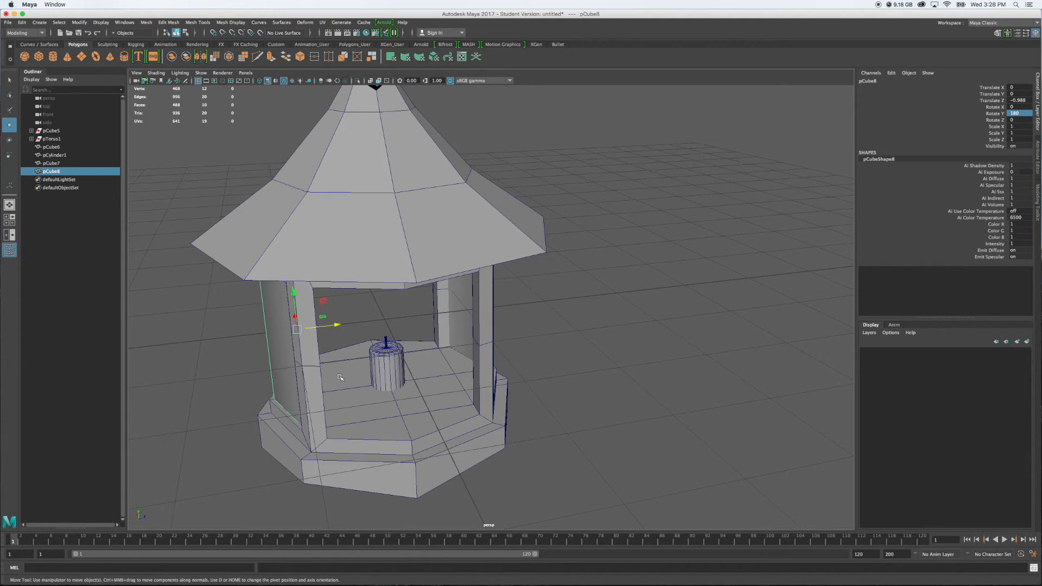
Duplicate the second pane and move the copy along Z to the lantern's centre, snapping it to Translate Z 0
key("super+d")
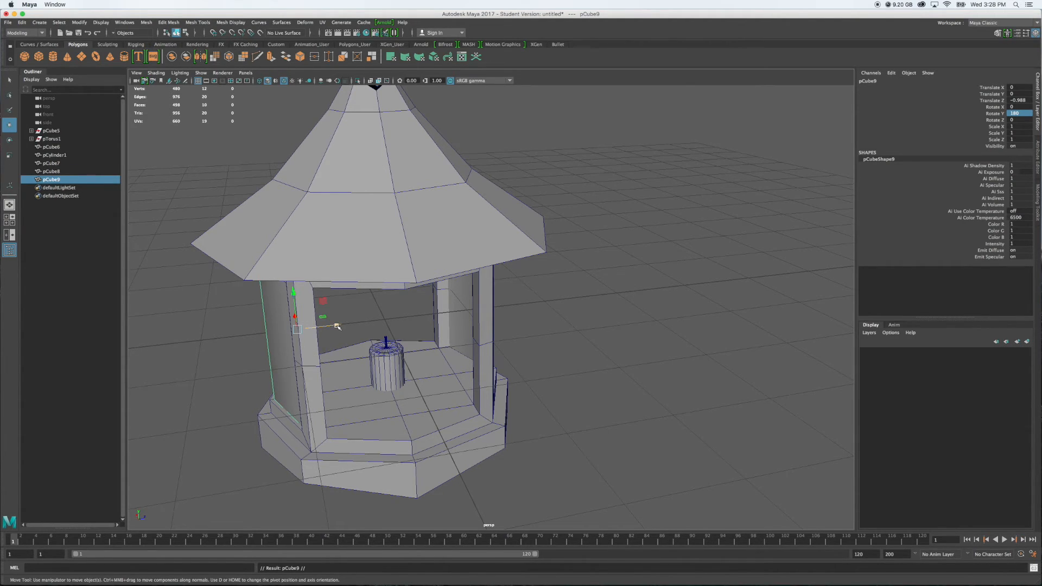
left_click_drag(337, 326, 421, 320)
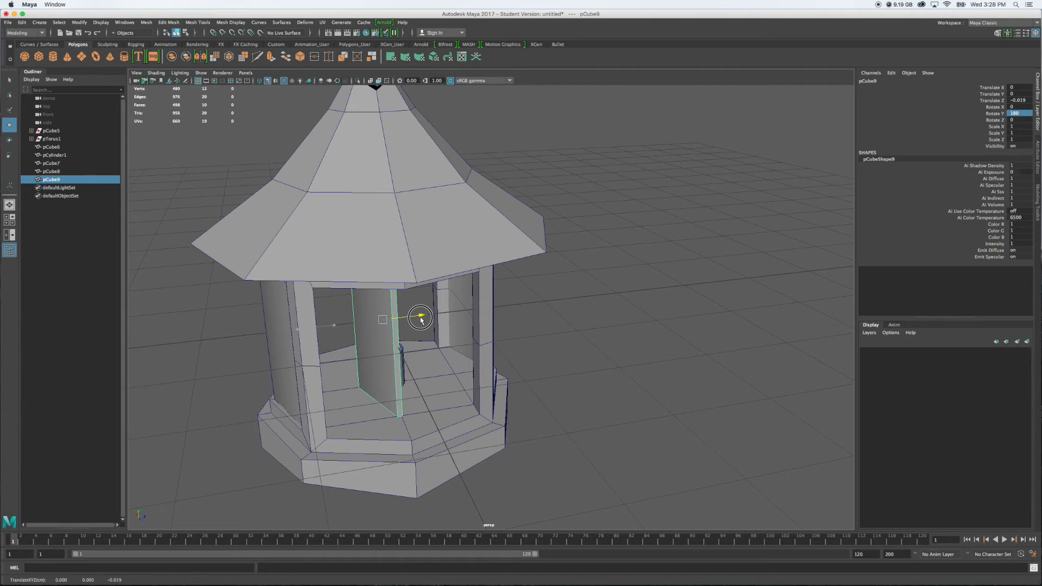
left_click_drag(421, 320, 392, 323)
key("x")
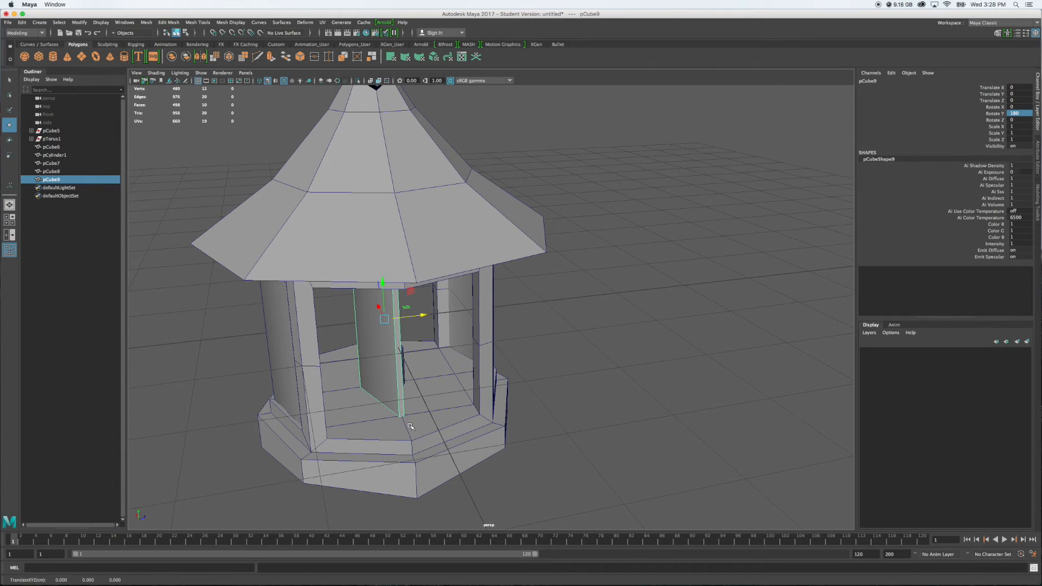
Turn the centred pane around its vertical axis and set its Rotate Y to 270
key("e")
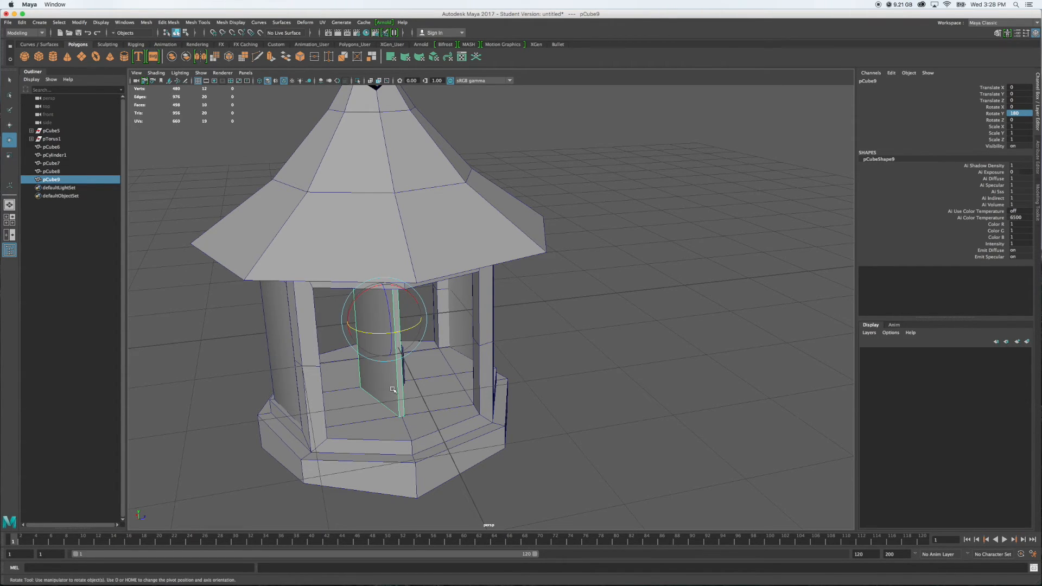
left_click_drag(380, 332, 450, 332)
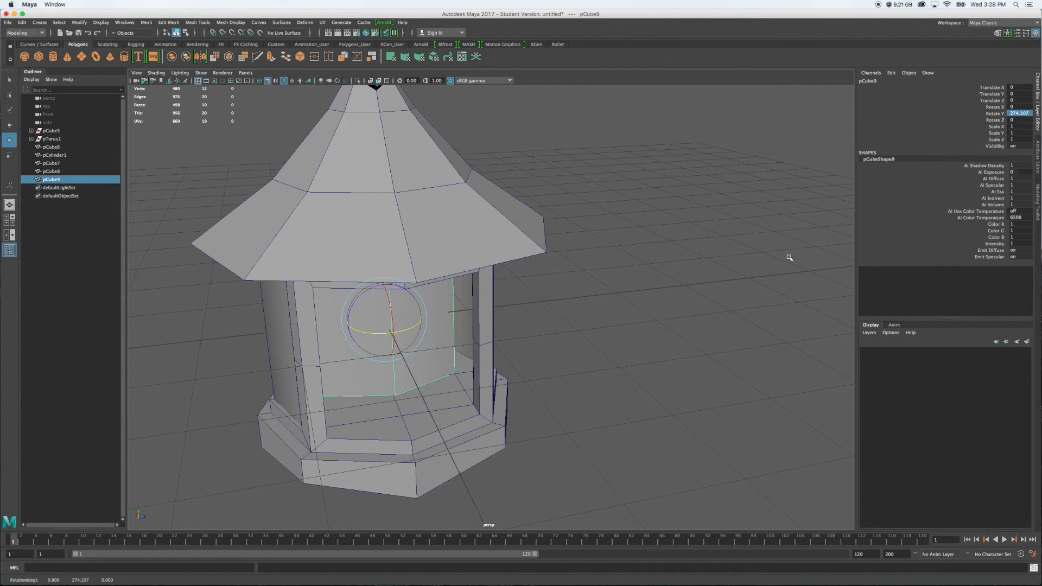
double_click(1013, 115)
type("270")
key("Return")
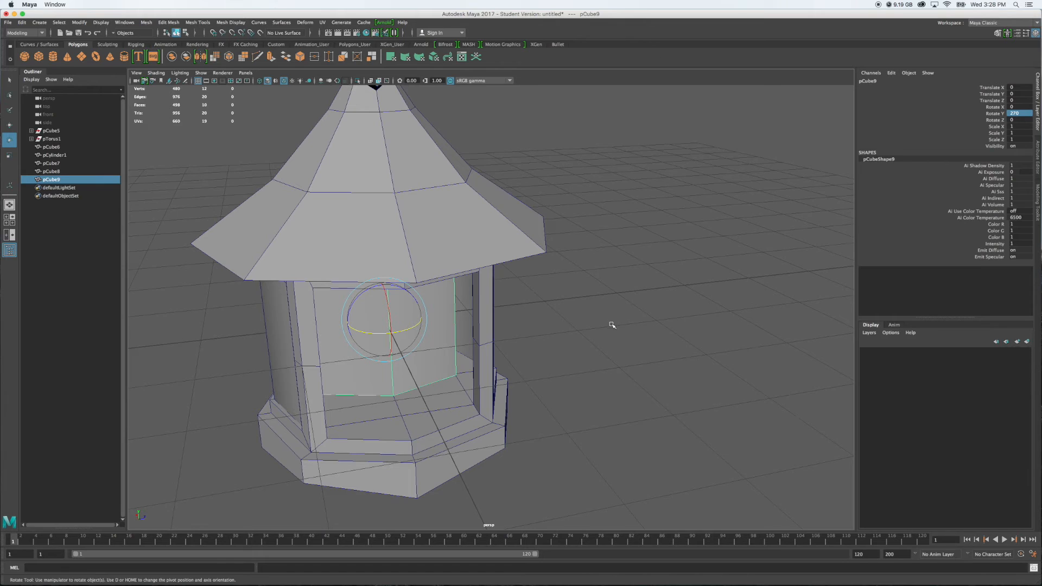
Move the third pane along X to about -1.001 so it fits into the side opening between the posts
key("w")
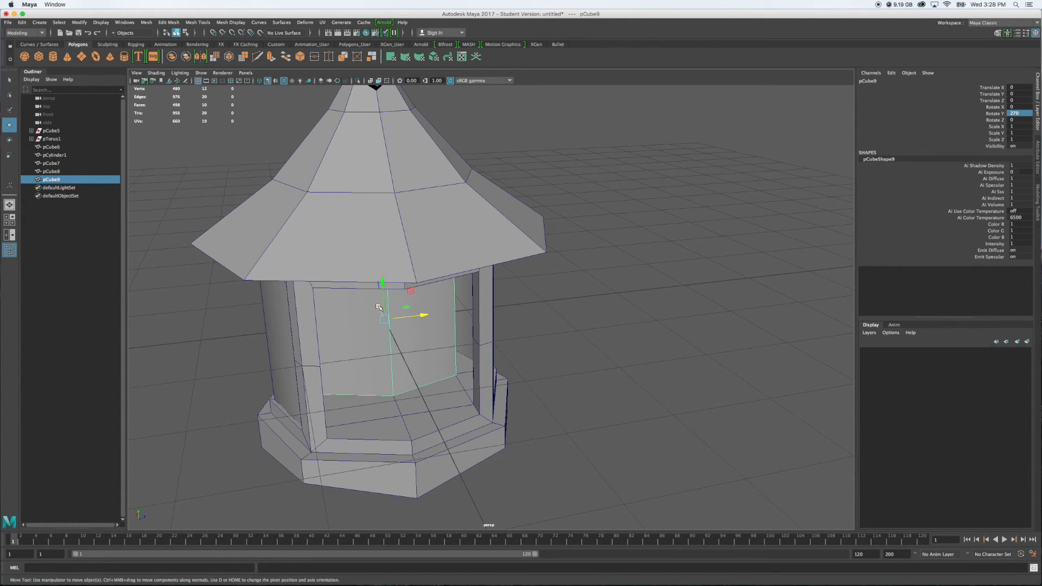
middle_click_drag(376, 320, 392, 338)
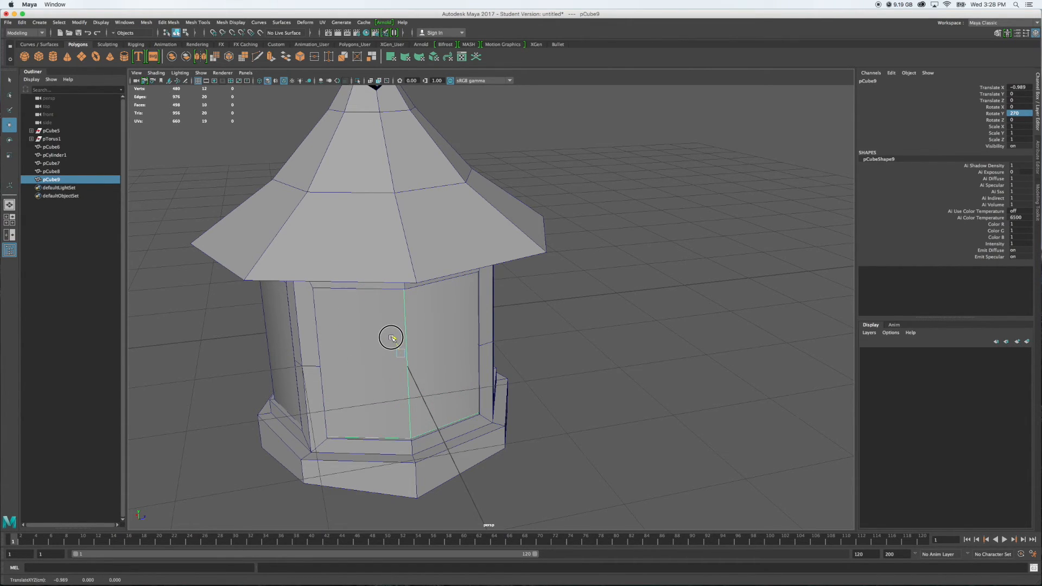
left_click_drag(525, 377, 494, 362, "alt")
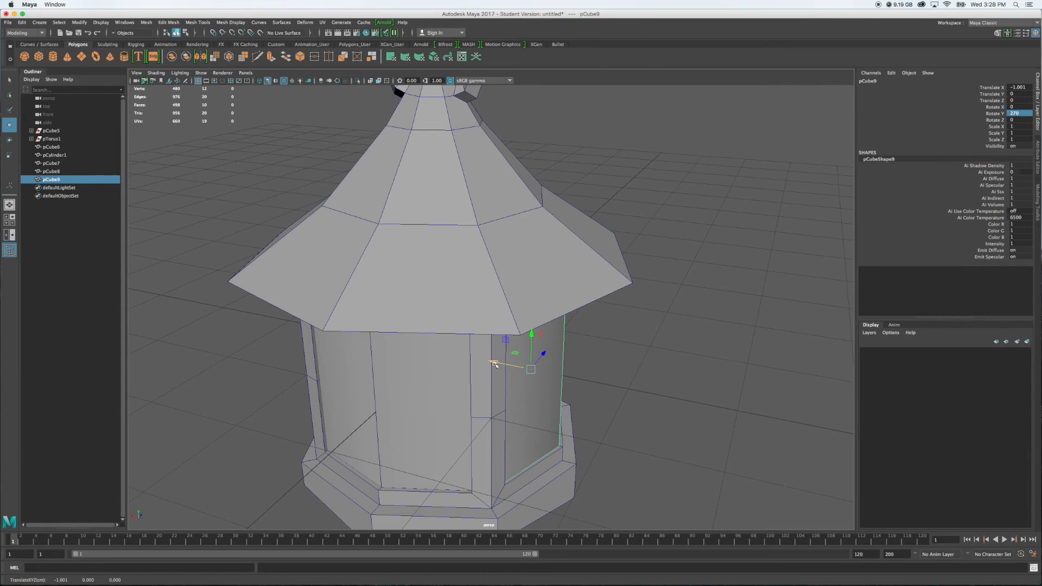
Duplicate the third pane and move the copy along X to about 0.402, toward the remaining empty opening
key("super+d")
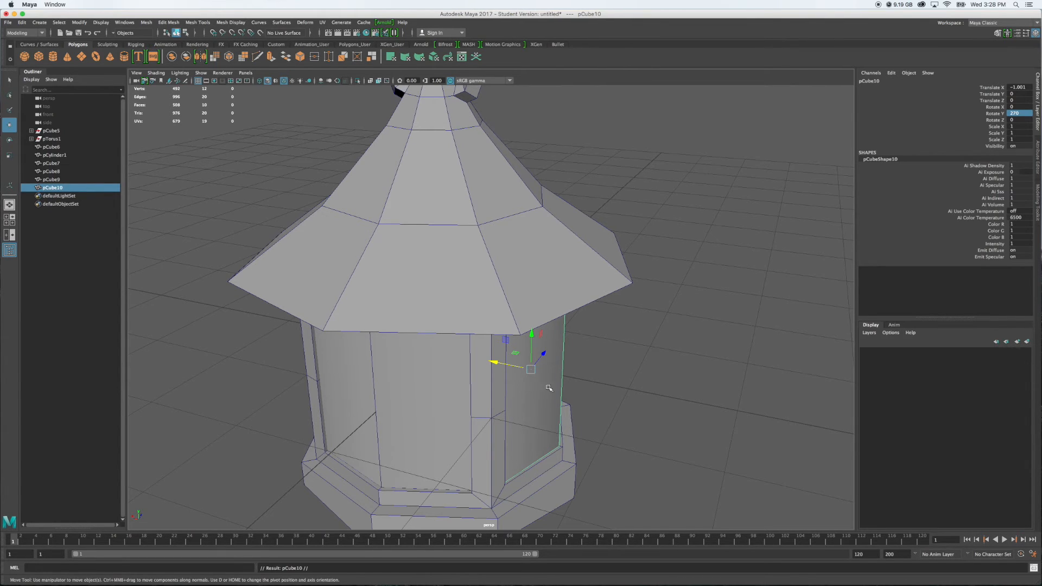
left_click_drag(520, 370, 375, 354)
left_click_drag(402, 416, 502, 423, "alt")
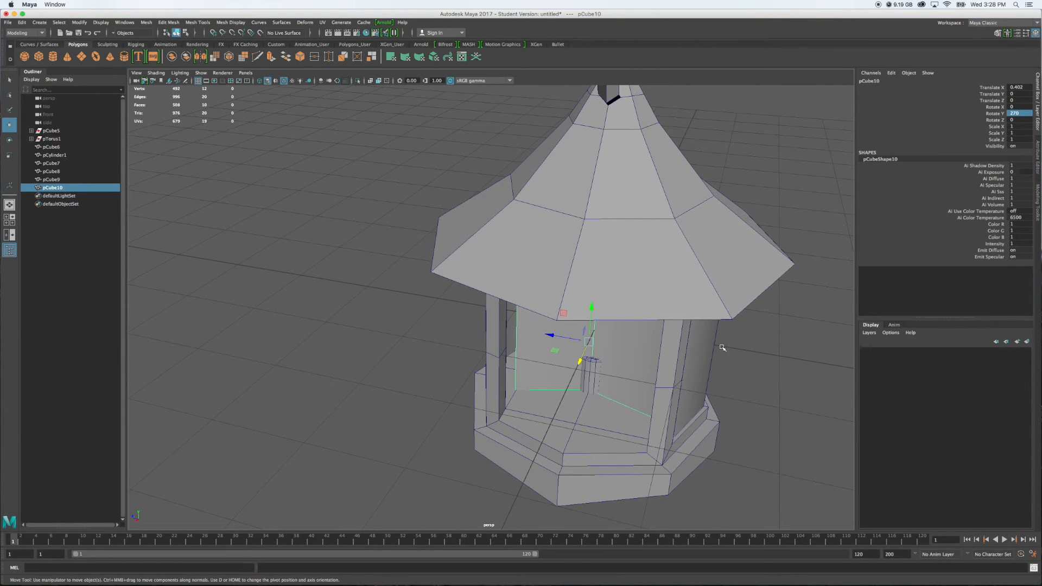
Set the fourth pane's Rotate Y to 90 so its bend faces outward toward the empty opening
left_click(1023, 113)
key("Return")
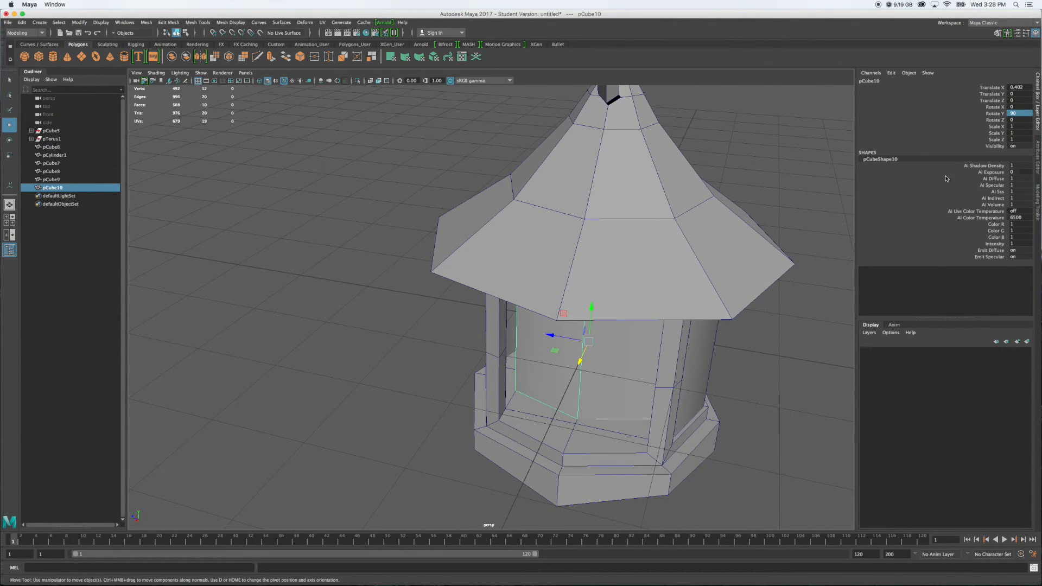
left_click_drag(689, 369, 658, 369, "alt")
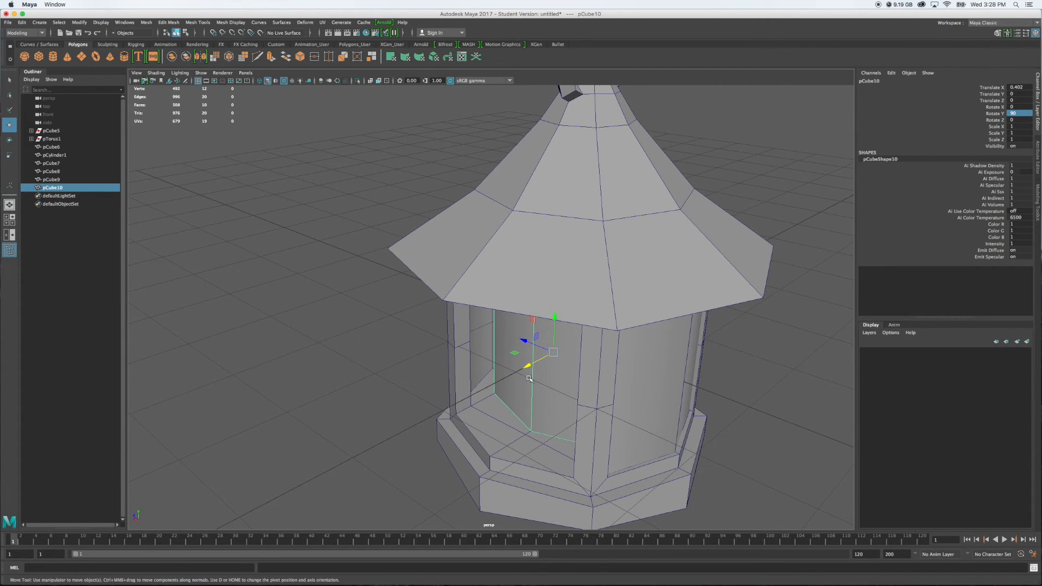
Move the fourth pane along X to about 0.999 so it fits into the last frame opening
left_click_drag(527, 366, 487, 383)
left_click_drag(723, 438, 536, 373, "alt")
left_click(740, 412)
mouse_move(544, 331)
left_mouse_down("alt")
mouse_move(619, 332)
mouse_move(527, 334)
left_mouse_up("alt")
left_click(609, 305)
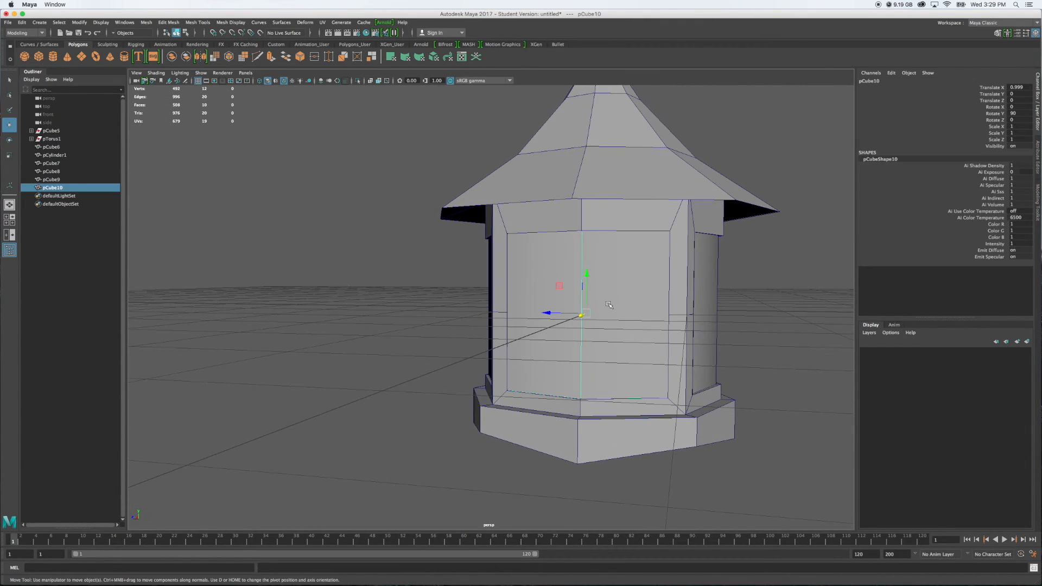
Select all parts of the lantern and freeze their transformations
scroll(592, 311, "down", 3)
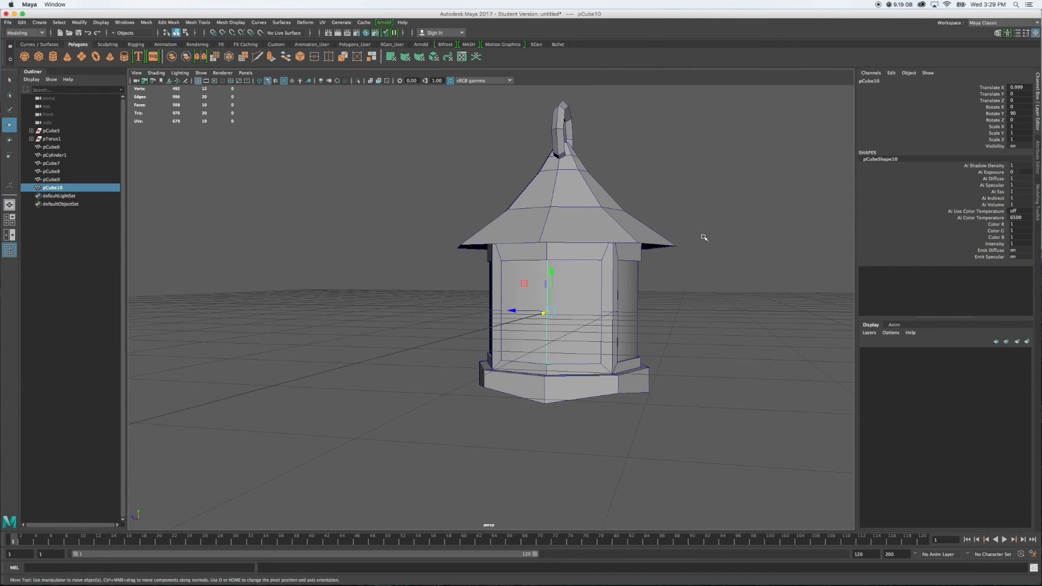
left_click_drag(704, 237, 654, 235, "alt")
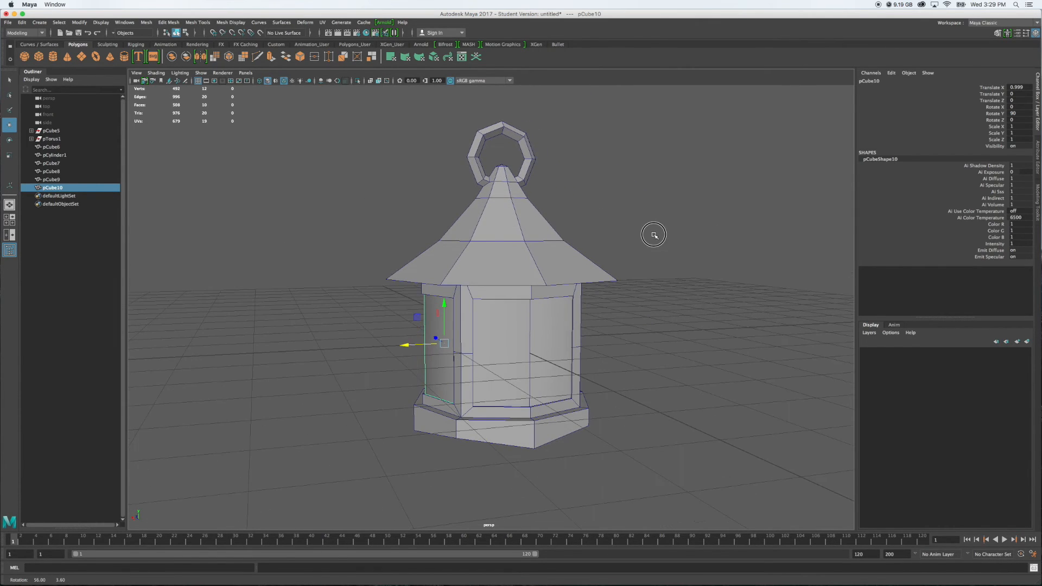
left_click_drag(353, 106, 685, 442)
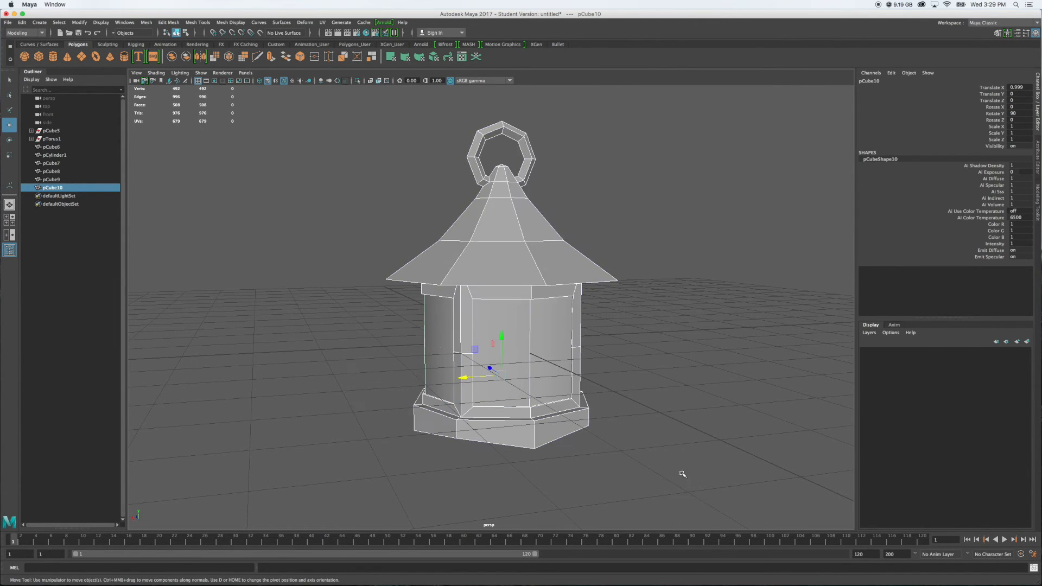
left_click(77, 23)
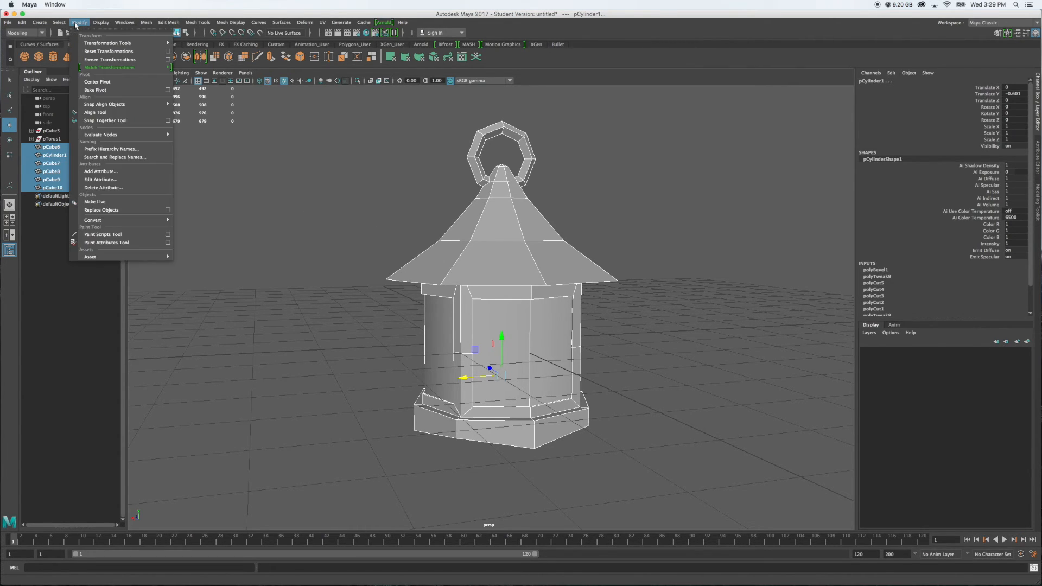
left_click(98, 59)
Delete all construction history in the scene and clear the selection
left_click(22, 22)
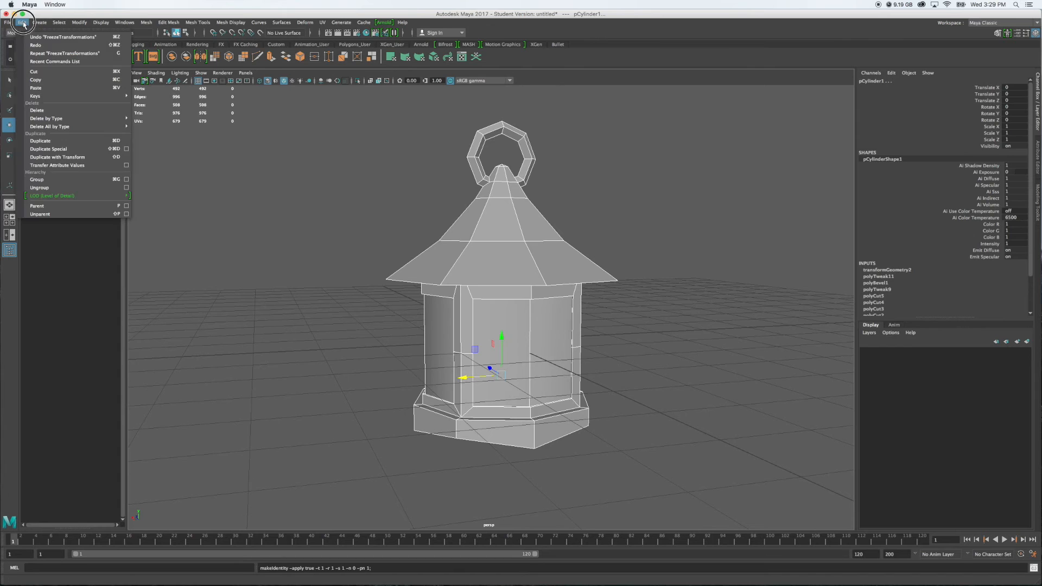
mouse_move(65, 127)
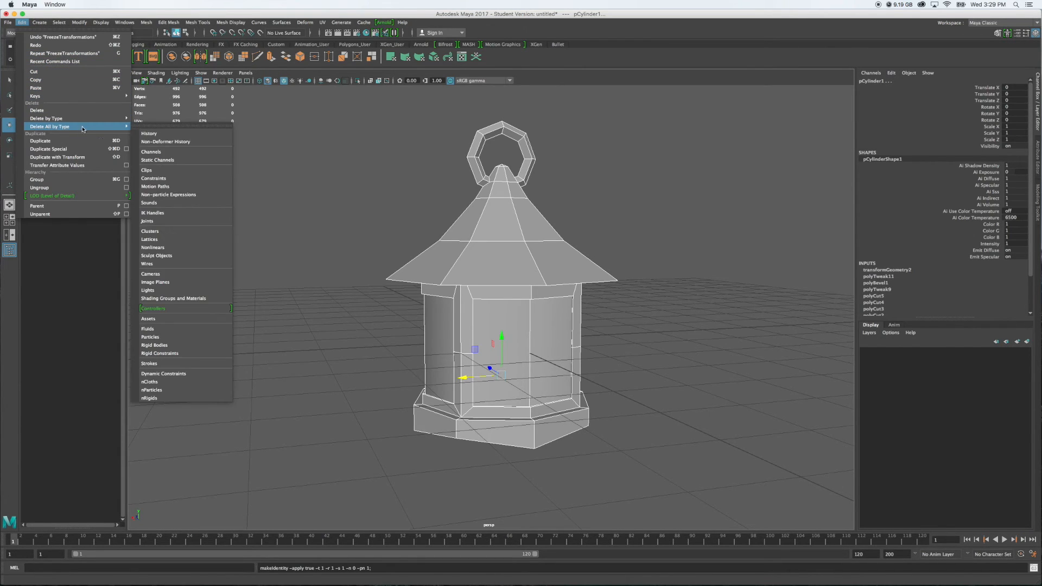
left_click(156, 130)
left_click(293, 186)
left_click_drag(293, 186, 268, 179, "alt")
Select the front-facing pane, pCube8, and rename it glass_01
left_click(489, 291)
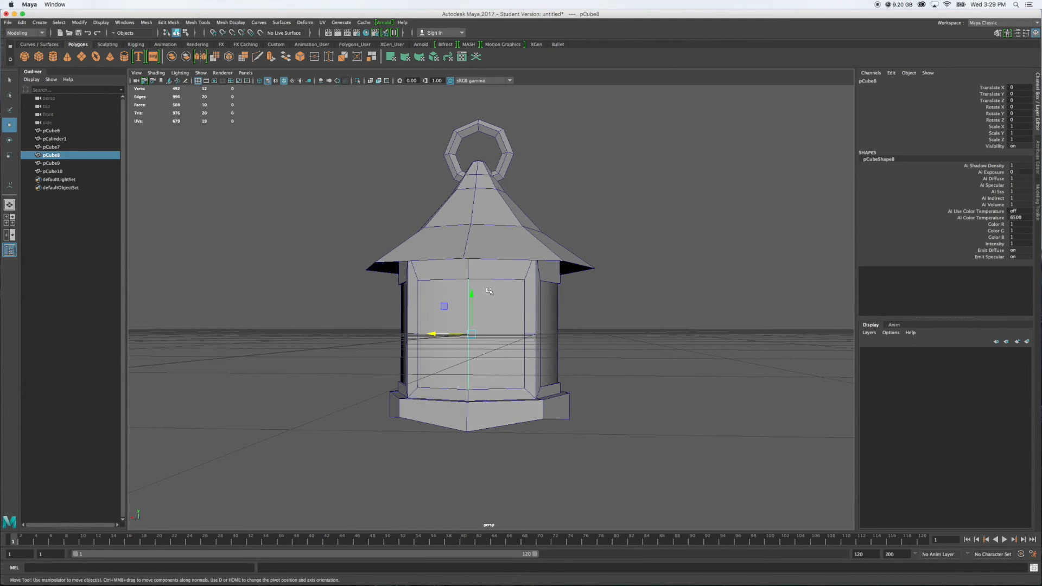
double_click(55, 156)
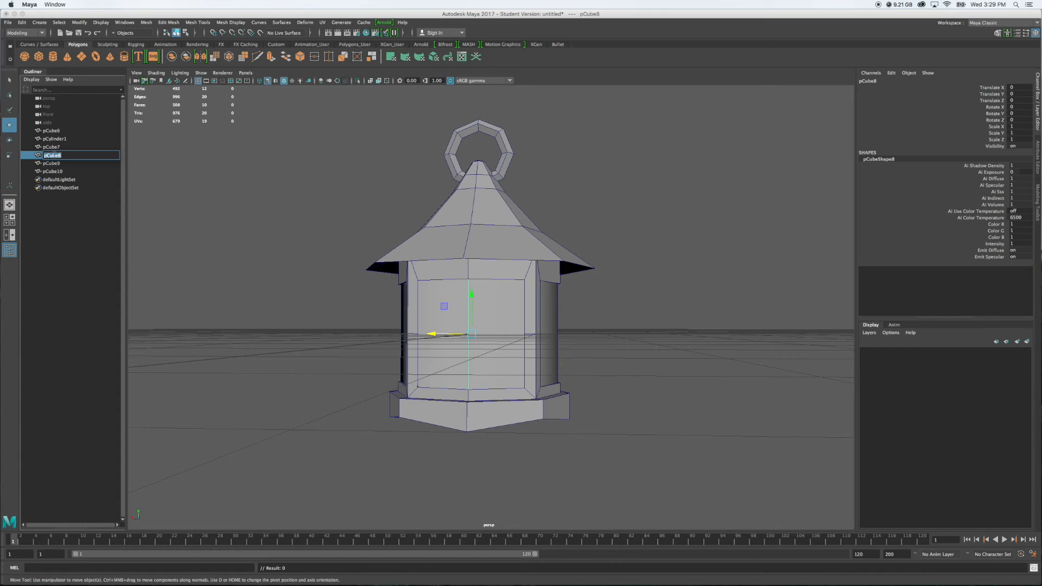
type("GAL")
type("ss_01")
key("Return")
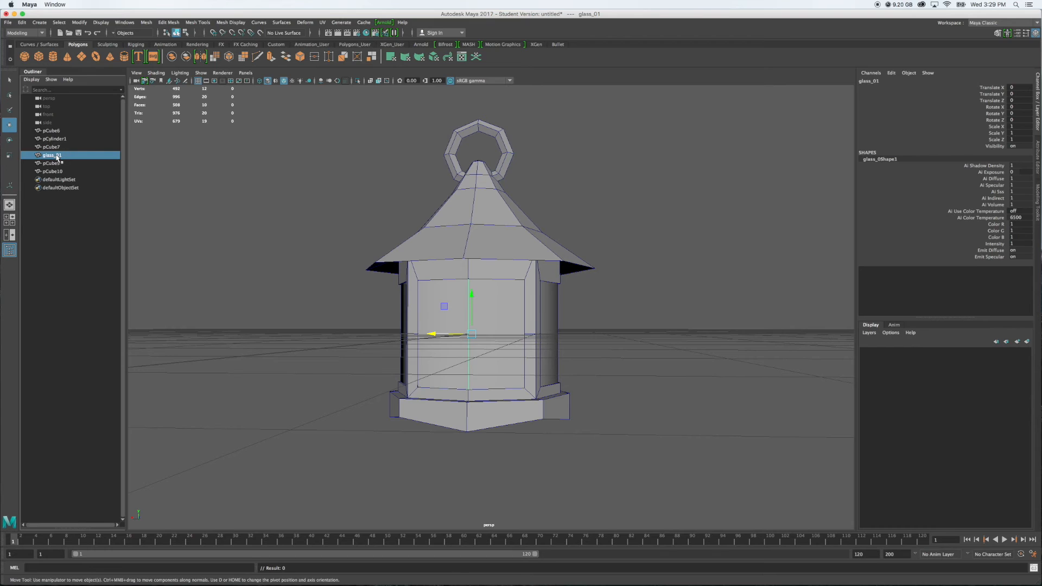
Copy the name glass_01 and reuse it to rename the neighbouring pane, pCube9, as glass_02
double_click(57, 156)
key("super+c")
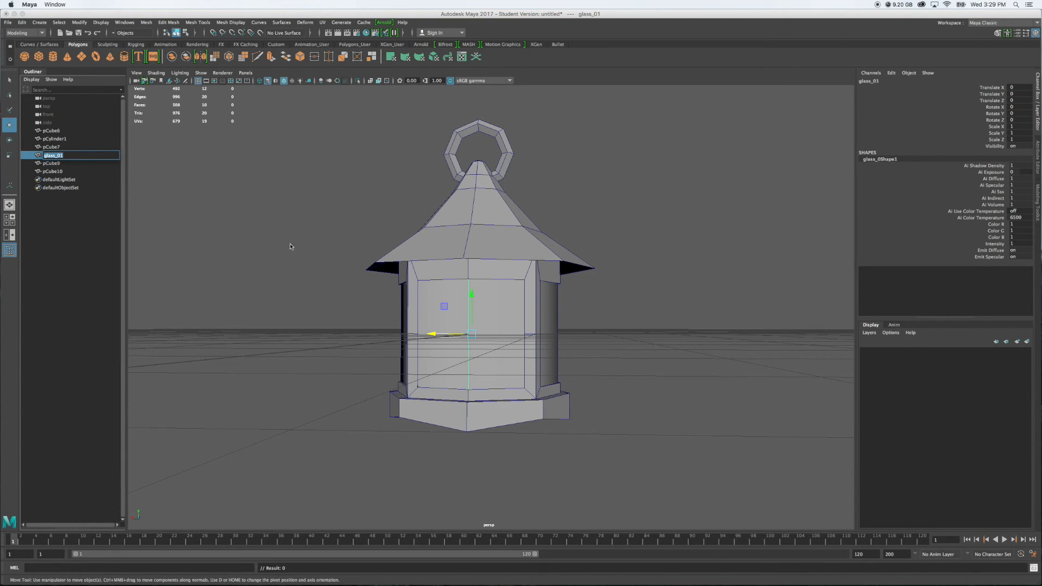
left_click(551, 316)
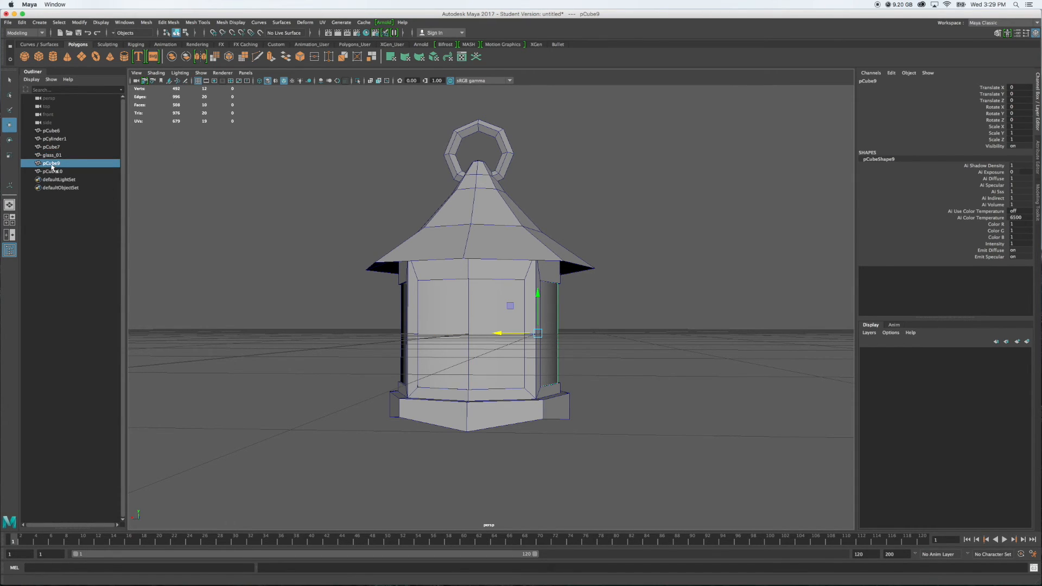
type("glass_01")
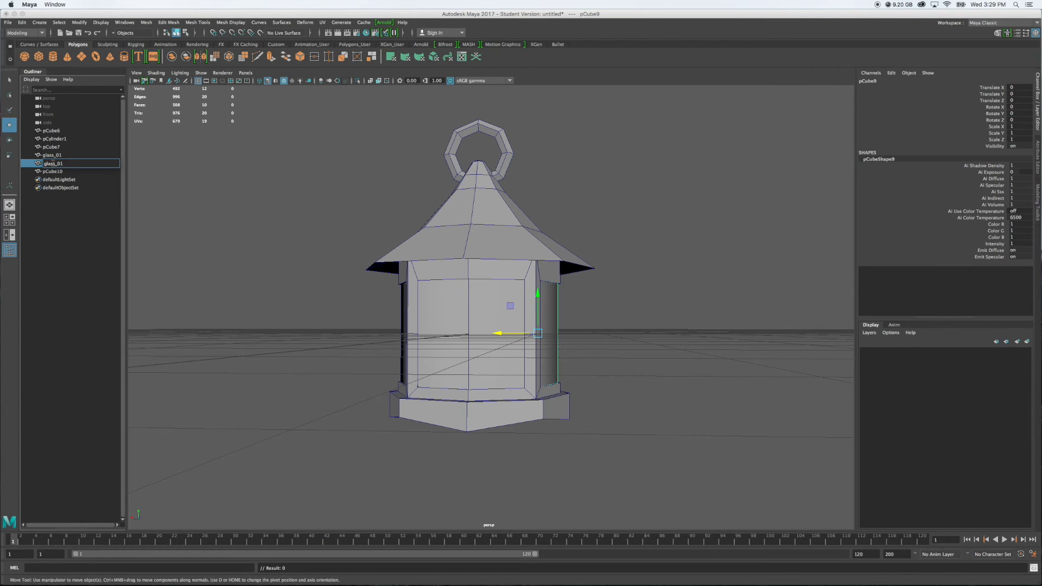
key("Return")
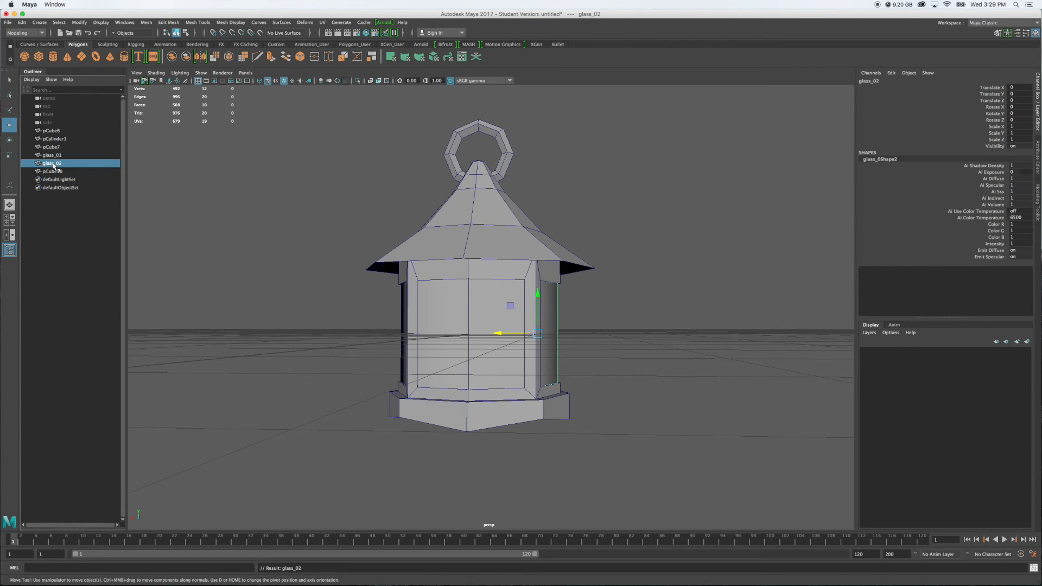
Select the pane opposite glass_02, pCube10, and rename it glass_03 by reusing the copied name
left_click(403, 299)
left_click(58, 173)
double_click(57, 173)
key("super+v")
key("Return")
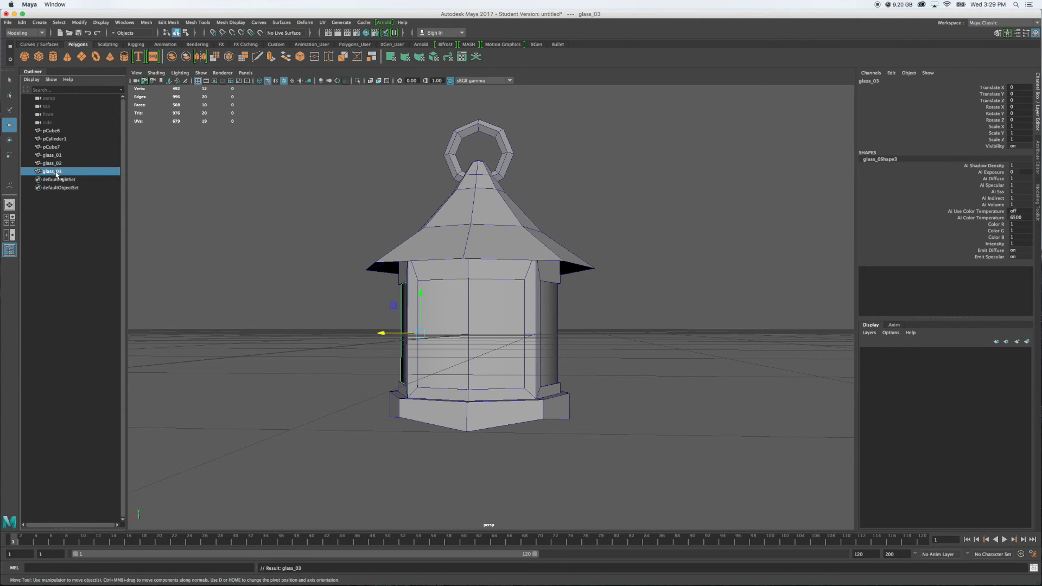
Select the last unnamed glass pane, pCube7, and rename it glass_04
left_click(59, 147)
left_click_drag(624, 424, 530, 407, "alt")
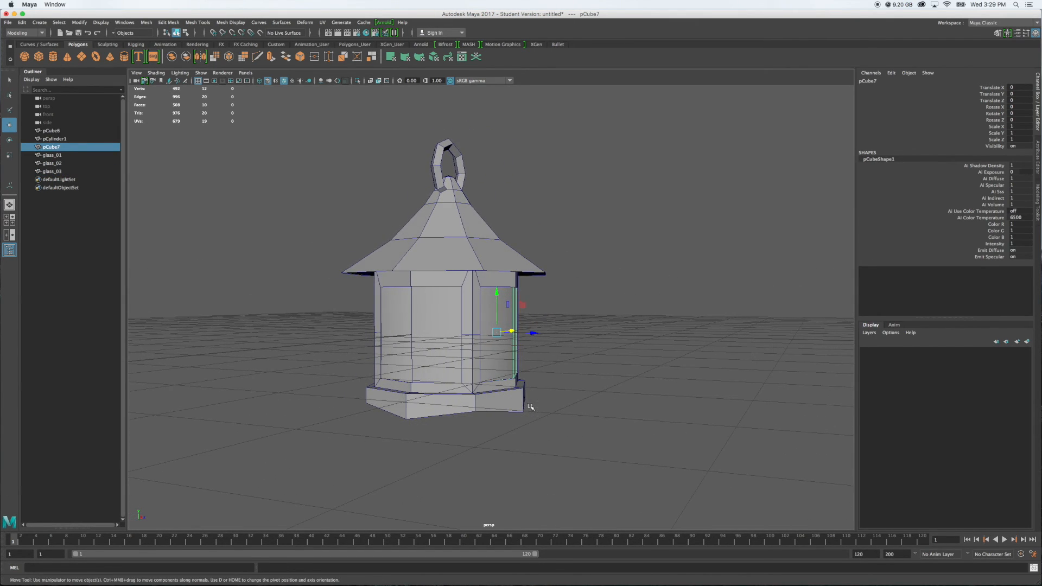
double_click(56, 148)
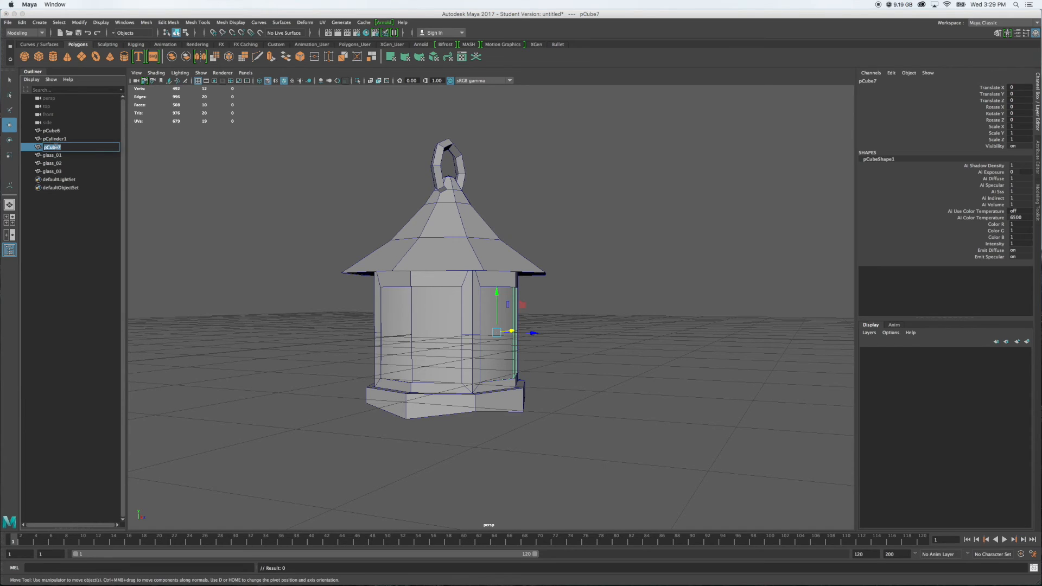
type("glass_01")
key("Return")
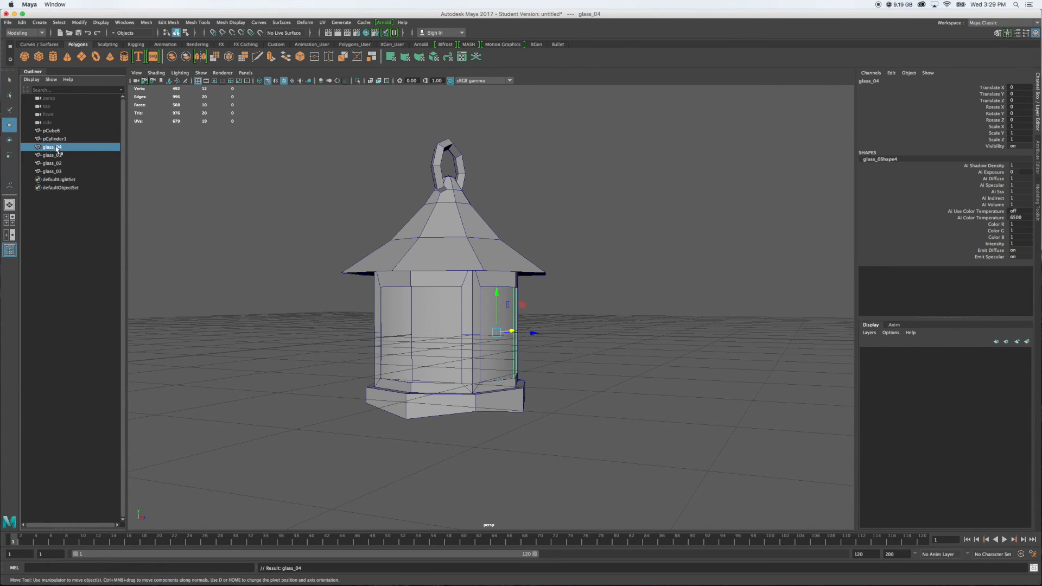
Select the lantern body, pCube6, and rename it lamp_01
left_click(466, 303)
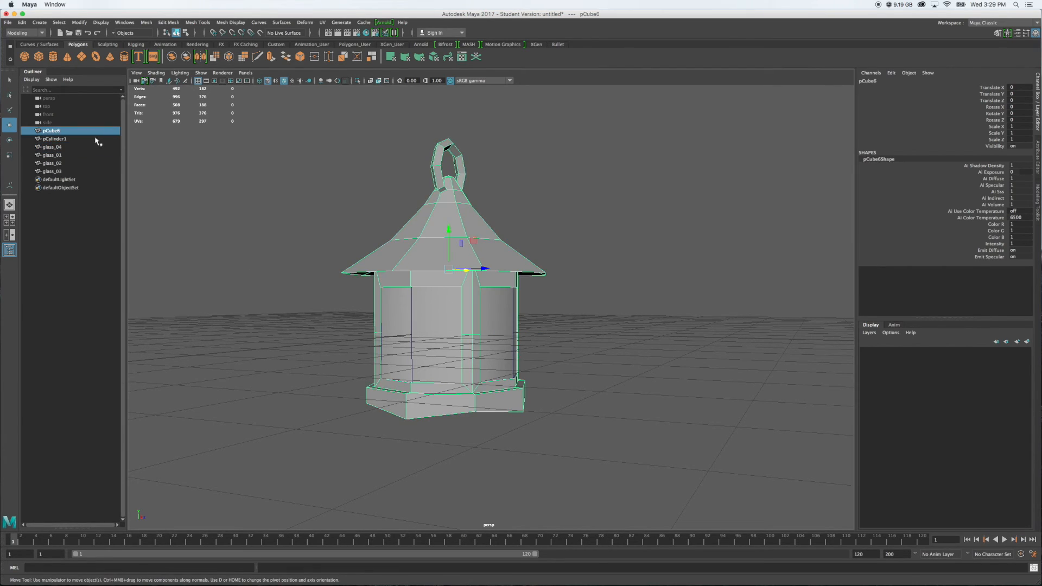
double_click(56, 131)
key("BackSpace")
key("BackSpace")
key("BackSpace")
key("BackSpace")
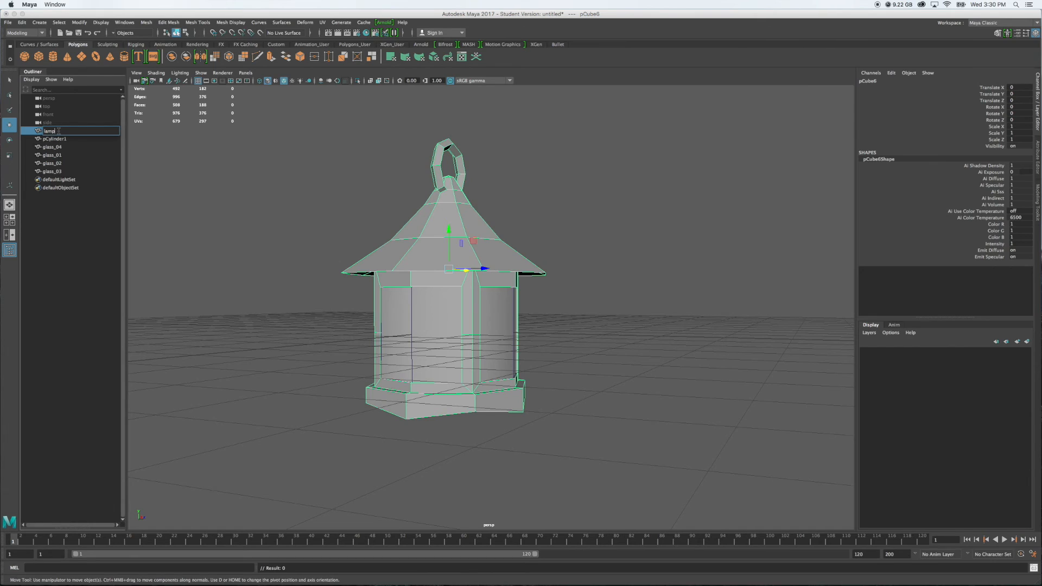
key("Return")
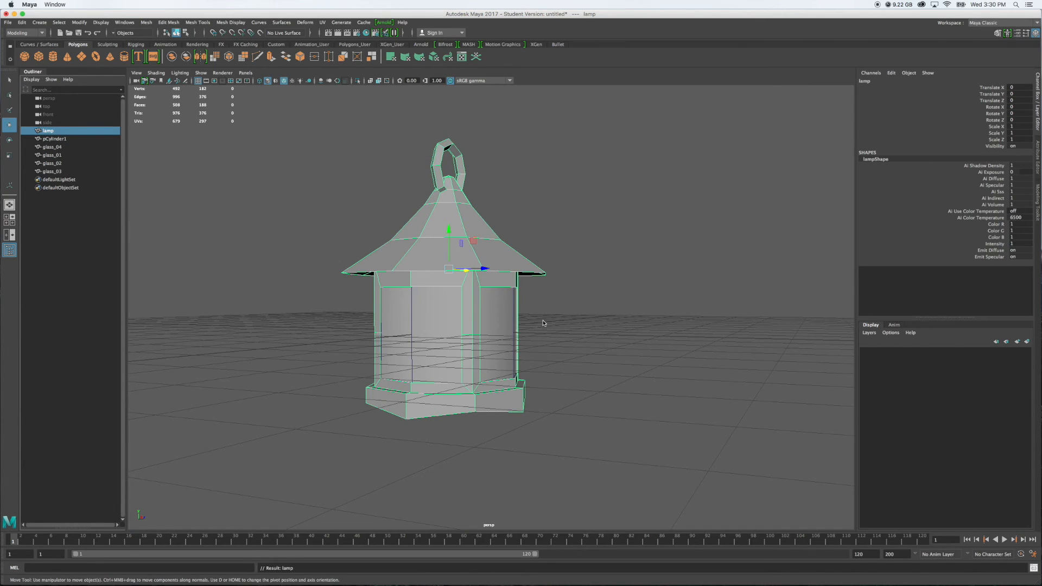
double_click(54, 132)
key("Return")
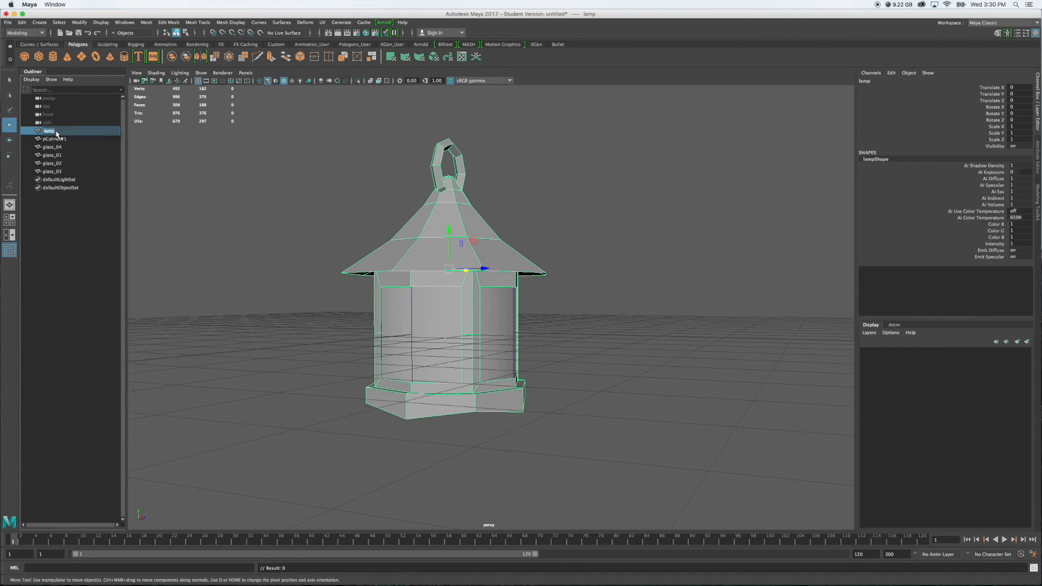
double_click(58, 132)
key("BackSpace")
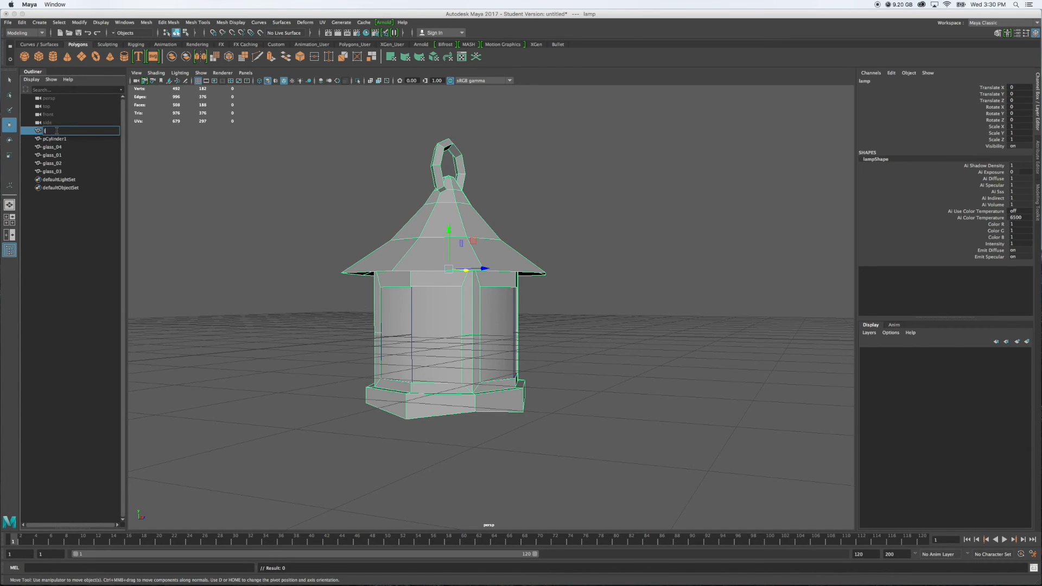
key("Return")
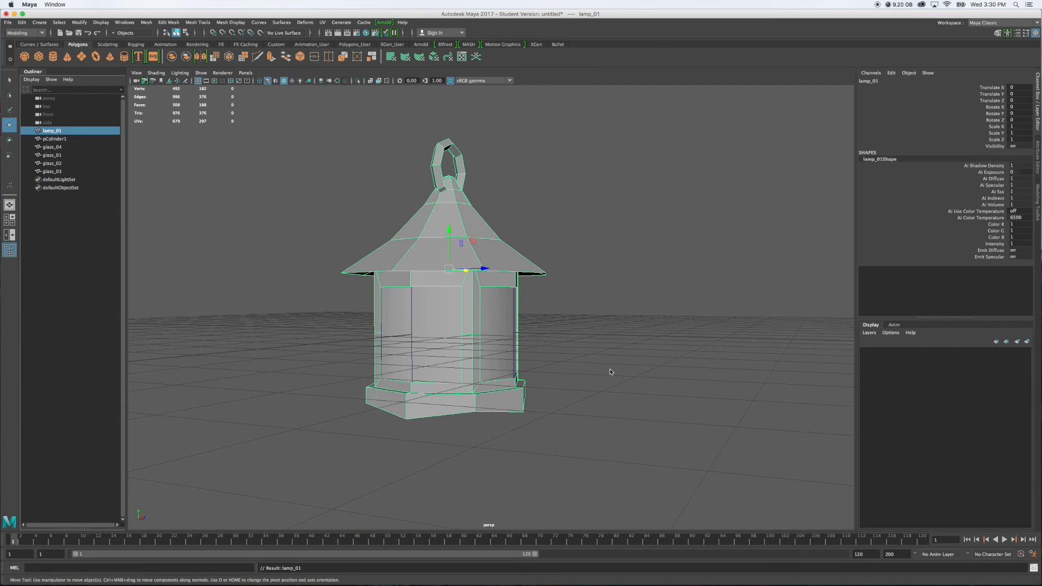
Select the candle inside the lantern, pCylinder1, and rename it candle_01
left_click_drag(610, 365, 593, 360, "alt")
left_click(54, 139)
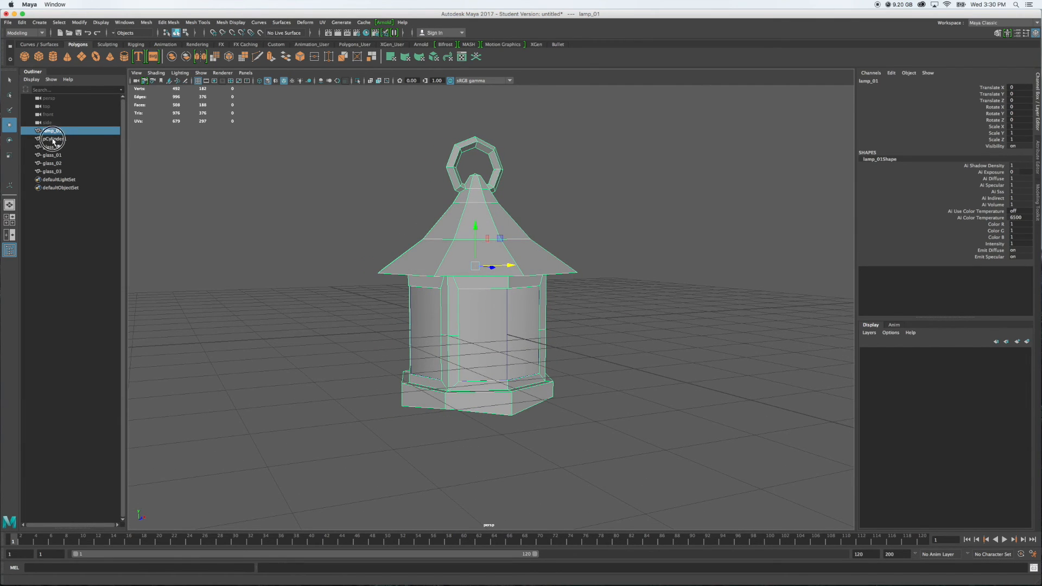
double_click(59, 140)
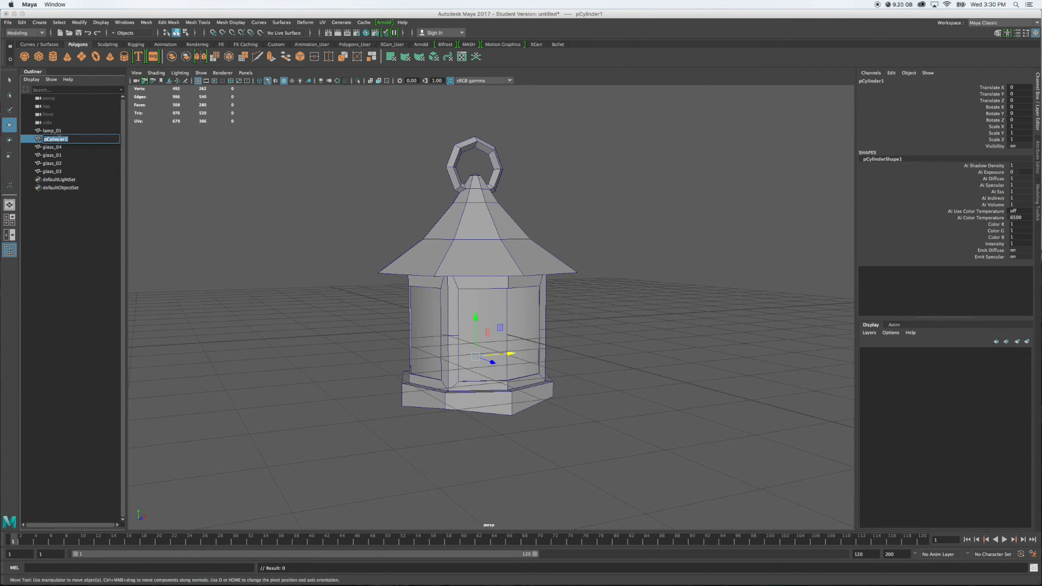
type("candle_01")
key("Return")
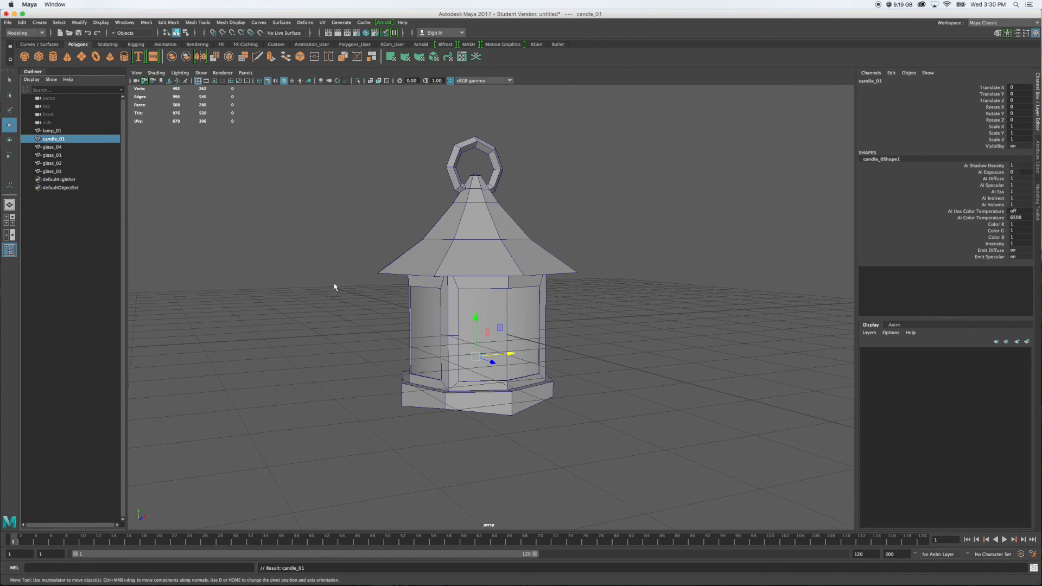
Group the lantern body, candle and all four glass panes, and name the group lampgroup_01
left_click_drag(329, 318, 439, 306, "alt")
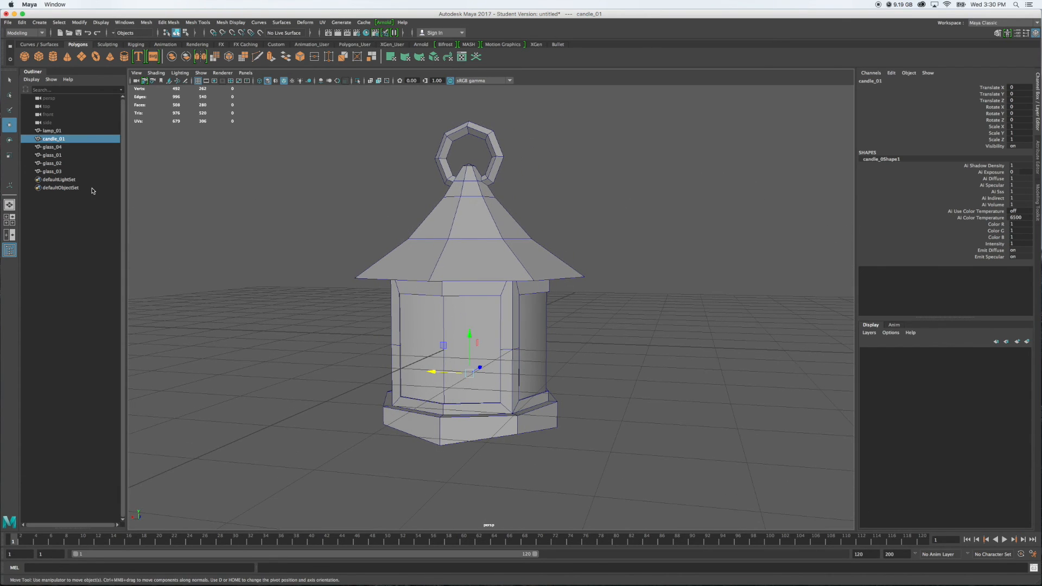
left_click(53, 133)
left_click(59, 171, "shift")
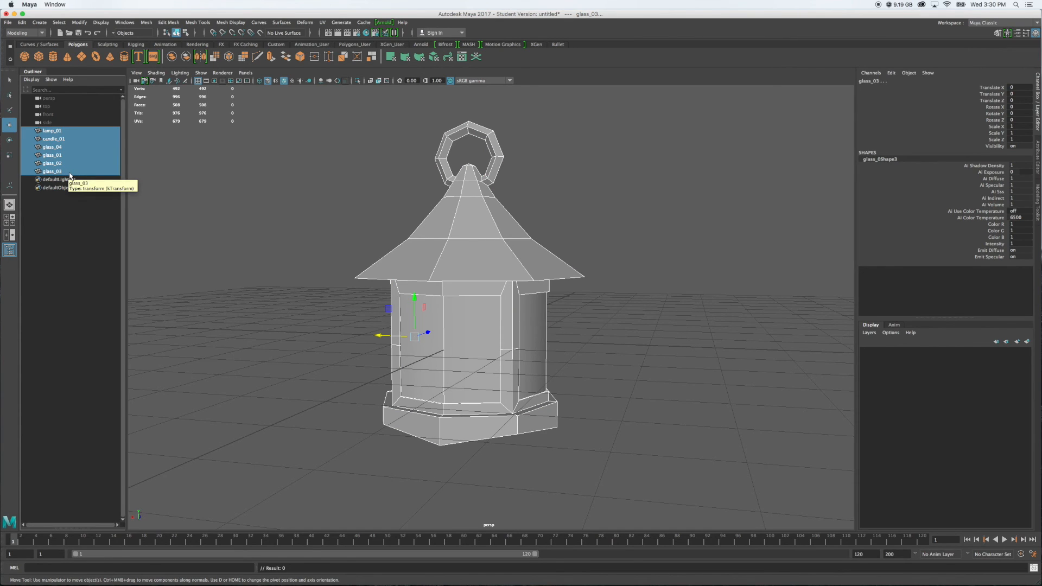
key("ctrl+g")
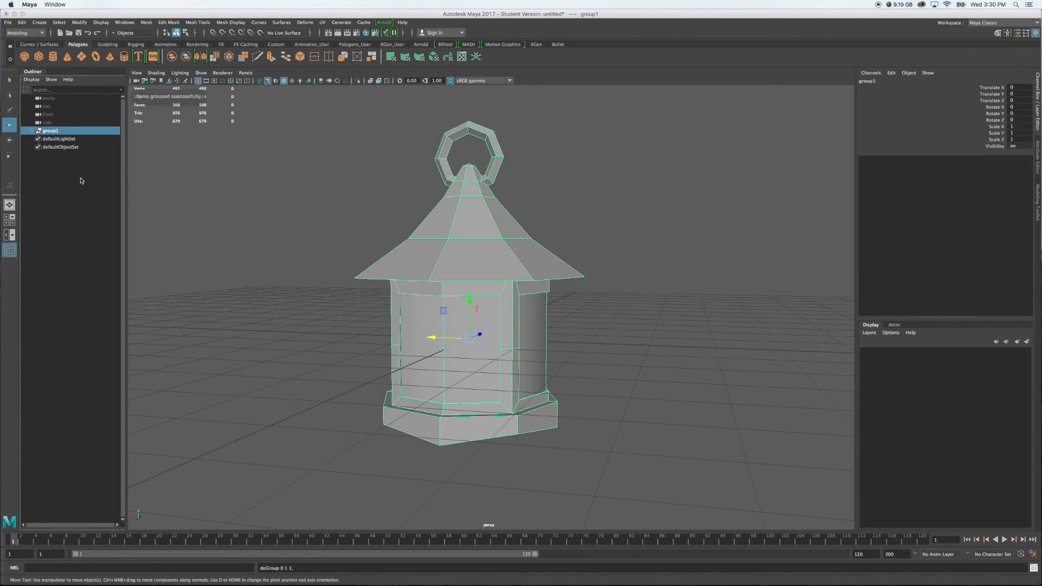
double_click(51, 132)
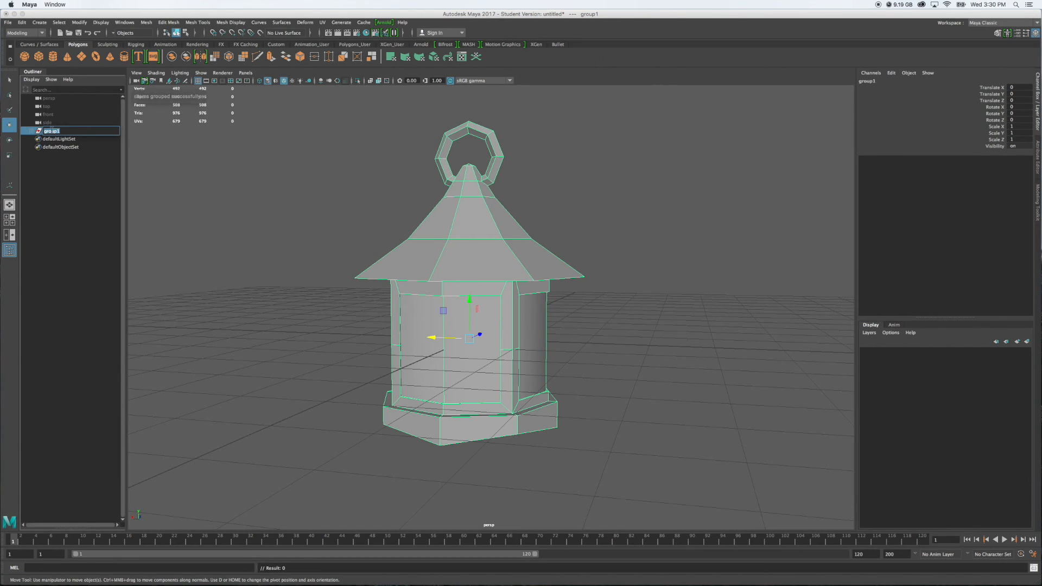
key("BackSpace")
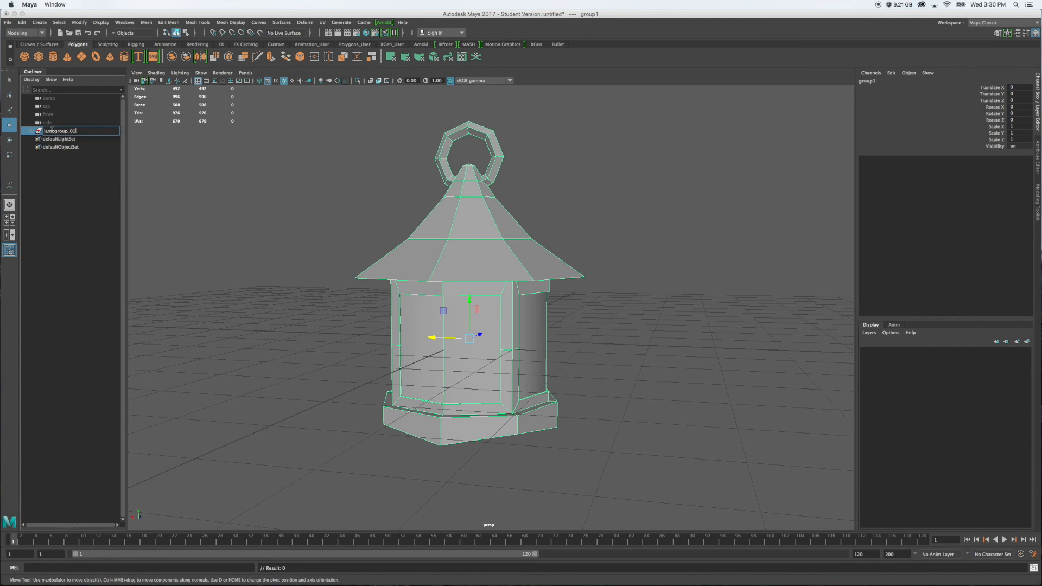
key("Return")
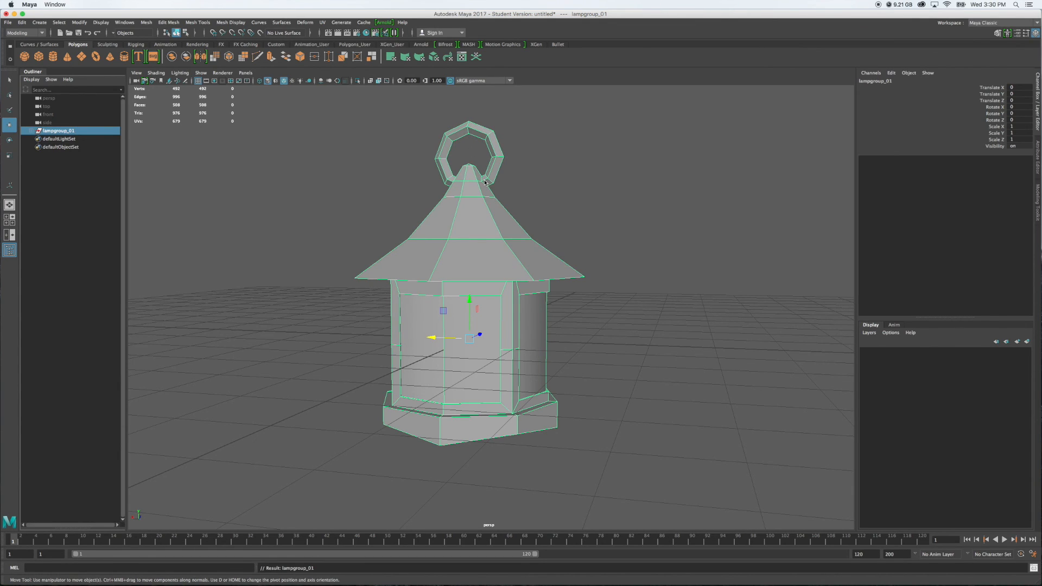
Move the group's pivot up to the hanging ring and snap it to the inner vertex at the ring's top
key("d")
left_click_drag(469, 300, 469, 94)
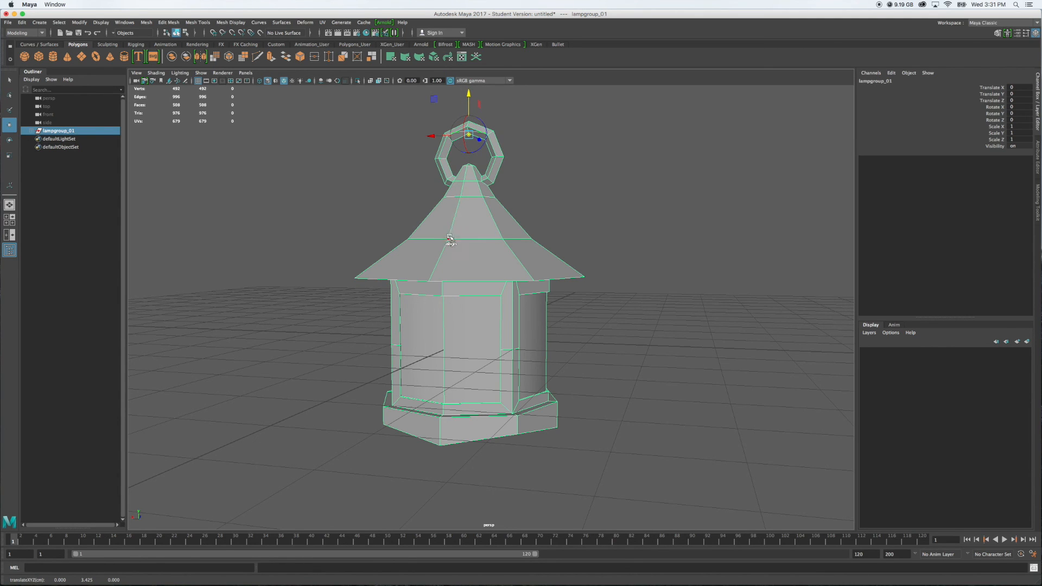
left_click_drag(469, 296, 538, 298, "alt")
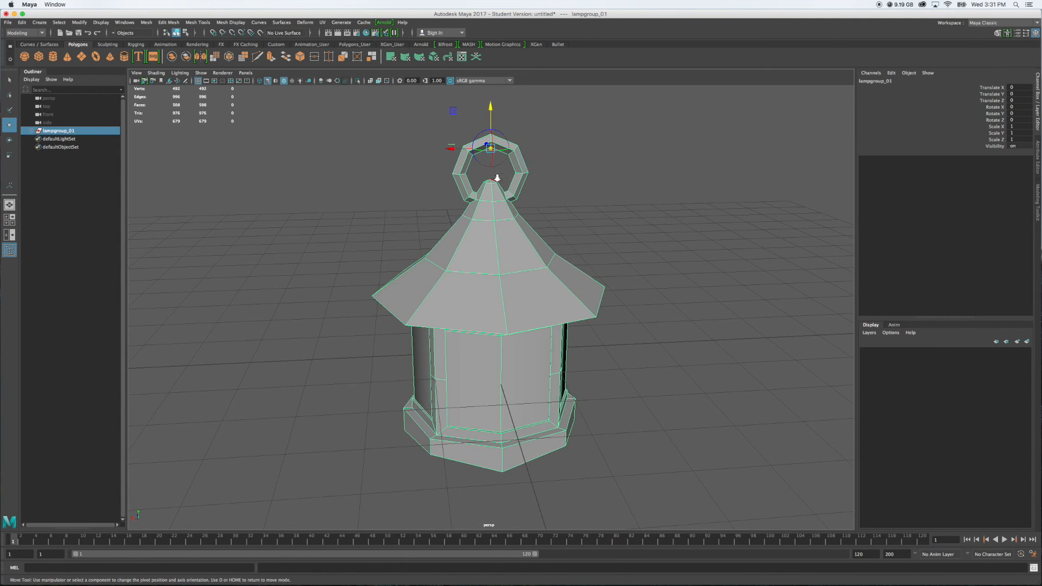
scroll(531, 255, "up", 3)
middle_click_drag(530, 250, 534, 368, "alt")
scroll(505, 263, "up", 5)
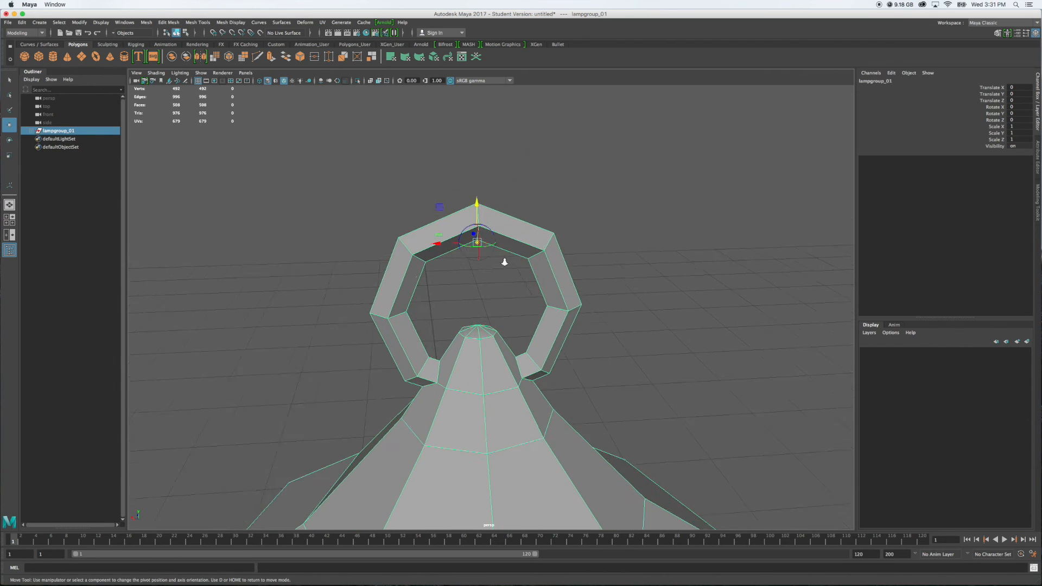
middle_click_drag(499, 240, 495, 315, "alt")
left_click_drag(496, 304, 493, 288, "alt")
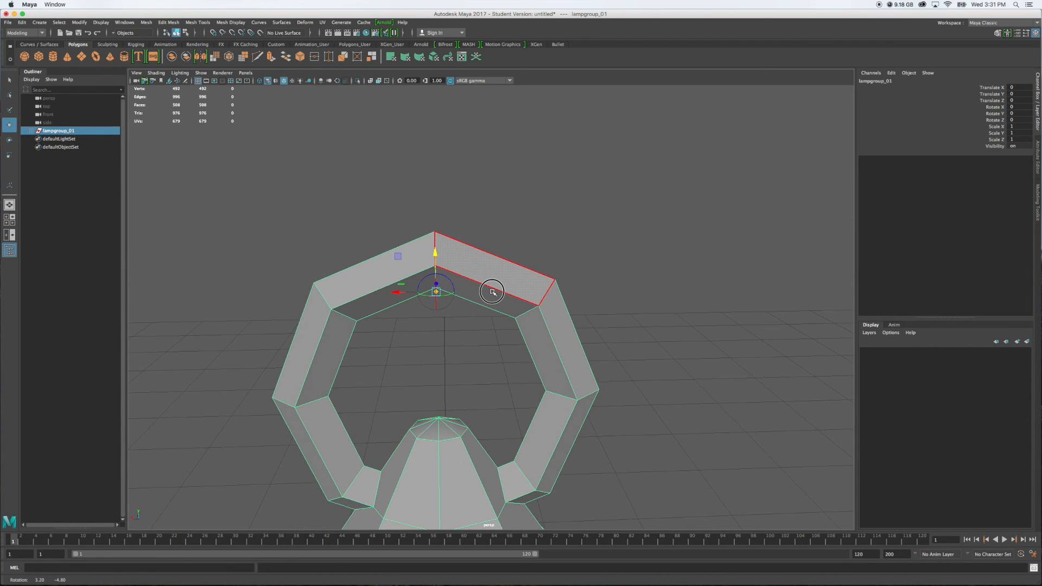
scroll(474, 287, "up", 8)
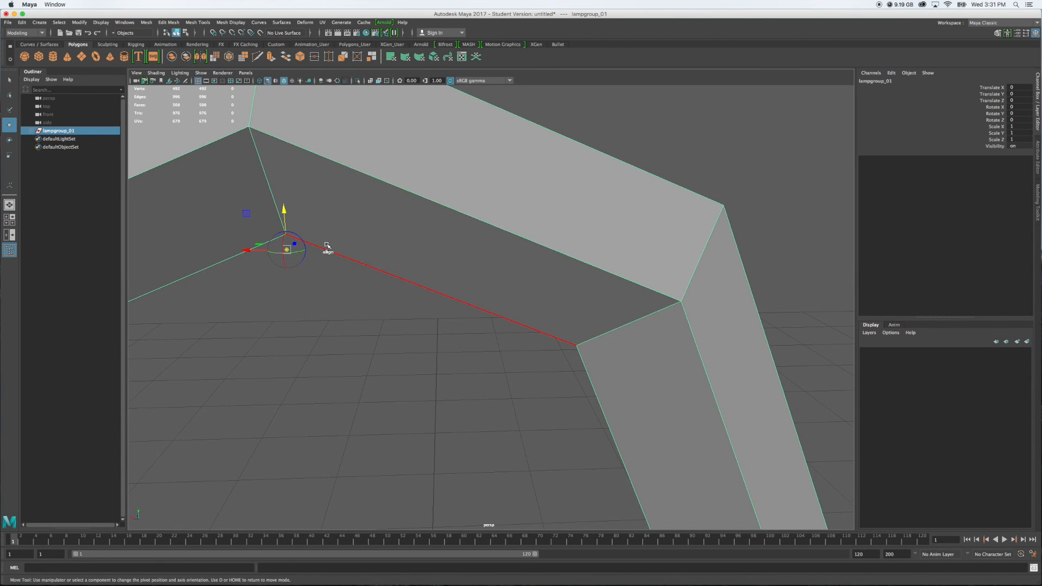
key("v")
left_click_drag(283, 210, 282, 218)
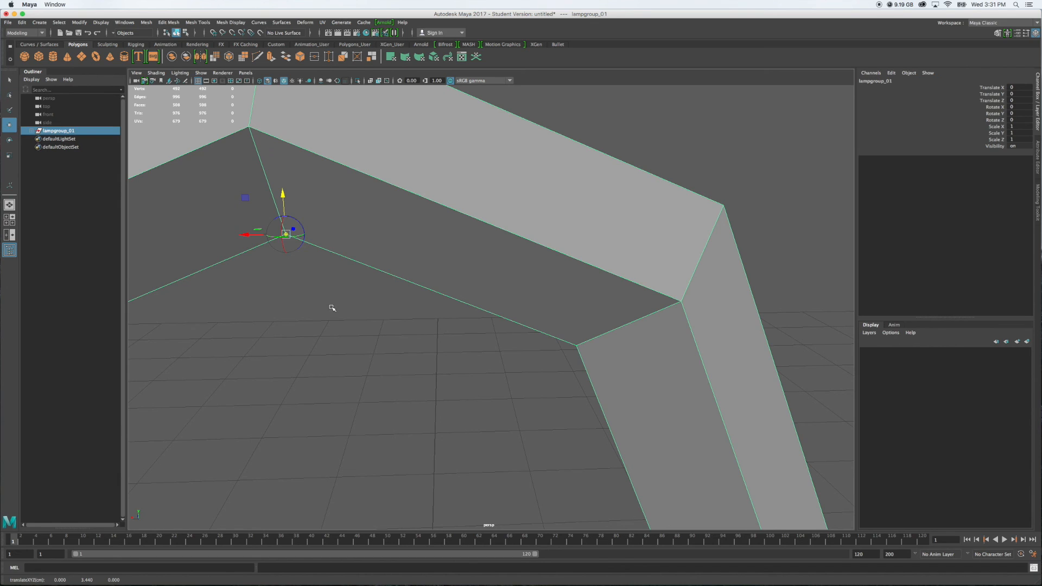
scroll(332, 308, "down", 10)
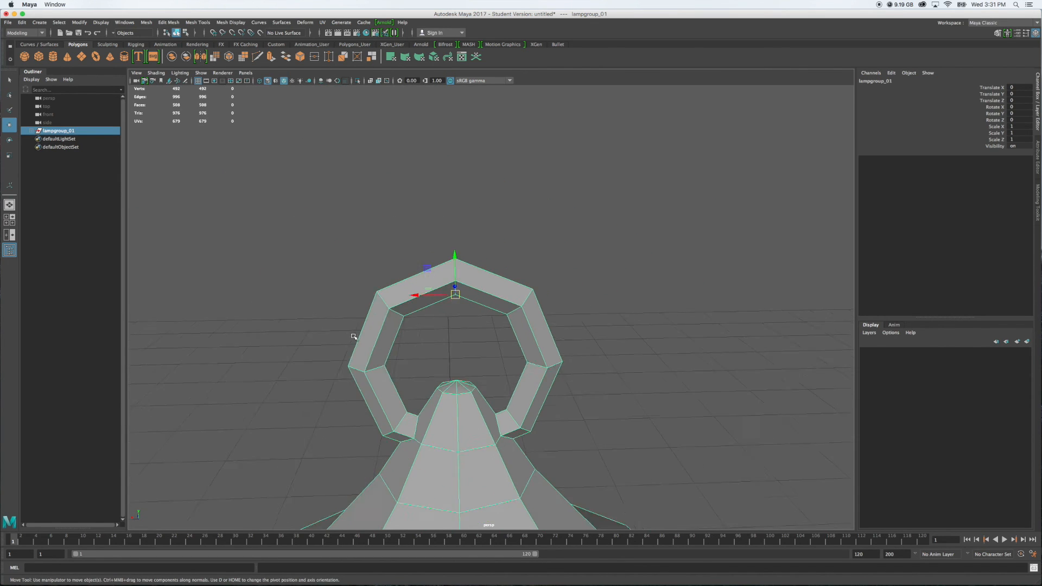
Raise lampgroup_01 along the Y axis by about 1.48 units
scroll(637, 461, "down", 4)
left_click_drag(632, 453, 604, 445, "alt")
scroll(531, 464, "down", 6)
left_click_drag(531, 464, 581, 464, "alt")
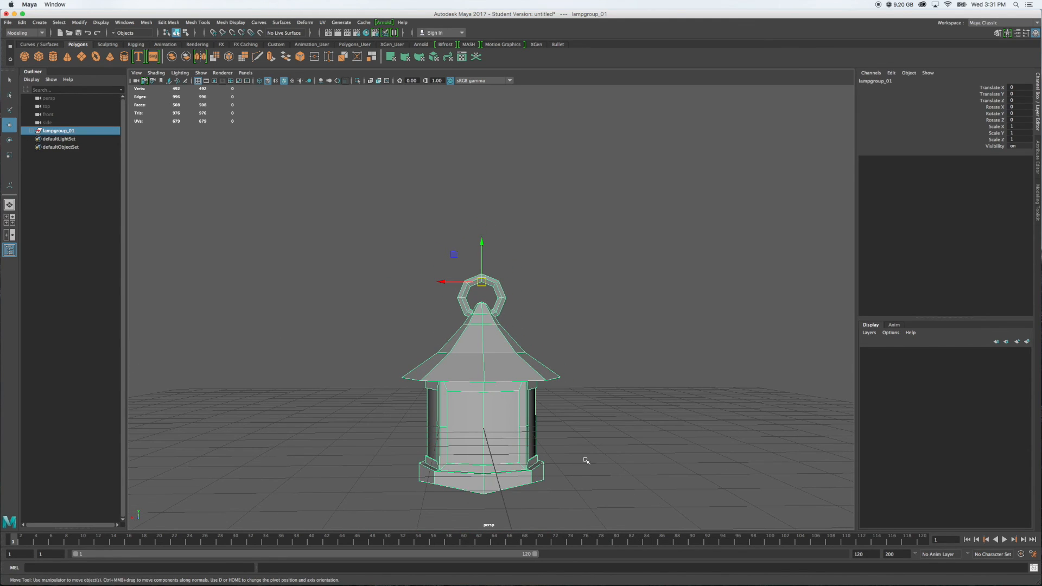
left_click_drag(481, 243, 479, 184)
Freeze the transformations of lampgroup_01
left_click_drag(632, 261, 591, 261, "alt")
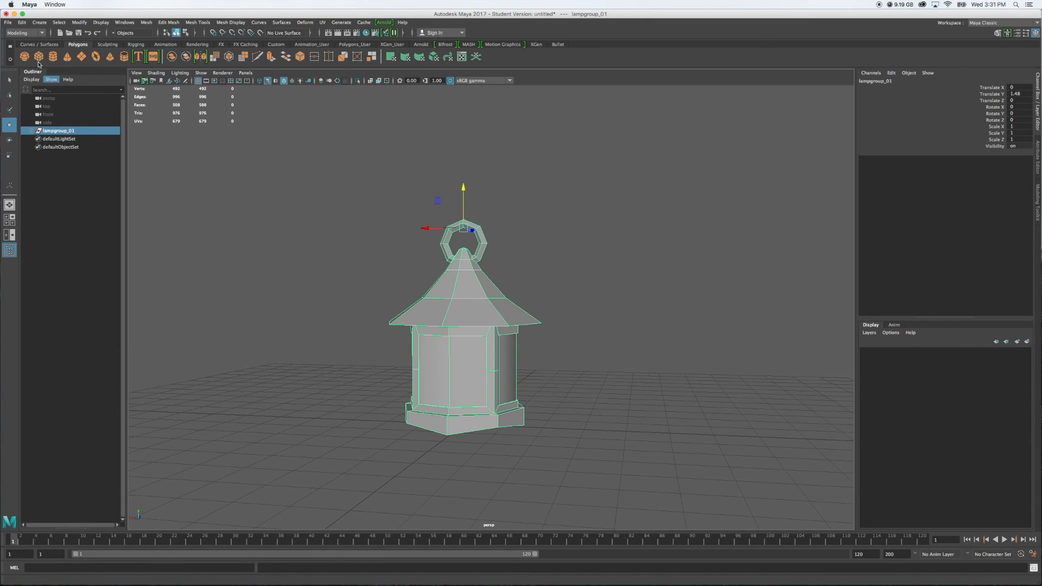
left_click(80, 23)
left_click(97, 60)
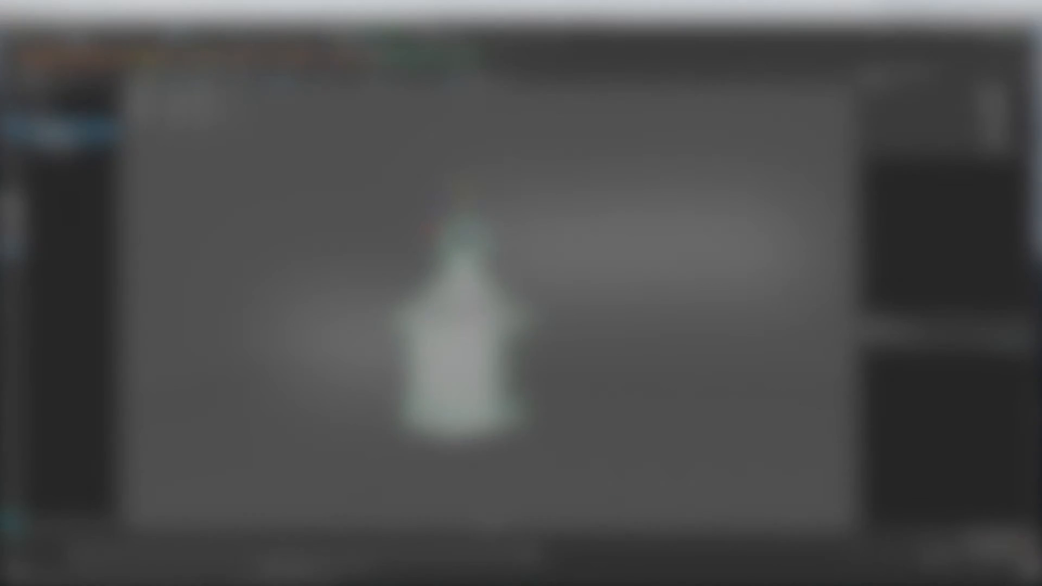